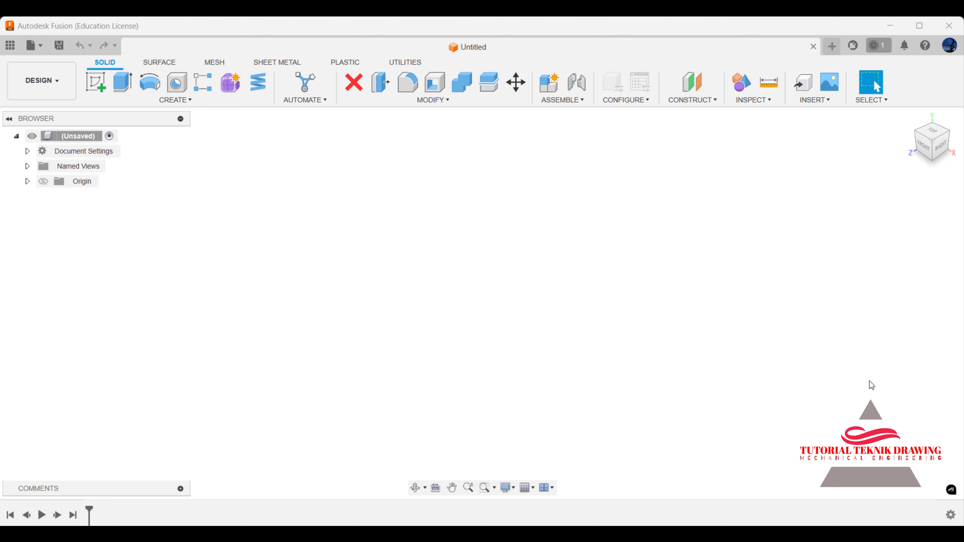
# Review the bracket reference drawing in Photos, then return to Fusion.
pyautogui.hotkey('alt', 'Tab')
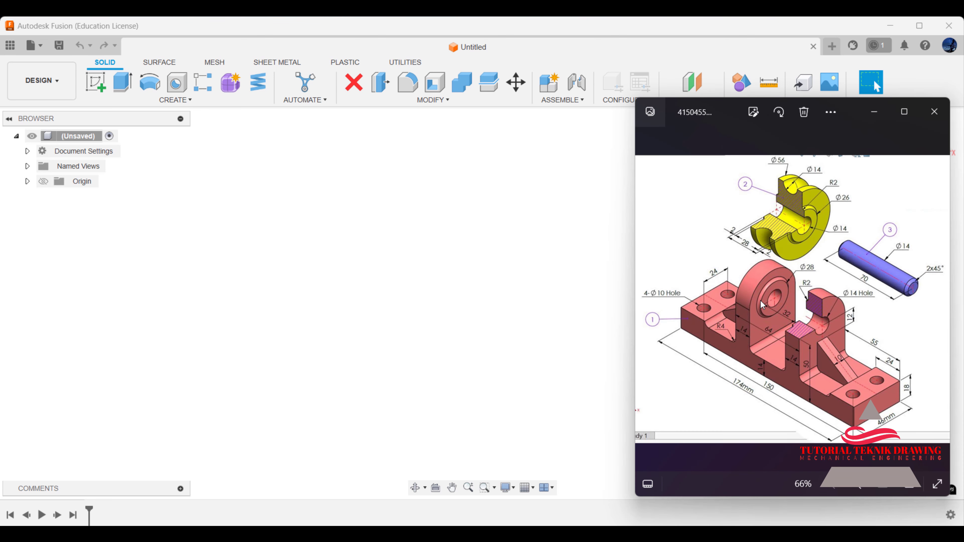
pyautogui.click(903, 112)
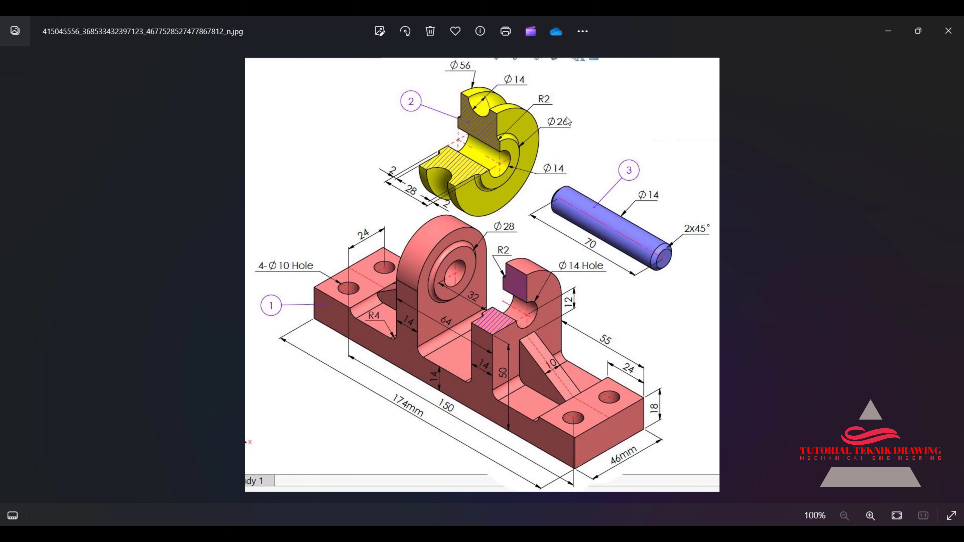
pyautogui.click(894, 27)
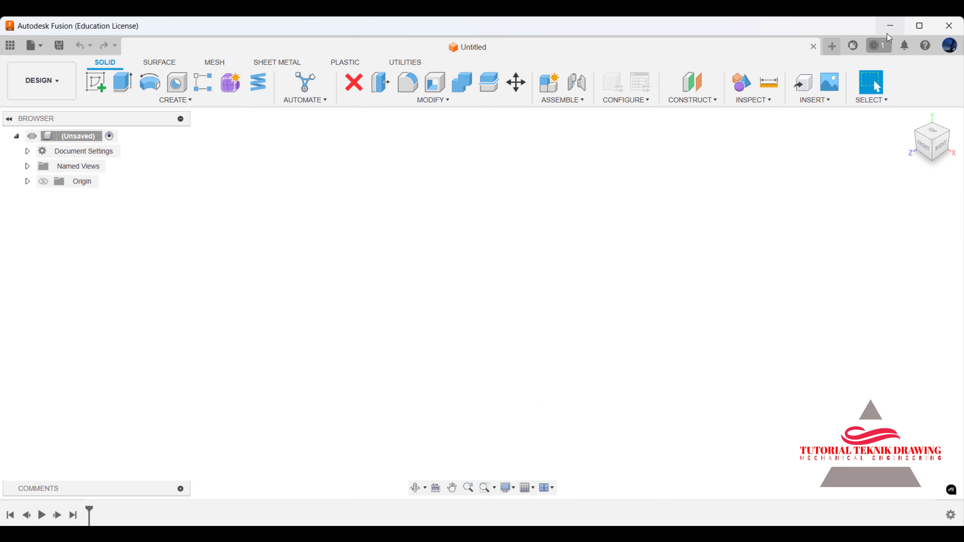
pyautogui.hotkey('alt', 'Tab')
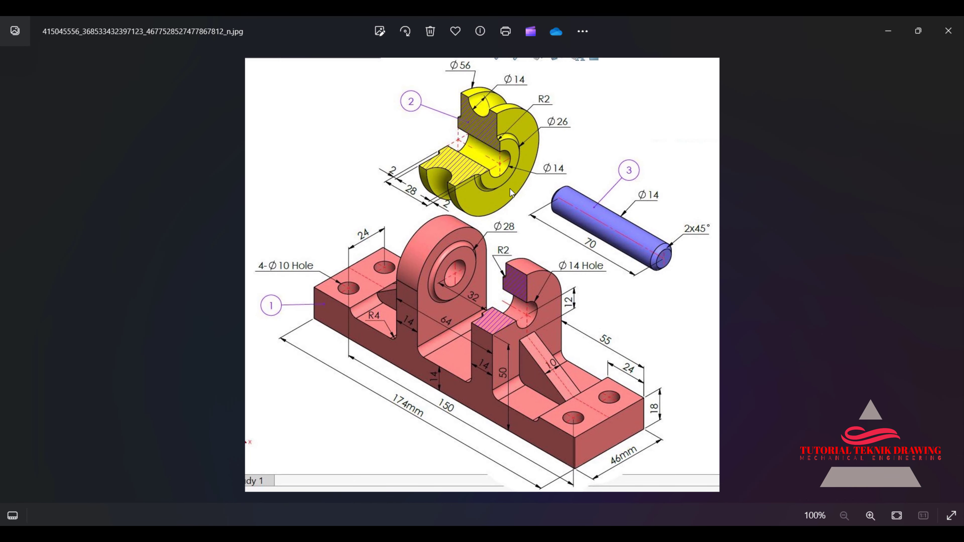
pyautogui.click(888, 30)
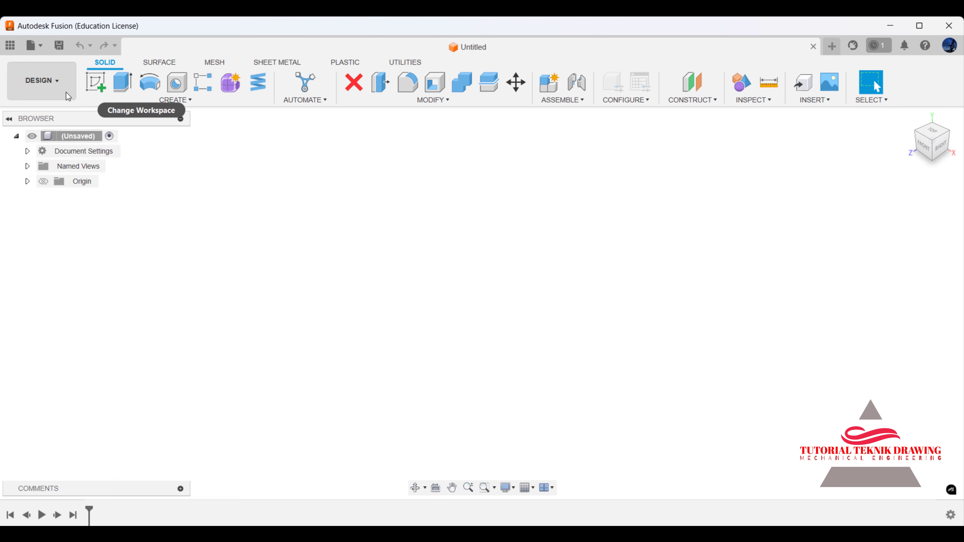
# Start a new sketch on the horizontal XZ ground plane.
pyautogui.click(95, 82)
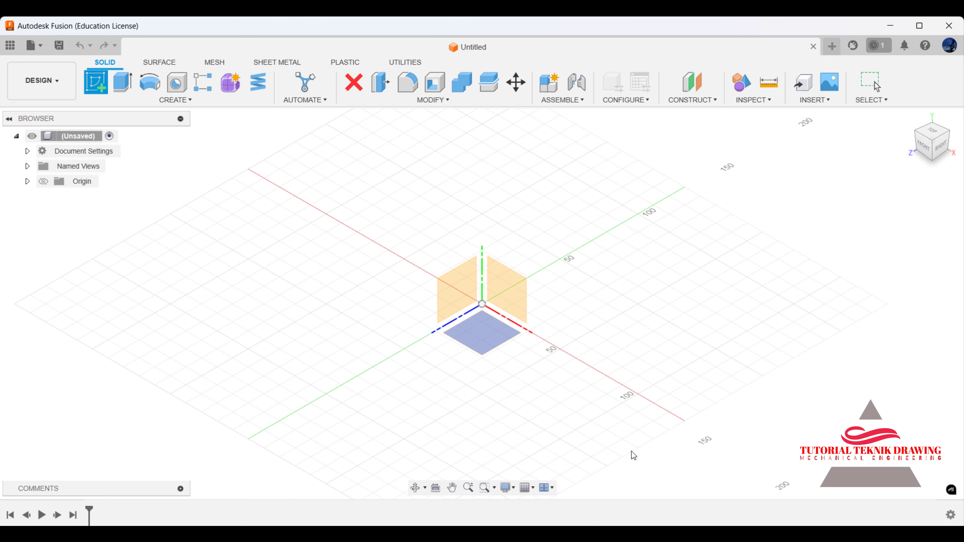
pyautogui.hotkey('alt', 'Tab')
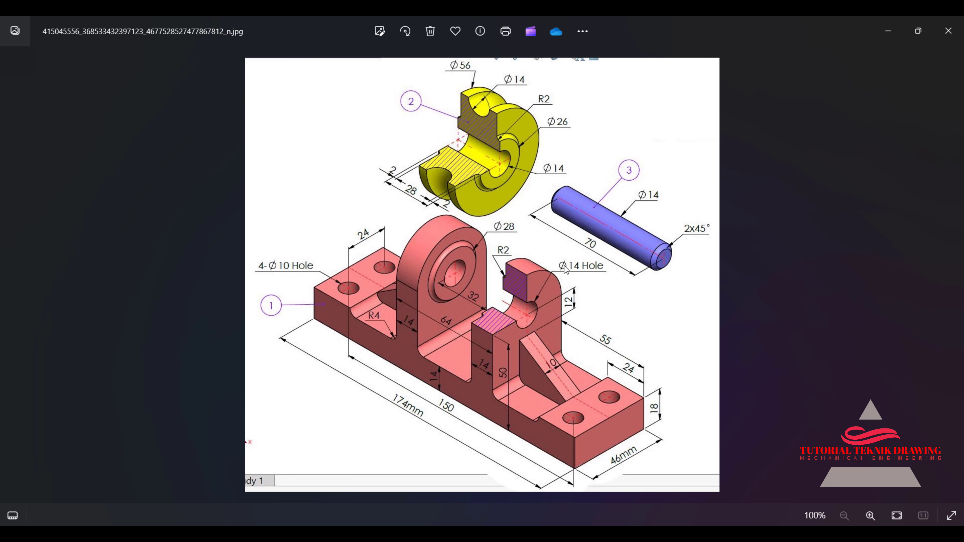
pyautogui.click(888, 31)
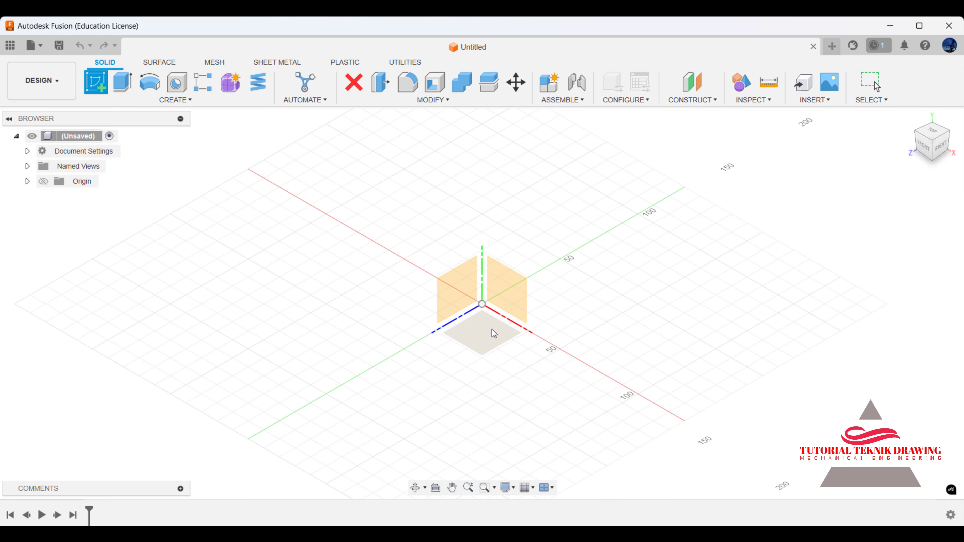
pyautogui.click(491, 329)
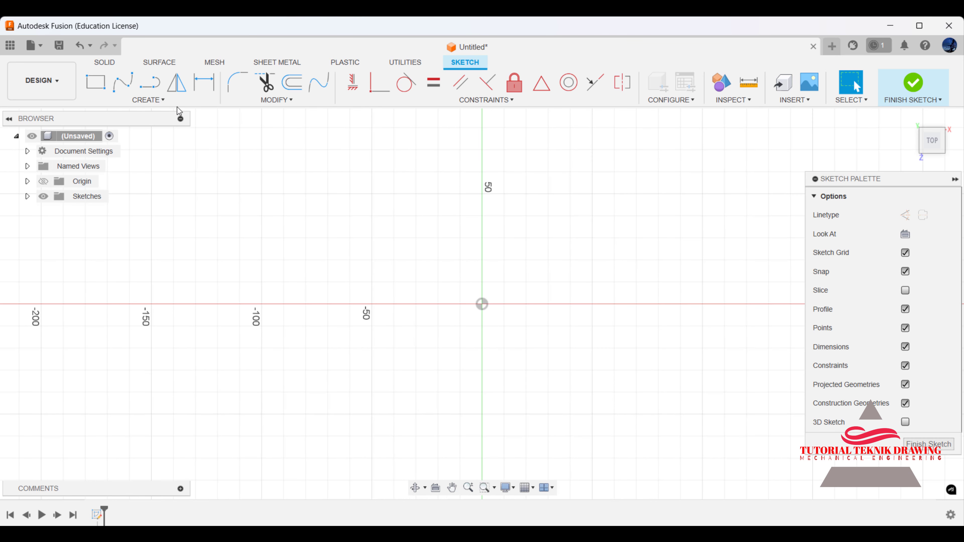
# Draw a center rectangle of about 152 × 37 mm centred on the origin.
pyautogui.click(96, 82)
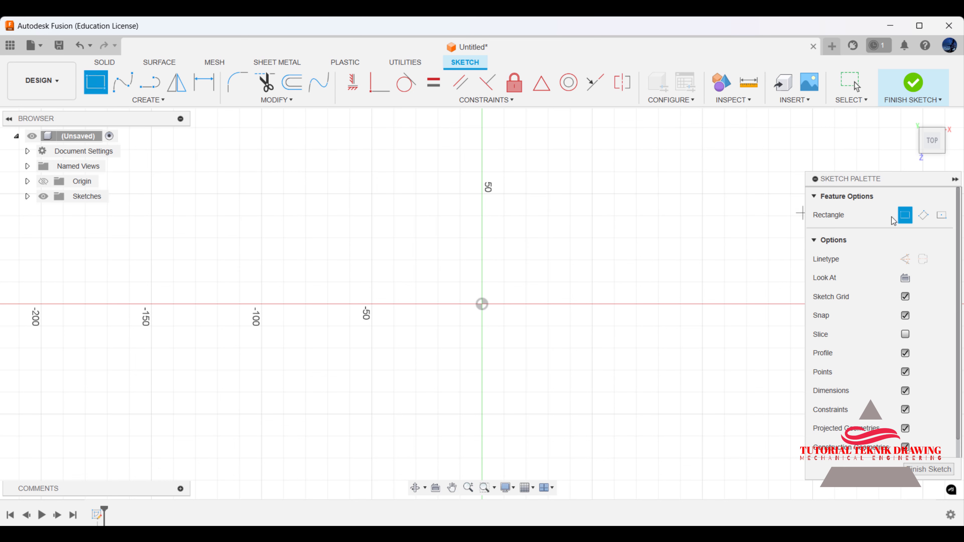
pyautogui.click(937, 216)
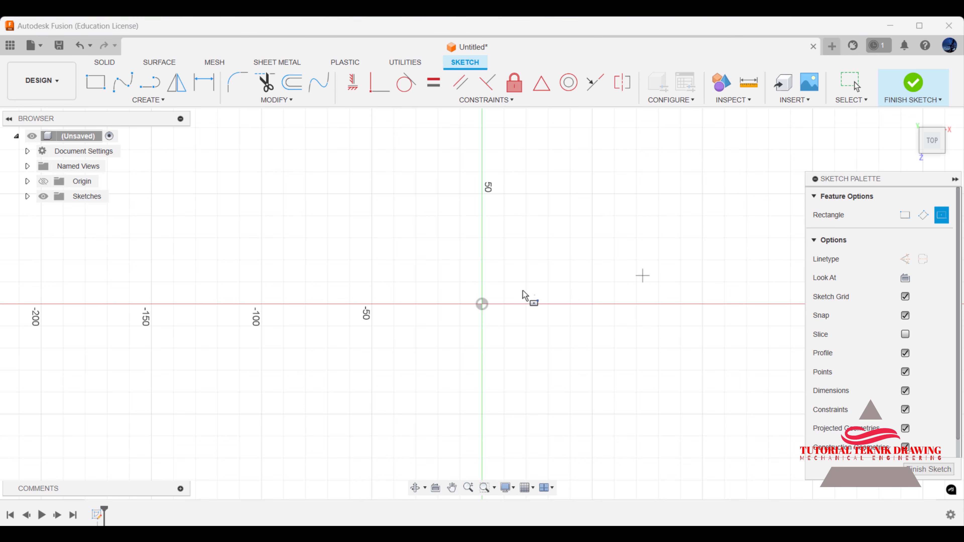
pyautogui.click(482, 304)
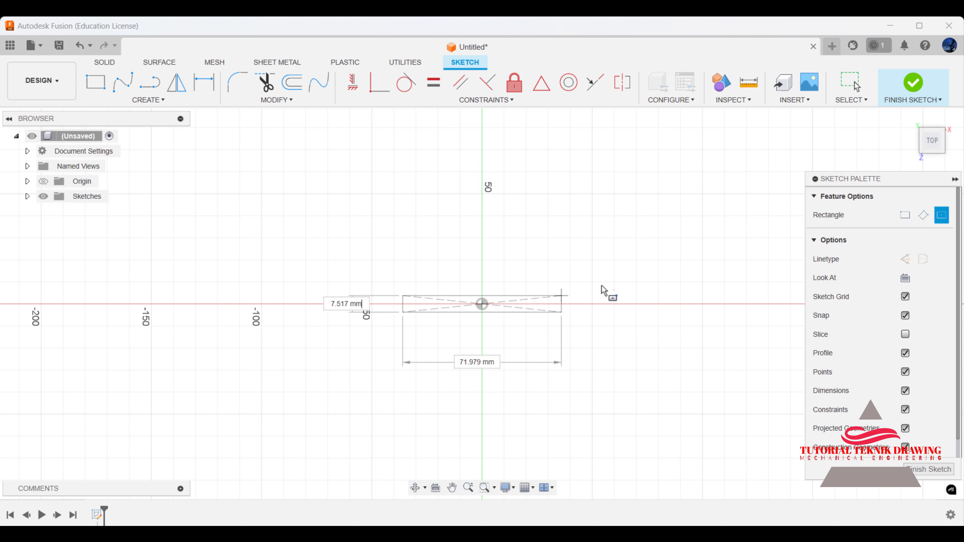
pyautogui.click(650, 264)
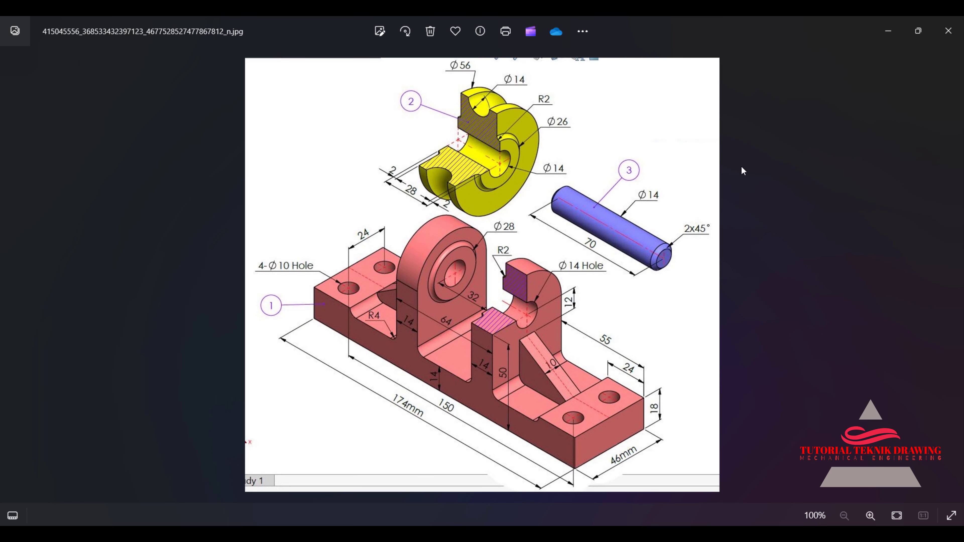
pyautogui.click(888, 31)
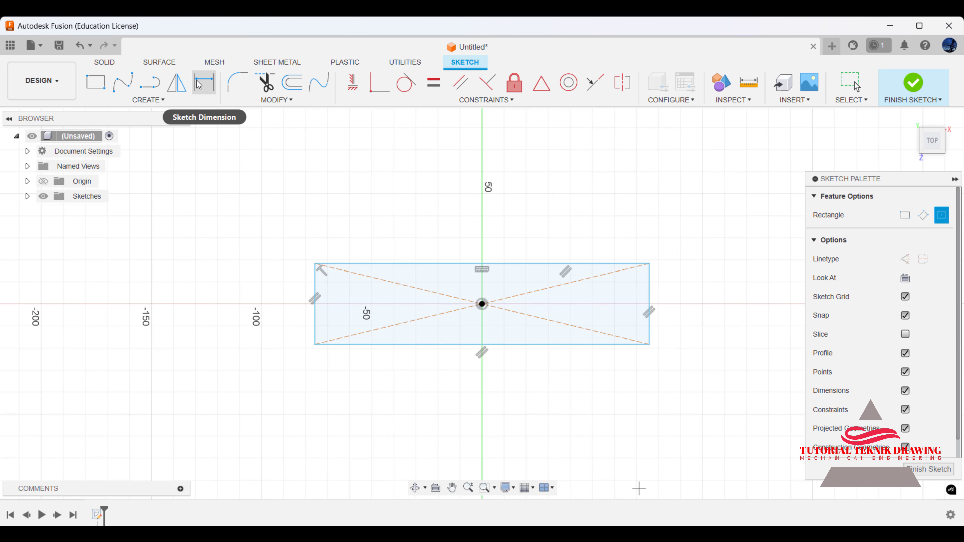
# Dimension the base rectangle's top edge to 174 mm wide.
pyautogui.click(198, 83)
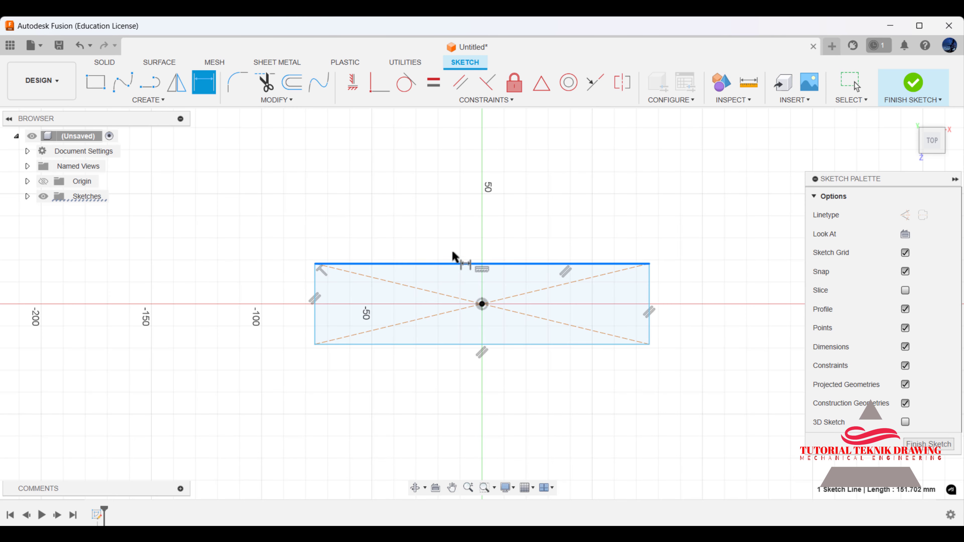
pyautogui.click(455, 262)
pyautogui.write('1')
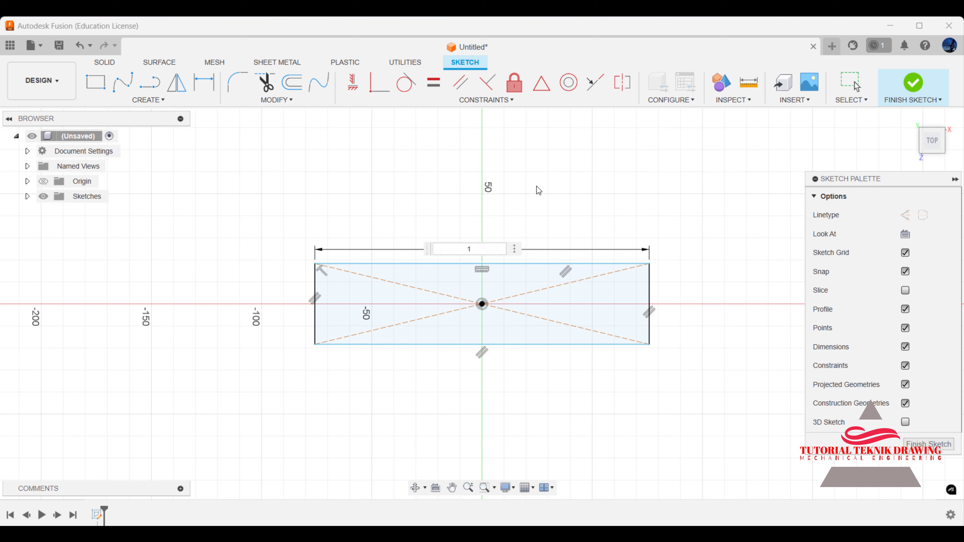
pyautogui.write('74')
pyautogui.press('Return')
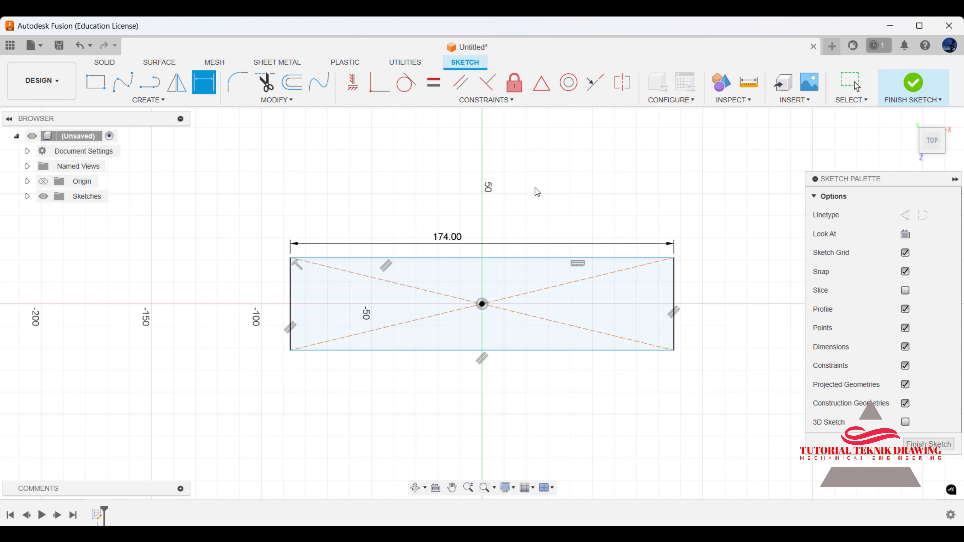
pyautogui.hotkey('alt', 'Tab')
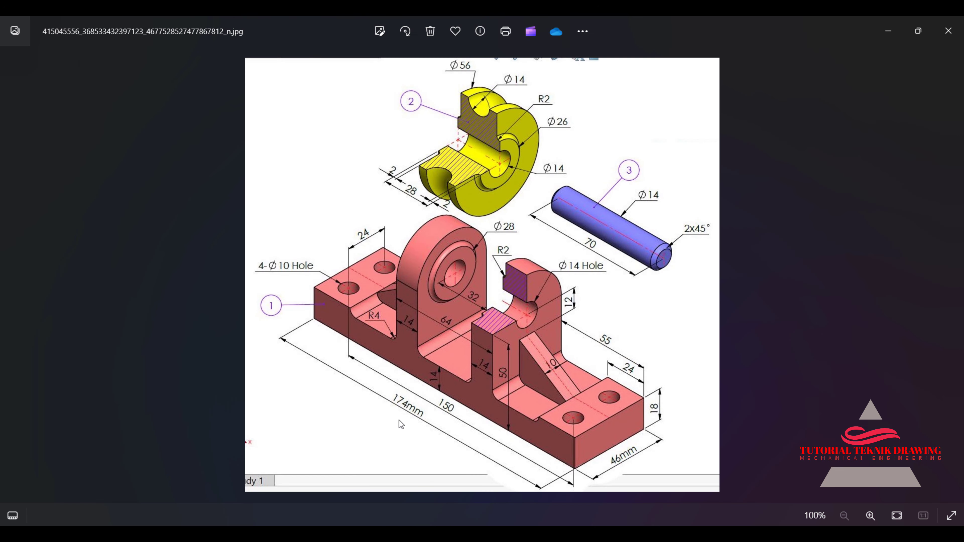
pyautogui.click(886, 30)
# Dimension the left edge to 46 mm, then zoom into the reference drawing.
pyautogui.click(290, 293)
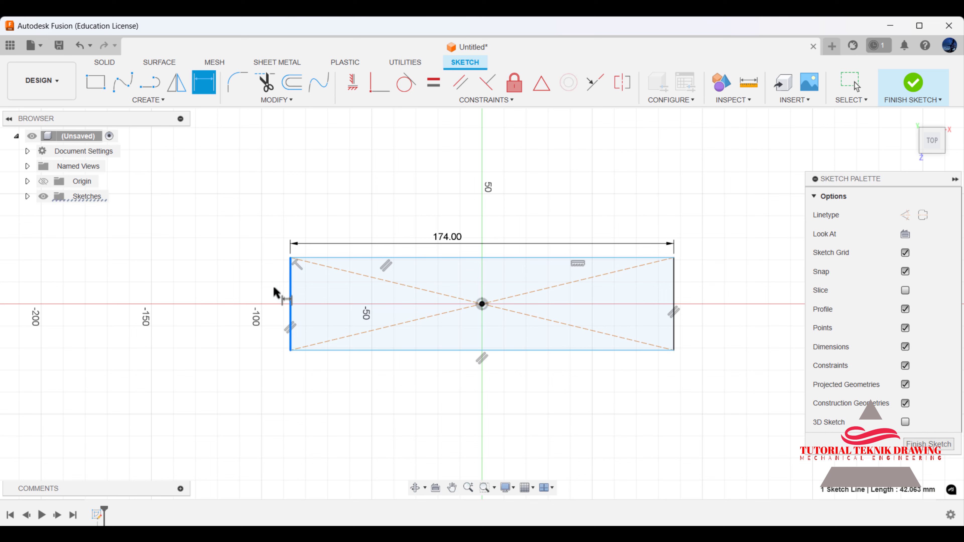
pyautogui.click(273, 290)
pyautogui.write('3')
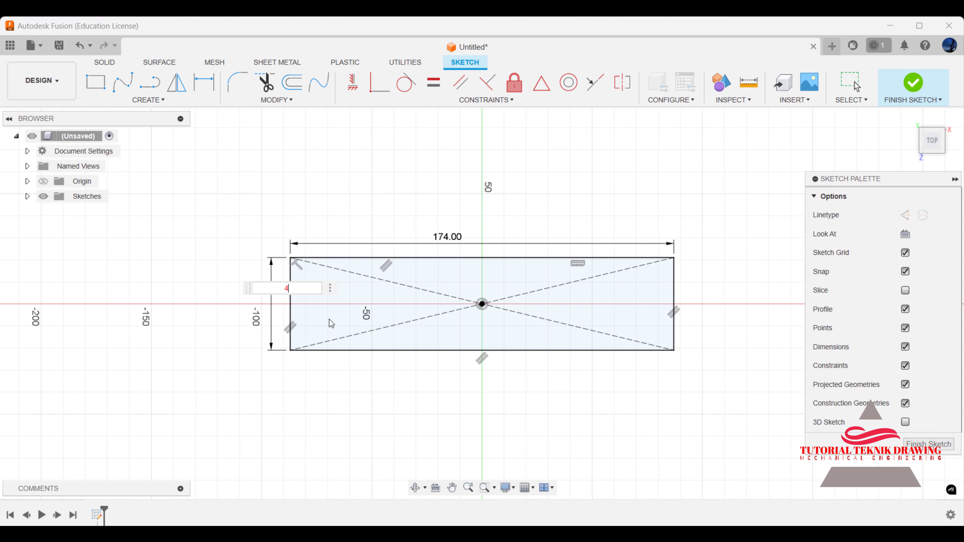
pyautogui.press('Return')
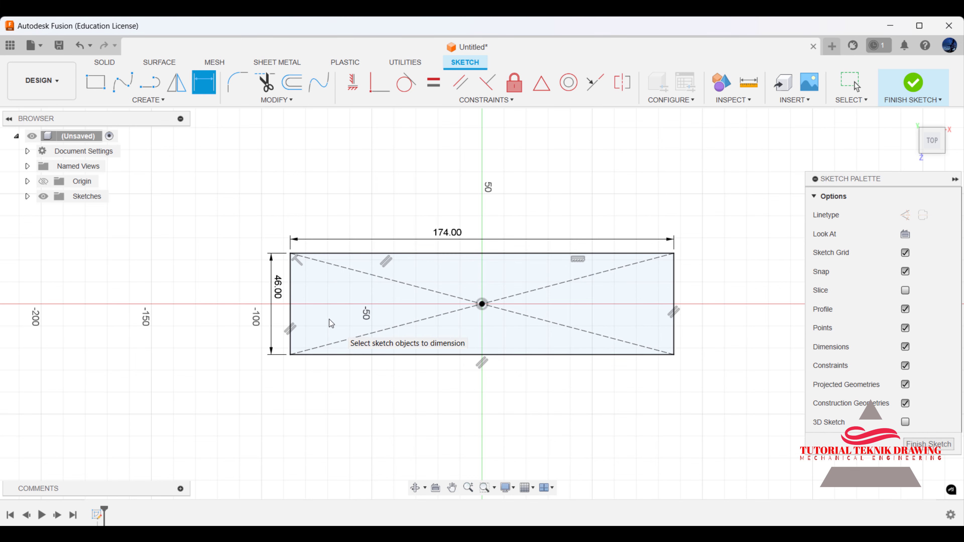
pyautogui.hotkey('alt', 'Tab')
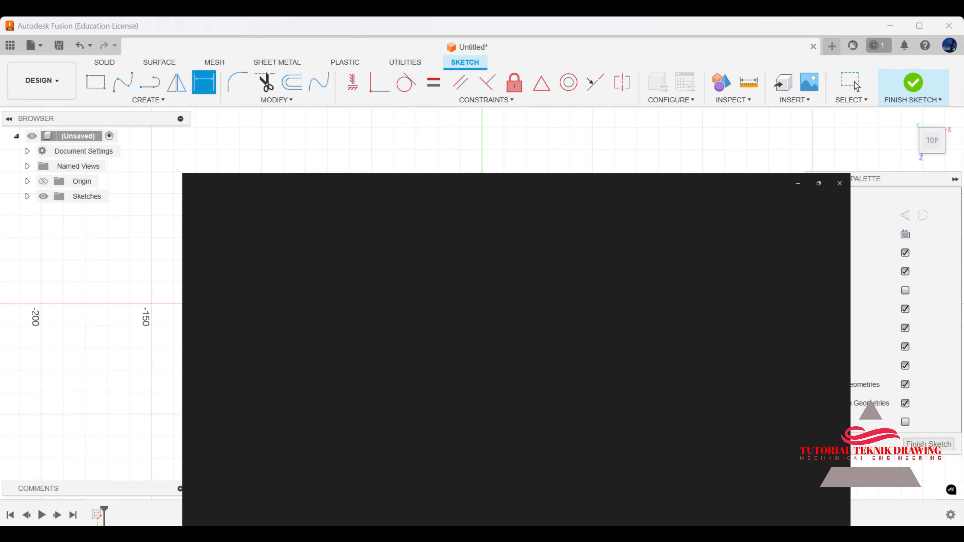
pyautogui.scroll(1, 601, 422)
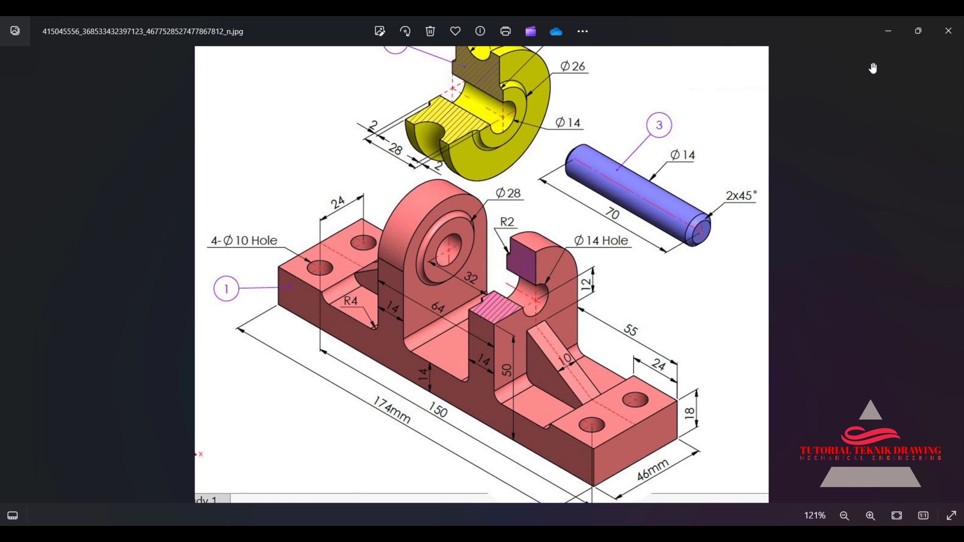
# Draw a Ø10 hole circle near the base's top-left corner.
pyautogui.click(889, 29)
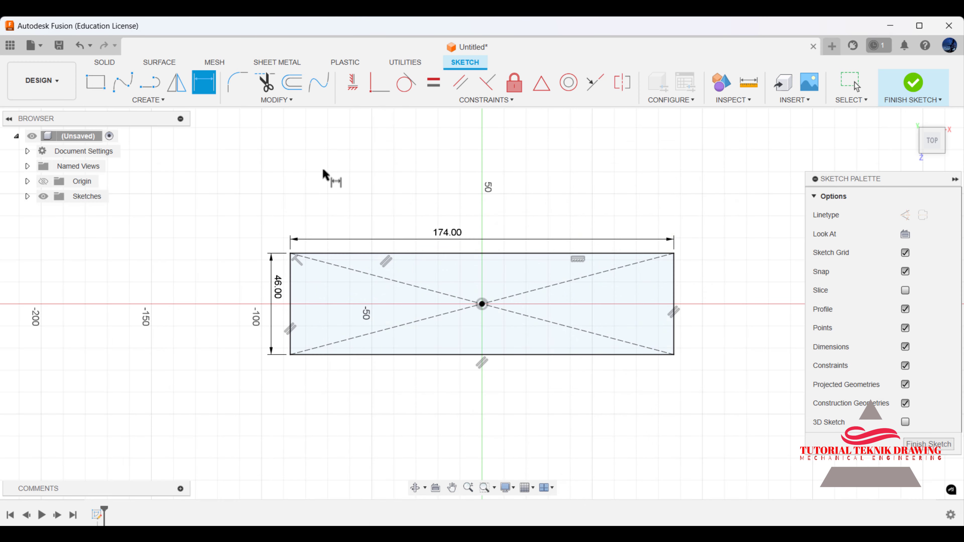
pyautogui.press('c')
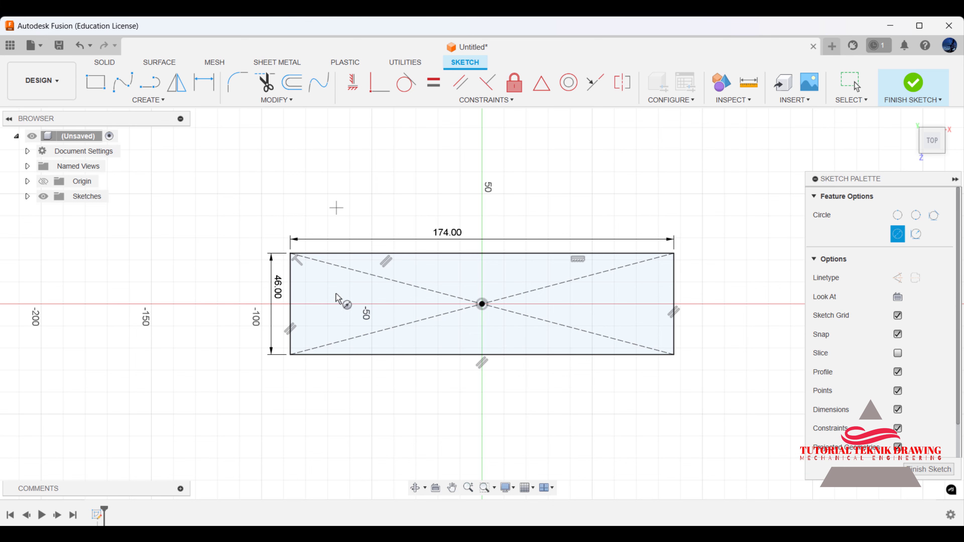
pyautogui.click(320, 278)
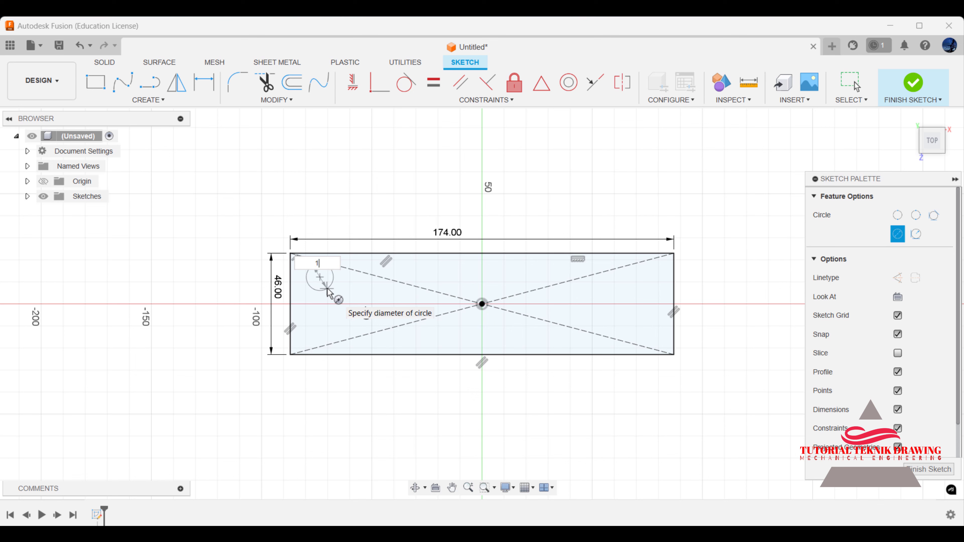
pyautogui.write('10')
pyautogui.press('Return')
pyautogui.press('Escape')
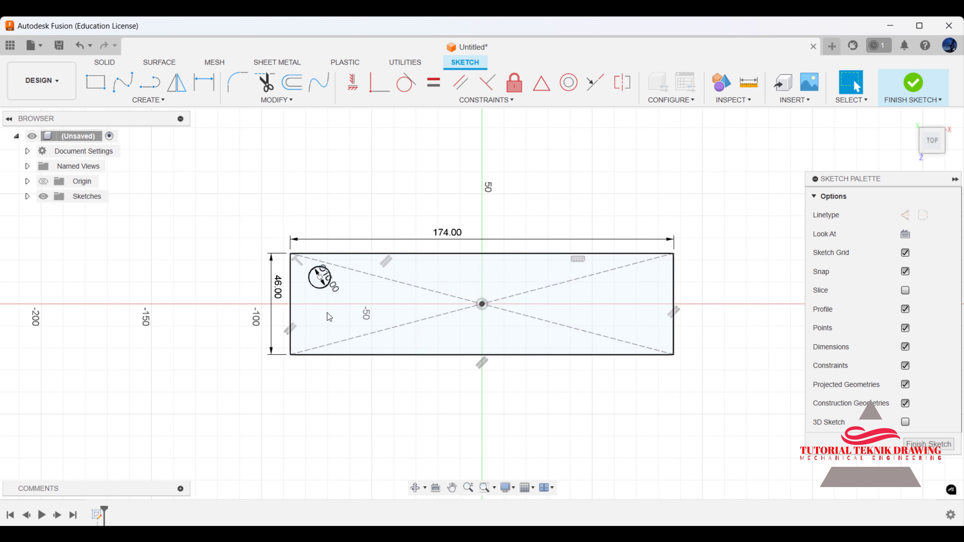
# Add a second circle near the bottom-left corner and set its diameter to 10 mm.
pyautogui.press('c')
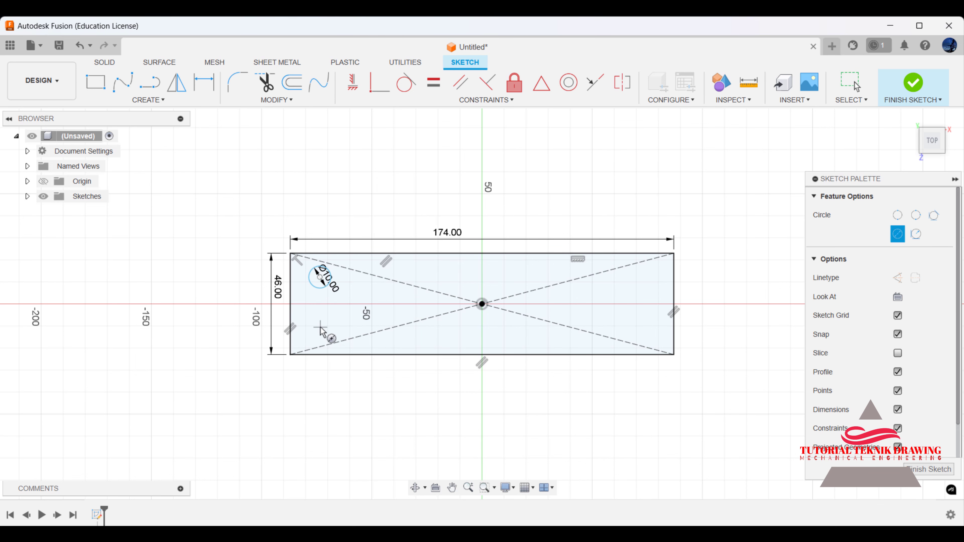
pyautogui.click(320, 328)
pyautogui.write('0')
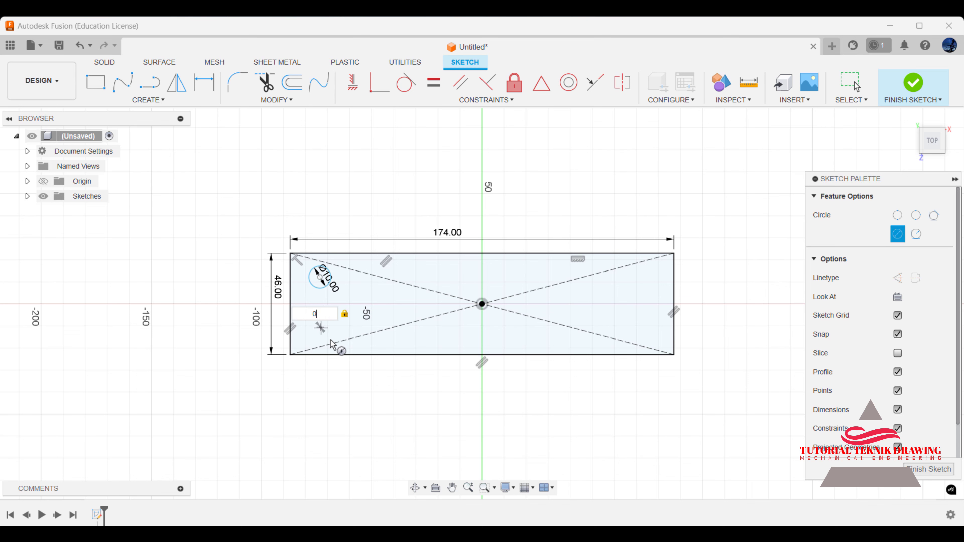
pyautogui.write('1')
pyautogui.press('Return')
pyautogui.press('Escape')
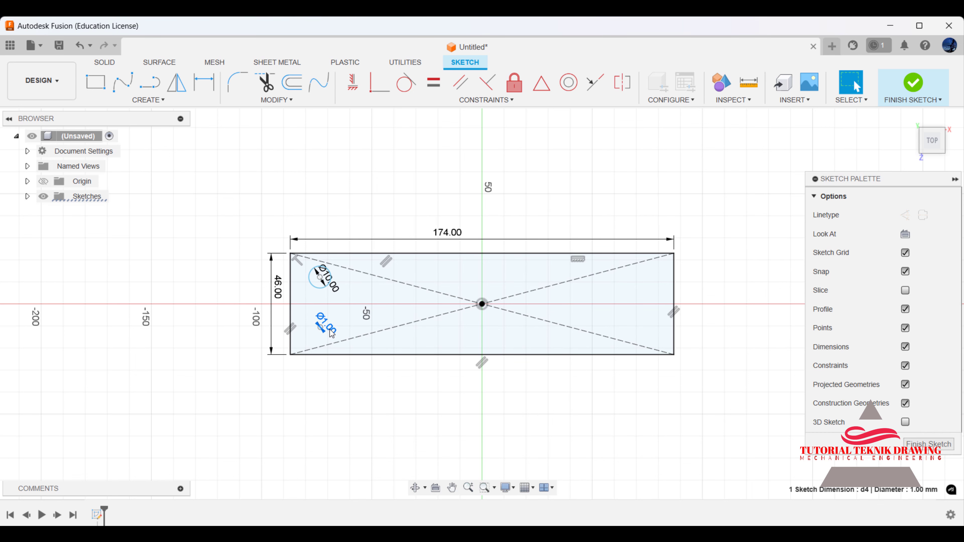
pyautogui.doubleClick(331, 333)
pyautogui.write('10')
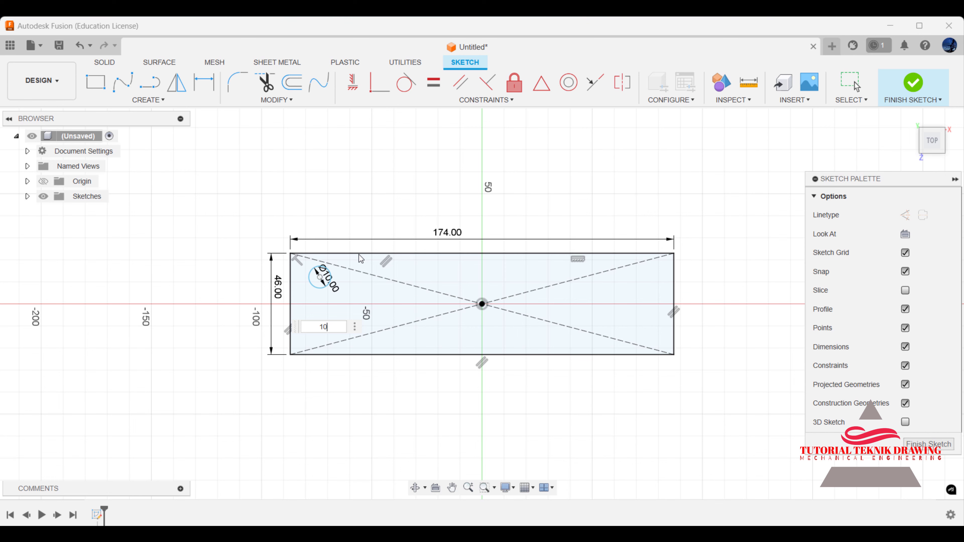
pyautogui.press('Return')
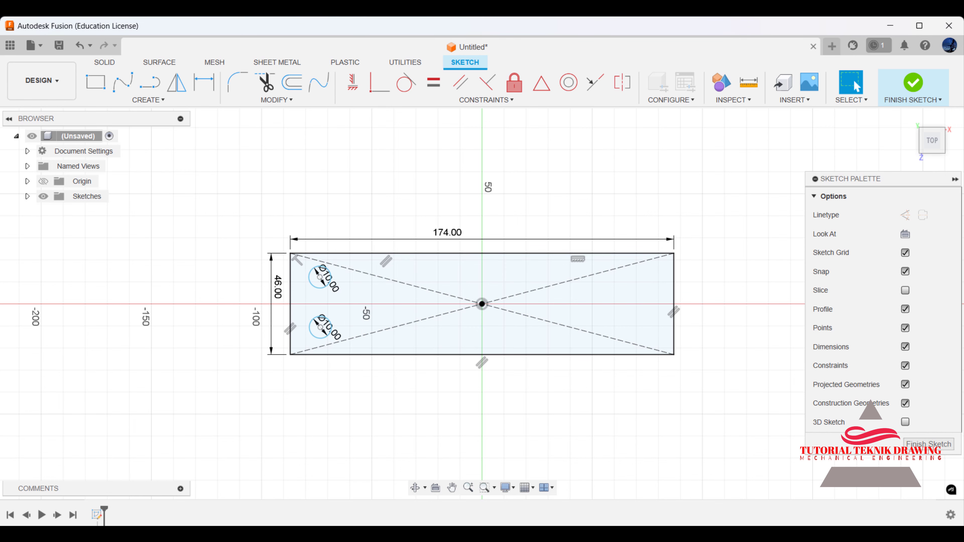
pyautogui.hotkey('alt', 'Tab')
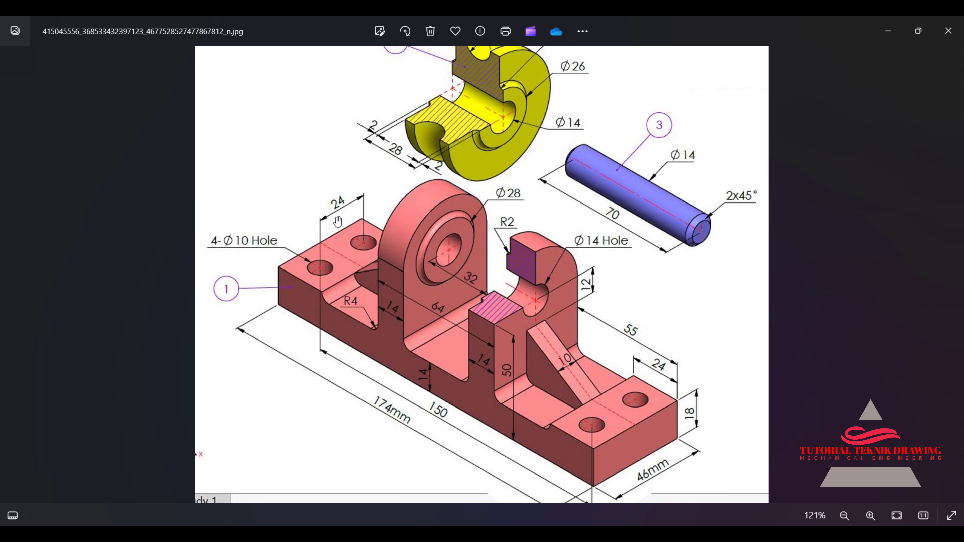
# Dimension both hole centres 12 mm below and above the origin.
pyautogui.click(889, 31)
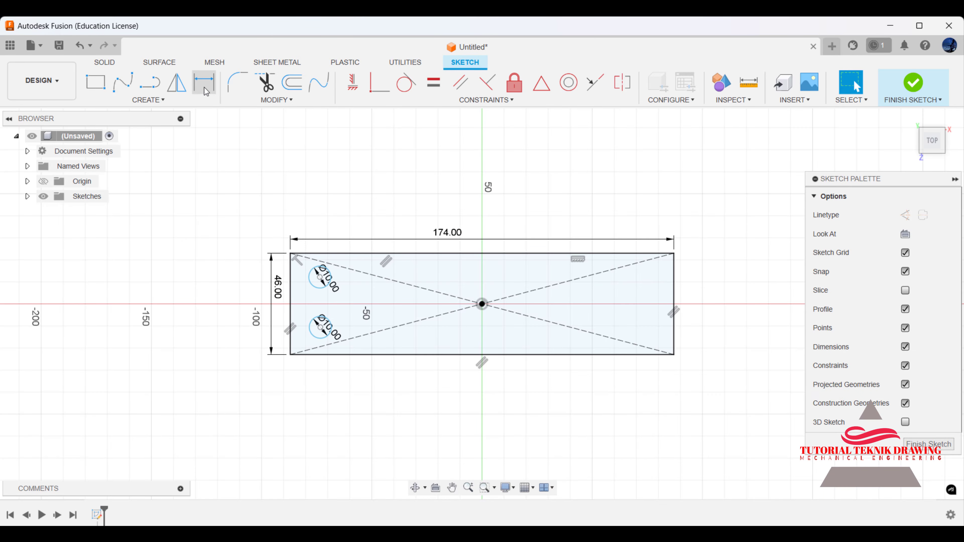
pyautogui.click(204, 84)
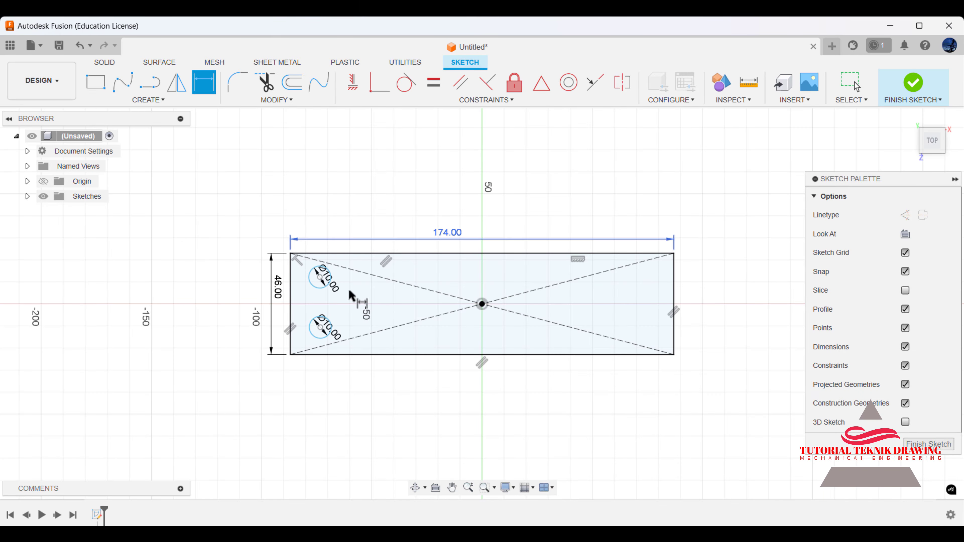
pyautogui.click(483, 304)
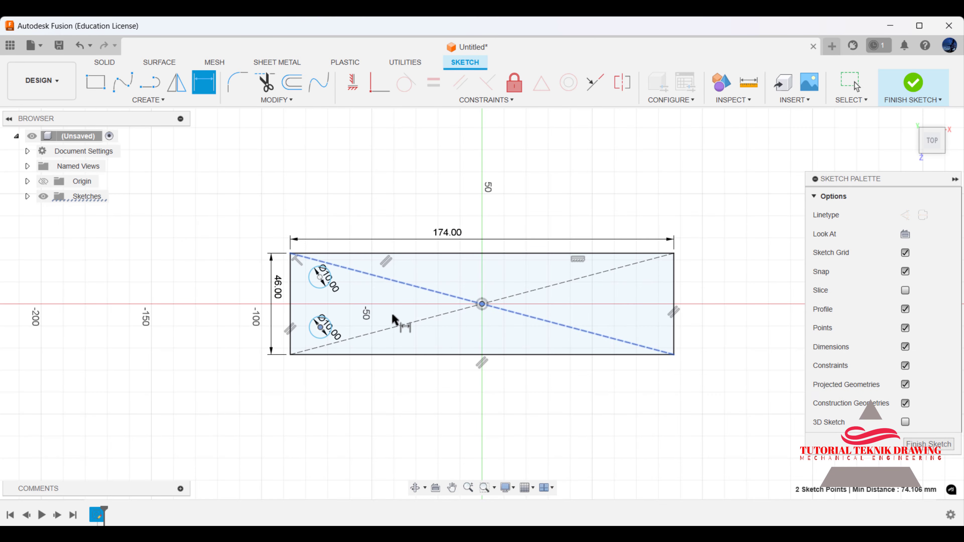
pyautogui.click(254, 385)
pyautogui.write('24')
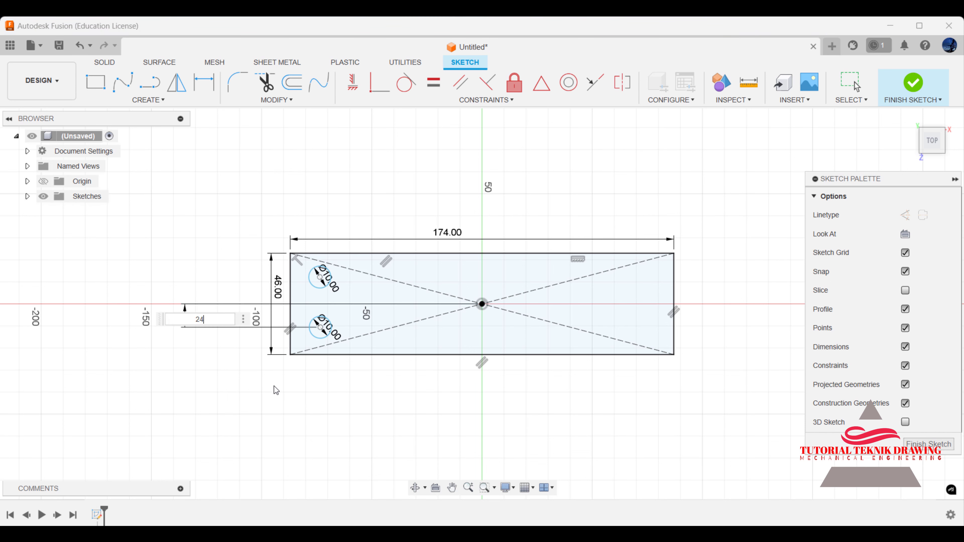
pyautogui.write('/')
pyautogui.write('2')
pyautogui.press('Return')
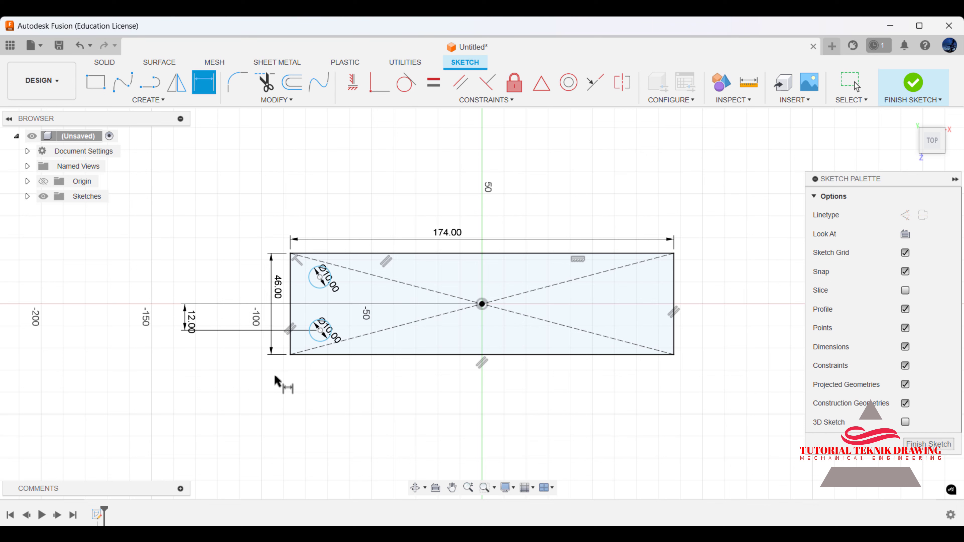
pyautogui.click(320, 278)
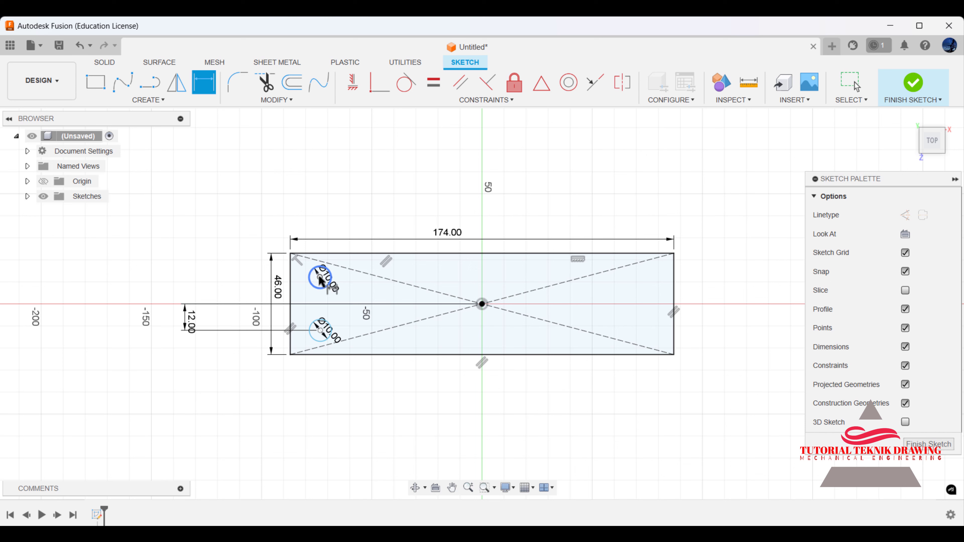
pyautogui.click(481, 304)
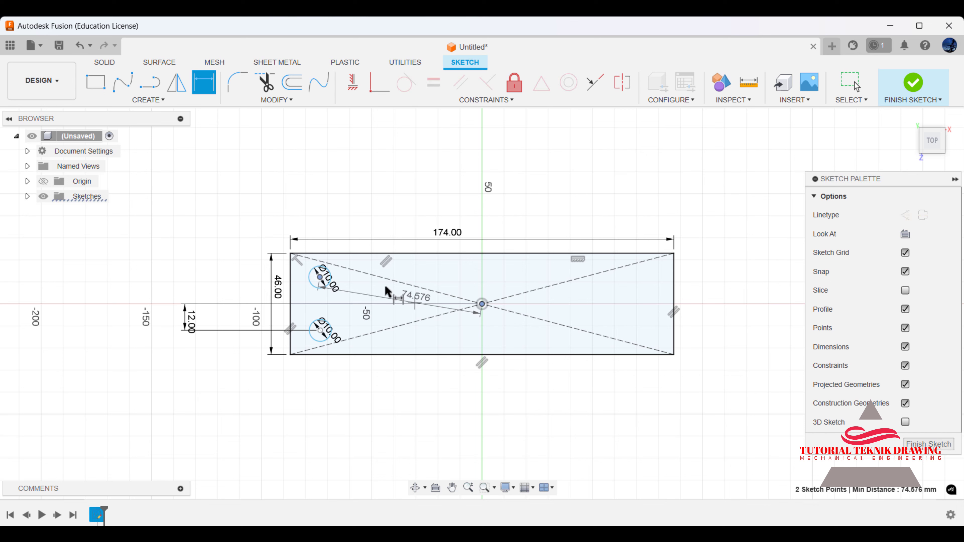
pyautogui.click(237, 289)
pyautogui.write('12')
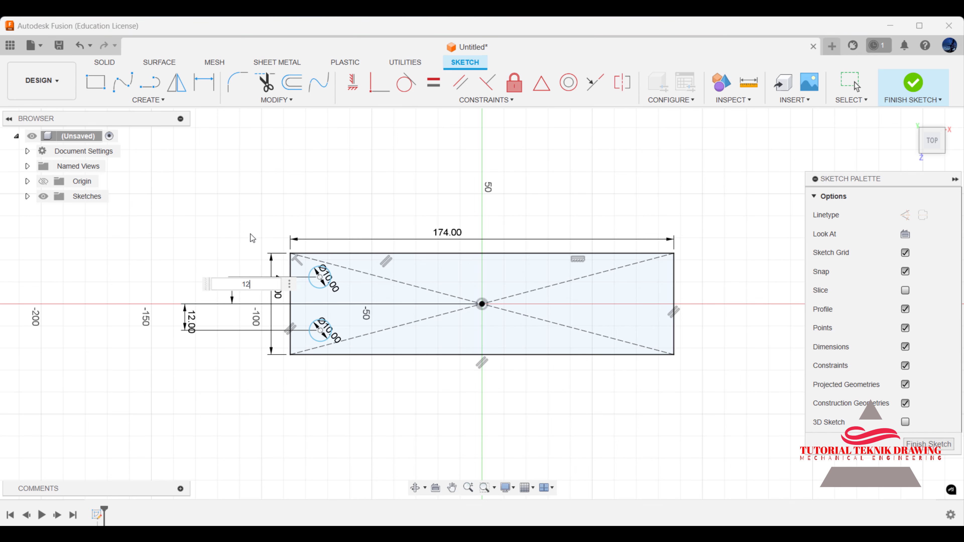
pyautogui.press('Return')
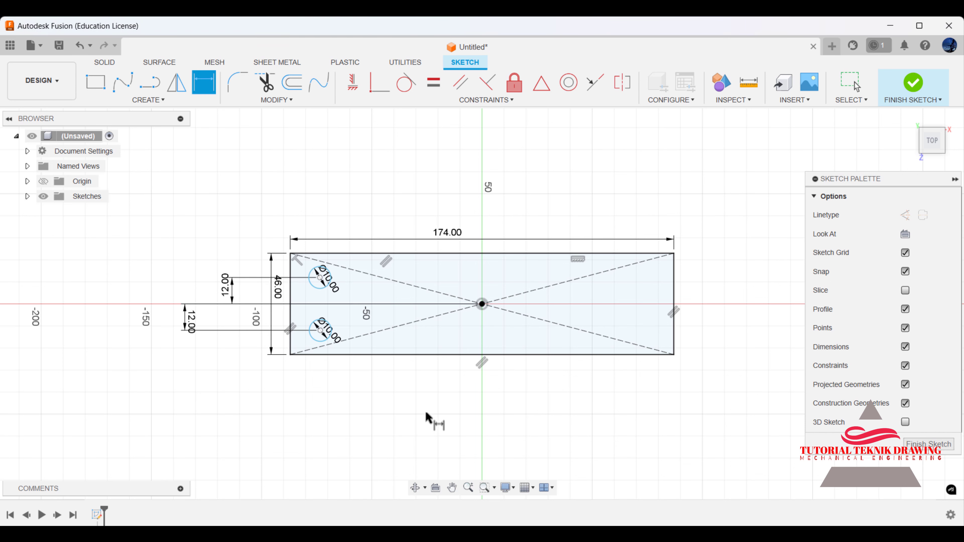
# Dimension both hole centres 75 mm horizontally from the origin.
pyautogui.click(320, 330)
pyautogui.click(481, 304)
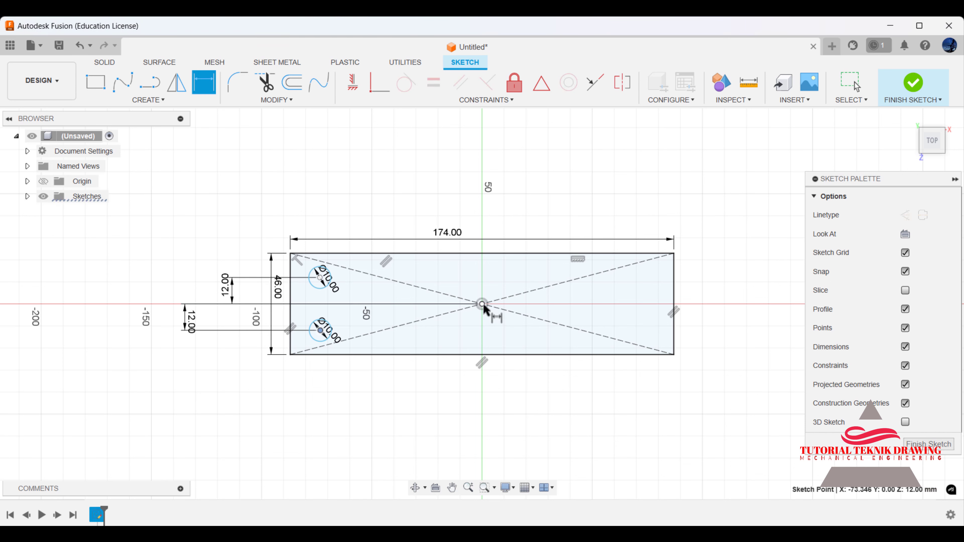
pyautogui.click(424, 400)
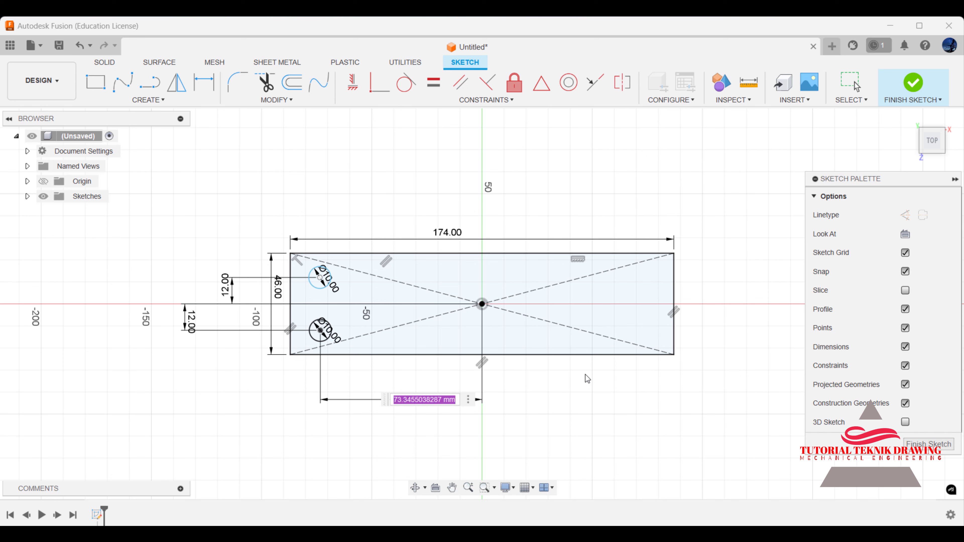
pyautogui.write('150/2')
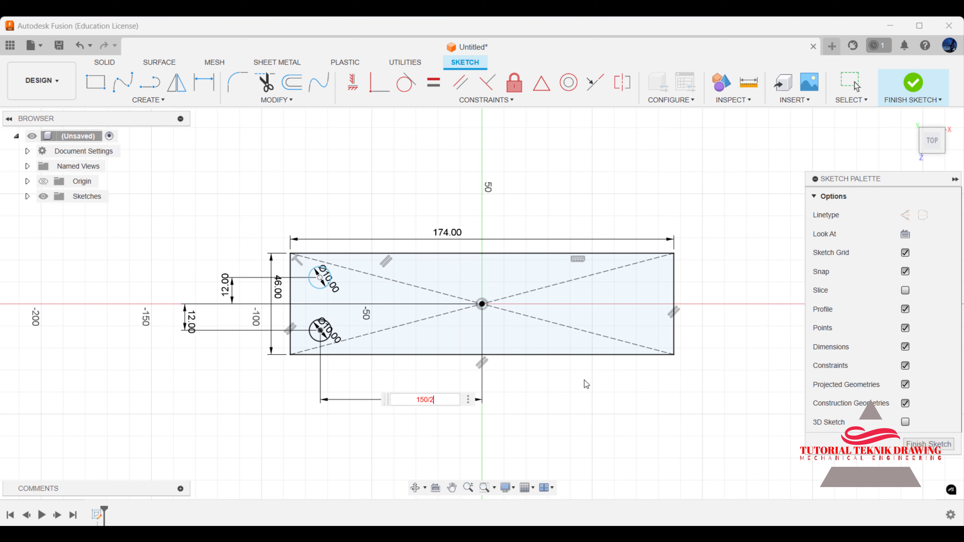
pyautogui.press('Return')
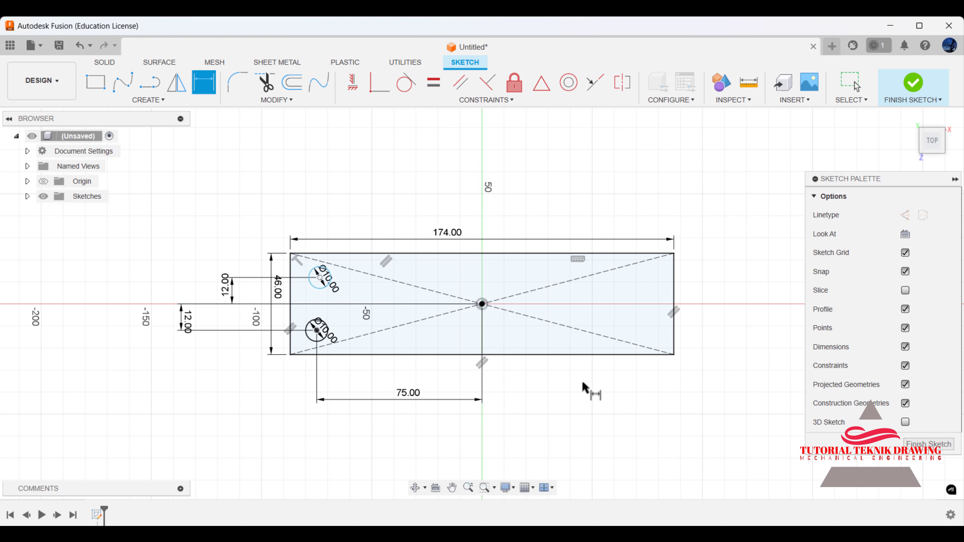
pyautogui.click(325, 281)
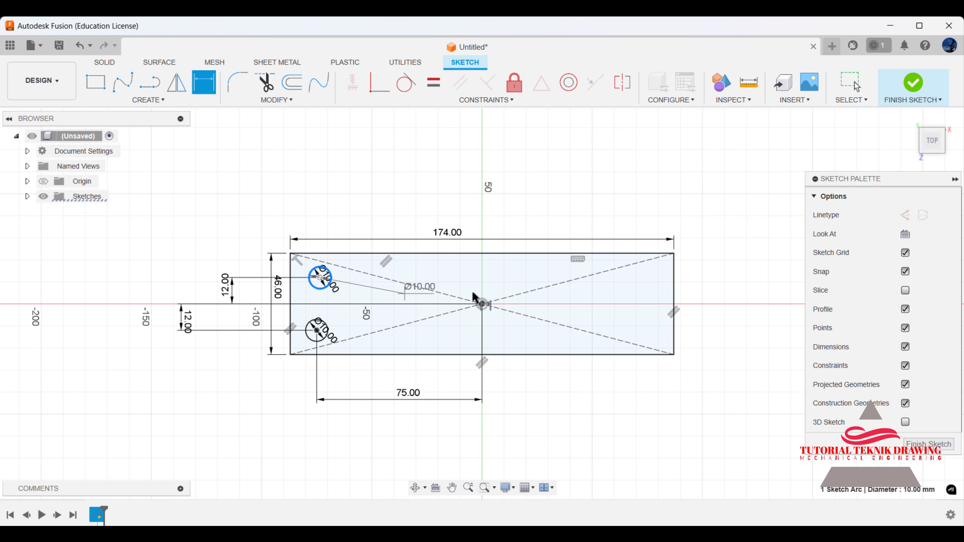
pyautogui.click(483, 304)
pyautogui.click(402, 212)
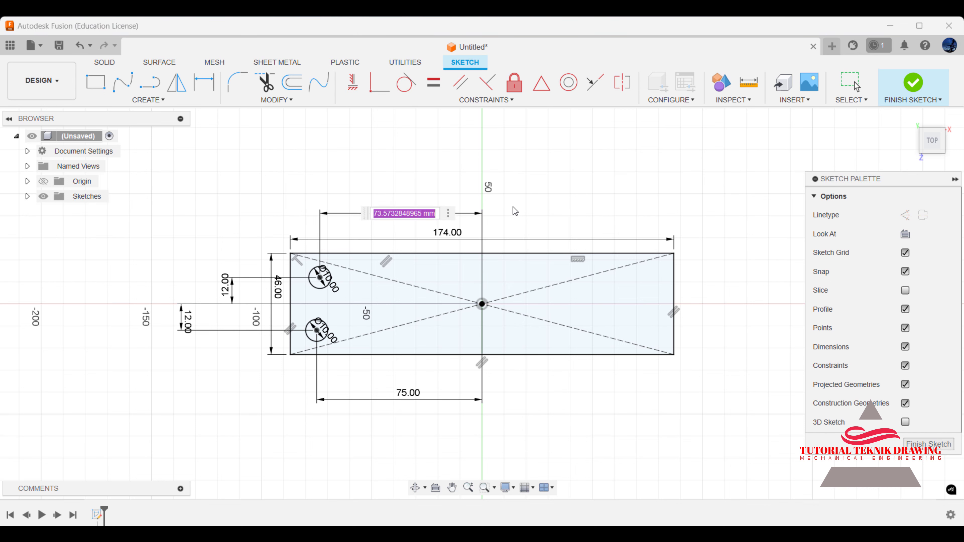
pyautogui.write('75')
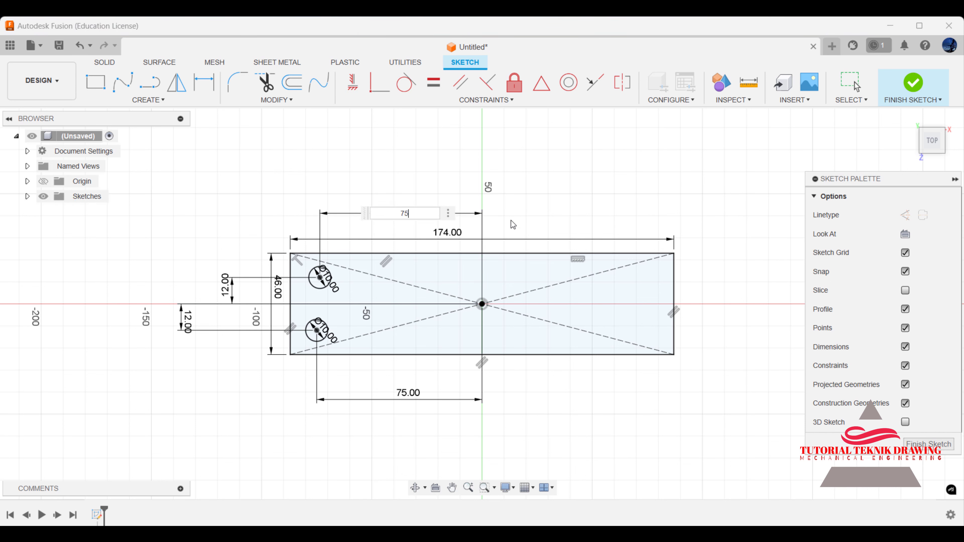
pyautogui.press('Return')
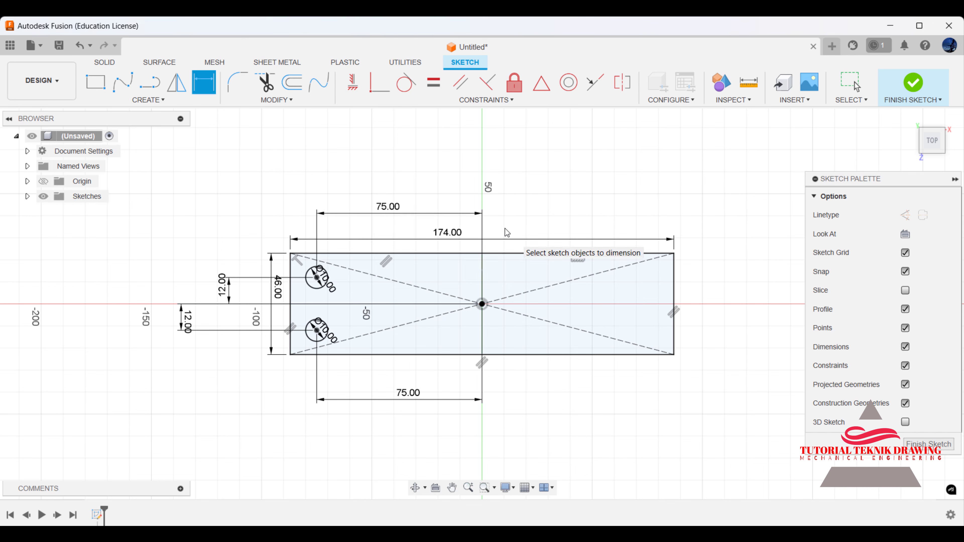
pyautogui.scroll(1, 512, 348)
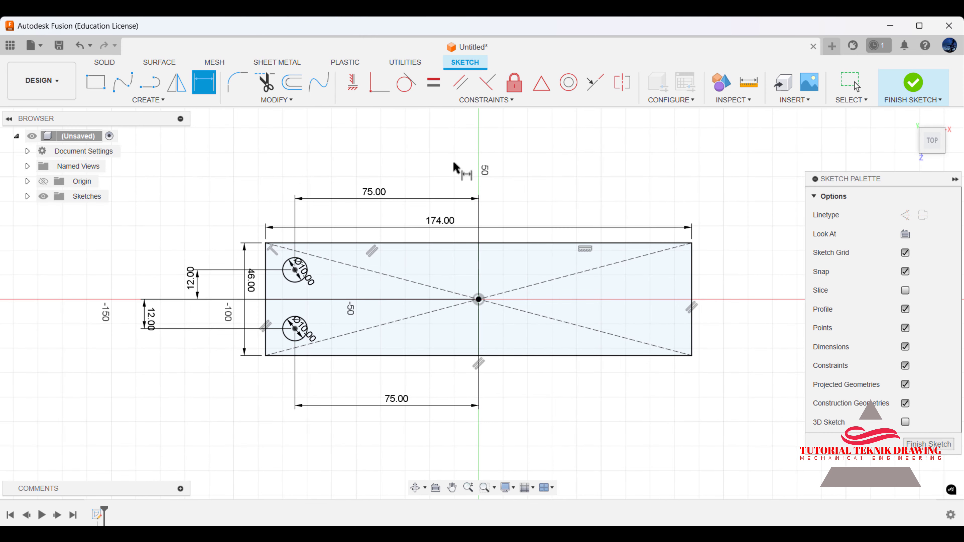
# Draw a vertical line running up from the sketch origin.
pyautogui.click(149, 88)
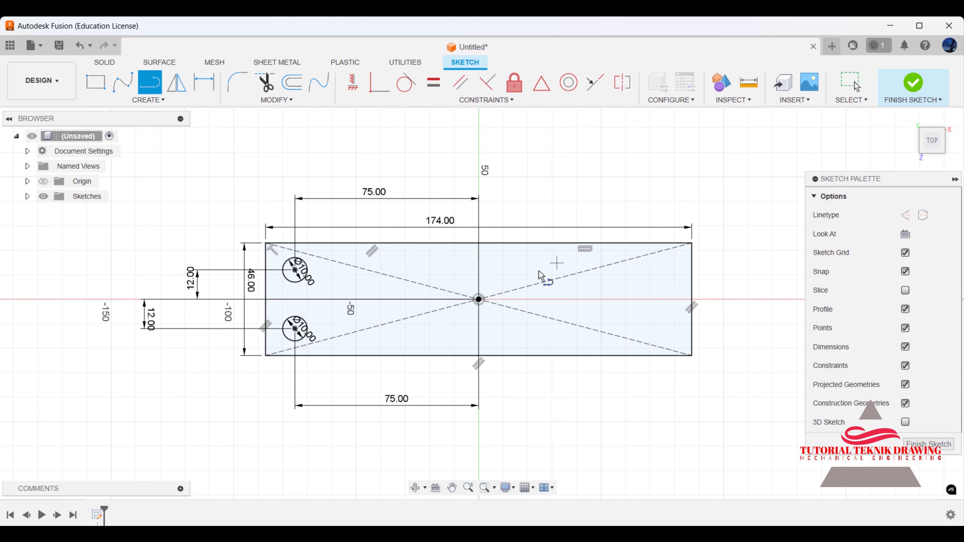
pyautogui.click(478, 299)
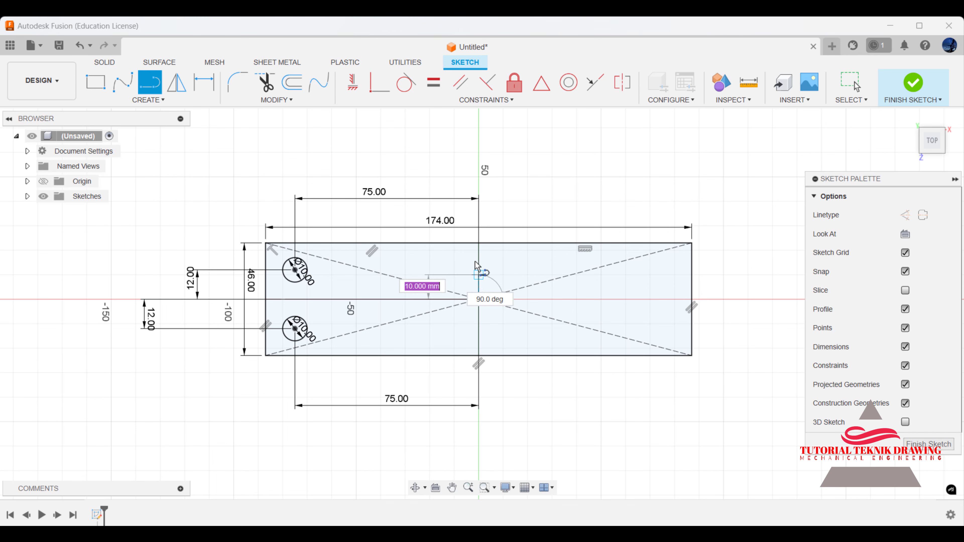
pyautogui.click(478, 168)
pyautogui.click(510, 168)
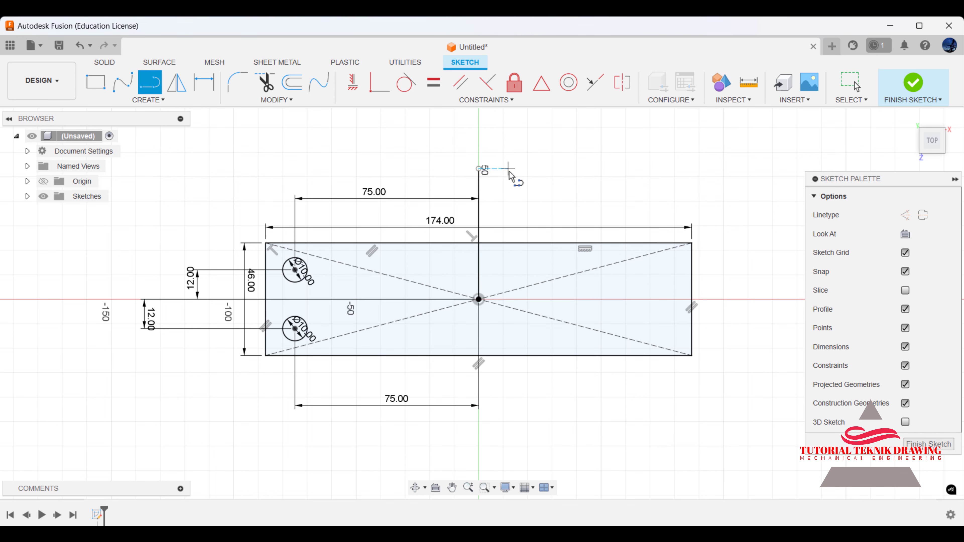
pyautogui.press('Escape')
pyautogui.click(479, 235)
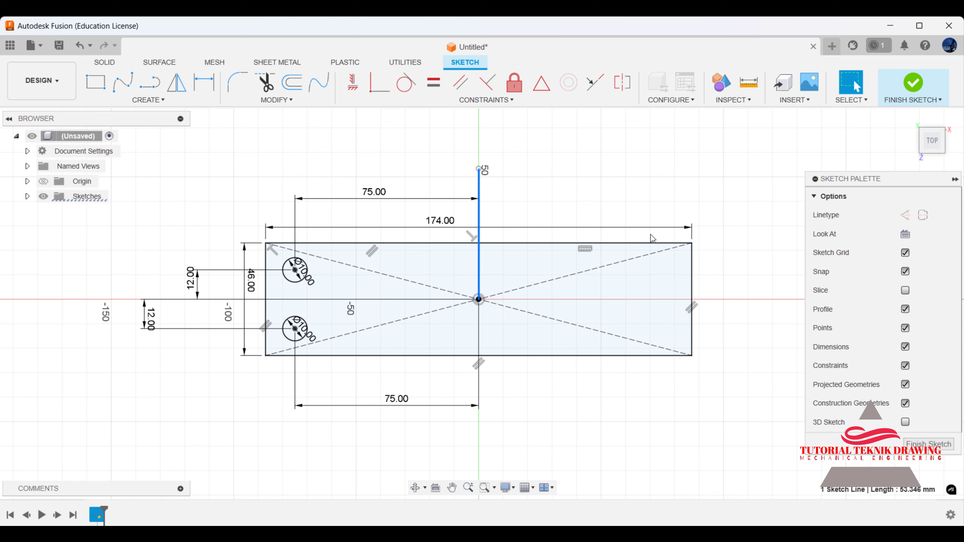
pyautogui.click(599, 205)
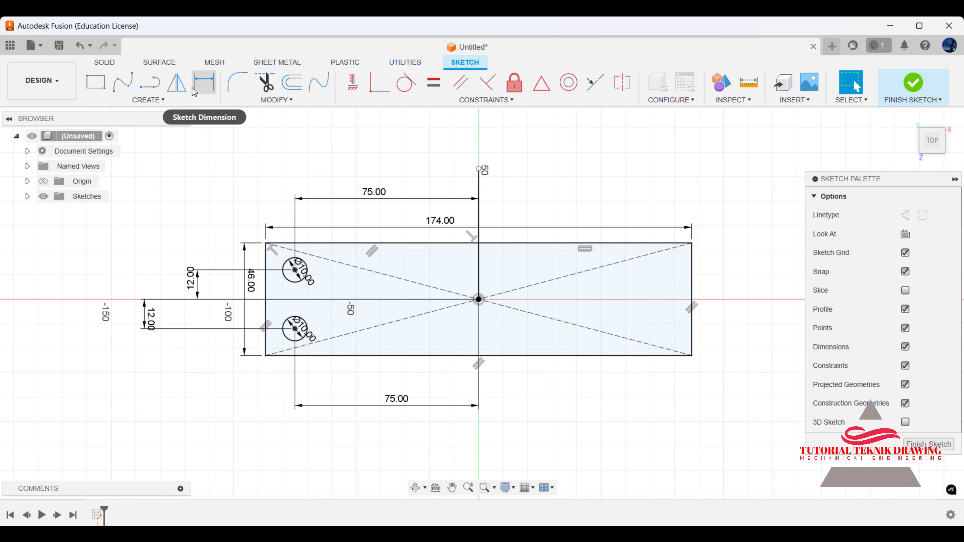
# Mirror both Ø10 holes across the vertical line to the plate's right end.
pyautogui.click(177, 83)
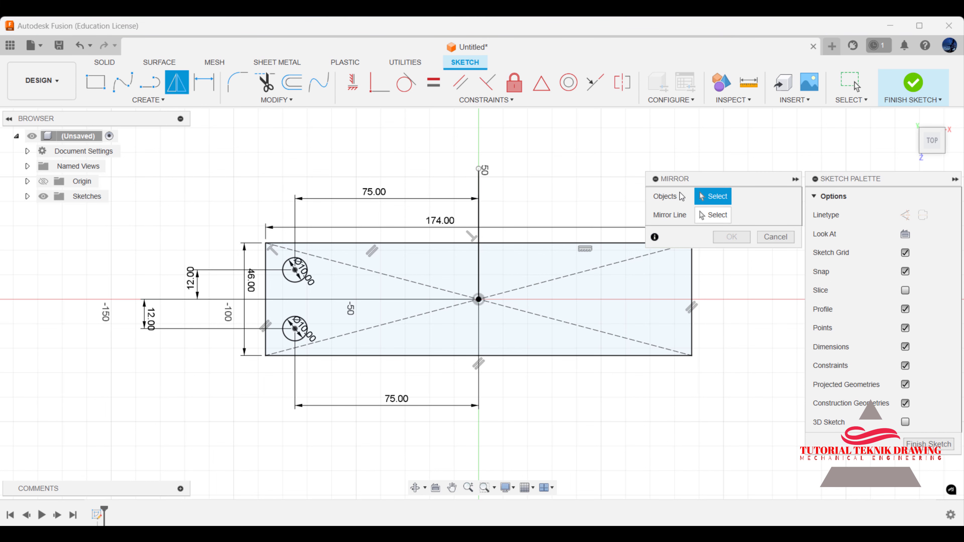
pyautogui.click(288, 280)
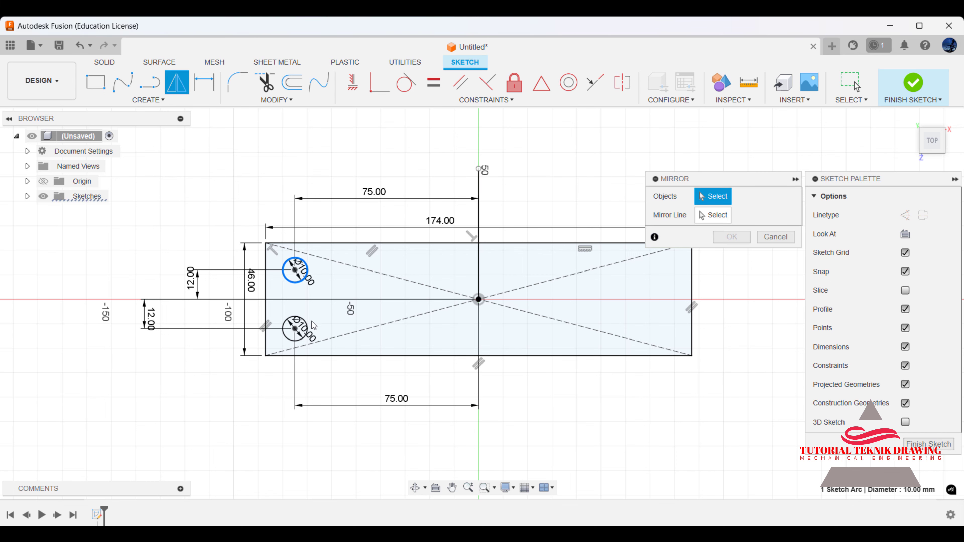
pyautogui.click(289, 318)
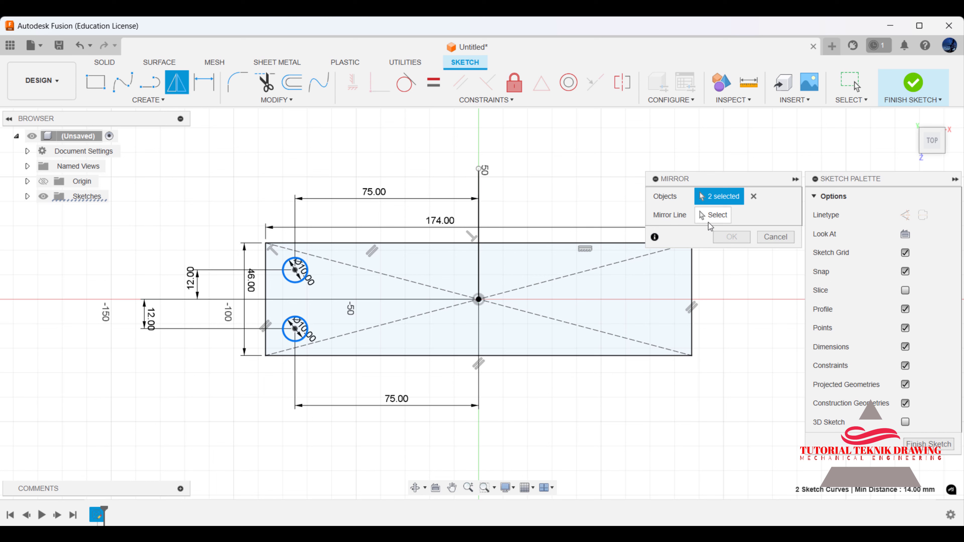
pyautogui.click(710, 216)
pyautogui.click(479, 220)
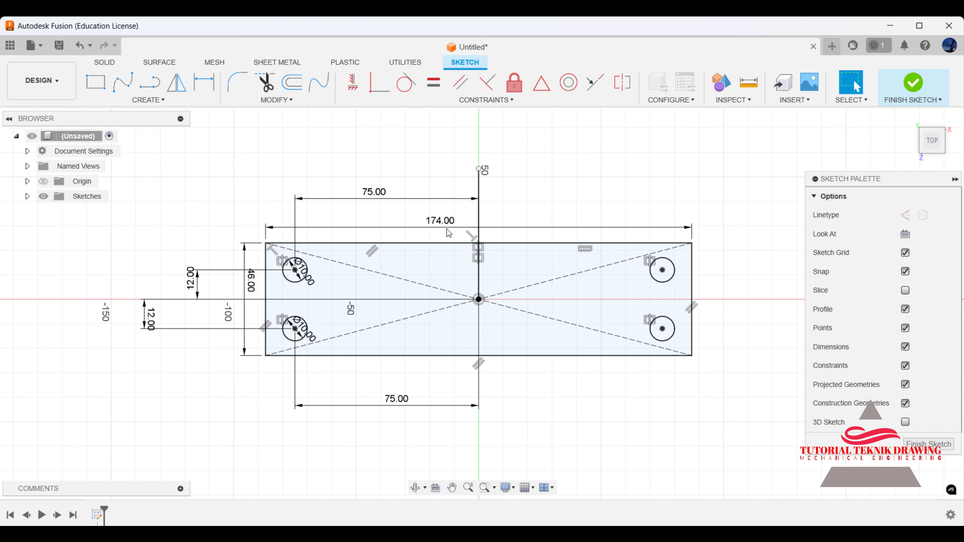
# Delete the stray vertical line above the plate centre.
pyautogui.click(478, 216)
pyautogui.rightClick(478, 215)
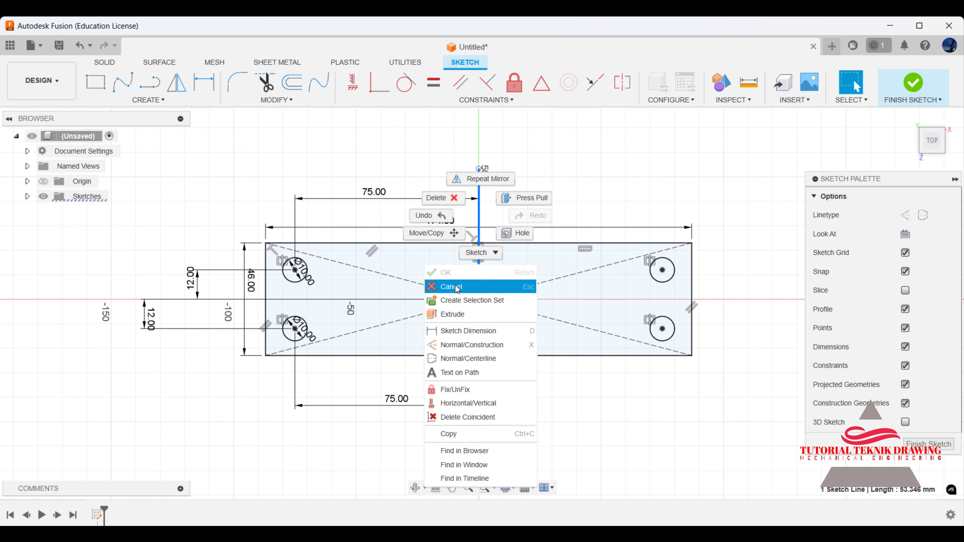
pyautogui.click(455, 287)
pyautogui.rightClick(483, 219)
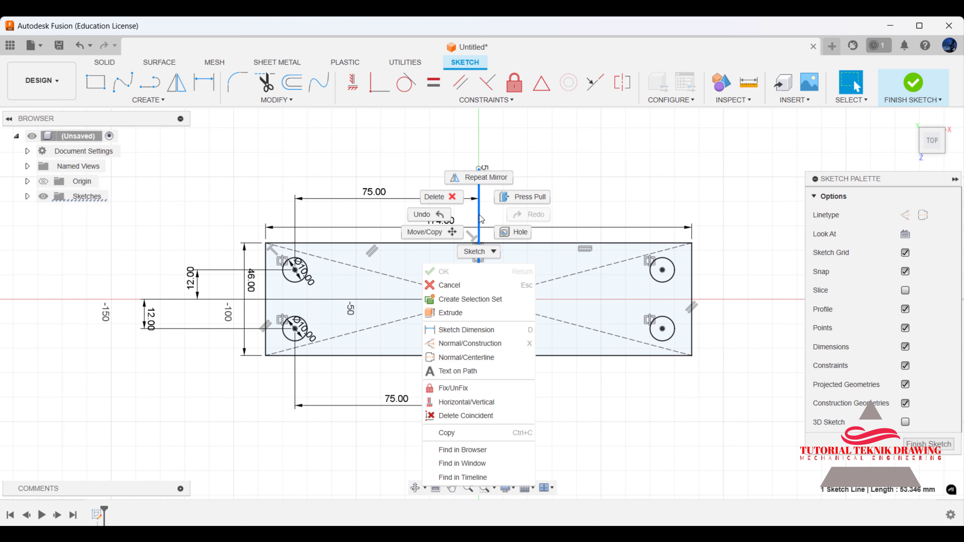
pyautogui.click(430, 196)
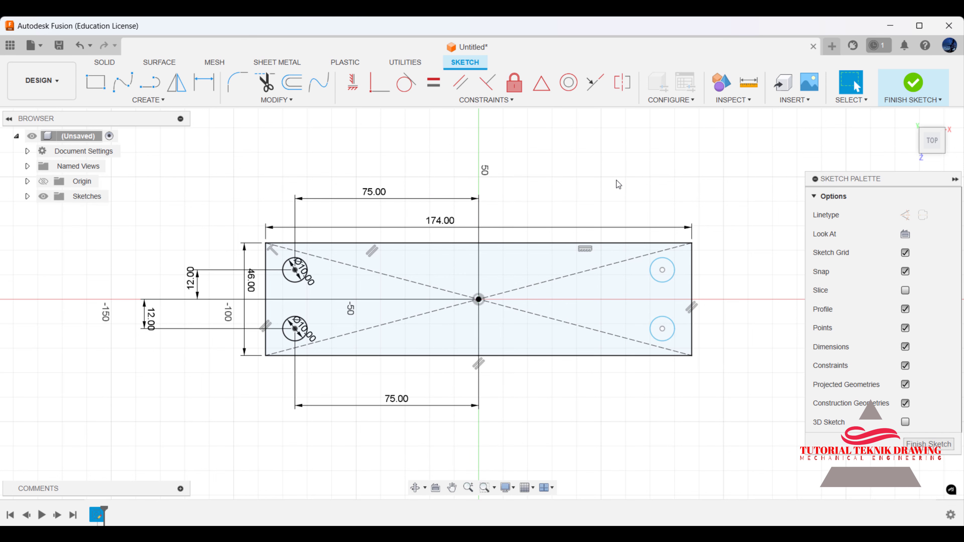
# Finish the sketch and extrude the plate profile 14 mm thick.
pyautogui.click(913, 83)
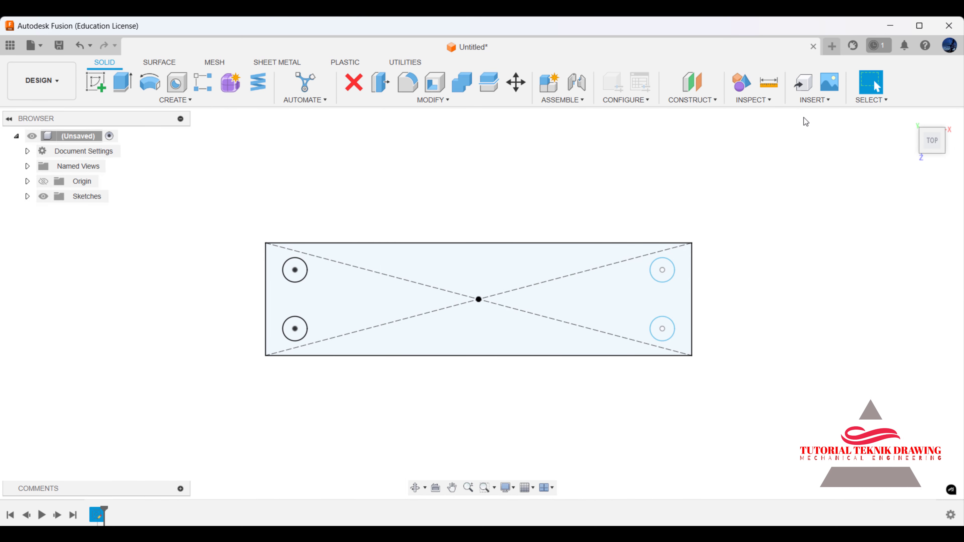
pyautogui.click(908, 122)
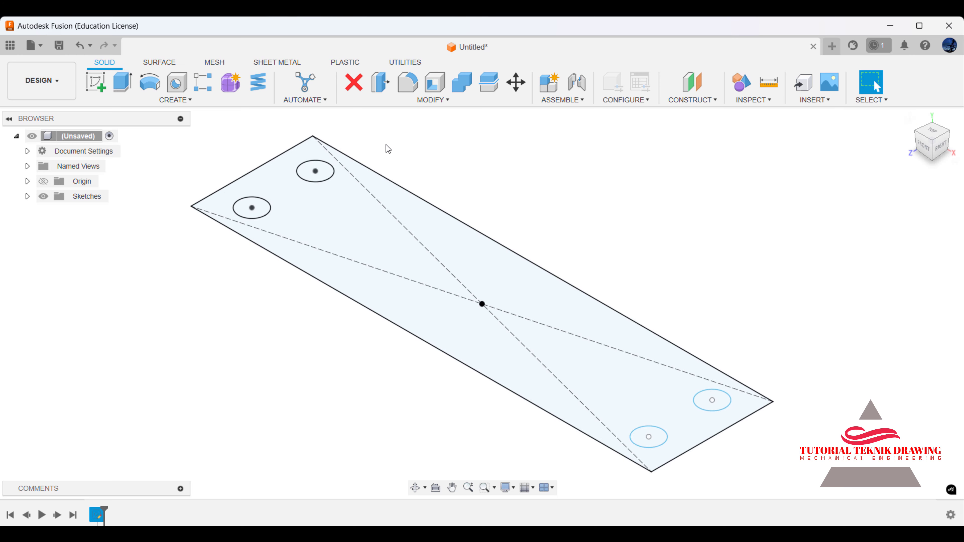
pyautogui.click(123, 89)
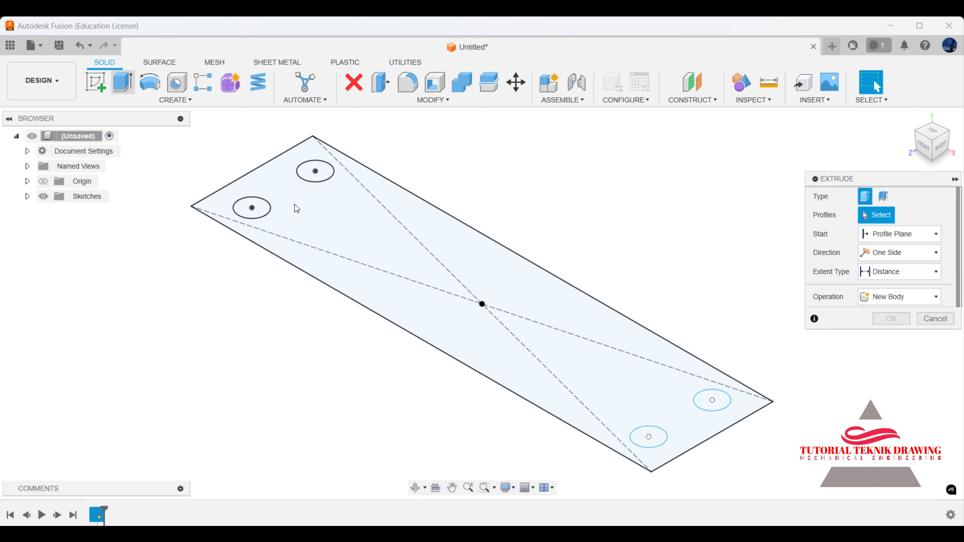
pyautogui.click(372, 259)
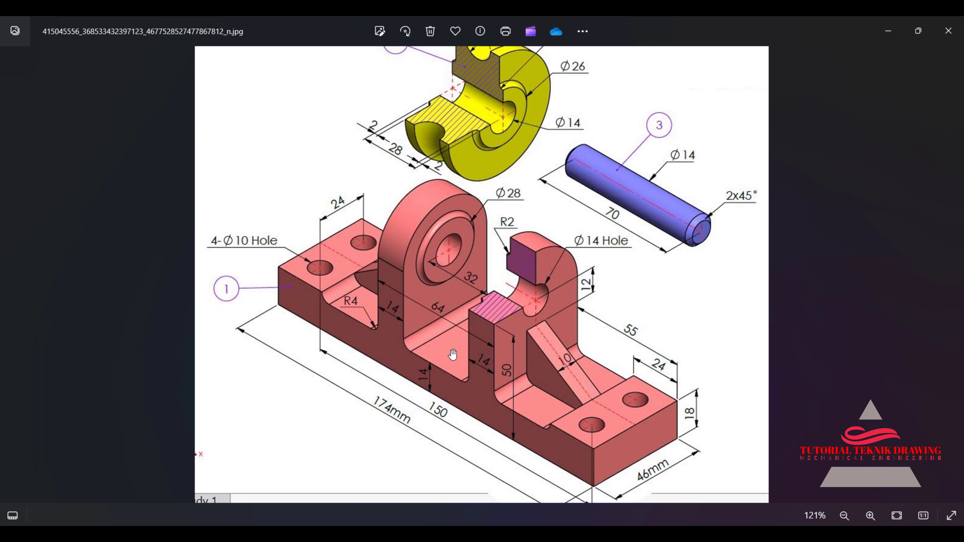
pyautogui.moveTo(453, 354); pyautogui.dragTo(447, 308)
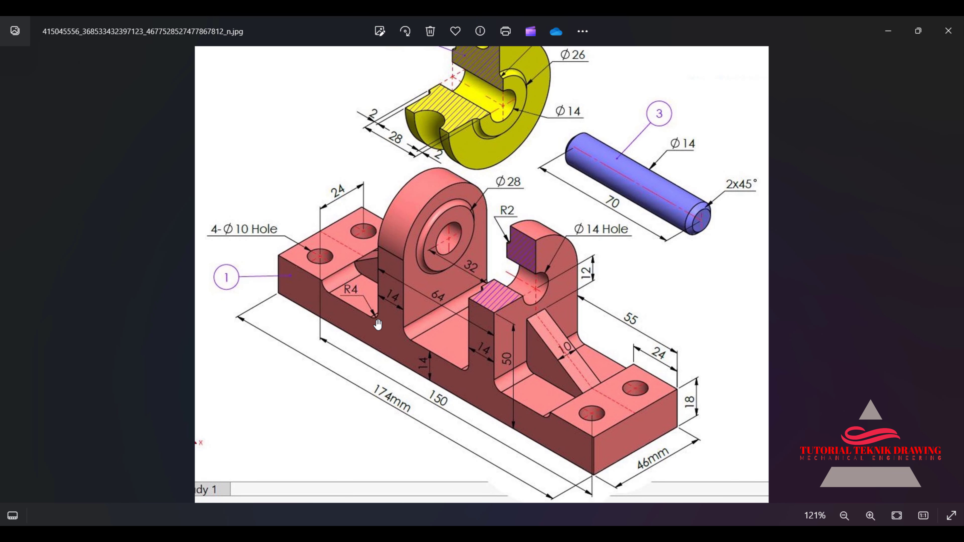
pyautogui.click(888, 31)
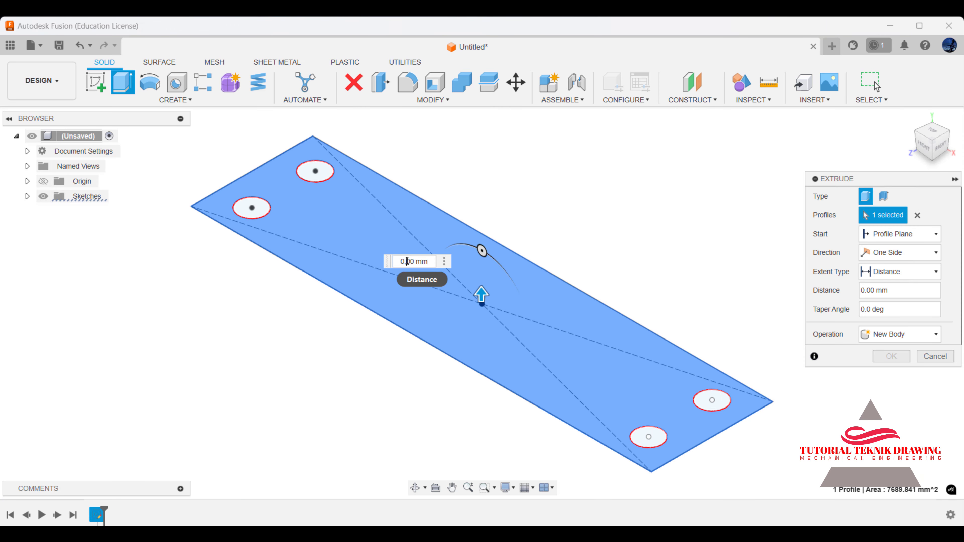
pyautogui.write('1')
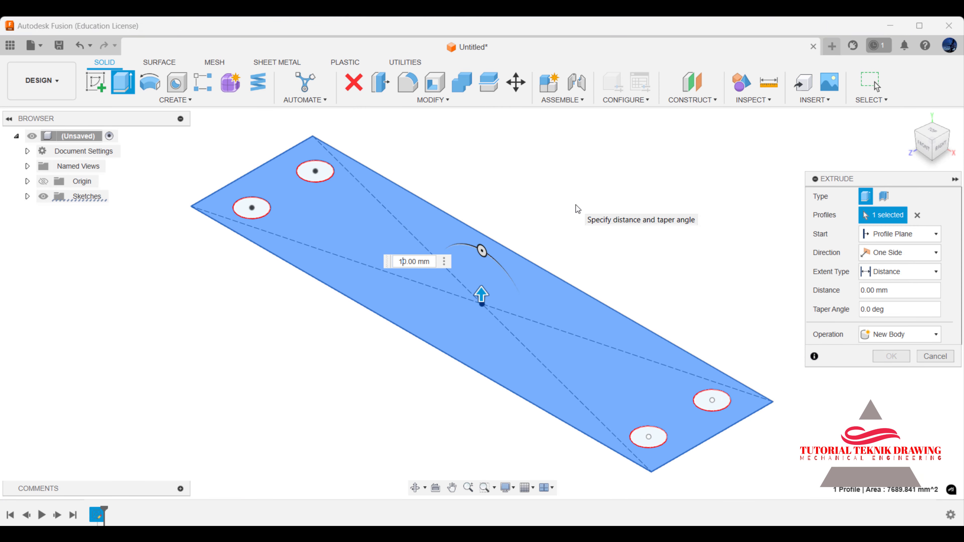
pyautogui.write('4')
pyautogui.scroll(-2, 405, 378)
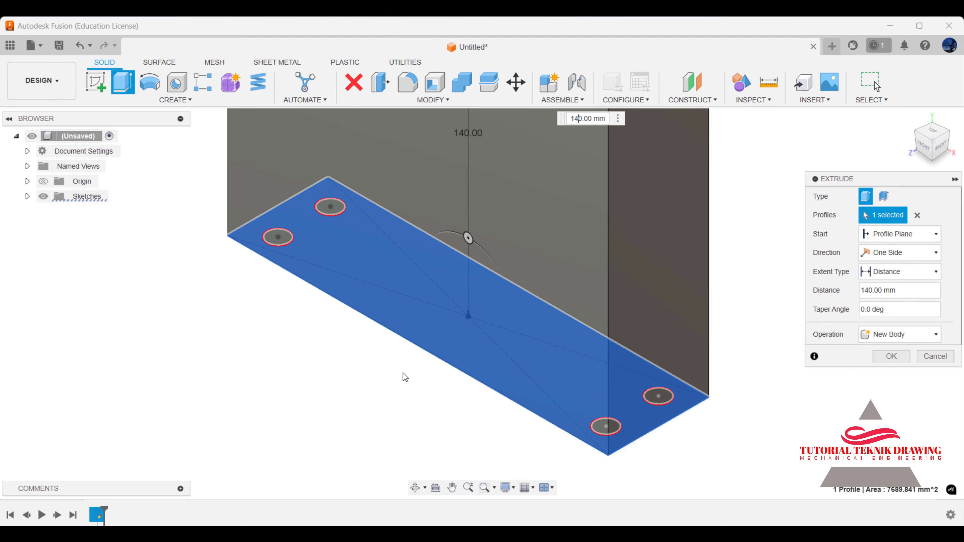
pyautogui.doubleClick(598, 120)
pyautogui.write('14')
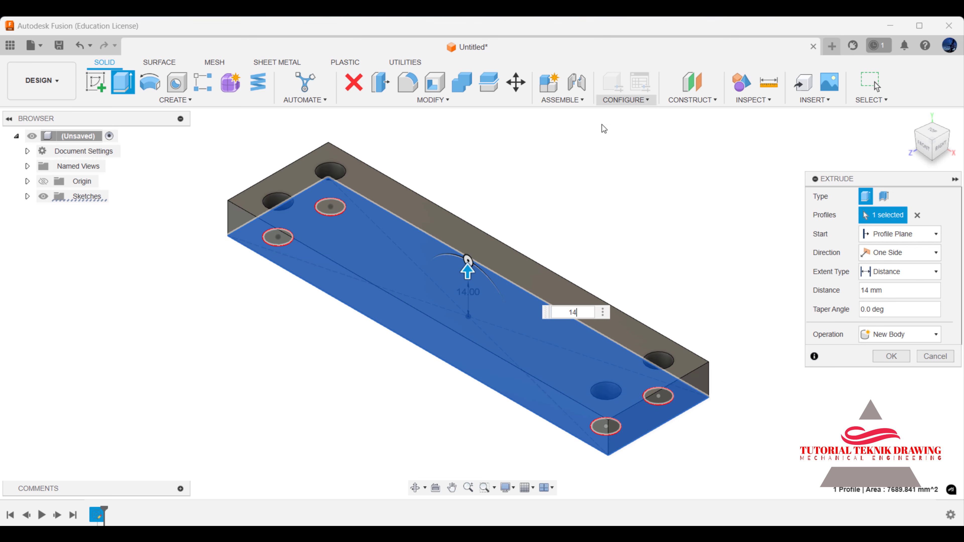
pyautogui.click(892, 358)
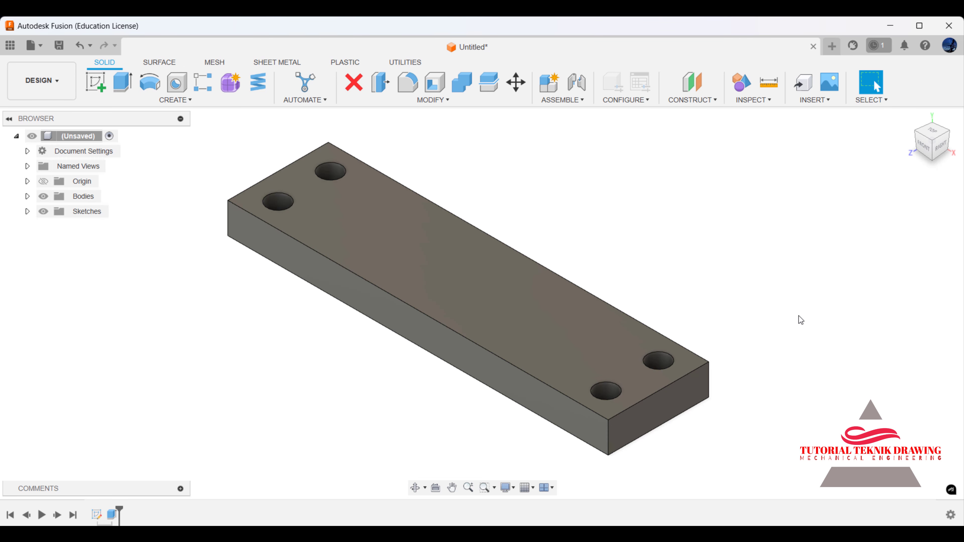
# Start a new sketch on the plate's top face after checking the reference.
pyautogui.click(603, 401)
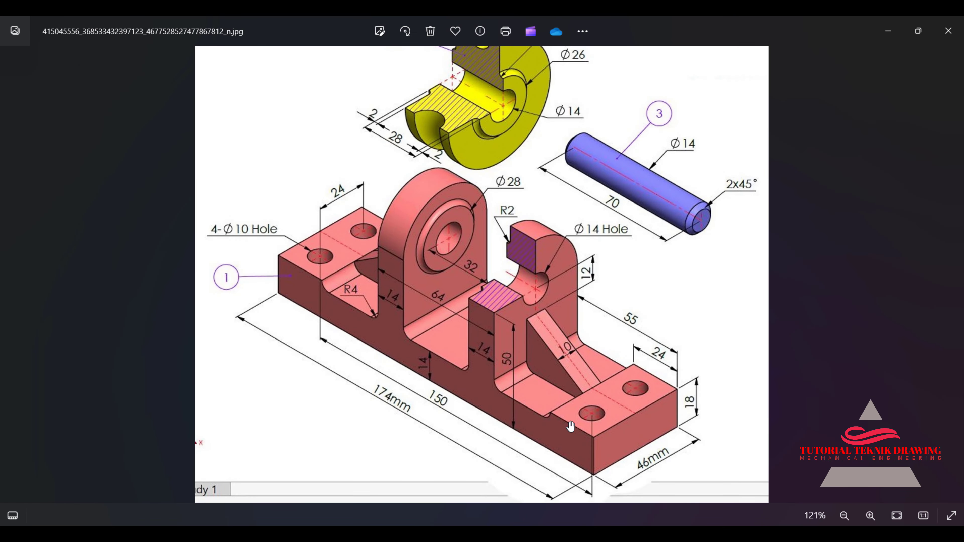
pyautogui.click(889, 31)
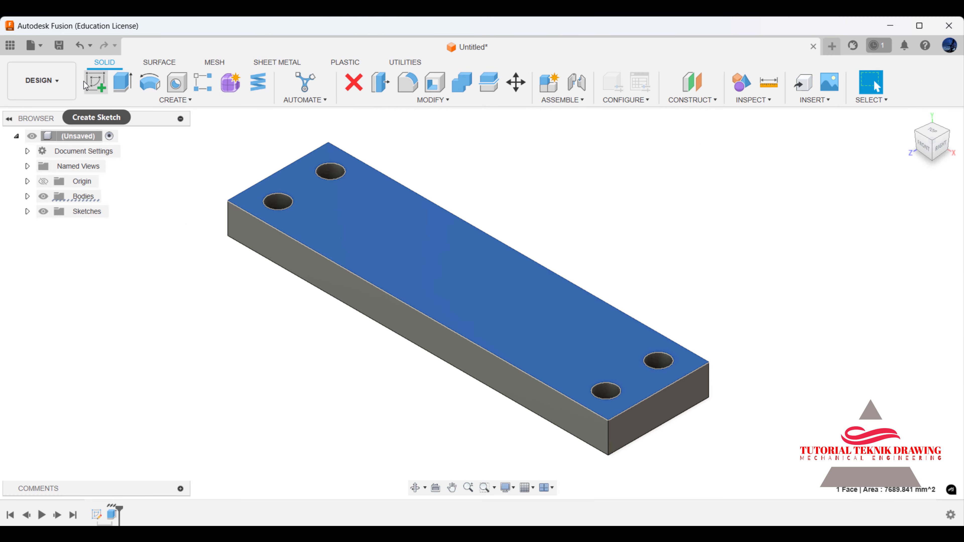
pyautogui.click(96, 81)
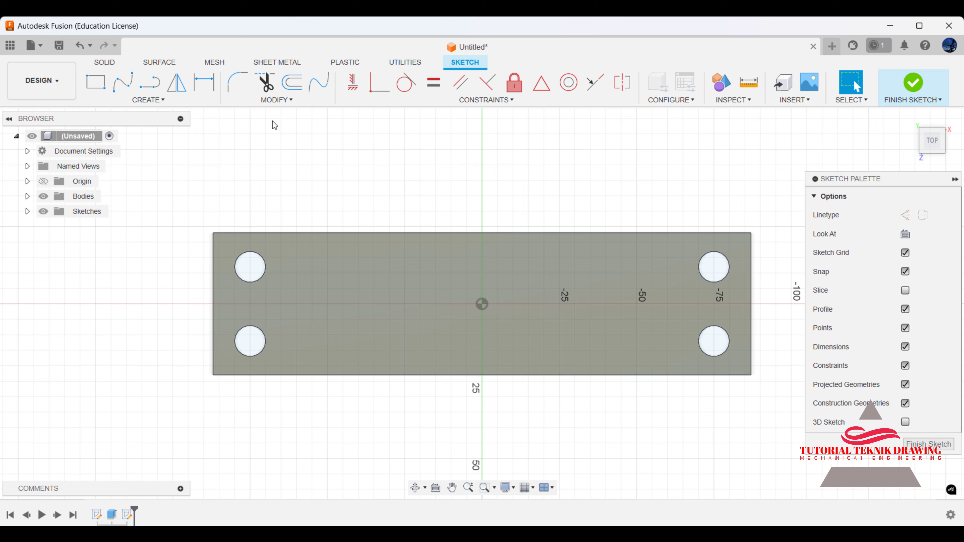
# Draw rectangles over the left and right holed ends of the plate.
pyautogui.click(101, 87)
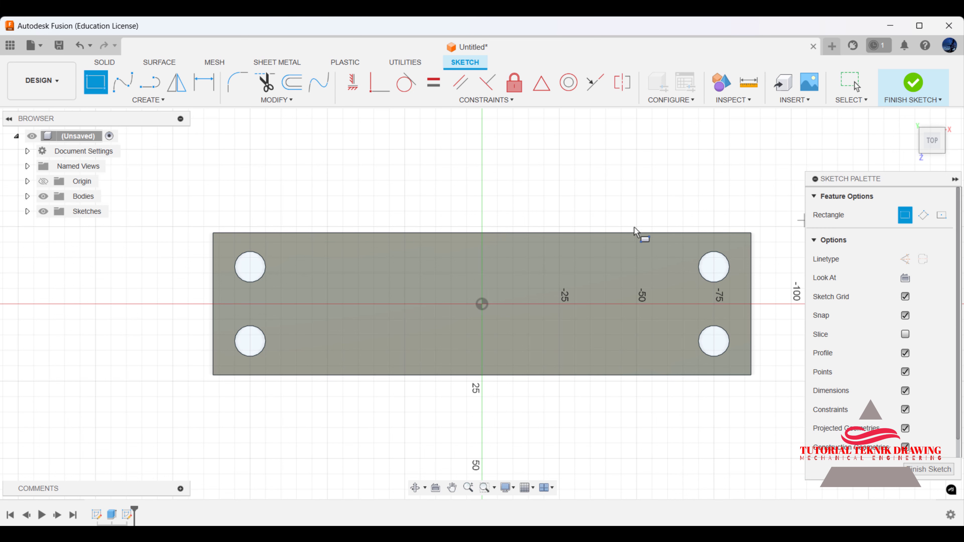
pyautogui.click(213, 233)
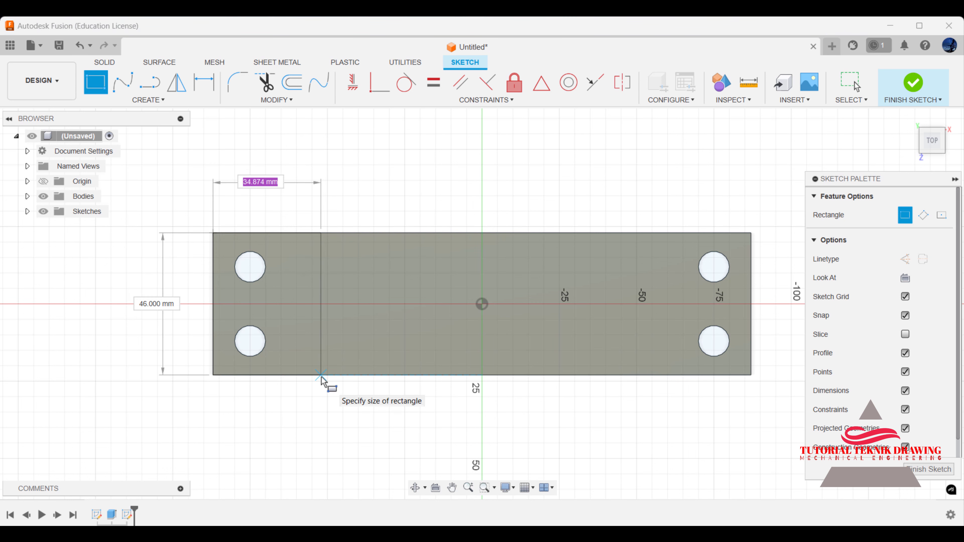
pyautogui.click(320, 375)
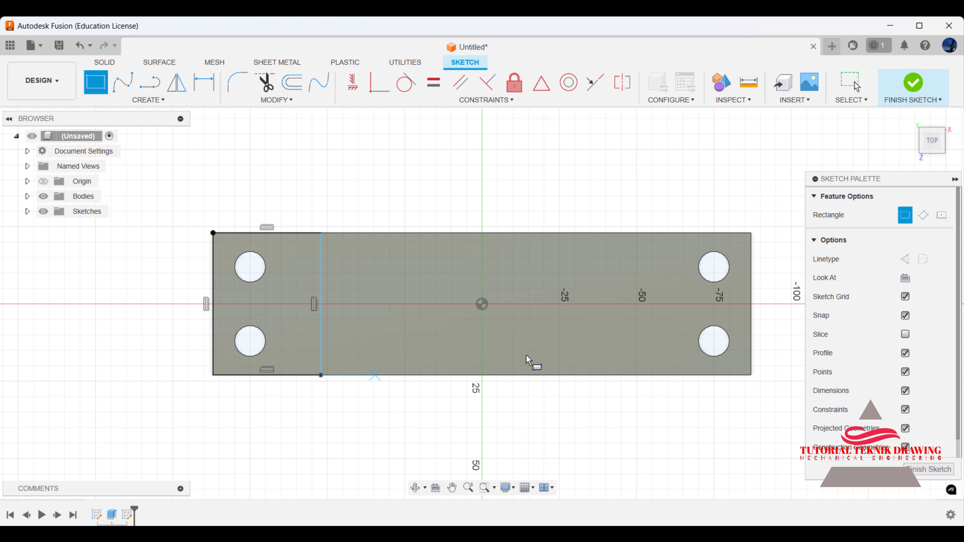
pyautogui.click(751, 233)
pyautogui.click(647, 376)
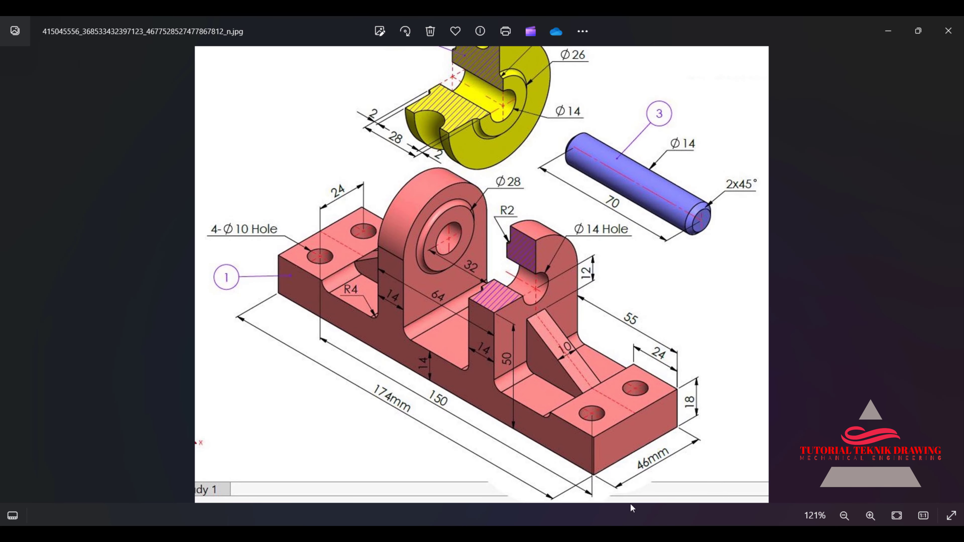
pyautogui.click(888, 31)
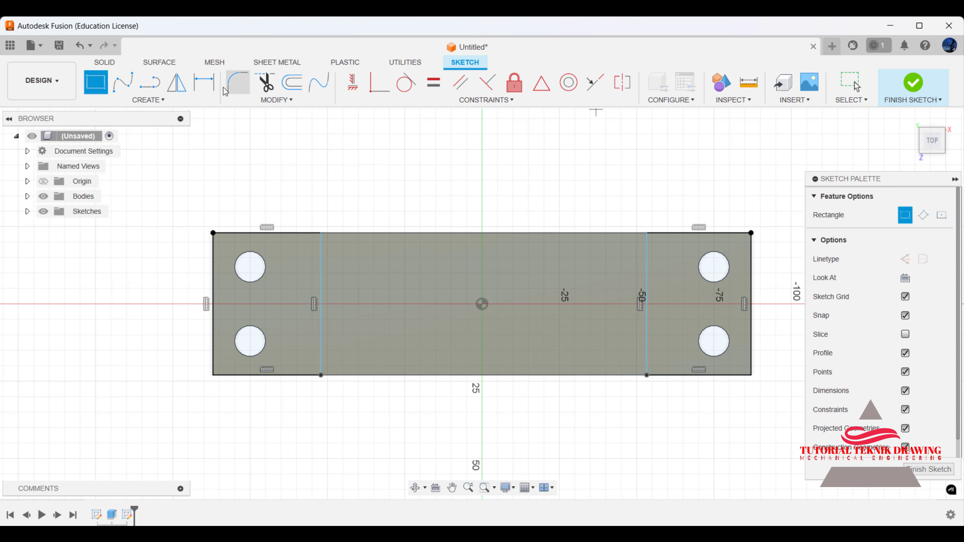
pyautogui.click(245, 234)
# Dimension the left and right end rectangles to 24 mm wide each.
pyautogui.click(274, 203)
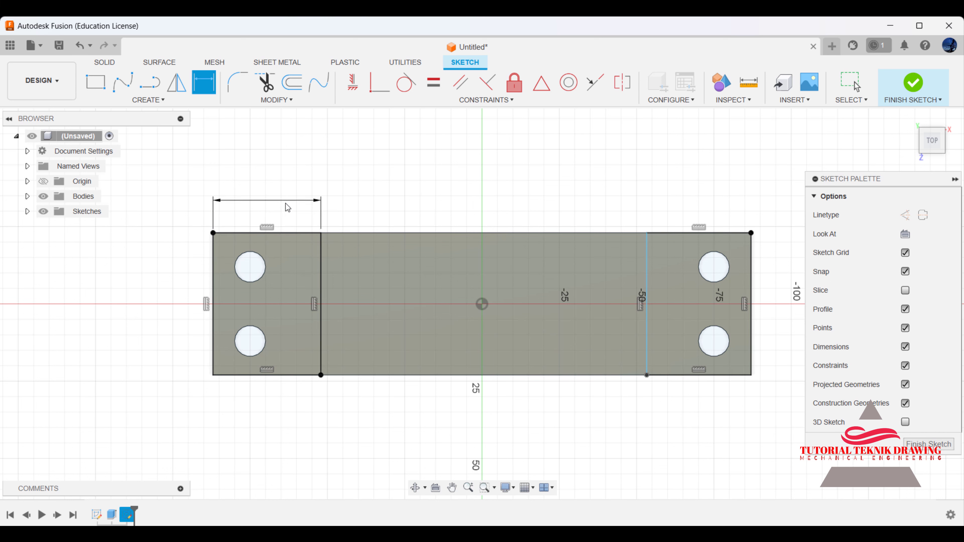
pyautogui.write('25')
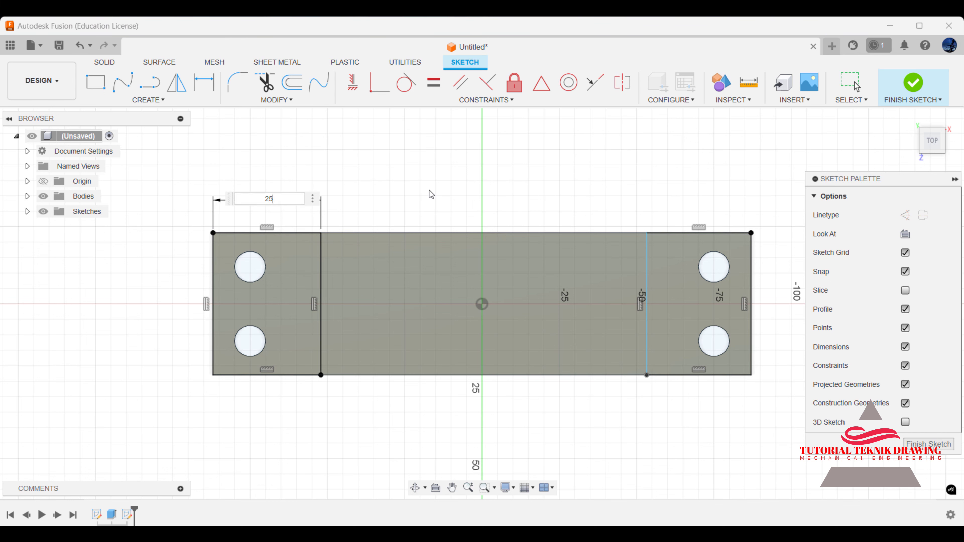
pyautogui.write('4')
pyautogui.press('Return')
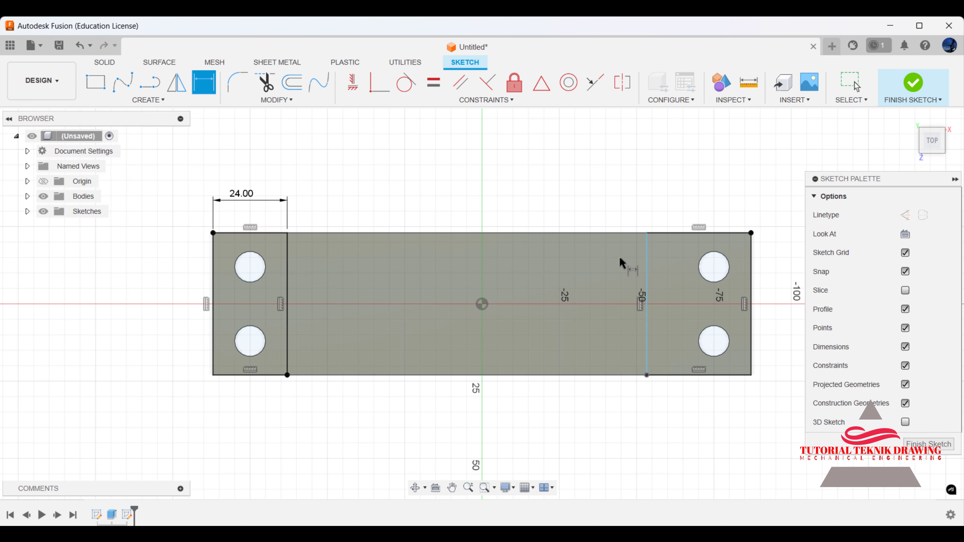
pyautogui.click(647, 279)
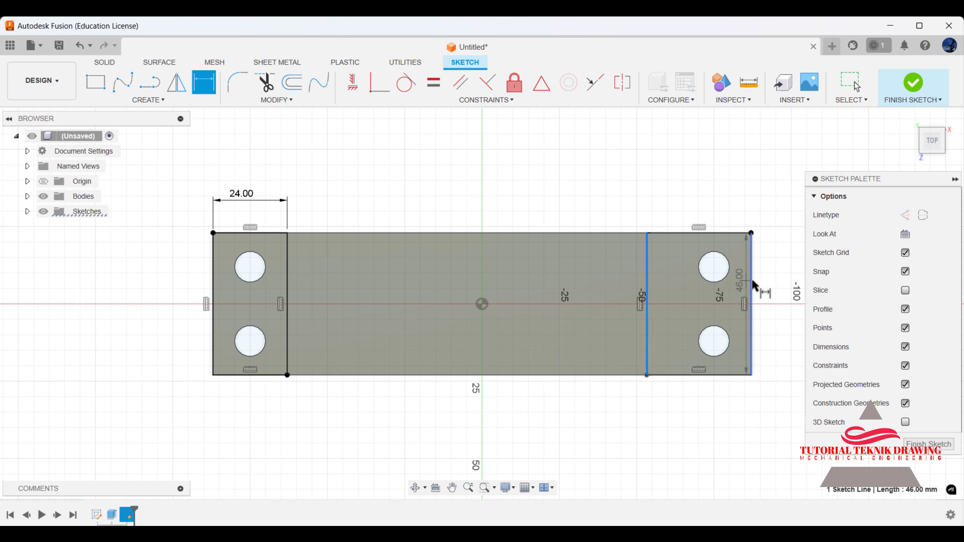
pyautogui.click(751, 281)
pyautogui.click(724, 189)
pyautogui.write('24')
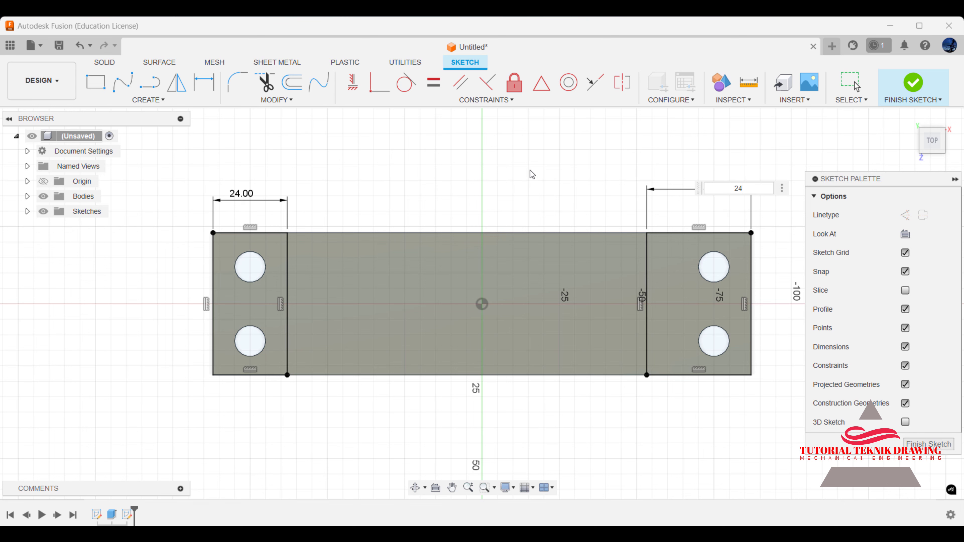
pyautogui.press('Return')
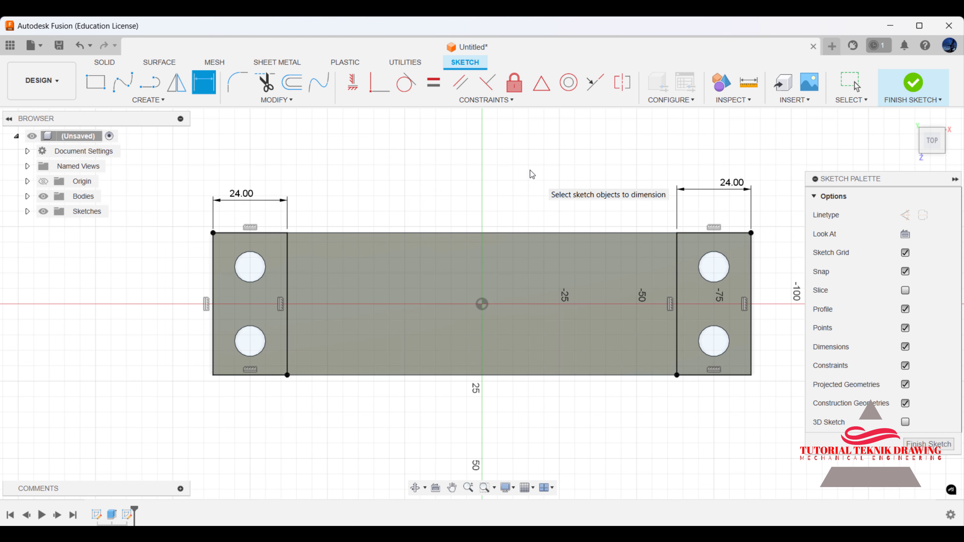
# Finish the end-section sketch, then reopen it for editing.
pyautogui.click(914, 85)
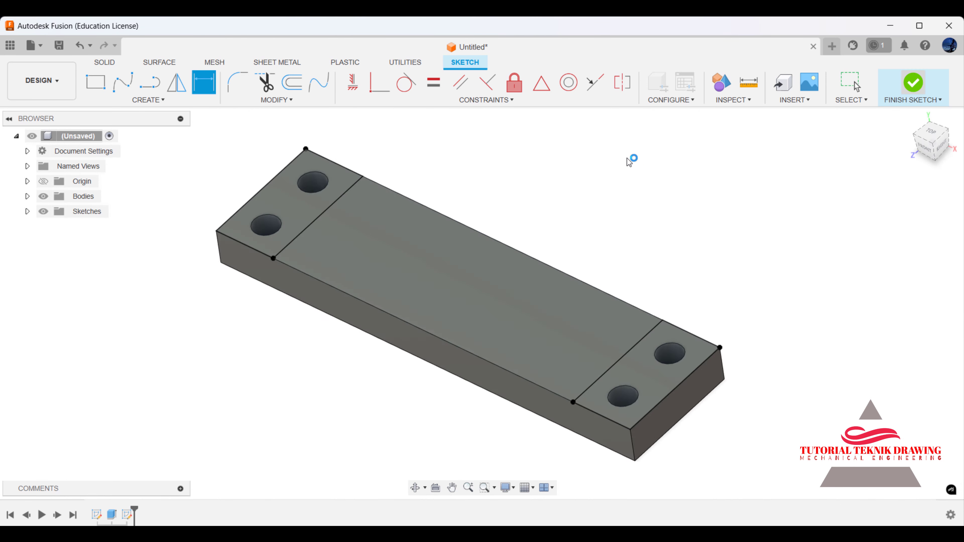
pyautogui.click(630, 347)
pyautogui.rightClick(631, 348)
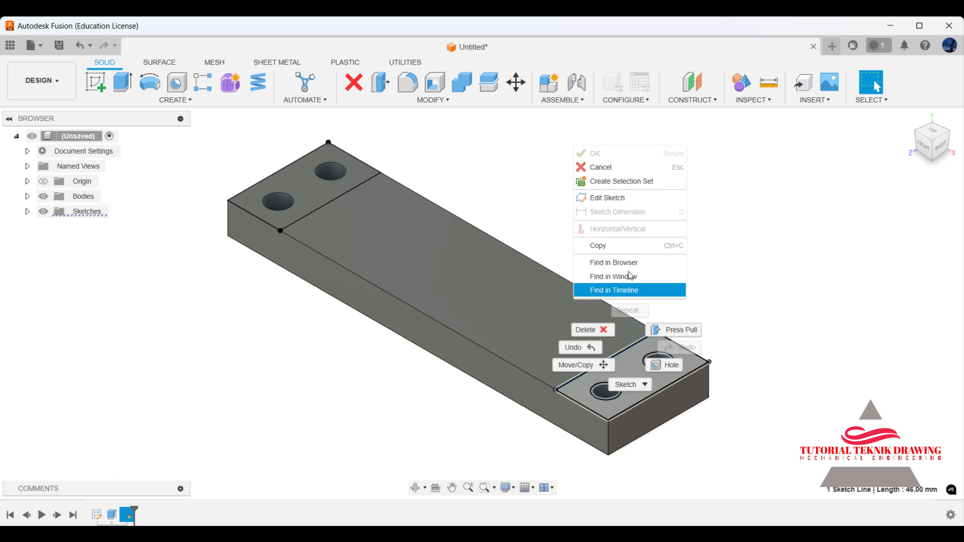
pyautogui.click(621, 199)
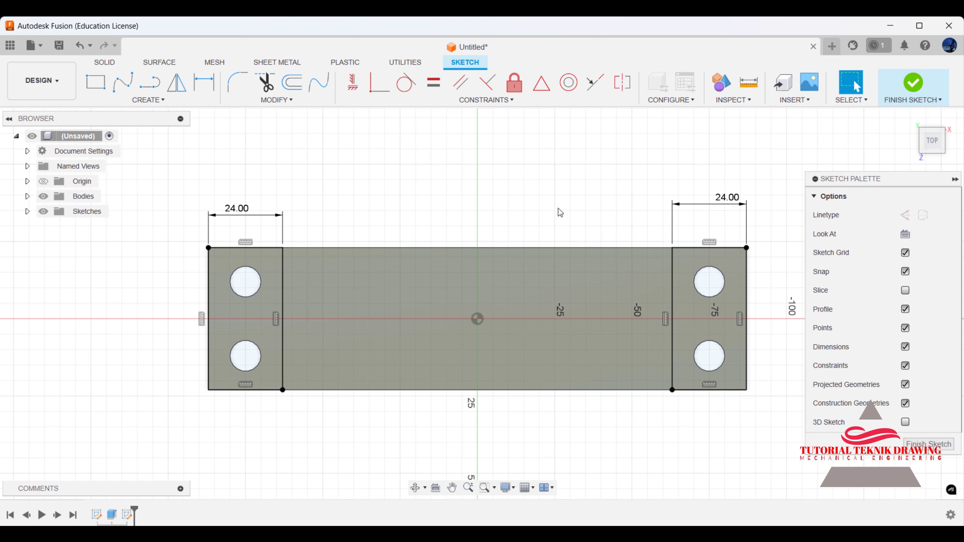
# Project the four base hole circles into the top-face sketch.
pyautogui.rightClick(448, 152)
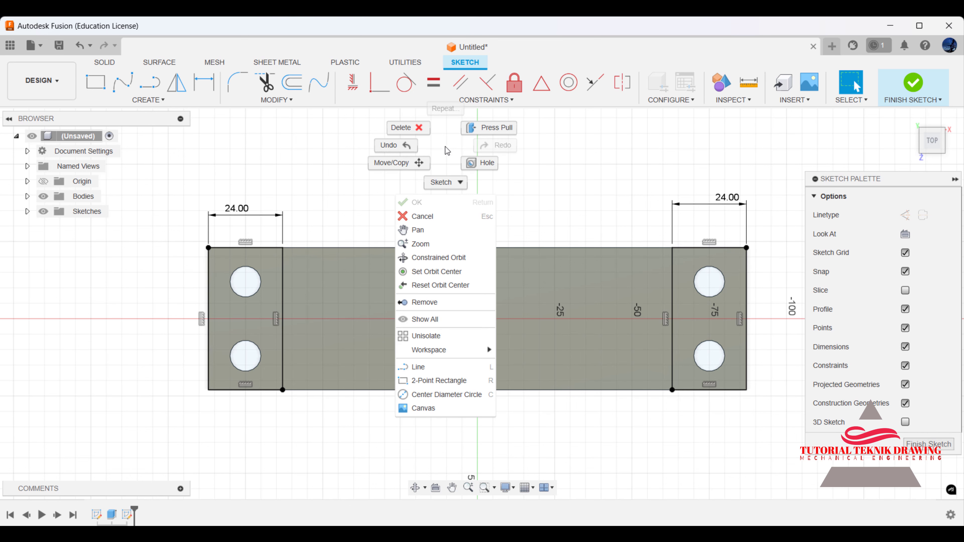
pyautogui.click(461, 181)
pyautogui.click(503, 203)
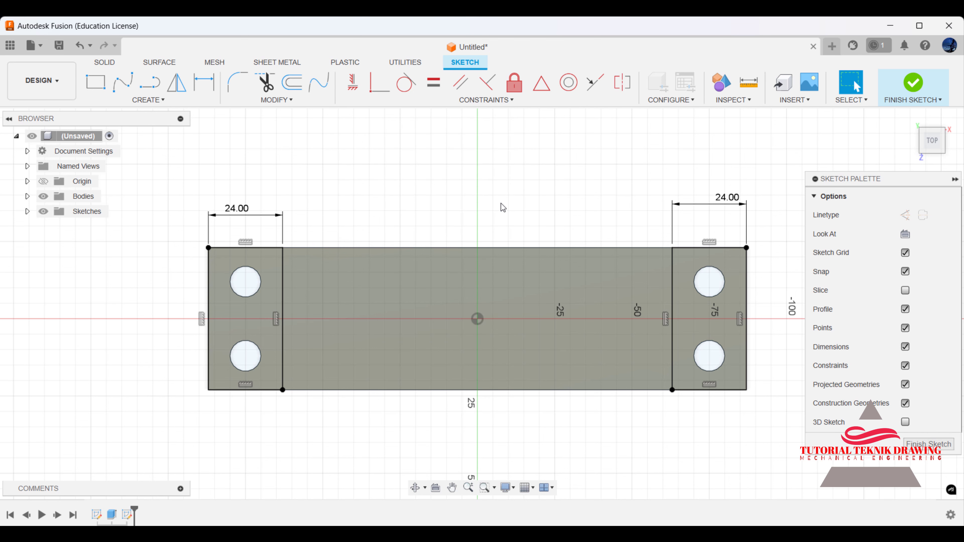
pyautogui.click(697, 295)
pyautogui.click(694, 356)
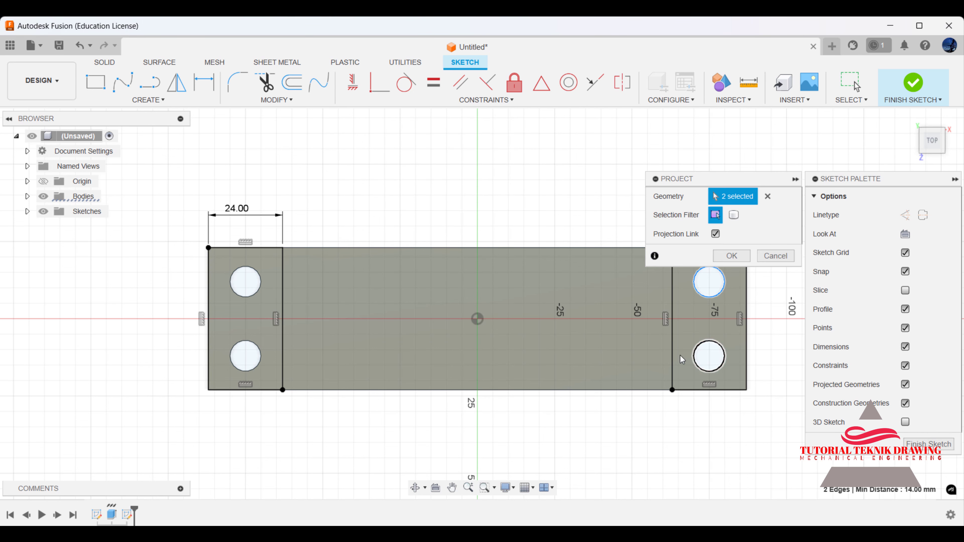
pyautogui.click(257, 350)
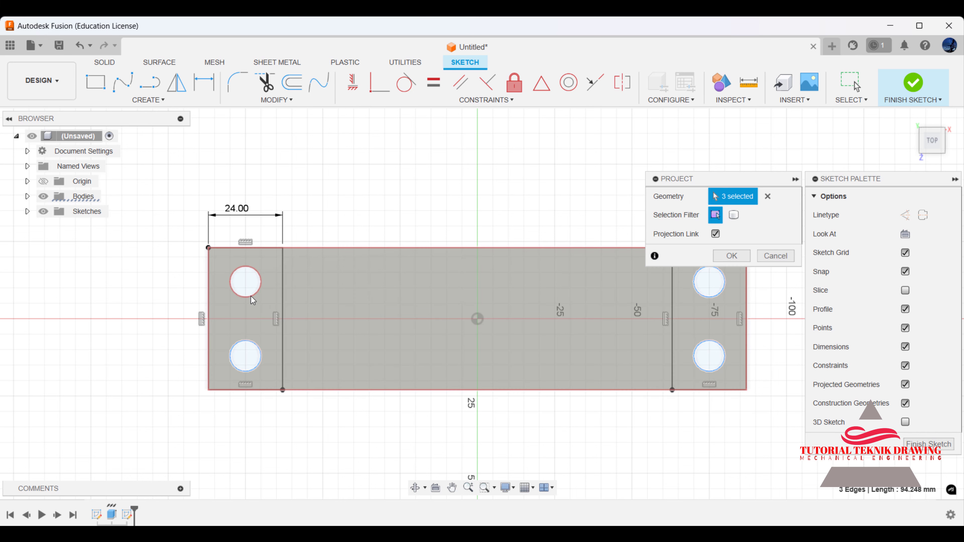
pyautogui.click(258, 283)
pyautogui.click(732, 256)
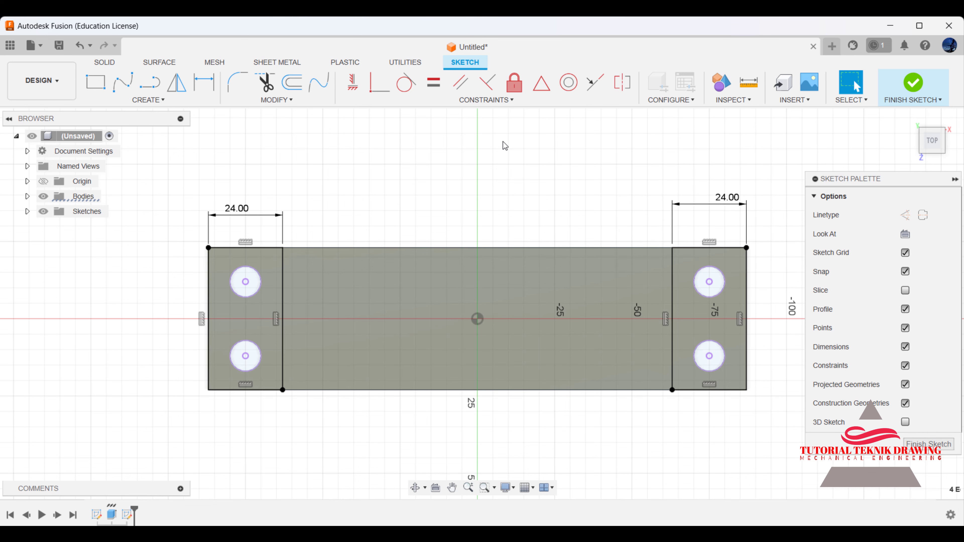
# Finish the sketch and select both end pad profiles for extrusion.
pyautogui.click(907, 87)
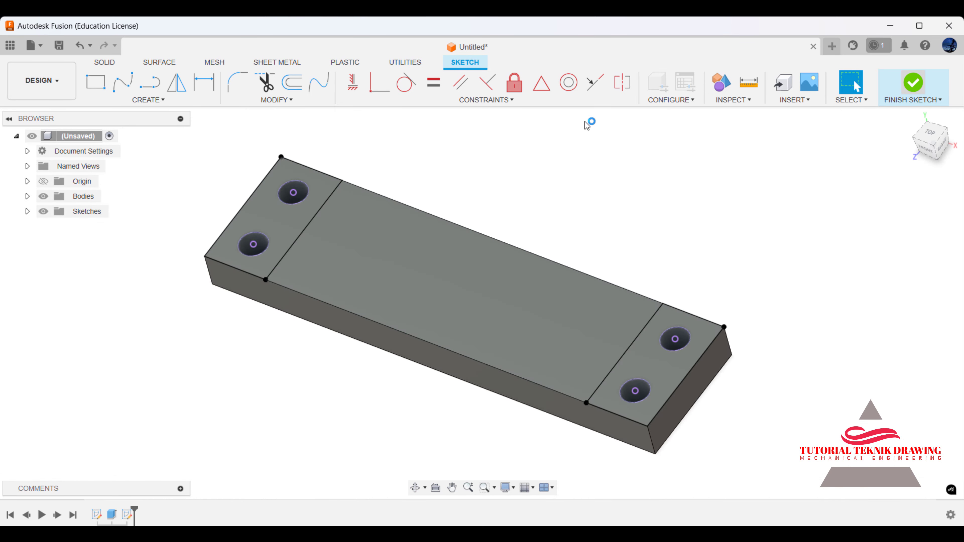
pyautogui.click(121, 87)
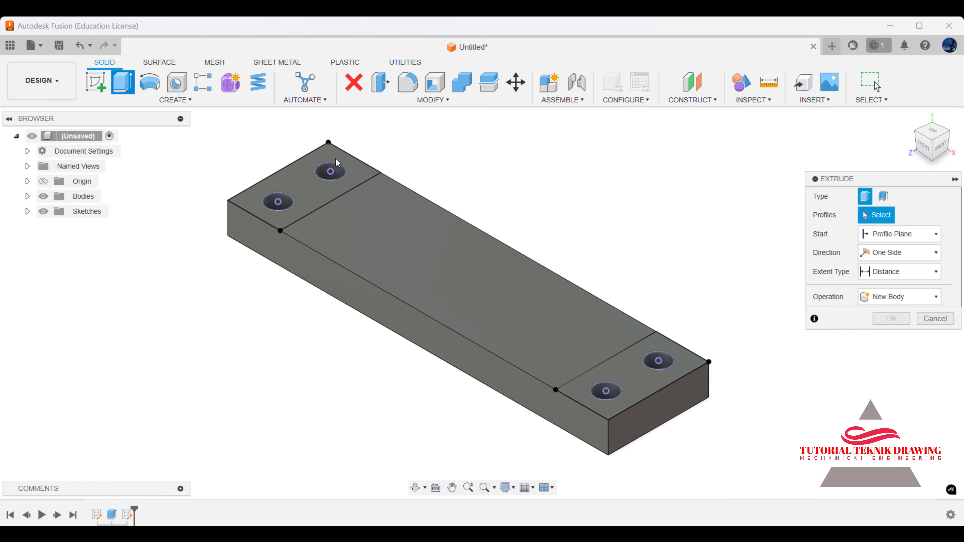
pyautogui.click(303, 186)
pyautogui.click(631, 376)
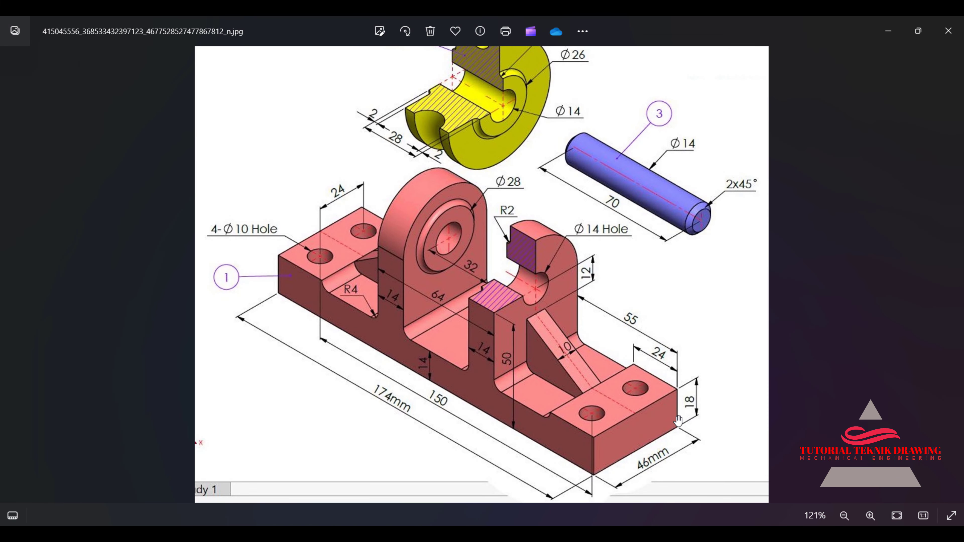
# Compute 18 − 14 = 4 in Calculator for the end pad height, then return to Fusion.
pyautogui.click(201, 293)
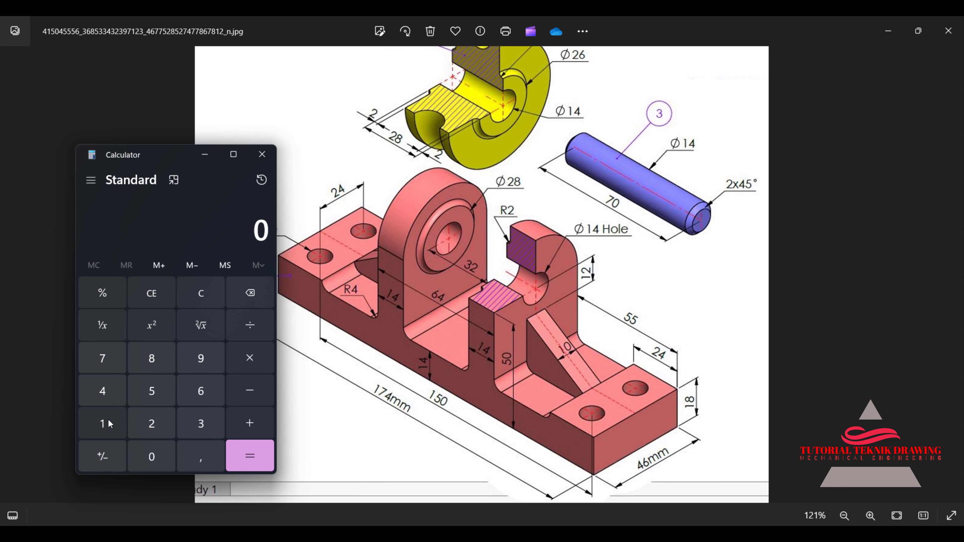
pyautogui.click(109, 424)
pyautogui.click(151, 363)
pyautogui.click(250, 394)
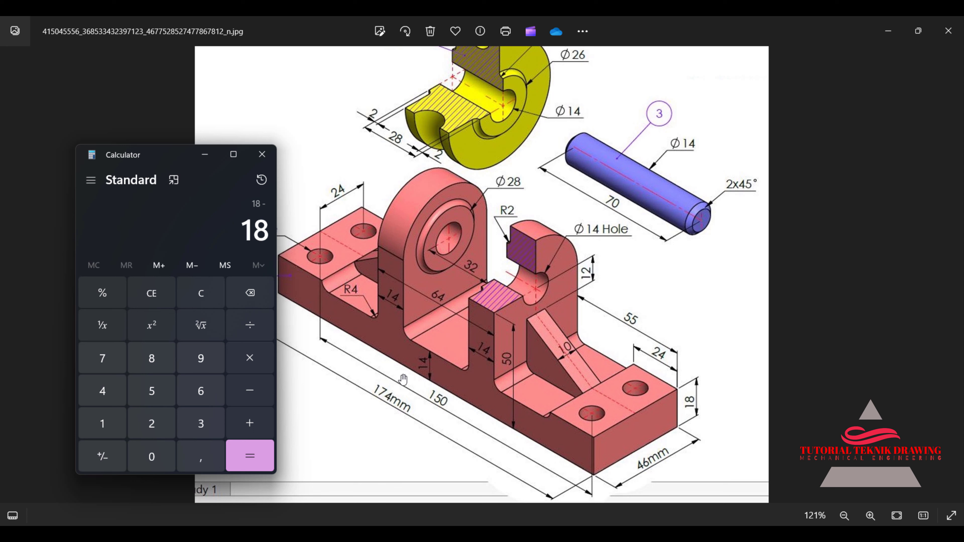
pyautogui.click(102, 424)
pyautogui.click(102, 391)
pyautogui.click(250, 456)
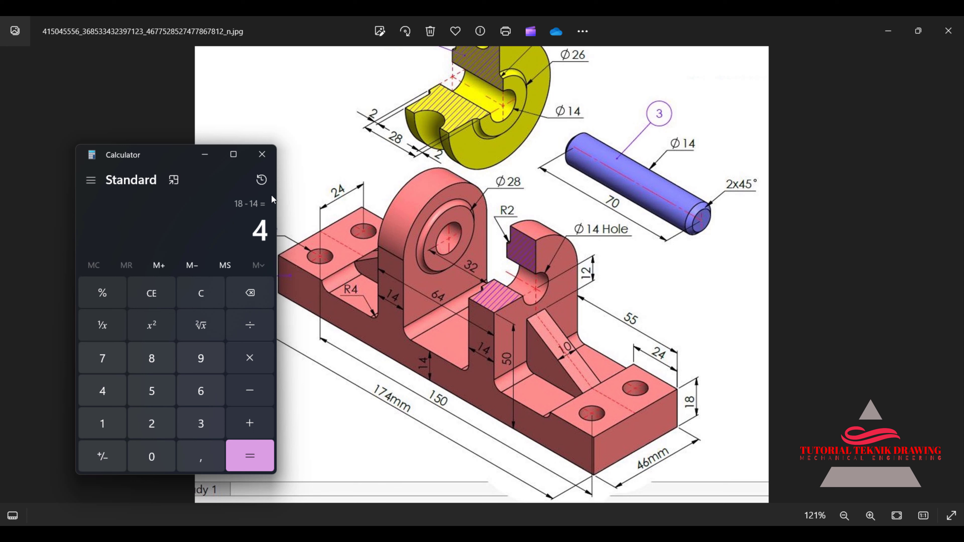
pyautogui.click(889, 31)
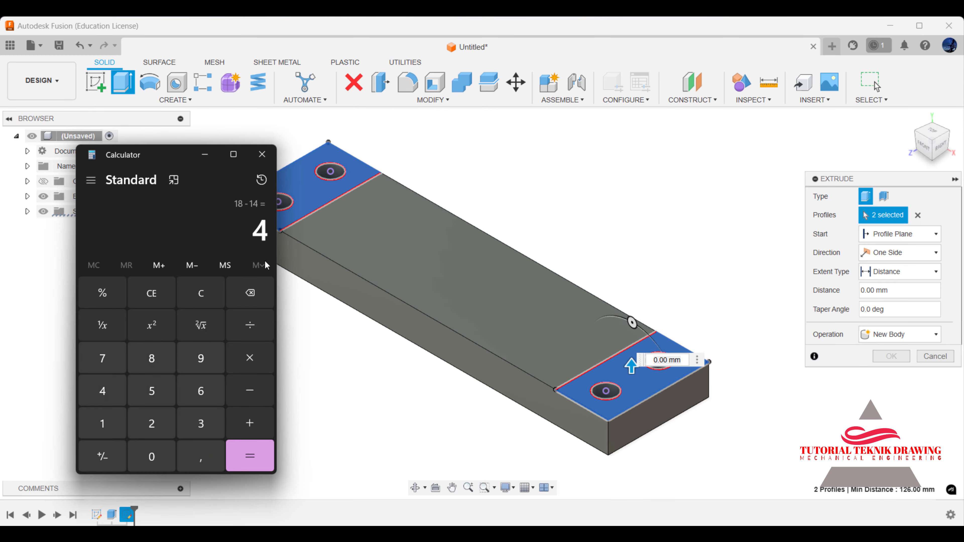
# Extrude both end pads 4 mm, joined to the base plate around their holes.
pyautogui.click(641, 365)
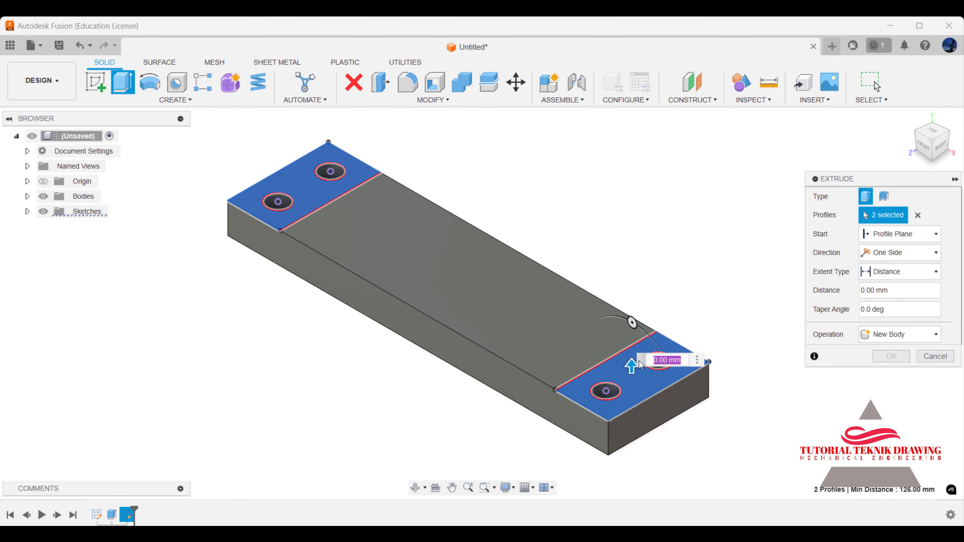
pyautogui.write('4')
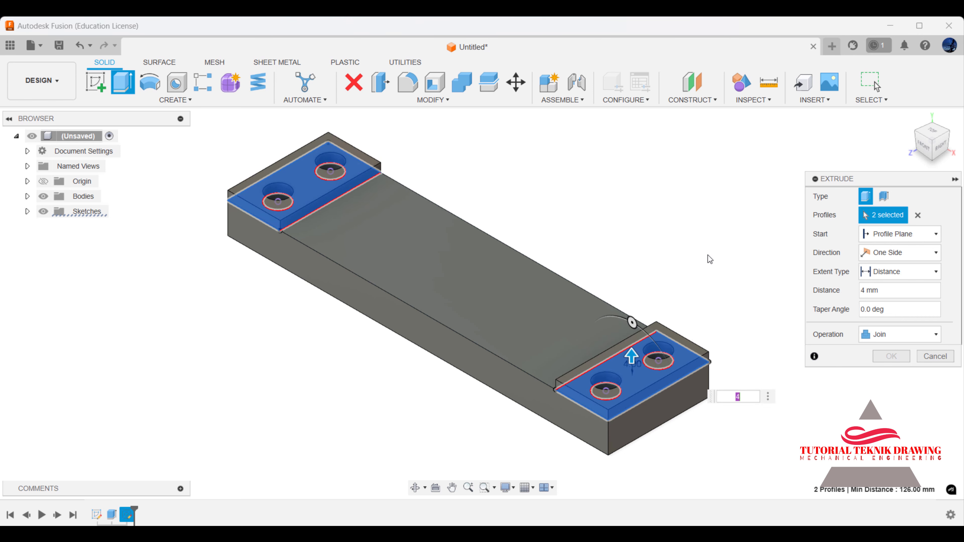
pyautogui.click(891, 356)
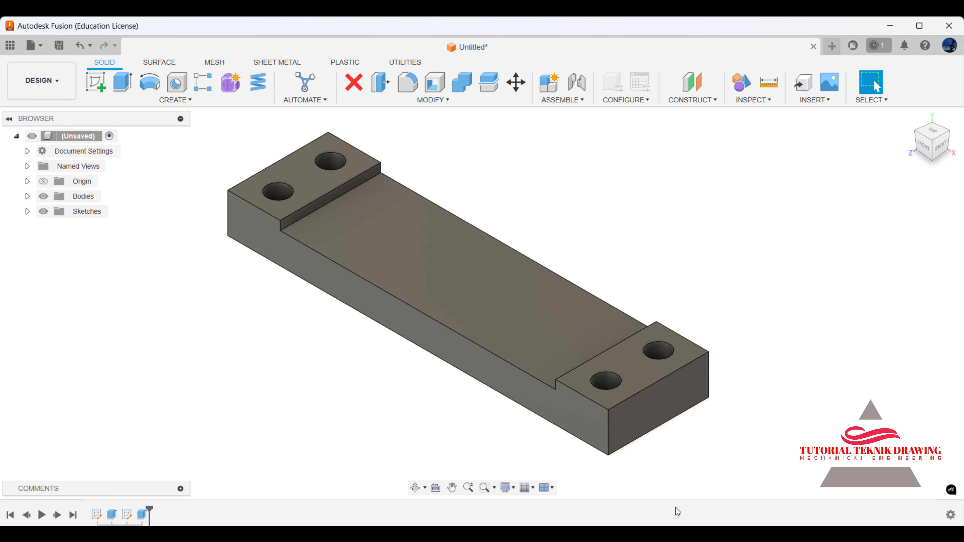
pyautogui.hotkey('alt', 'Tab')
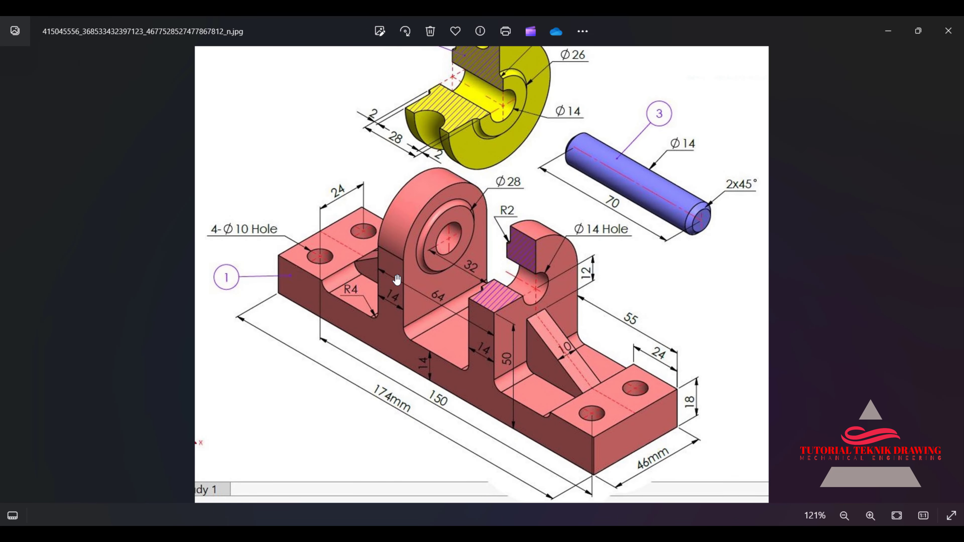
# Start a sketch on the base's middle top face and draw a rectangle across the plate.
pyautogui.click(889, 31)
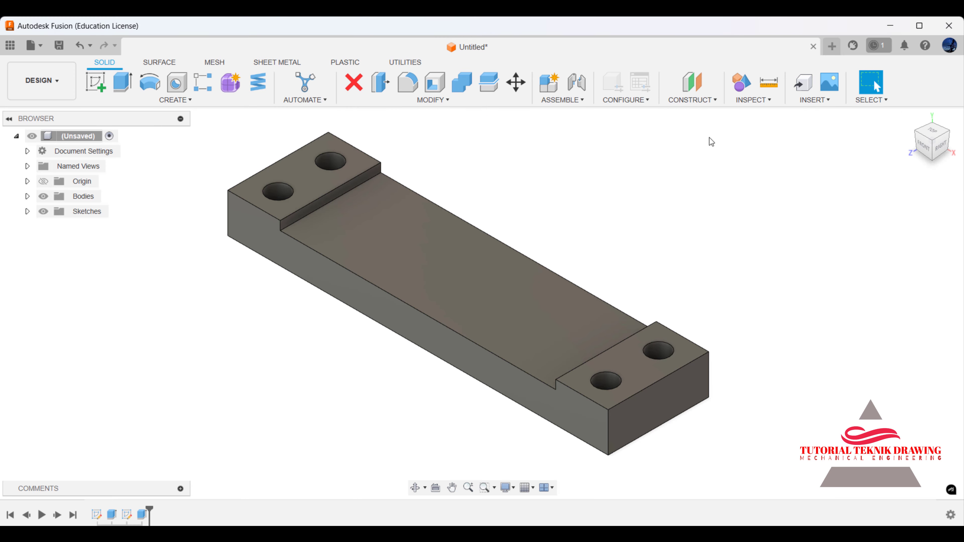
pyautogui.click(96, 82)
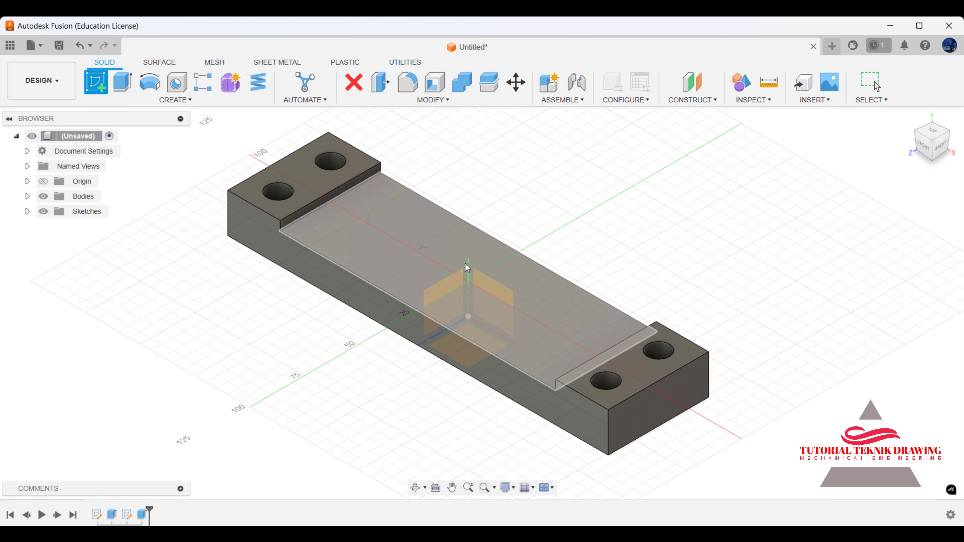
pyautogui.click(443, 256)
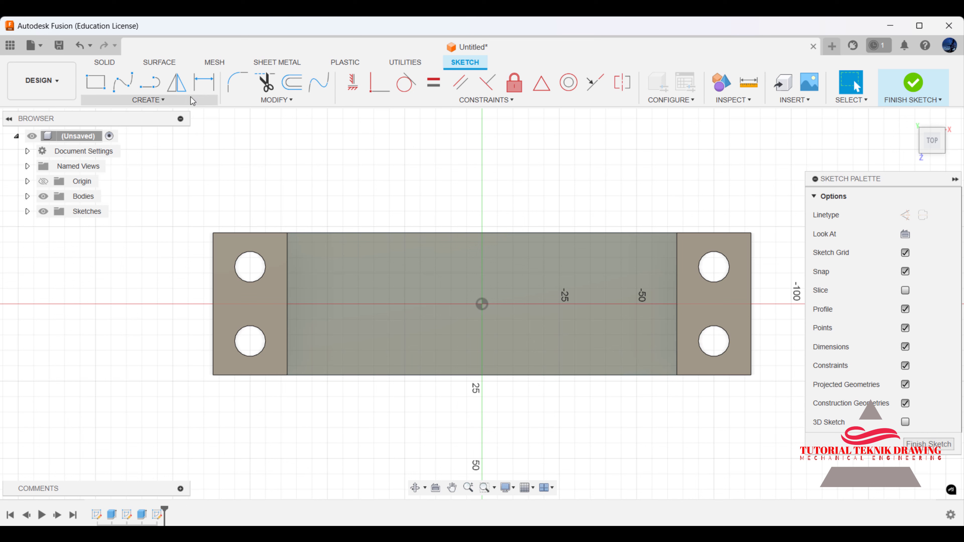
pyautogui.click(103, 90)
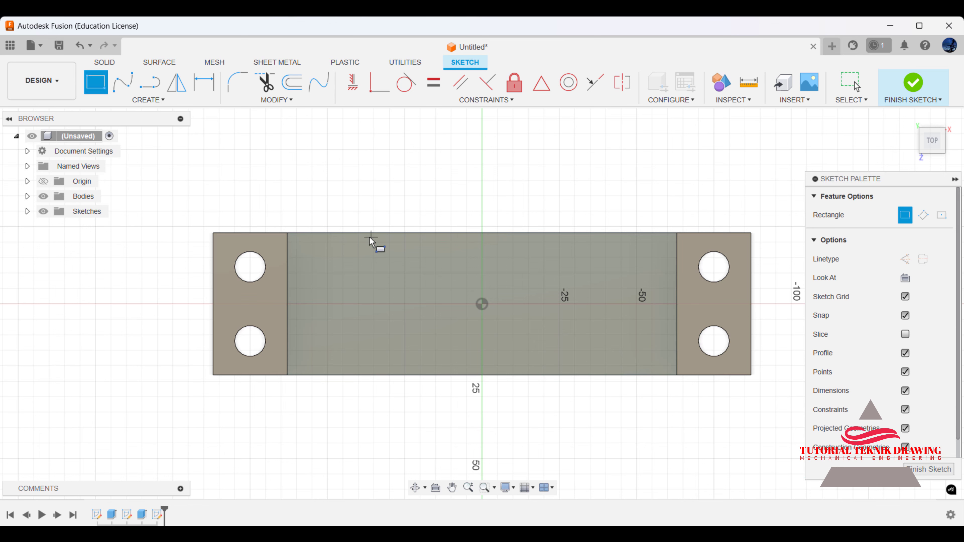
pyautogui.click(363, 232)
pyautogui.click(451, 375)
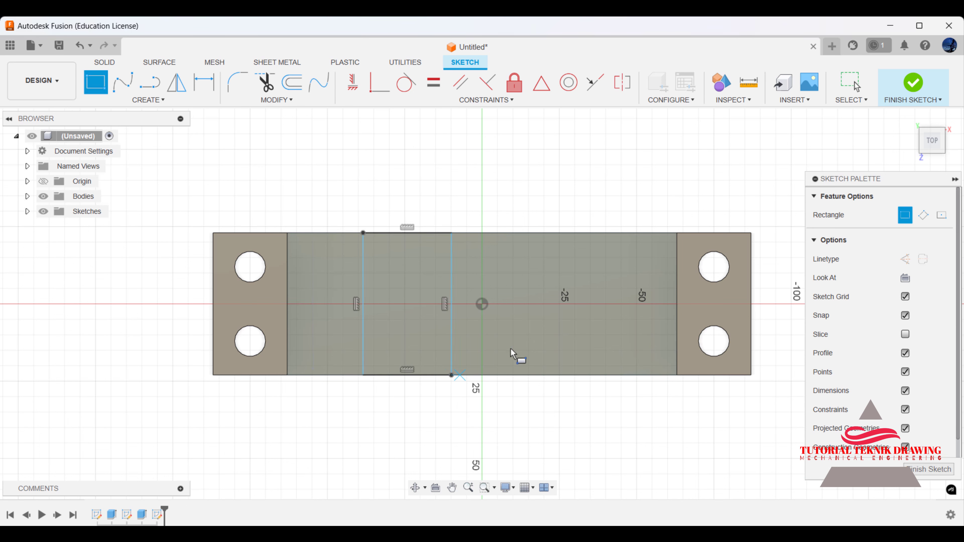
# Dimension the rectangle's width between its left and right edges to 14 mm.
pyautogui.click(551, 429)
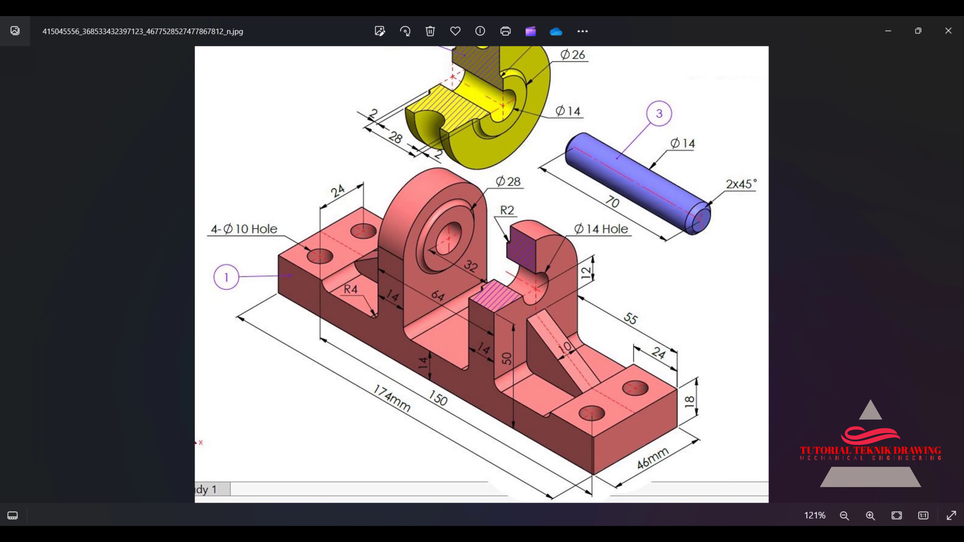
pyautogui.hotkey('alt', 'Tab')
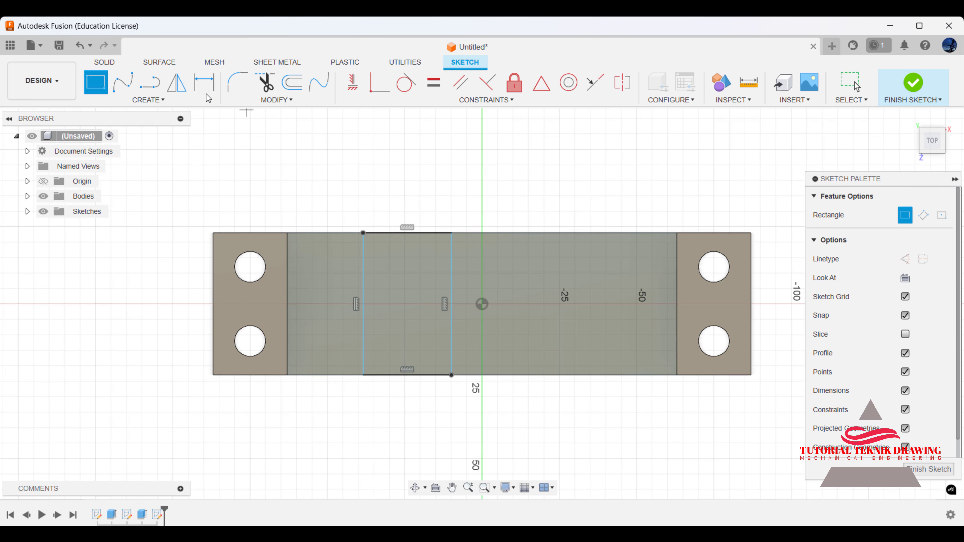
pyautogui.press('d')
pyautogui.click(363, 276)
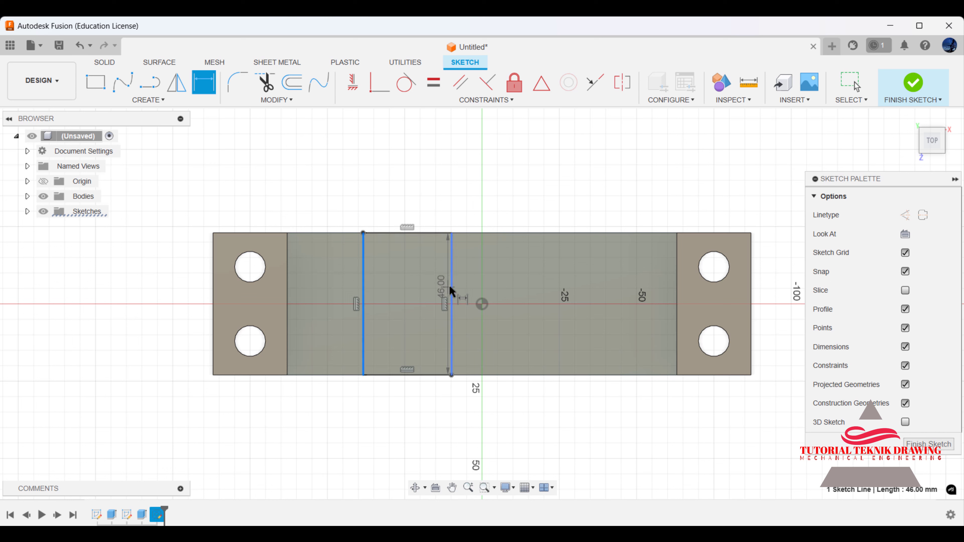
pyautogui.click(451, 286)
pyautogui.click(487, 214)
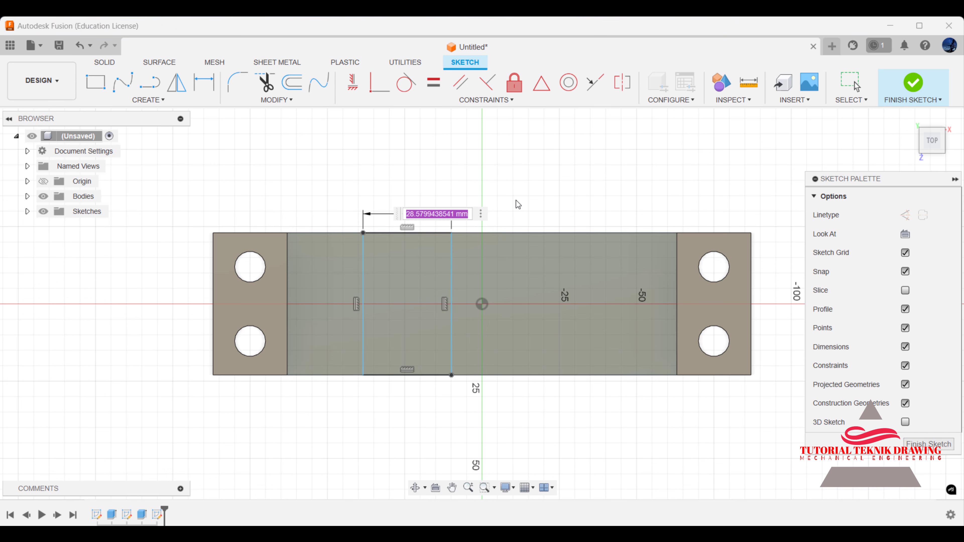
pyautogui.write('14')
pyautogui.press('Return')
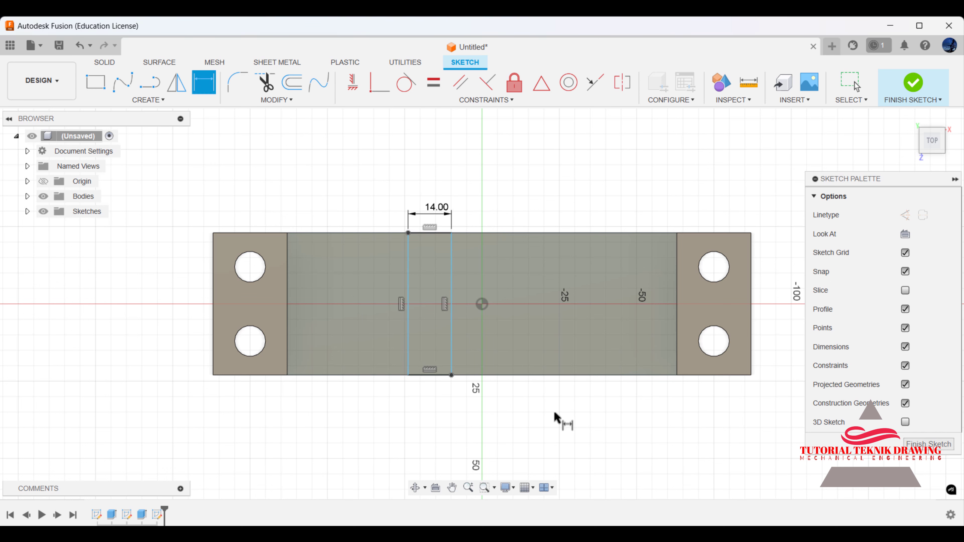
pyautogui.hotkey('alt', 'Tab')
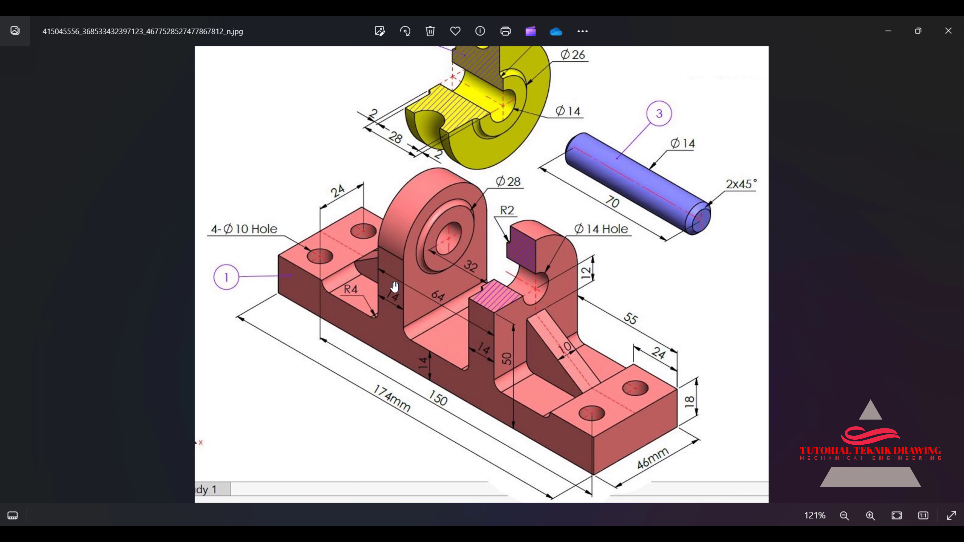
# Check the drawing's dimensions and compute 64 − 14 = 50 in Calculator.
pyautogui.scroll(2, 422, 295)
pyautogui.scroll(3, 409, 301)
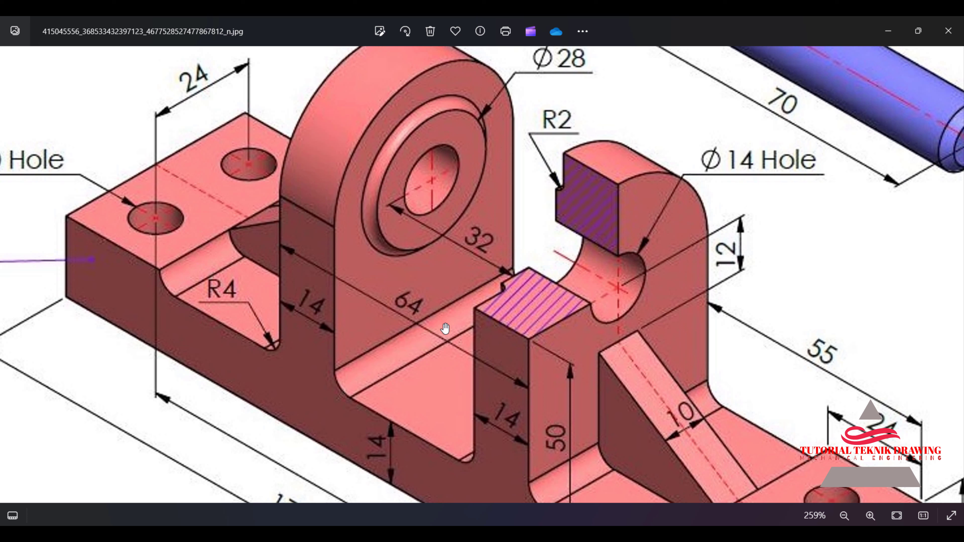
pyautogui.click(596, 525)
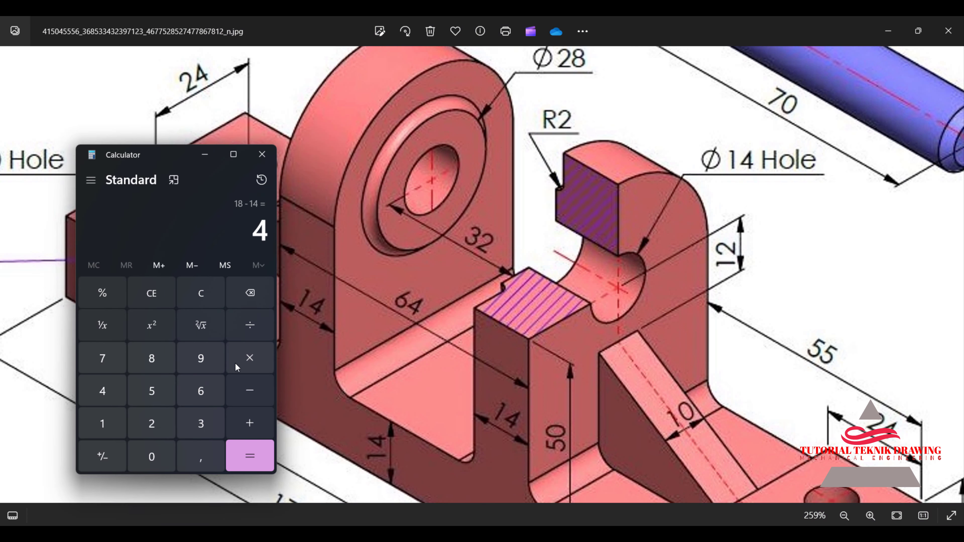
pyautogui.click(193, 294)
pyautogui.click(198, 393)
pyautogui.click(114, 394)
pyautogui.click(250, 391)
pyautogui.click(98, 422)
pyautogui.click(103, 391)
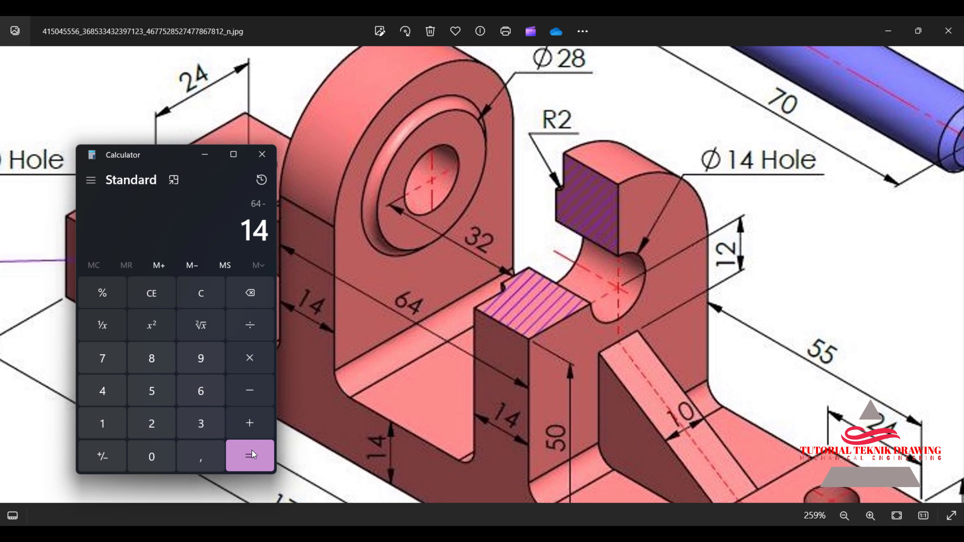
pyautogui.click(252, 455)
# Subtract 14 from 50 to get 36, then return to the Fusion sketch.
pyautogui.click(250, 423)
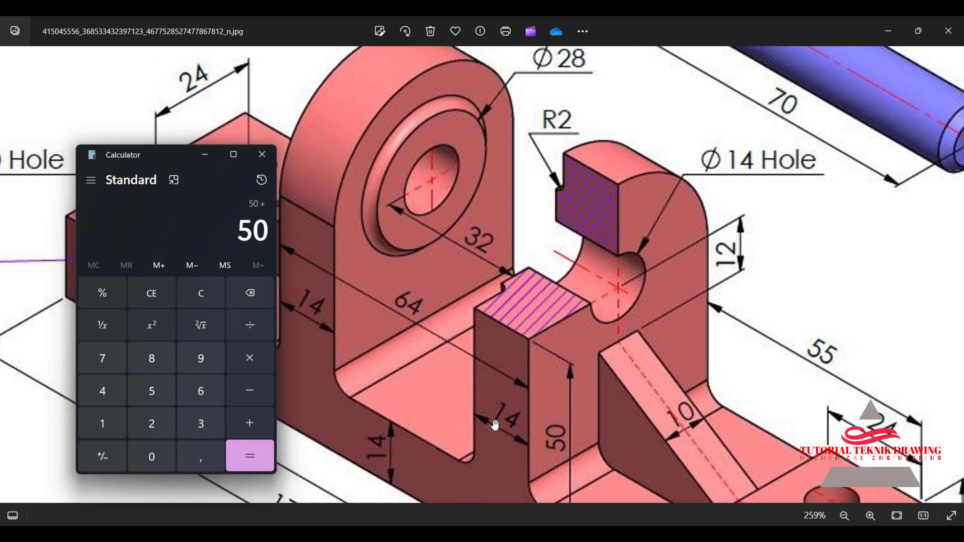
pyautogui.click(250, 391)
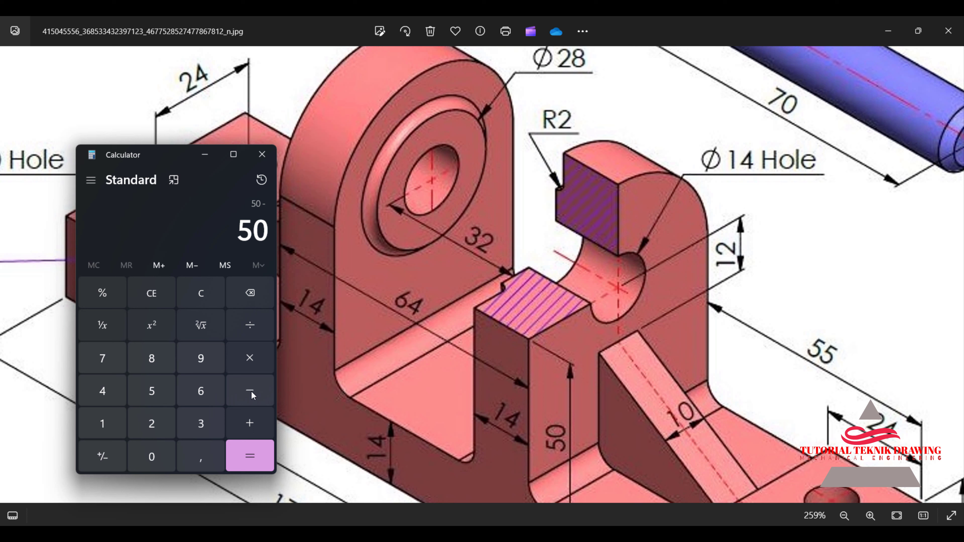
pyautogui.click(101, 422)
pyautogui.click(92, 391)
pyautogui.click(250, 455)
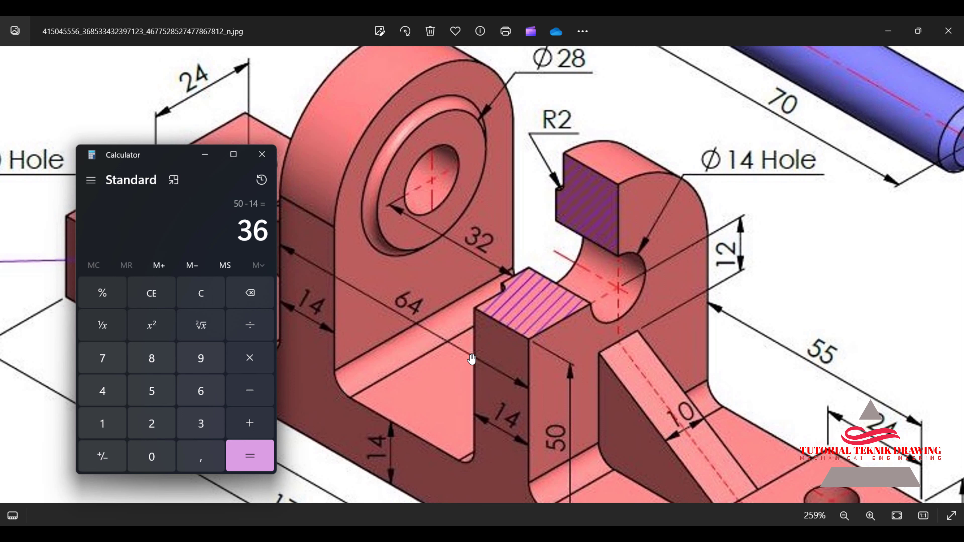
pyautogui.click(889, 31)
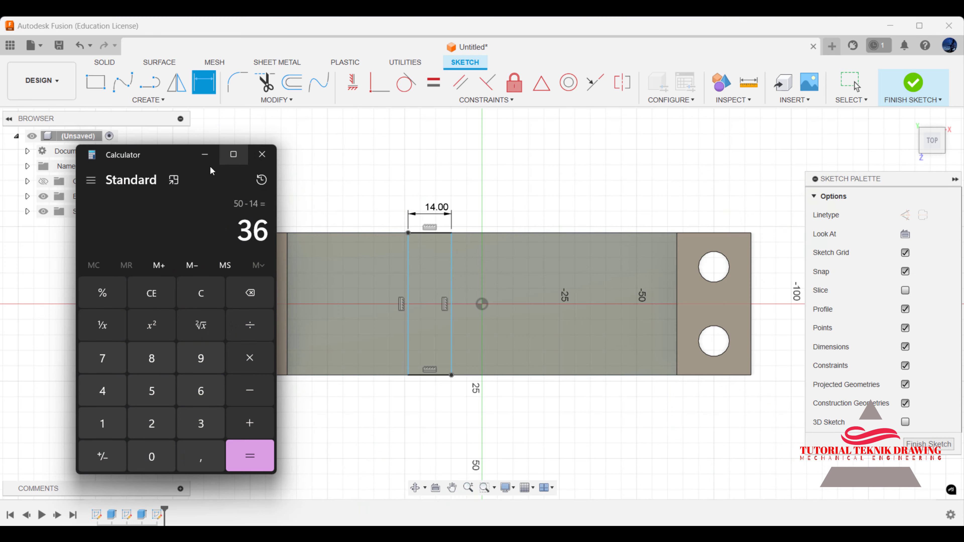
# Dimension the strip's right edge 36/2 = 18 mm from the sketch origin.
pyautogui.click(205, 155)
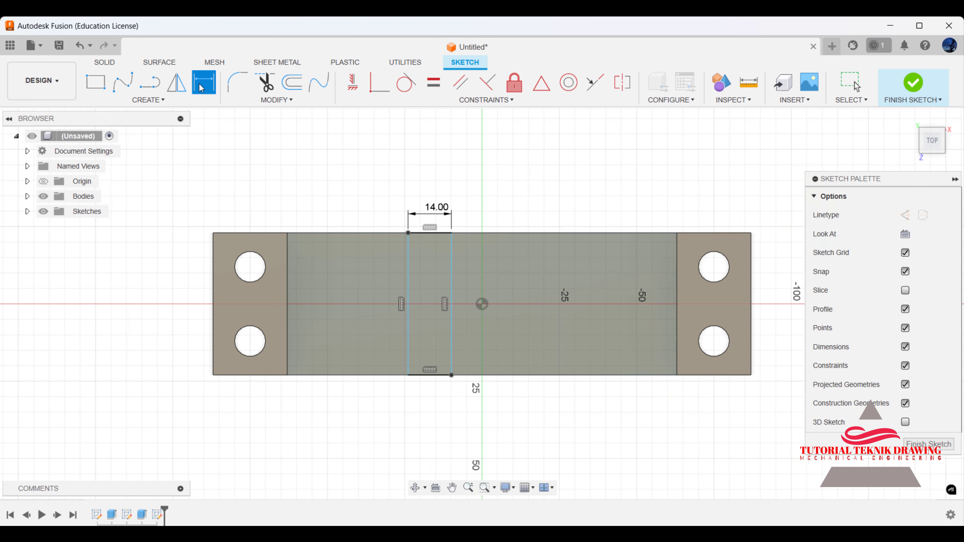
pyautogui.click(451, 302)
pyautogui.click(482, 304)
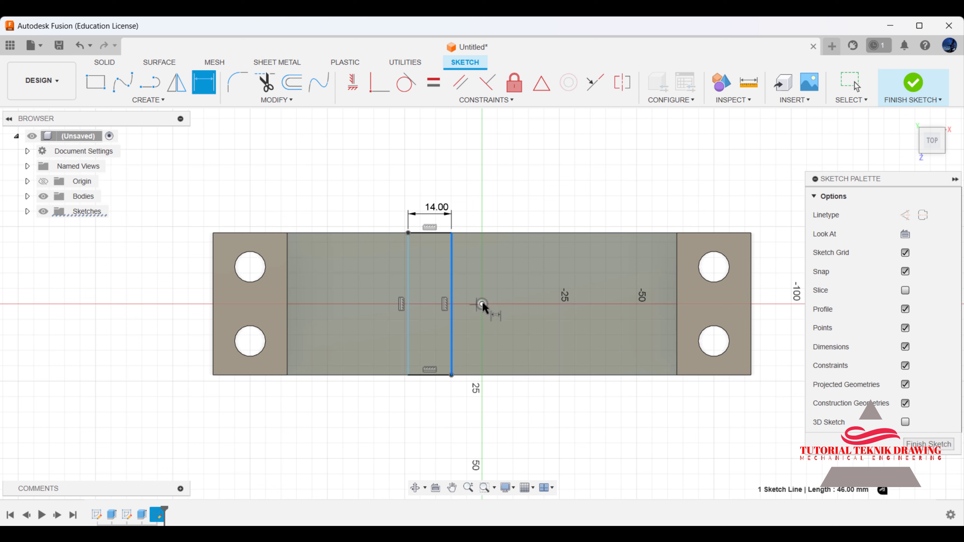
pyautogui.click(488, 163)
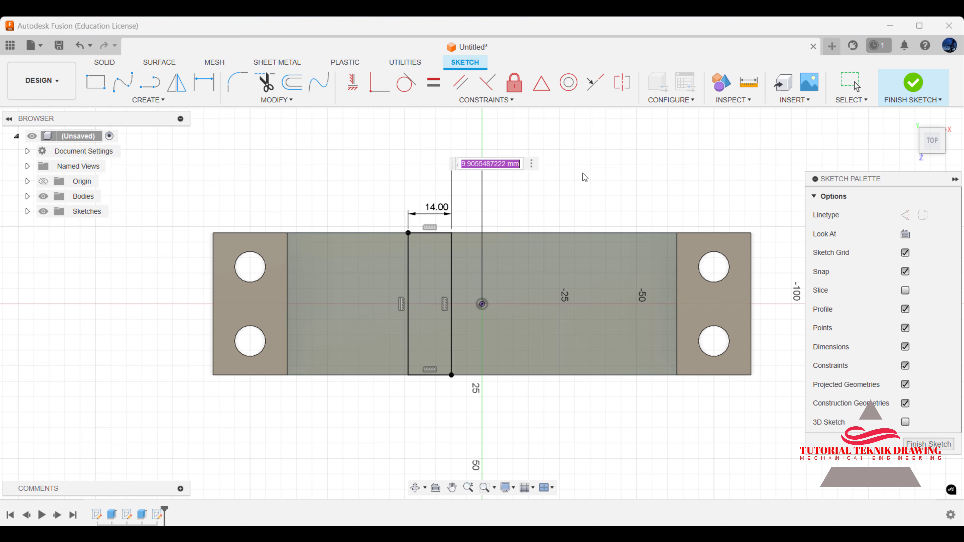
pyautogui.write('36')
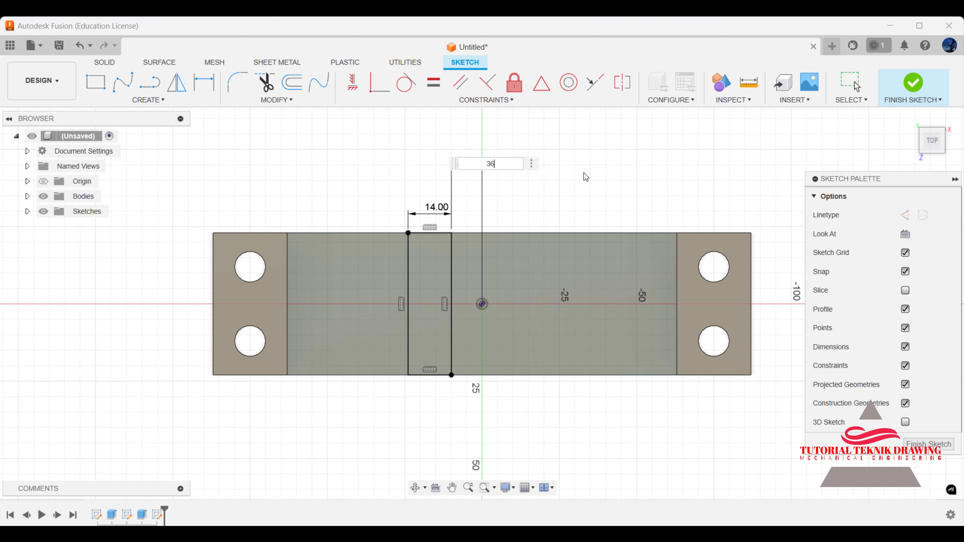
pyautogui.write('/')
pyautogui.write('2')
pyautogui.press('Return')
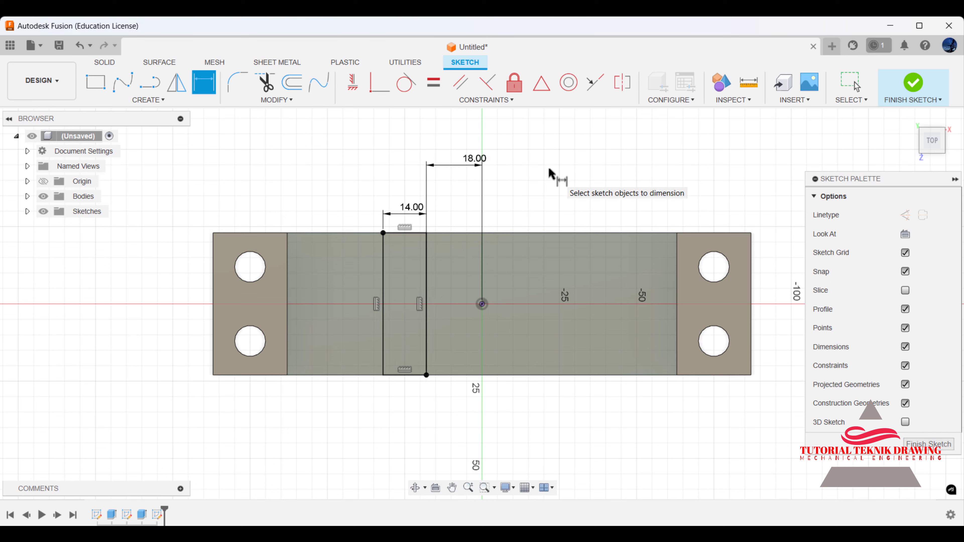
# Mirror the 14 mm strip across a short vertical centre line drawn down from the origin.
pyautogui.click(149, 82)
pyautogui.click(482, 303)
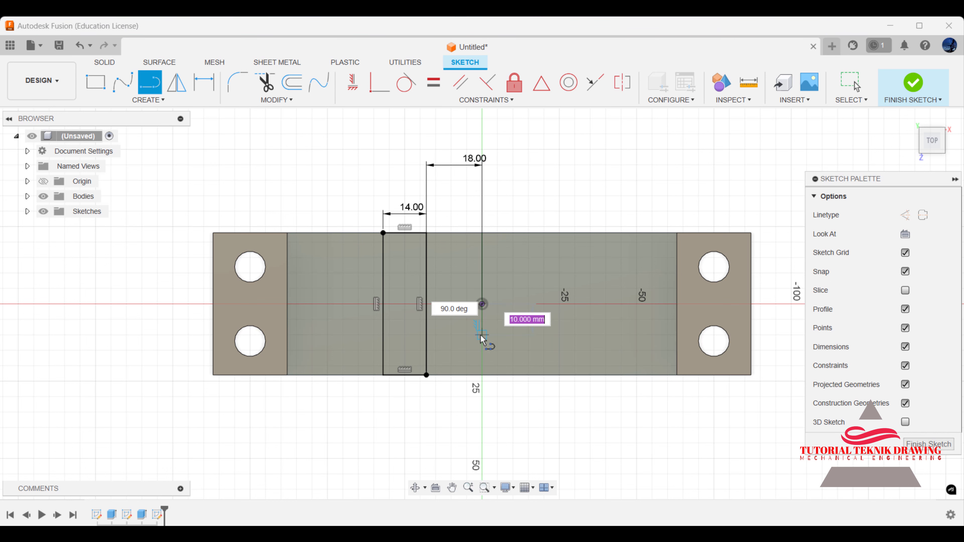
pyautogui.click(482, 335)
pyautogui.press('Escape')
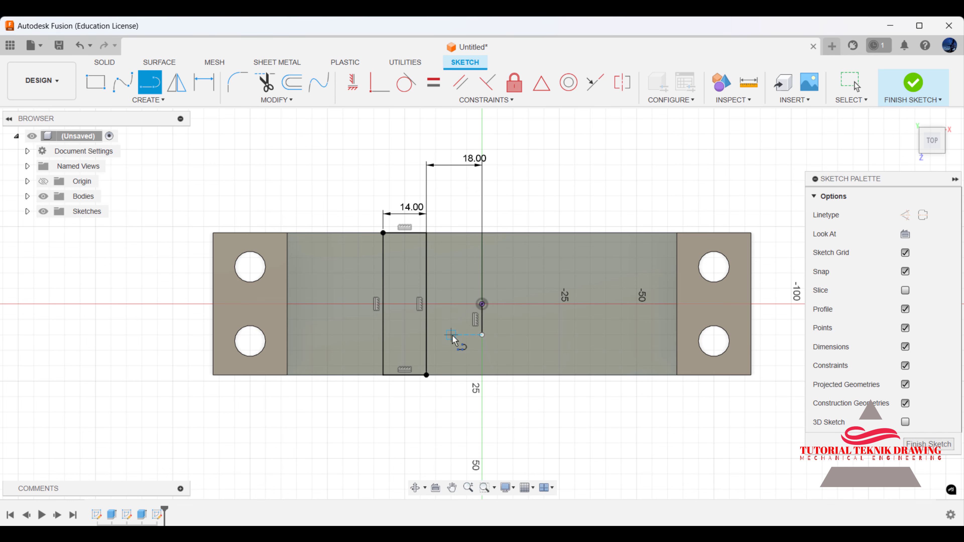
pyautogui.click(177, 83)
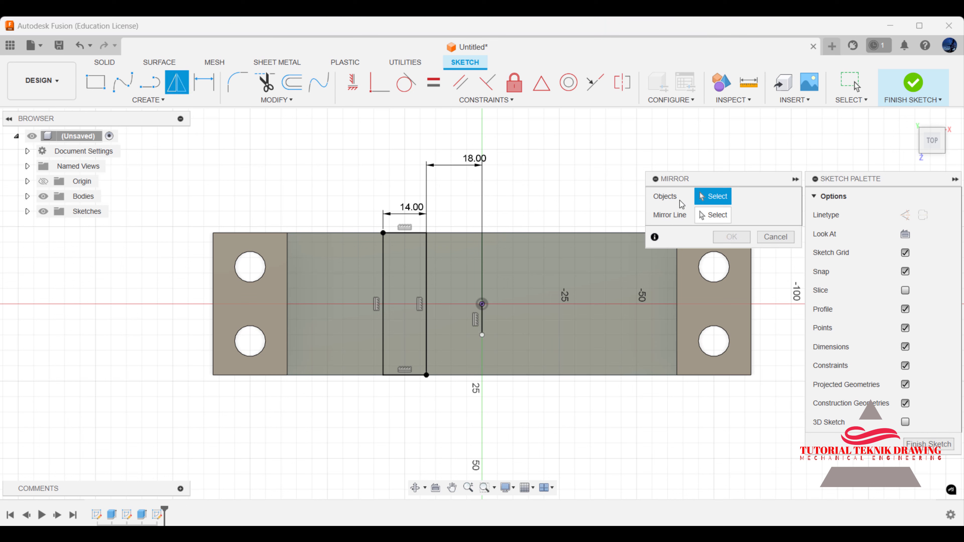
pyautogui.click(383, 266)
pyautogui.moveTo(350, 208); pyautogui.dragTo(459, 454)
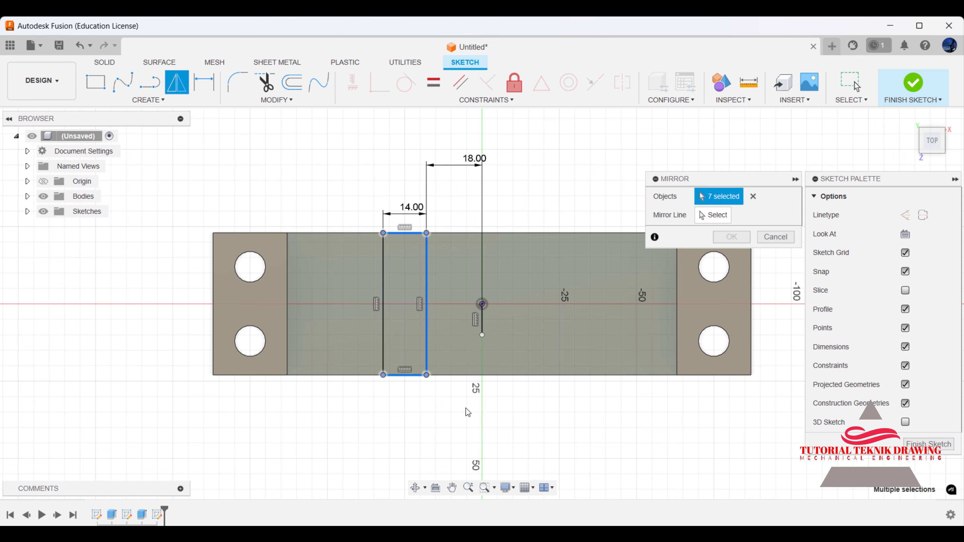
pyautogui.click(710, 215)
pyautogui.click(482, 322)
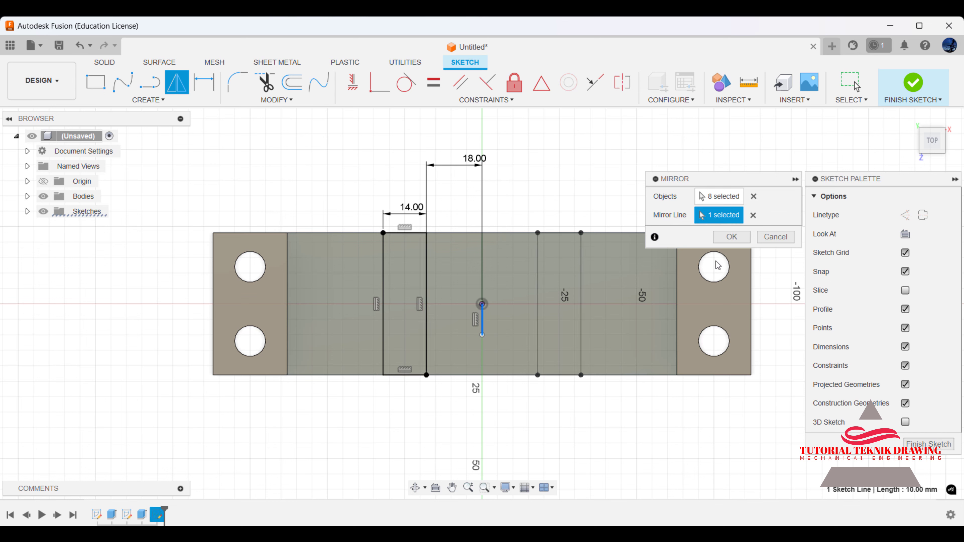
pyautogui.click(731, 236)
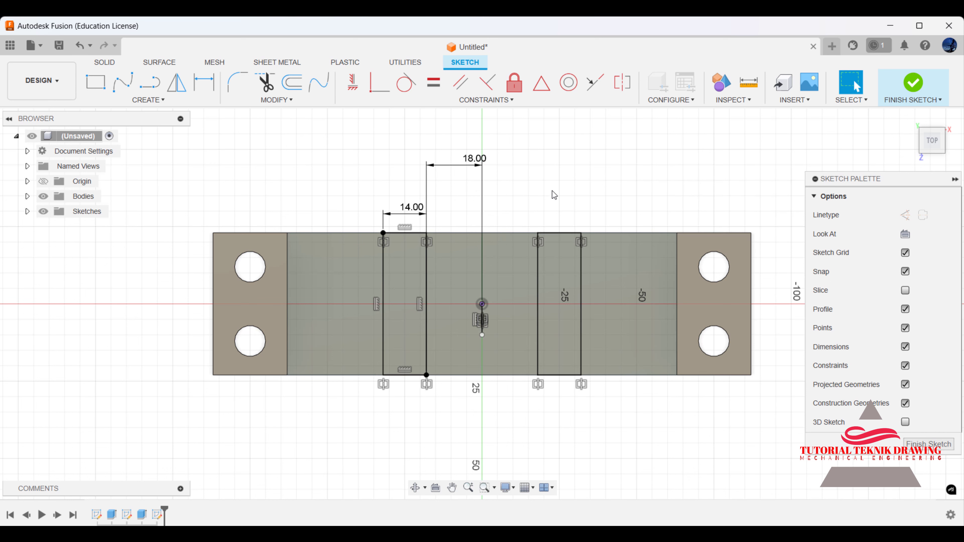
# Delete the centre line, finish the sketch, and select both strip profiles for extrusion.
pyautogui.rightClick(480, 327)
pyautogui.click(451, 307)
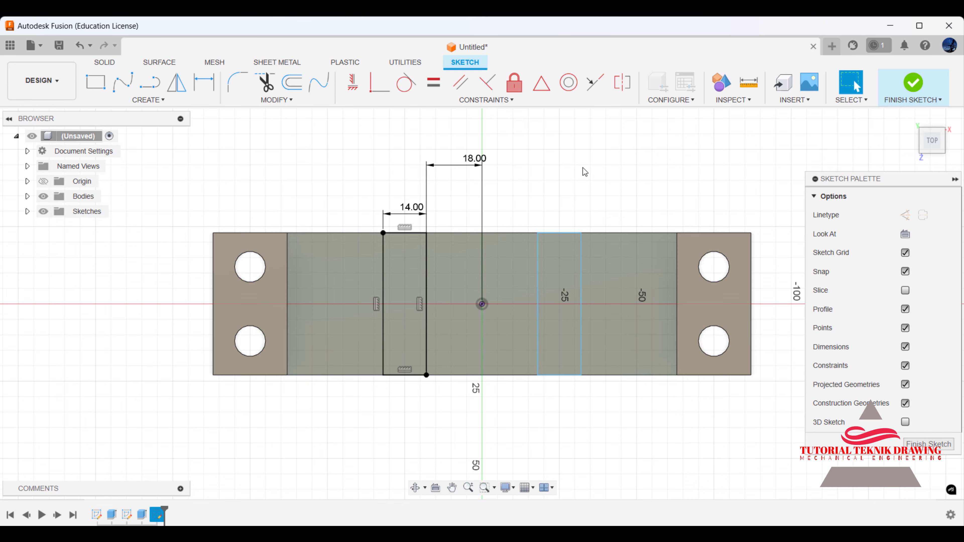
pyautogui.click(896, 94)
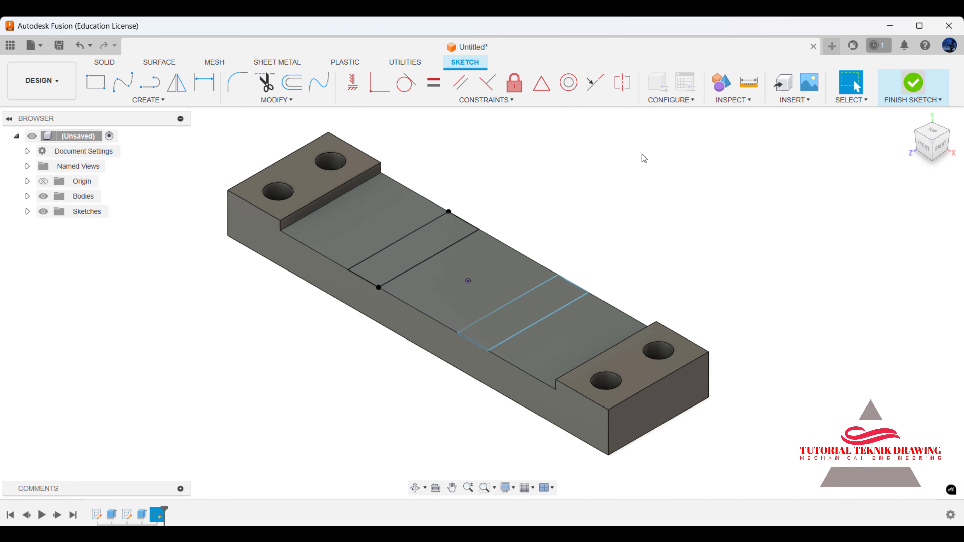
pyautogui.click(121, 91)
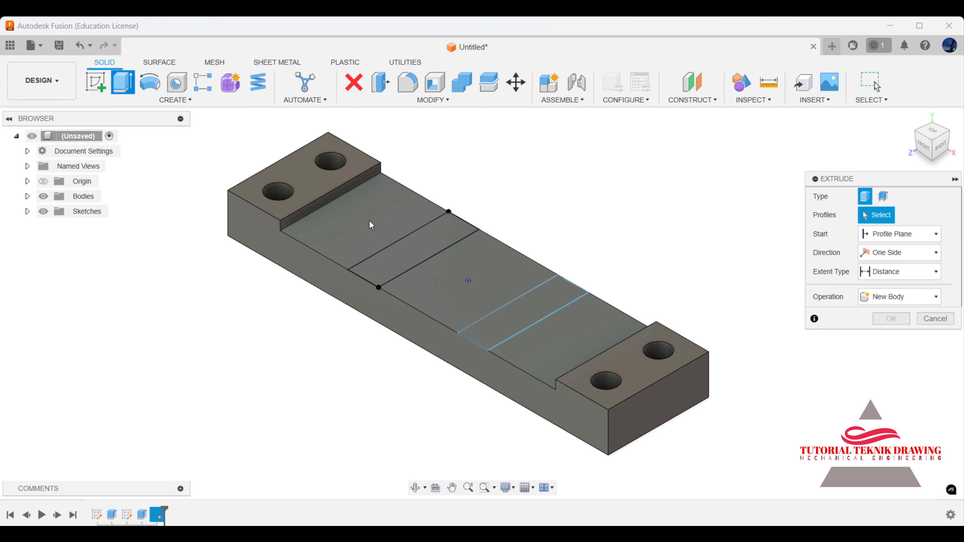
pyautogui.click(391, 263)
pyautogui.click(550, 305)
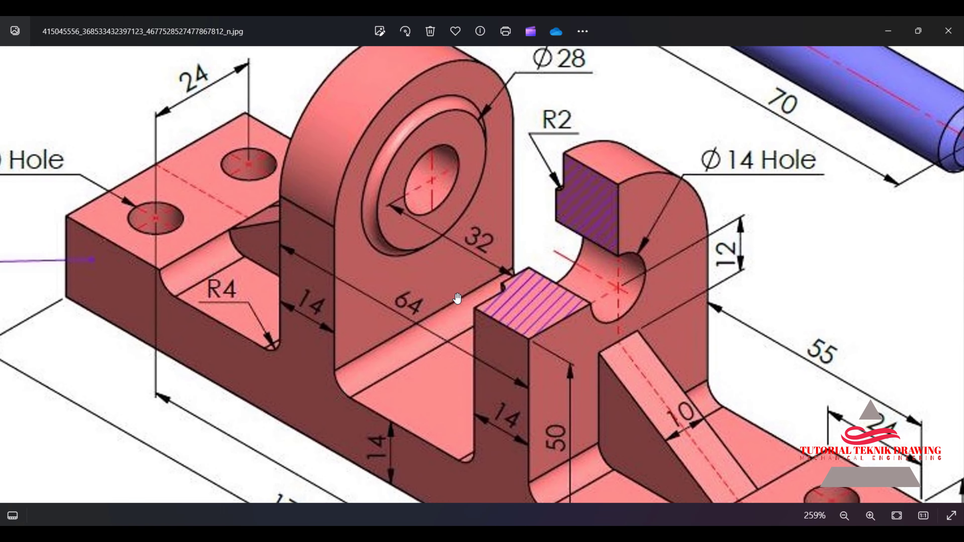
# Recheck the drawing and recompute 50 − 14 = 36, then hide Calculator and the drawing.
pyautogui.scroll(-2, 440, 288)
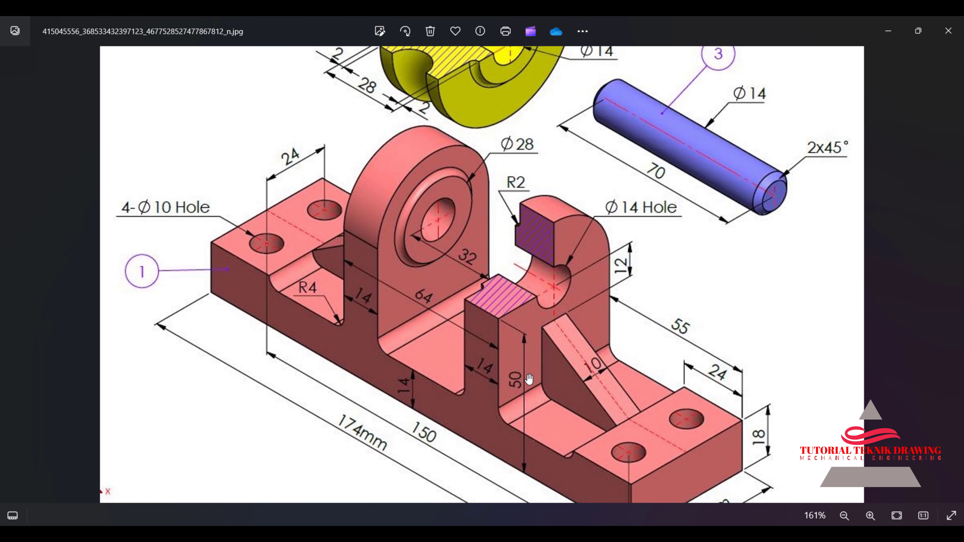
pyautogui.scroll(-1, 529, 378)
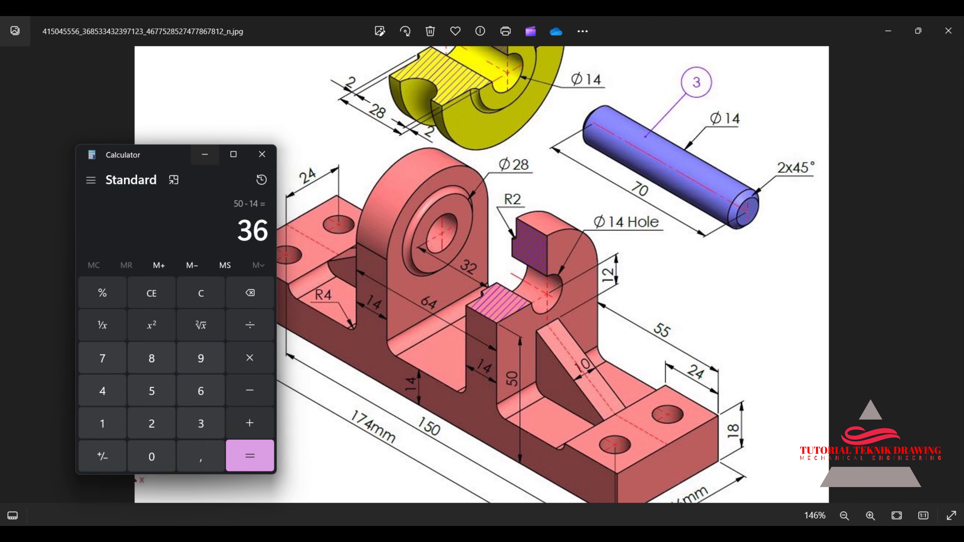
pyautogui.click(201, 293)
pyautogui.click(151, 391)
pyautogui.click(151, 456)
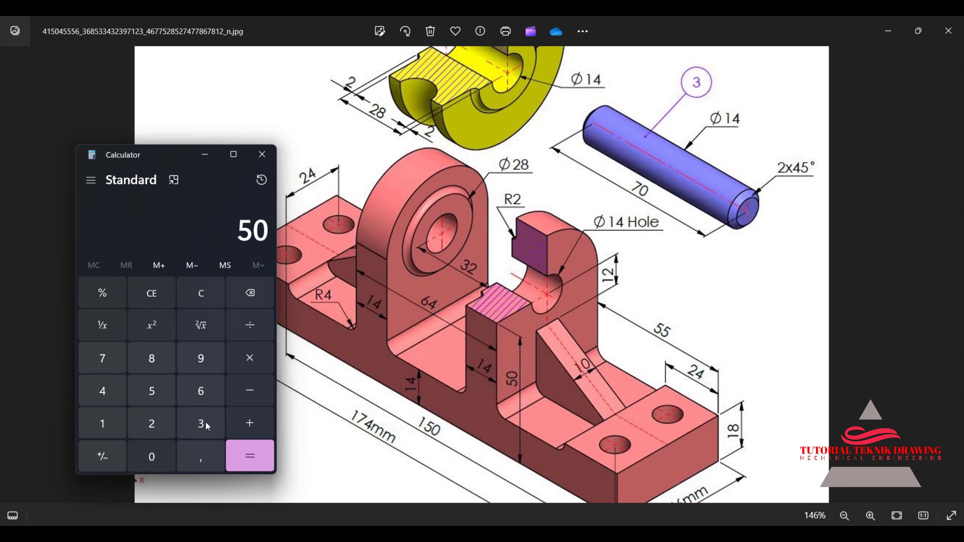
pyautogui.click(250, 391)
pyautogui.click(103, 423)
pyautogui.click(104, 402)
pyautogui.click(250, 456)
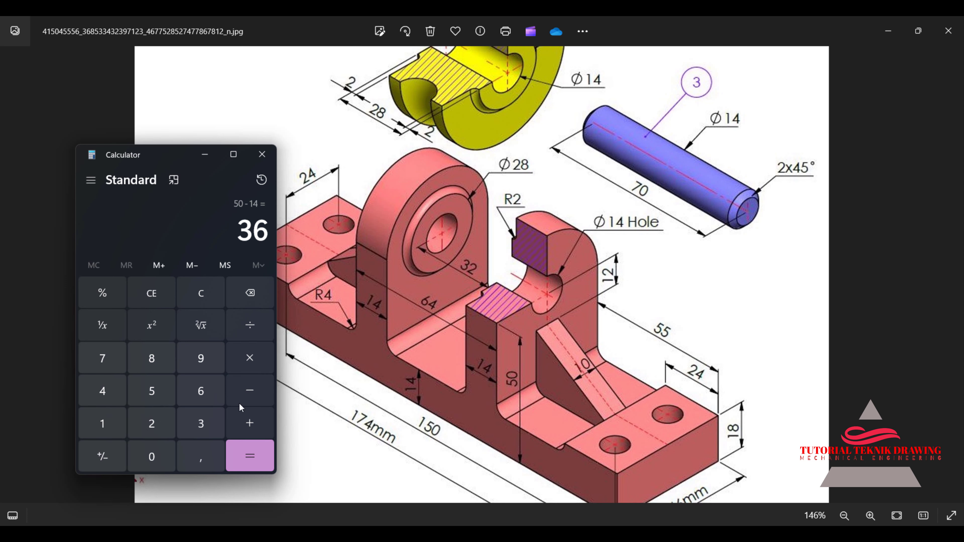
pyautogui.click(205, 154)
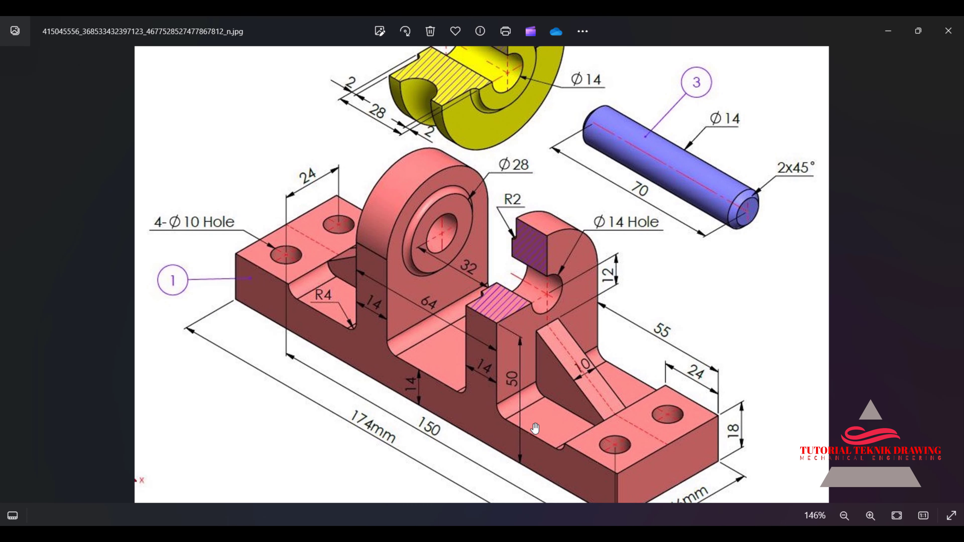
pyautogui.click(888, 31)
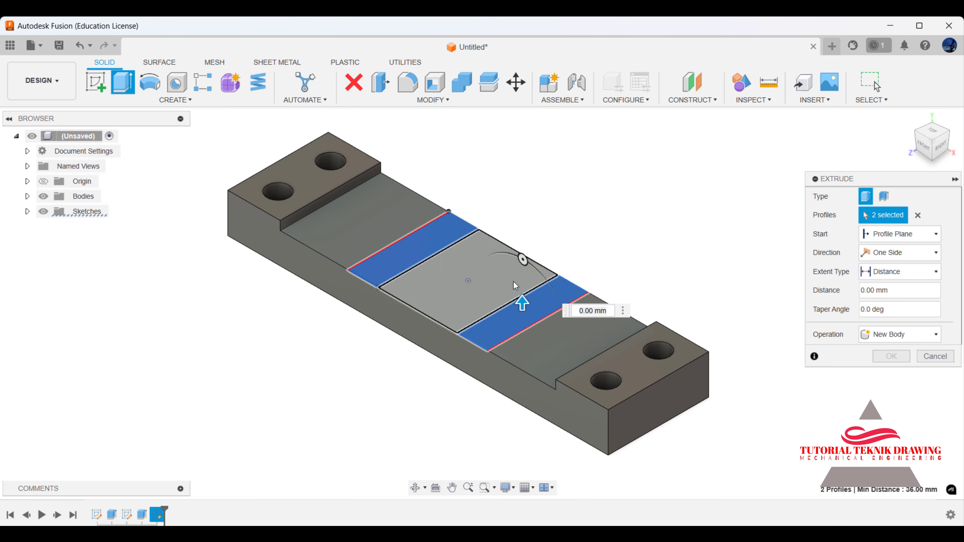
# Extrude both 14 mm strips 36 mm into upright walls, then put the reference drawing away.
pyautogui.doubleClick(574, 311)
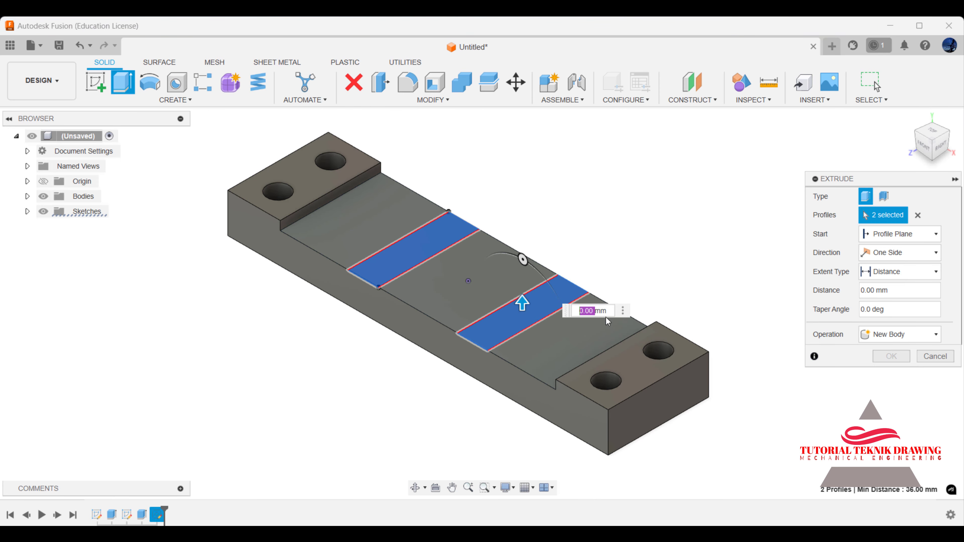
pyautogui.click(575, 310)
pyautogui.write('36')
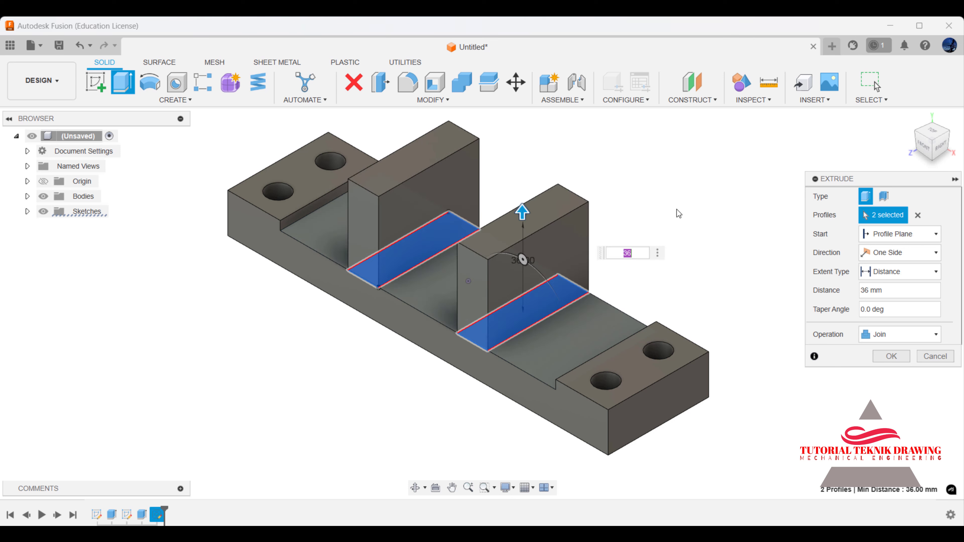
pyautogui.click(891, 357)
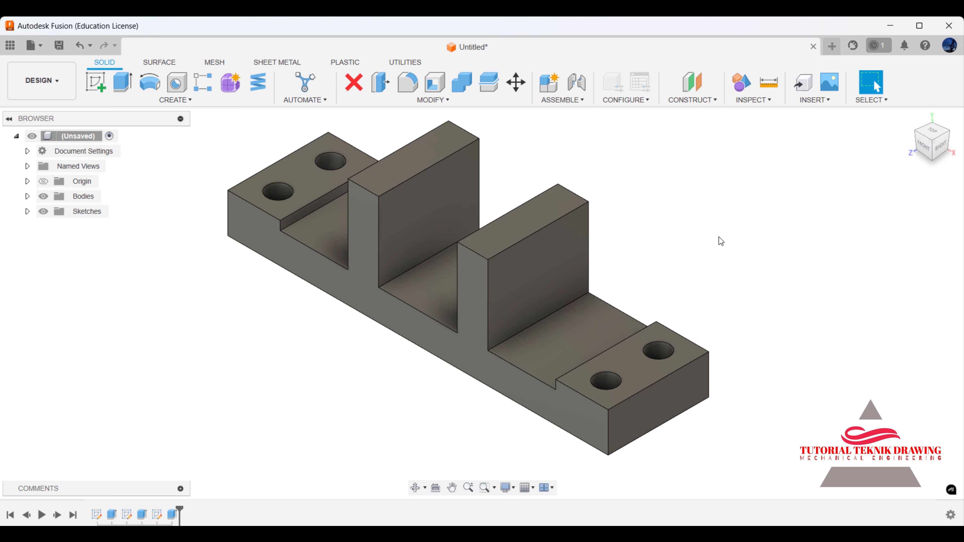
pyautogui.hotkey('alt', 'Tab')
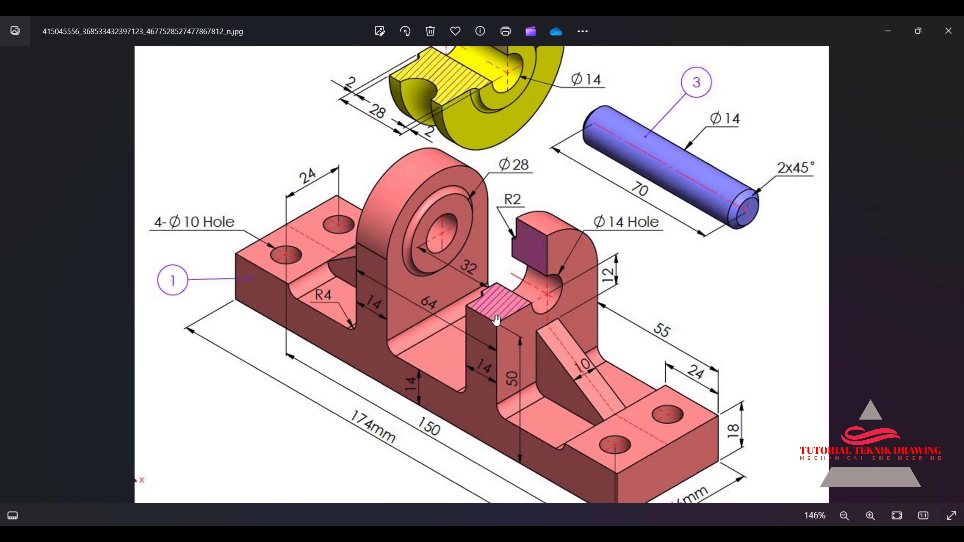
pyautogui.click(888, 31)
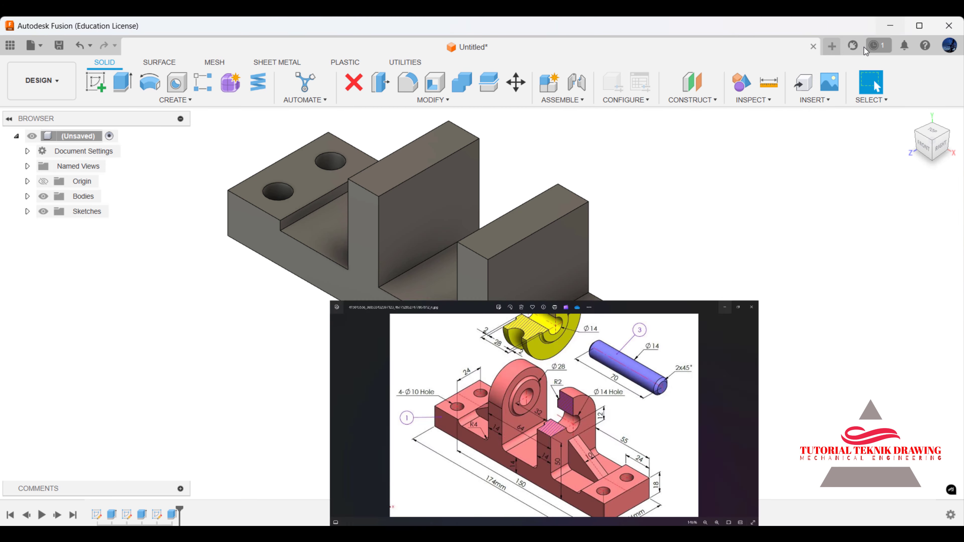
# Sketch a circle on the right upright's side face, centred on its top edge midpoint.
pyautogui.click(96, 81)
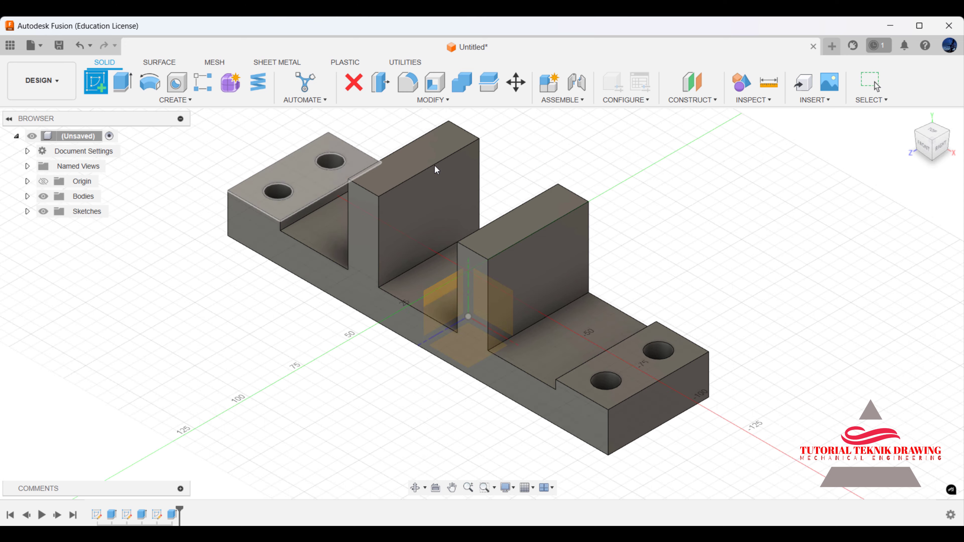
pyautogui.click(539, 253)
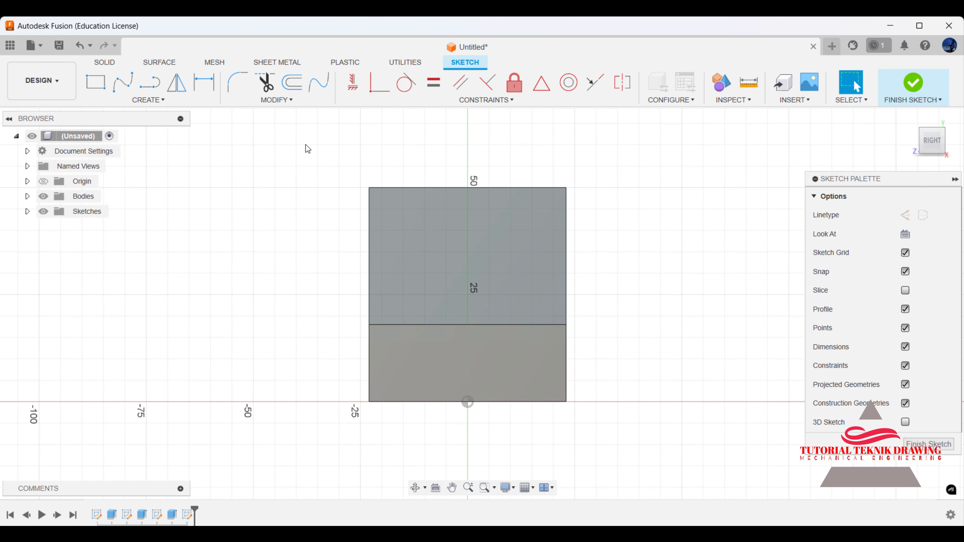
pyautogui.click(470, 188)
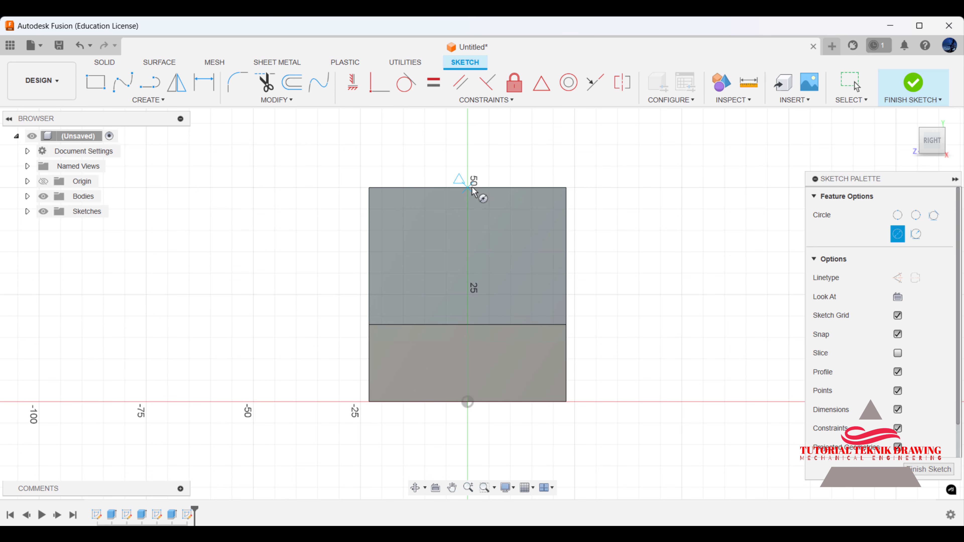
pyautogui.click(566, 186)
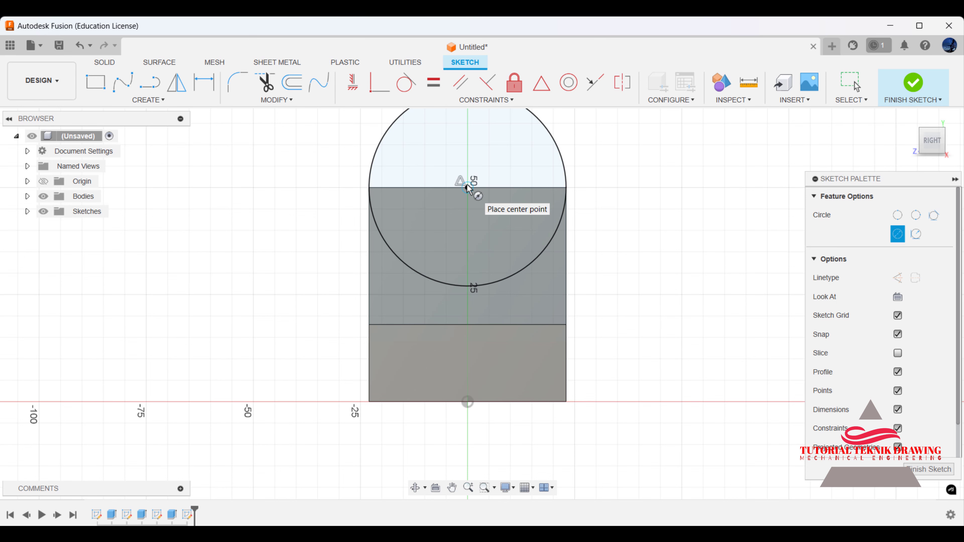
pyautogui.click(912, 90)
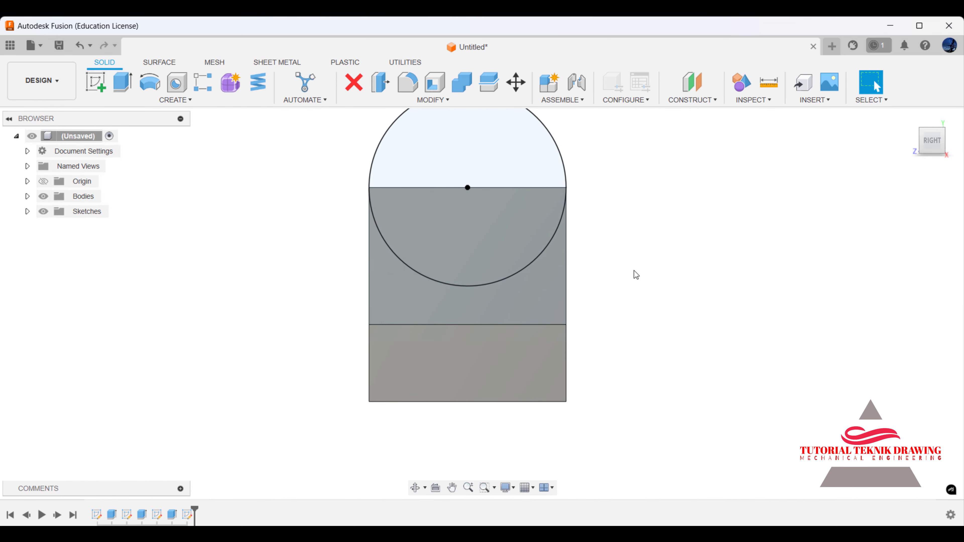
pyautogui.click(908, 118)
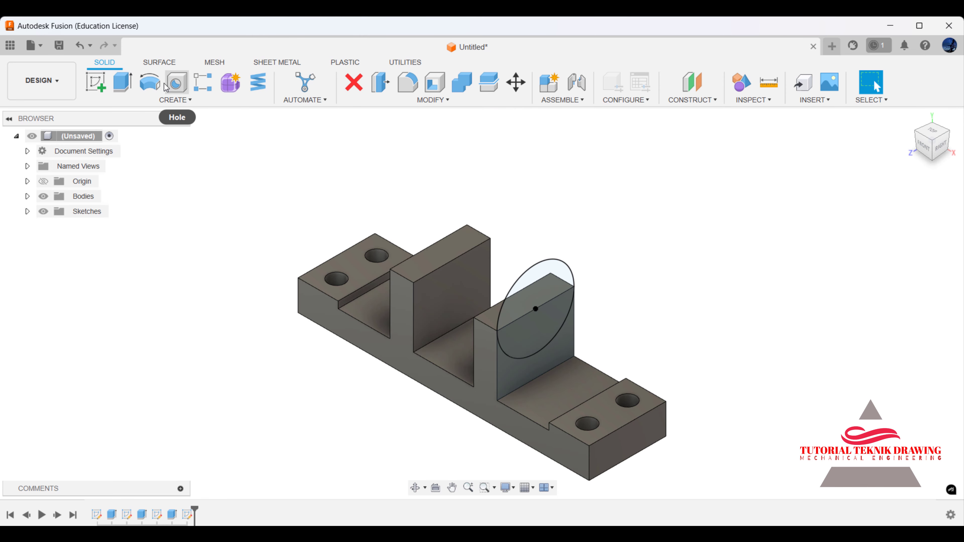
# Extrude the upper half-circle -14 mm, joined to the upright as its rounded top.
pyautogui.press('e')
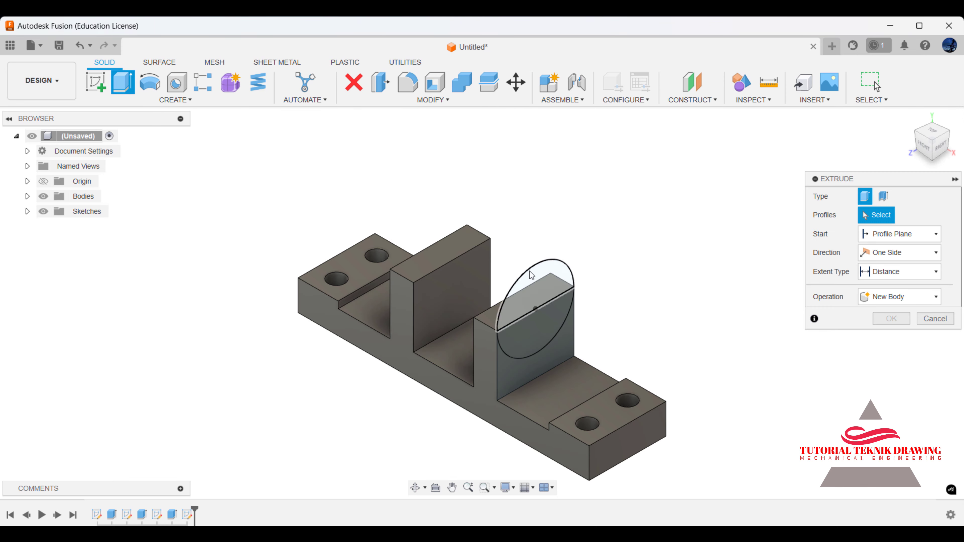
pyautogui.click(529, 272)
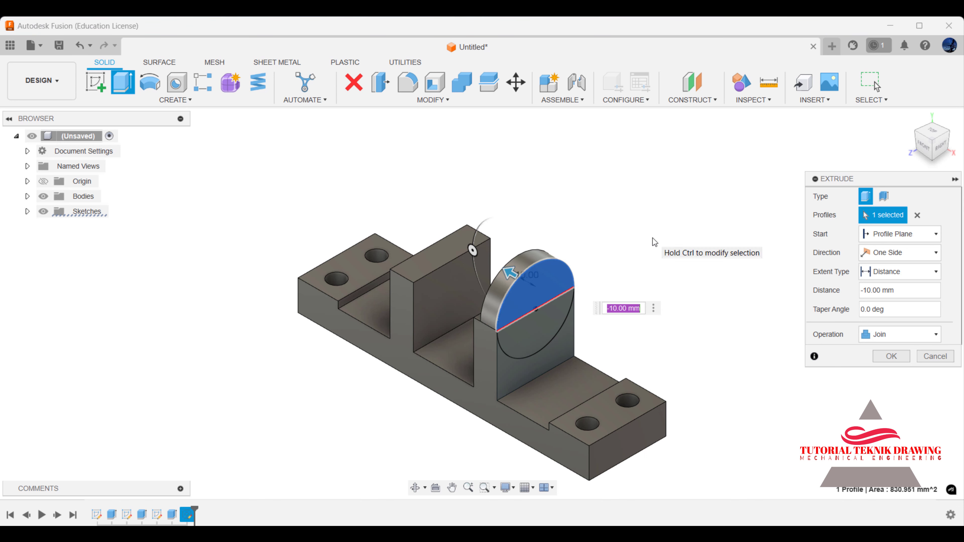
pyautogui.press('BackSpace')
pyautogui.write('-1')
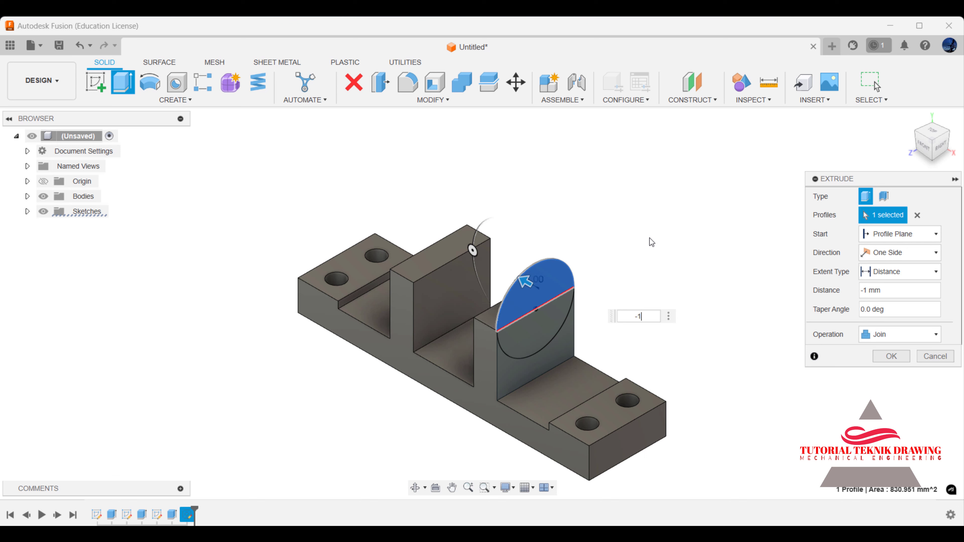
pyautogui.write('4')
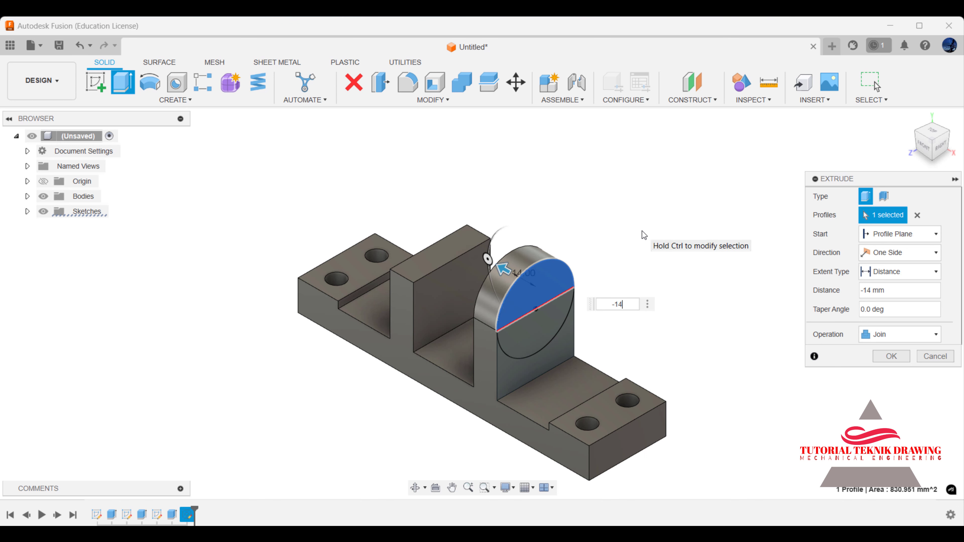
pyautogui.click(882, 359)
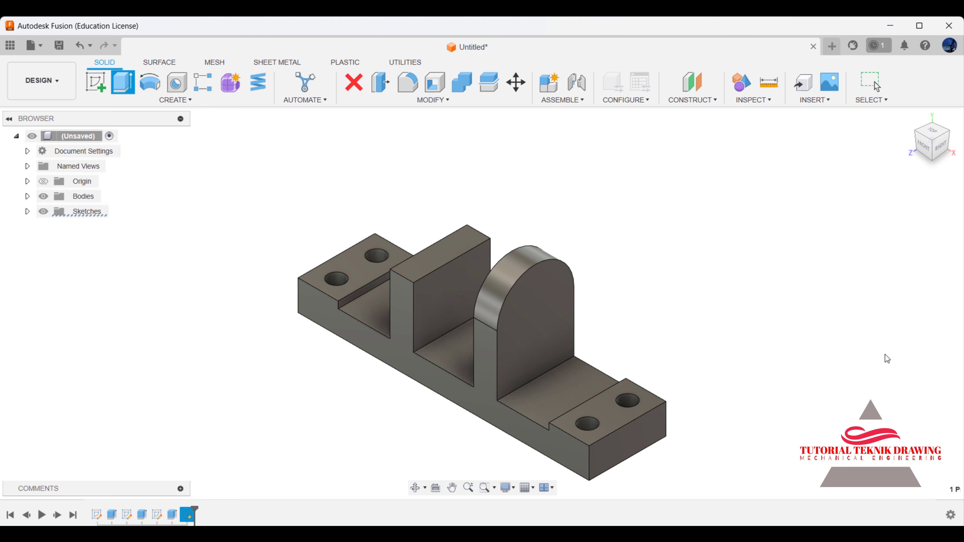
pyautogui.scroll(1, 565, 288)
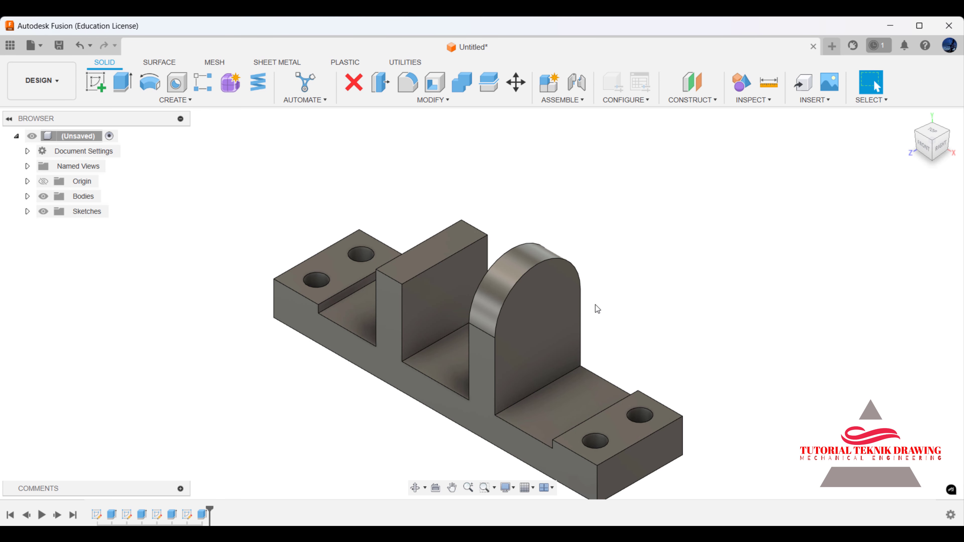
# Start a sketch on the rounded upright's face and project its top arc into it.
pyautogui.click(95, 87)
pyautogui.click(550, 301)
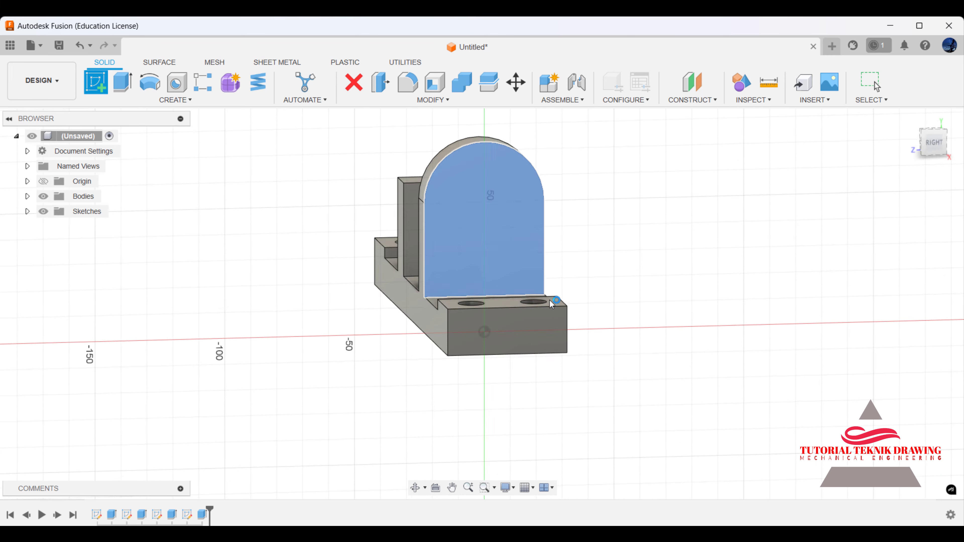
pyautogui.scroll(4, 446, 118)
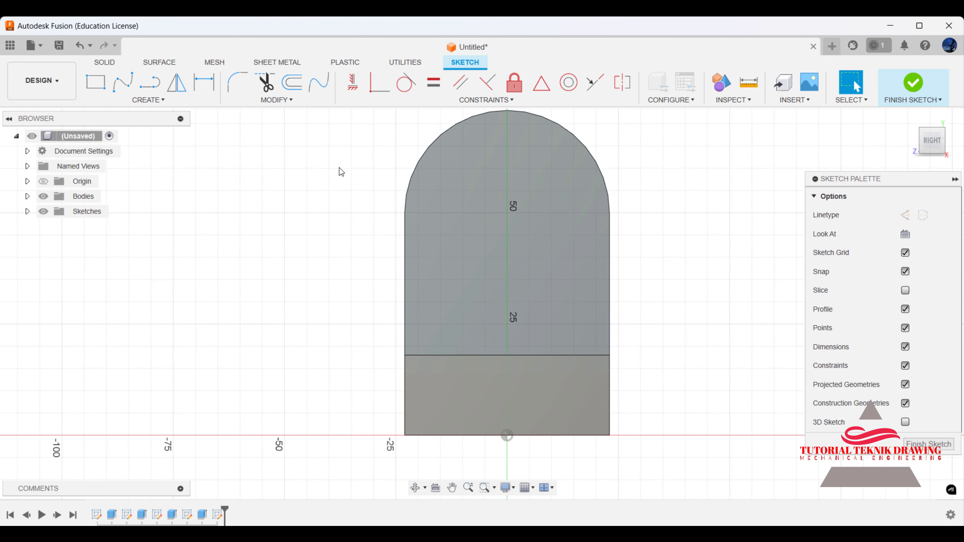
pyautogui.press('c')
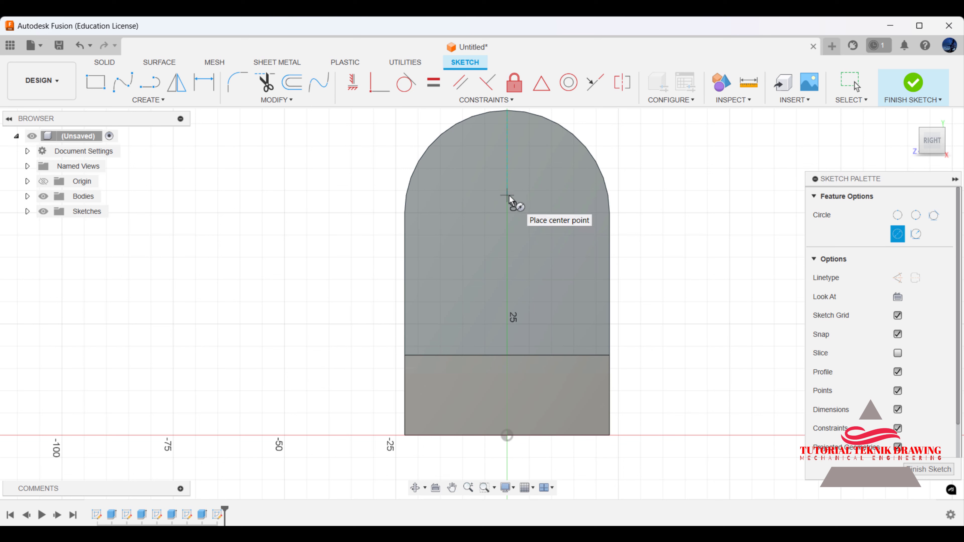
pyautogui.press('Escape')
pyautogui.rightClick(308, 152)
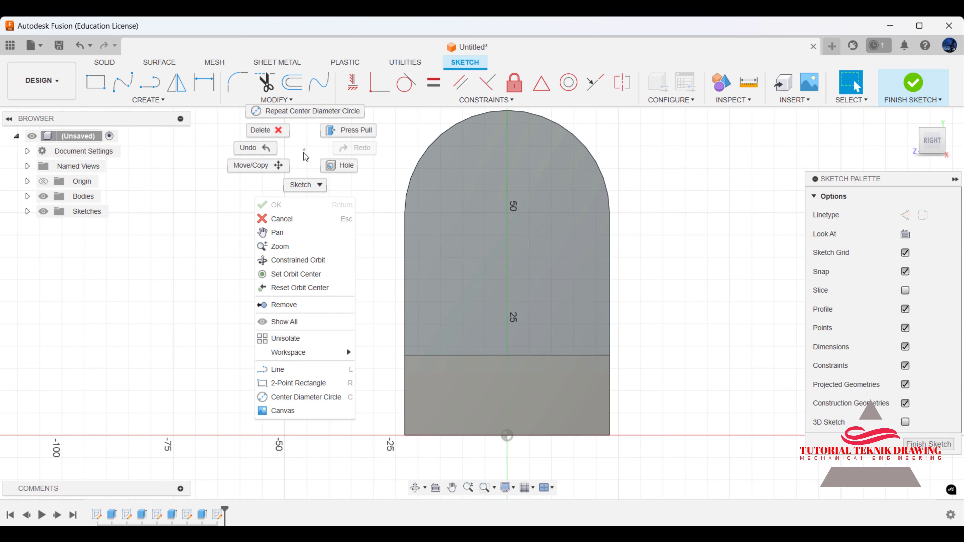
pyautogui.click(305, 185)
pyautogui.click(351, 198)
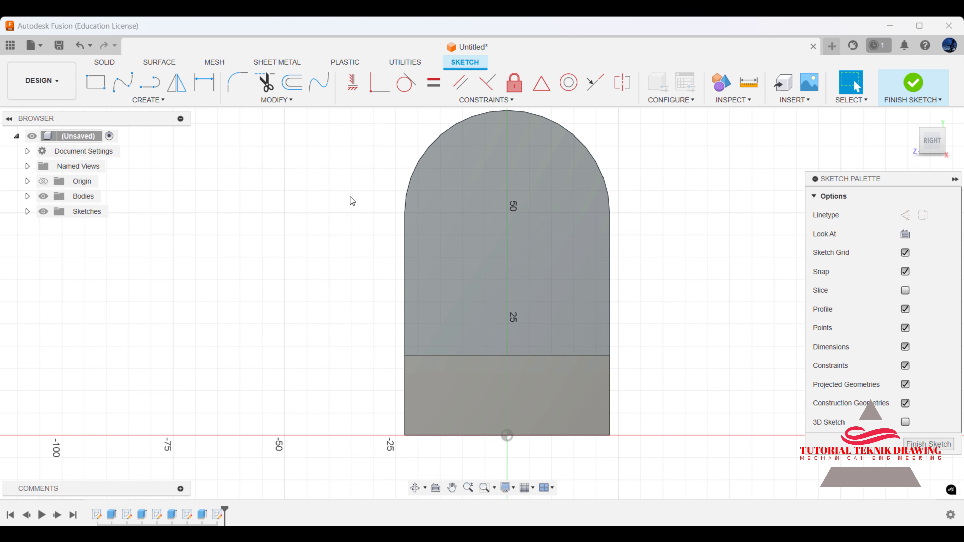
pyautogui.click(421, 155)
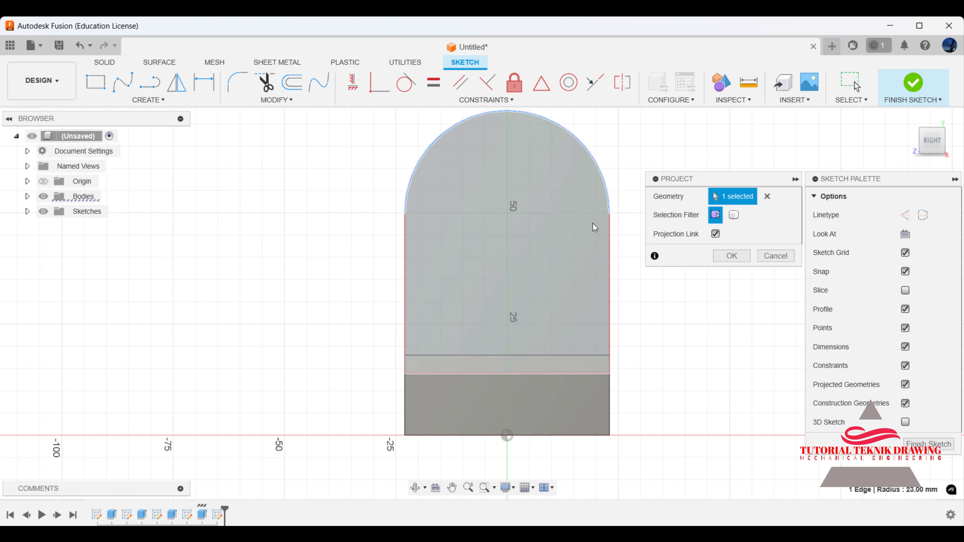
pyautogui.click(738, 261)
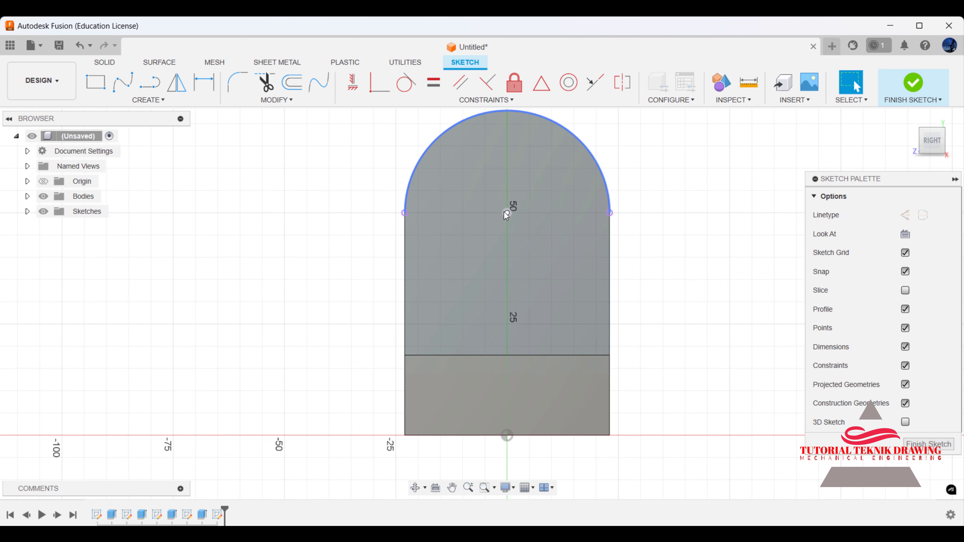
# Draw a Ø14 mm circle centred on the projected arc's centre point.
pyautogui.press('c')
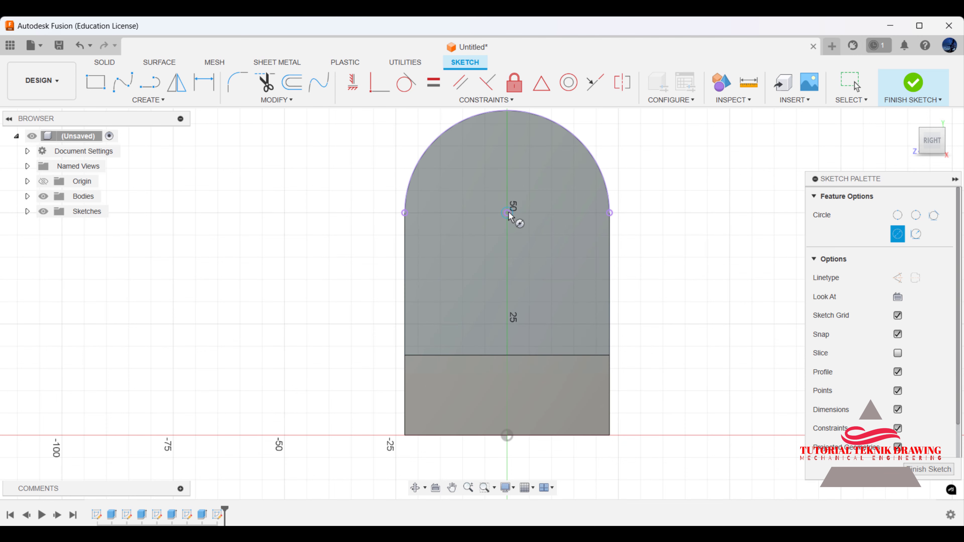
pyautogui.click(507, 213)
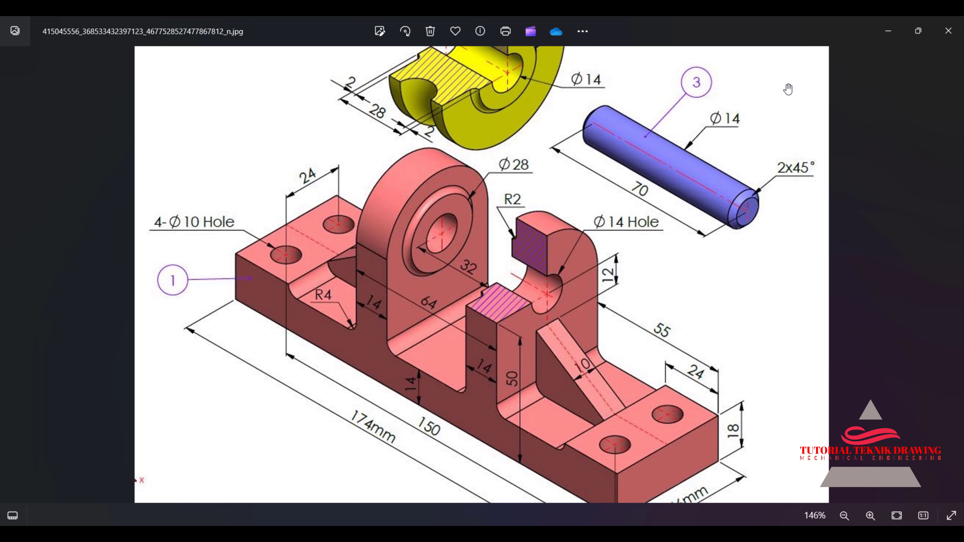
pyautogui.click(889, 31)
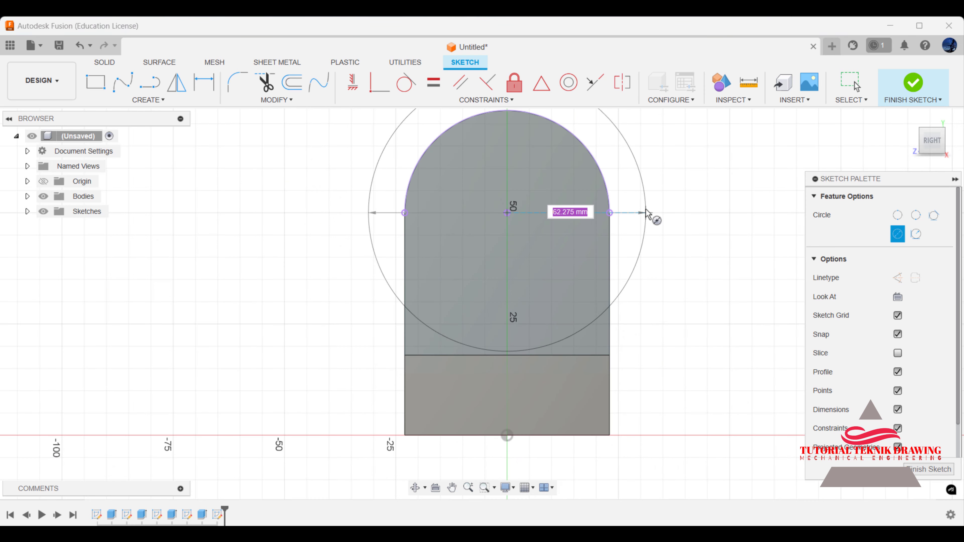
pyautogui.write('4')
pyautogui.press('Return')
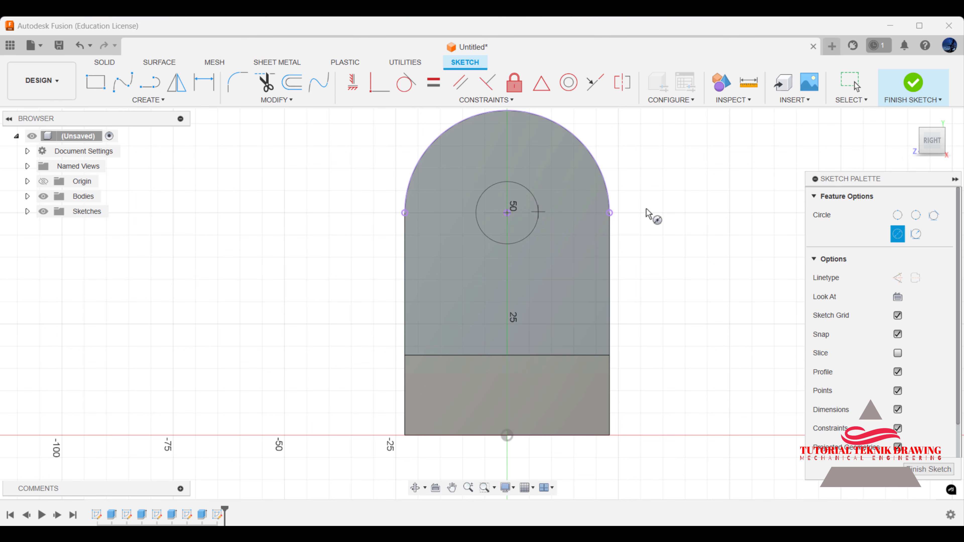
pyautogui.press('Escape')
# Cut the 14 mm circle 30 mm back through both uprights.
pyautogui.click(914, 84)
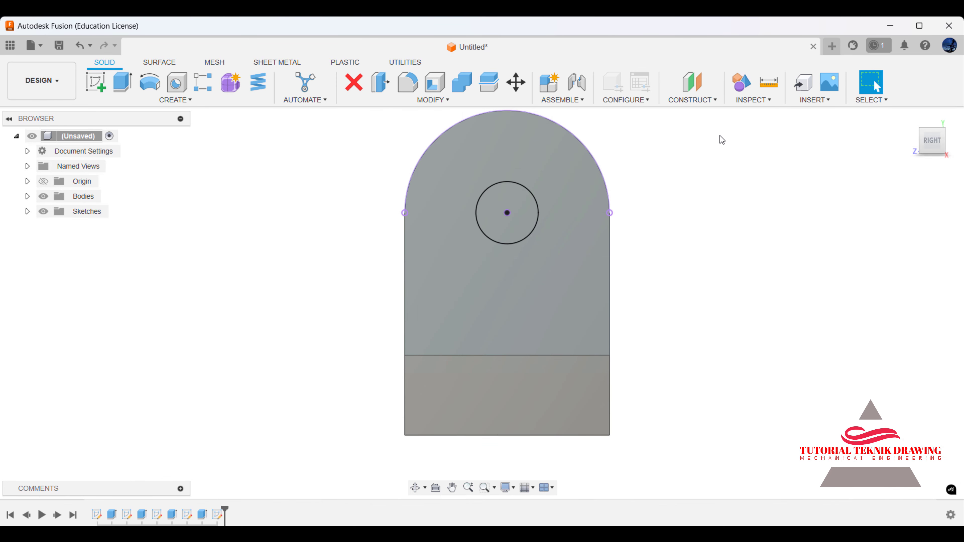
pyautogui.click(910, 117)
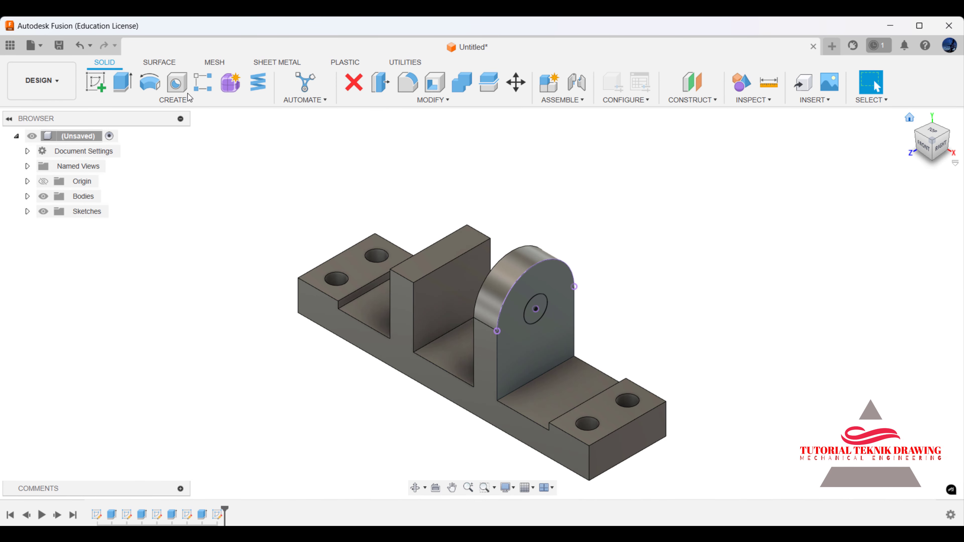
pyautogui.click(129, 91)
pyautogui.click(546, 315)
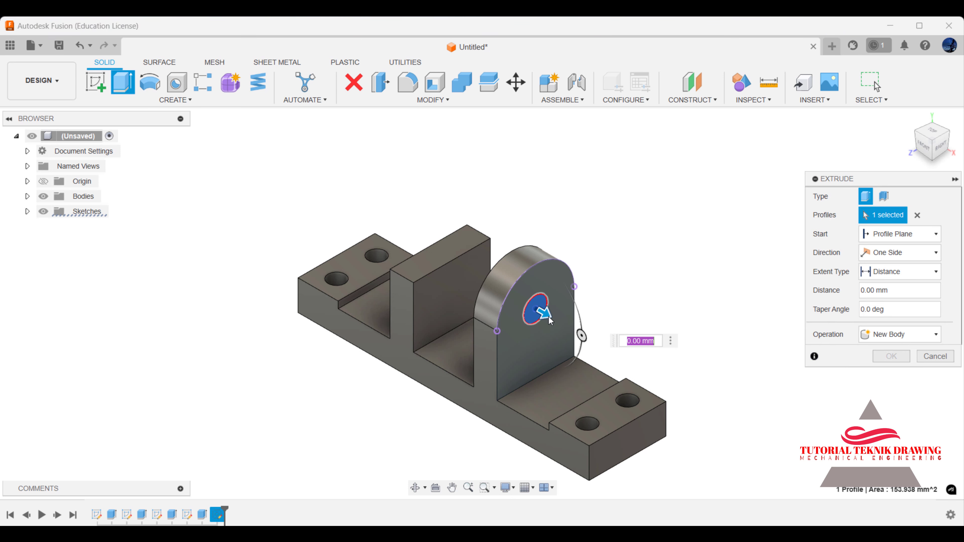
pyautogui.moveTo(547, 314); pyautogui.dragTo(402, 264)
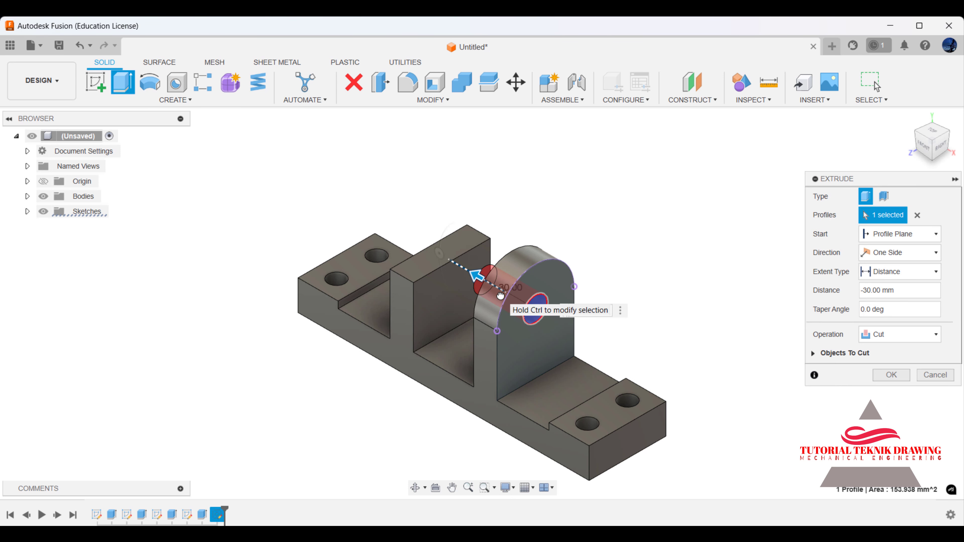
pyautogui.click(889, 376)
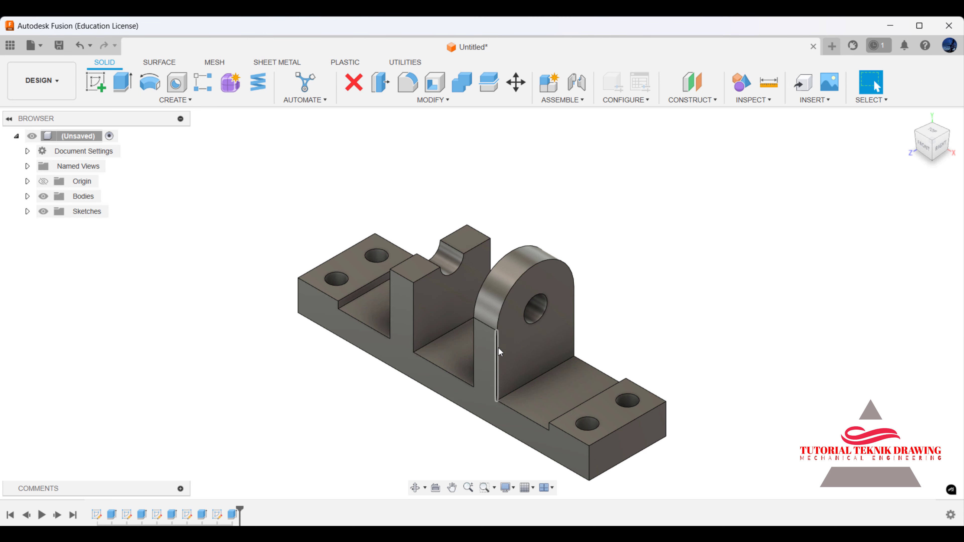
# Mirror the Ø14 hole and rounded upright faces across the bracket's central plane.
pyautogui.scroll(2, 666, 192)
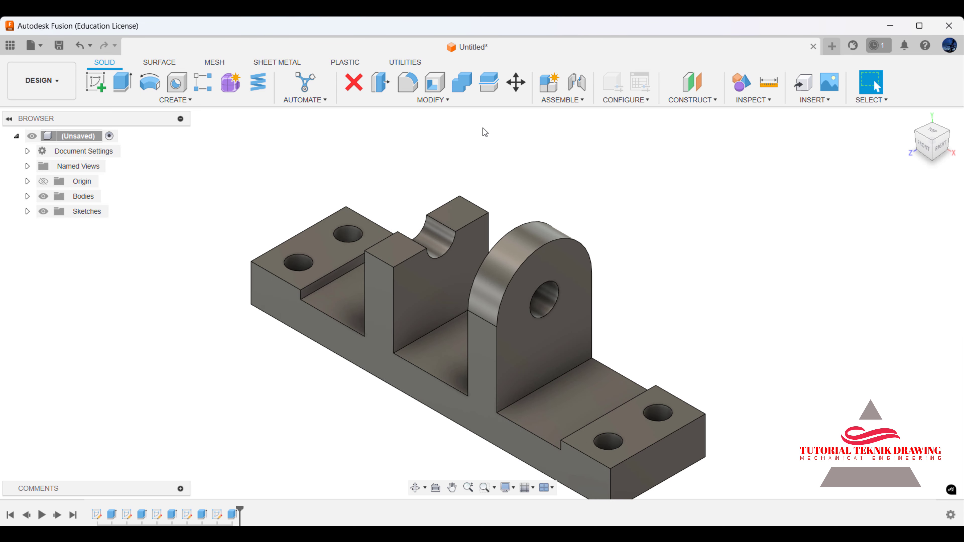
pyautogui.click(588, 103)
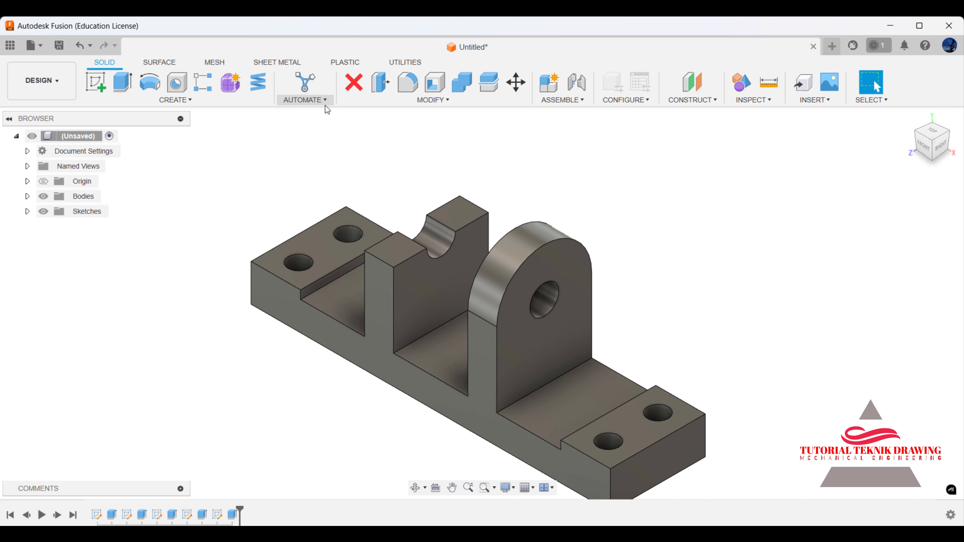
pyautogui.click(447, 101)
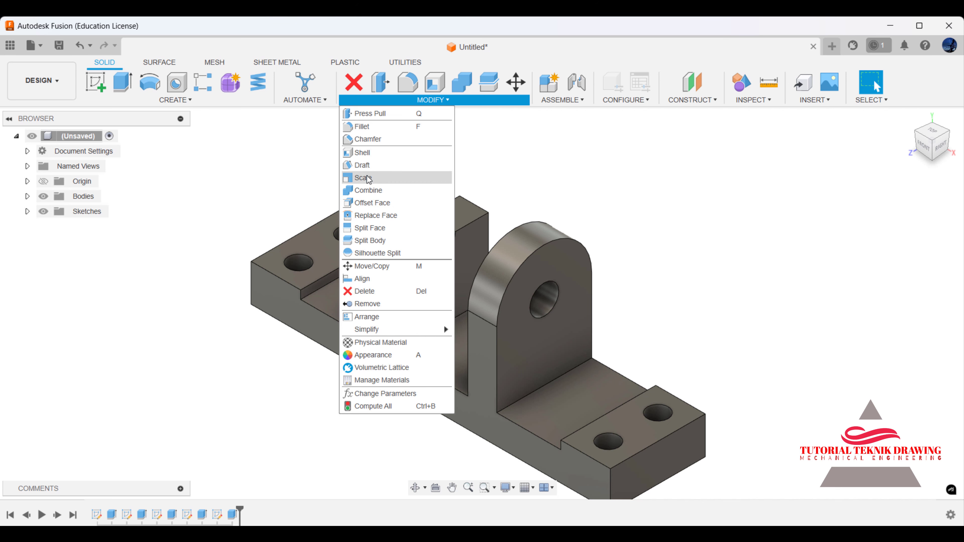
pyautogui.click(175, 100)
pyautogui.click(126, 367)
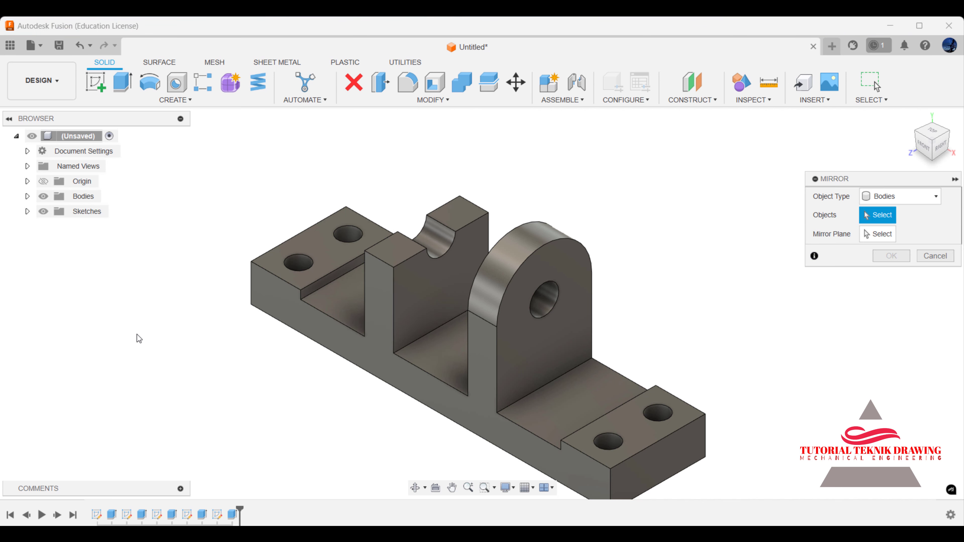
pyautogui.click(911, 196)
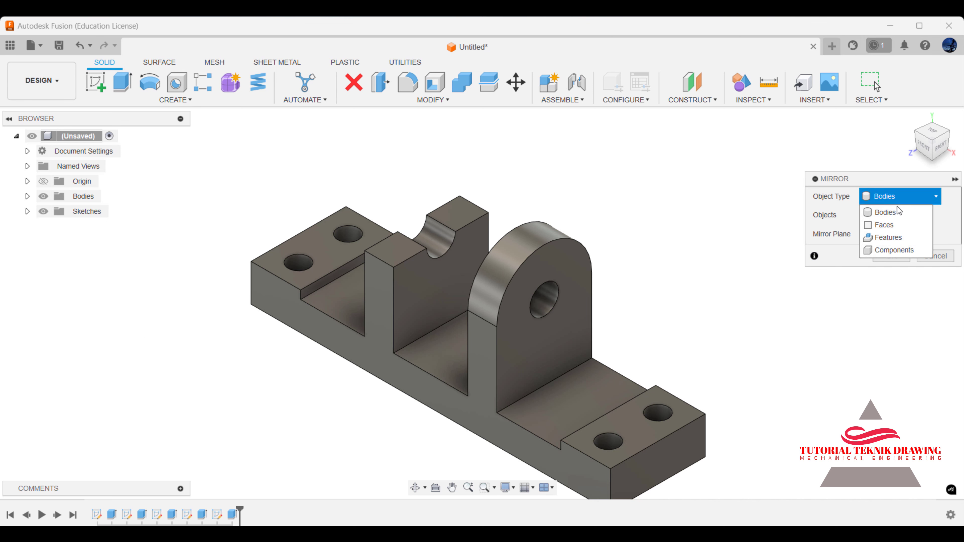
pyautogui.click(885, 225)
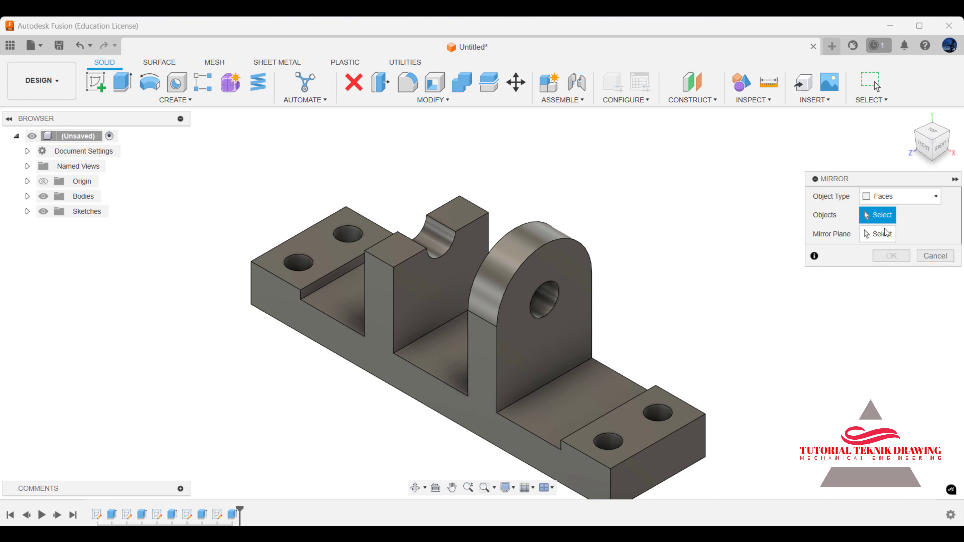
pyautogui.click(231, 515)
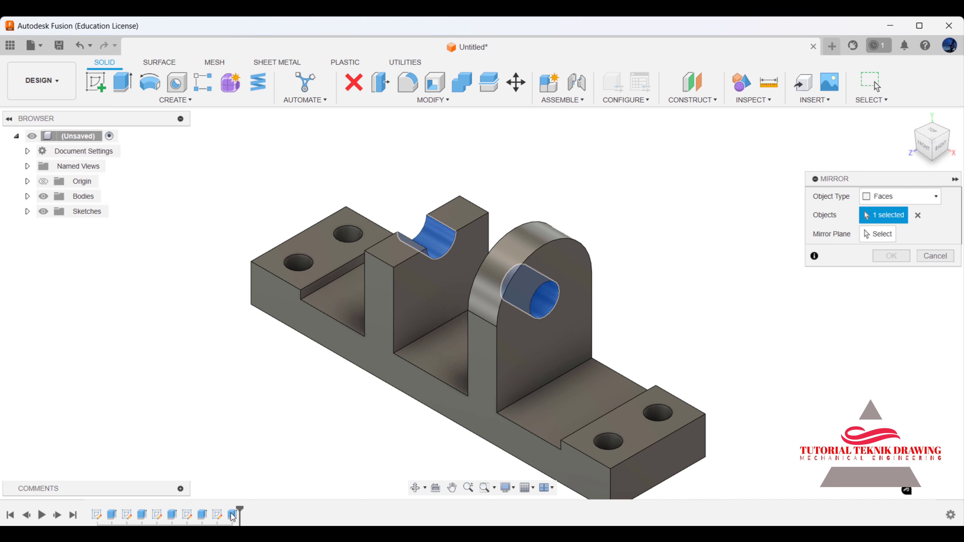
pyautogui.click(205, 517)
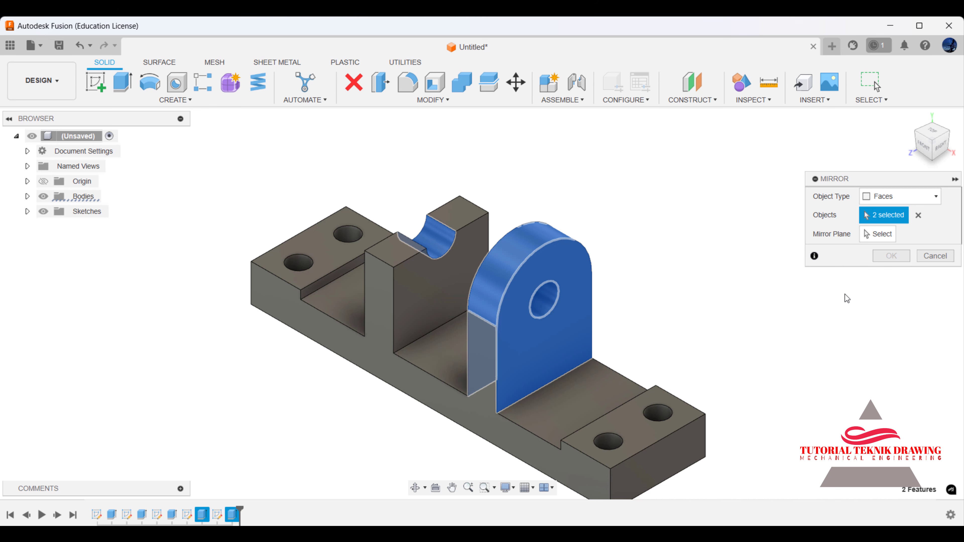
pyautogui.click(833, 235)
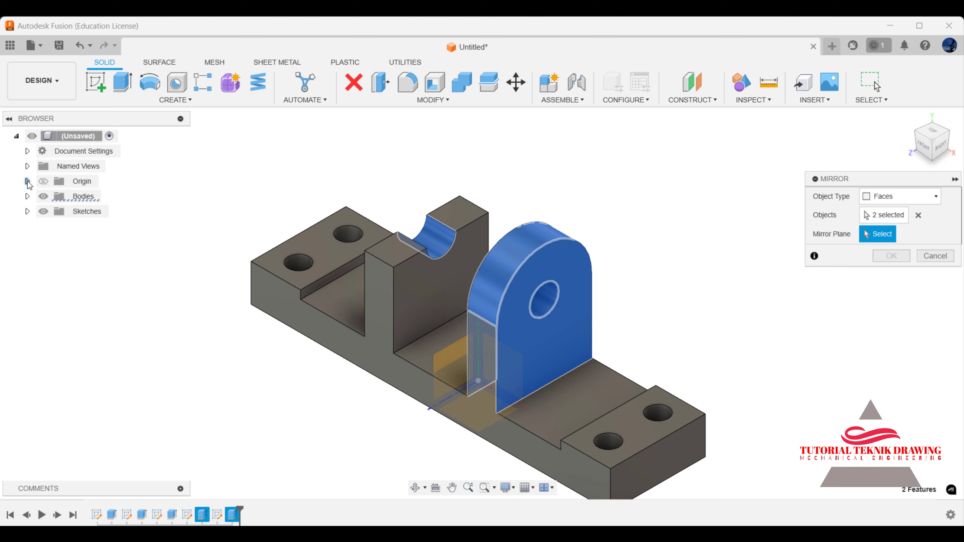
pyautogui.click(458, 360)
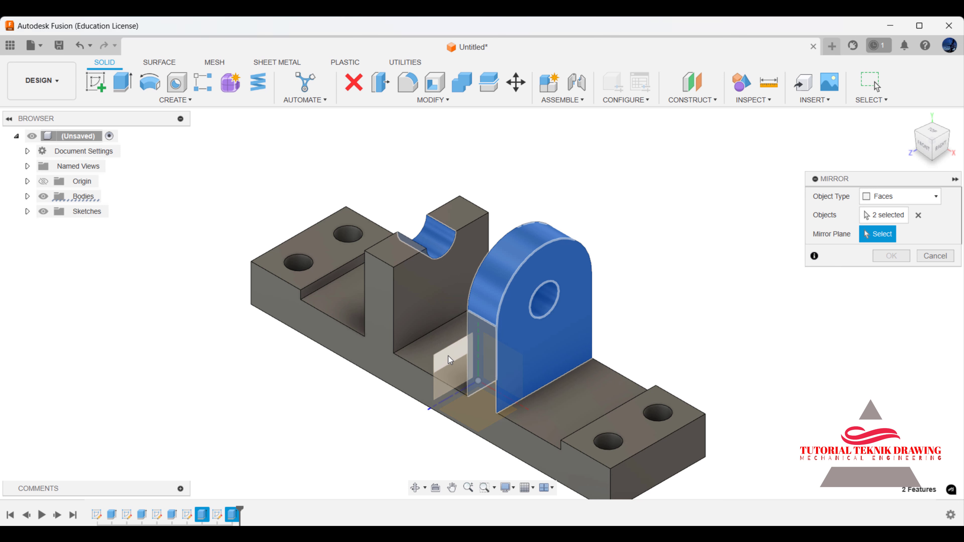
pyautogui.click(891, 256)
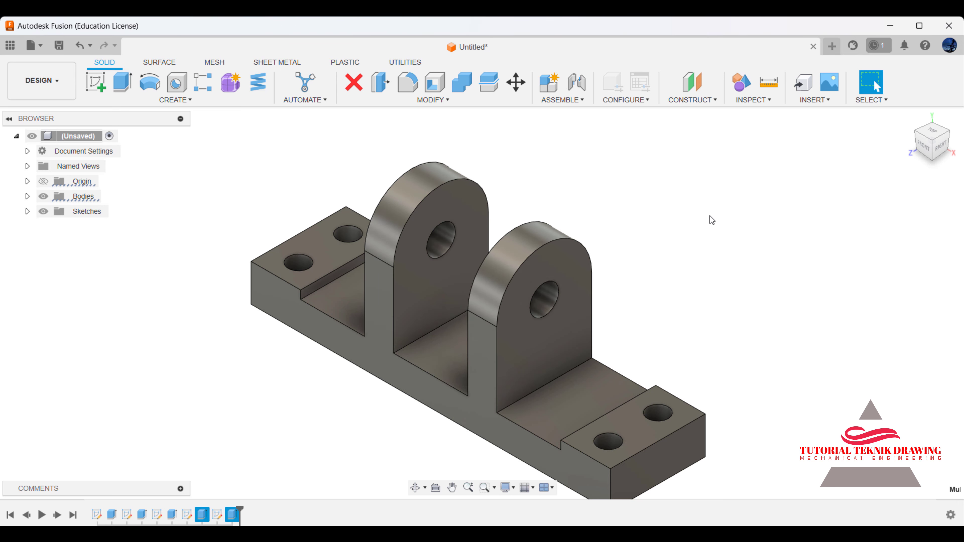
# Orbit the model to the left, then back to a front isometric view.
pyautogui.click(415, 487)
pyautogui.moveTo(509, 276)
pyautogui.mouseDown()
pyautogui.moveTo(589, 274)
pyautogui.moveTo(613, 243)
pyautogui.mouseUp()
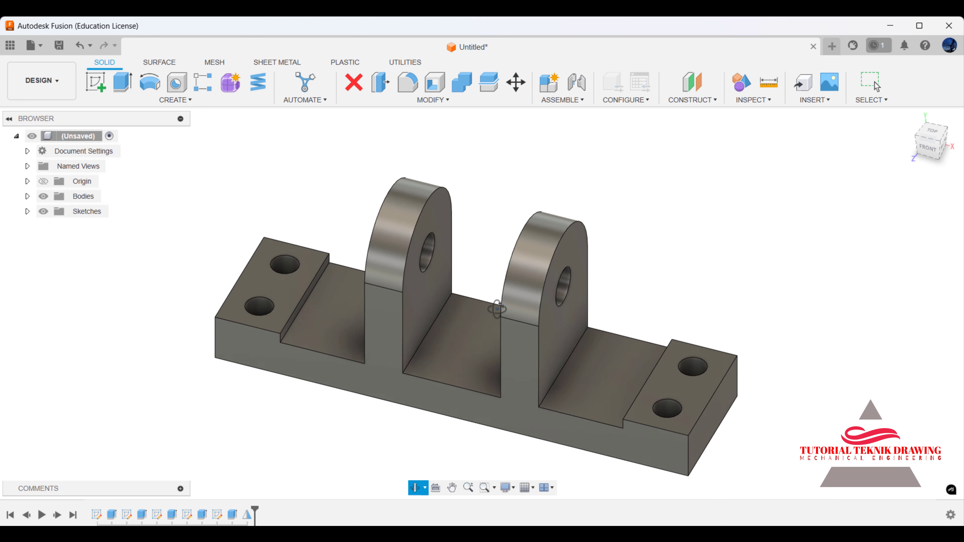
pyautogui.rightClick(613, 243)
pyautogui.click(645, 243)
# Draw a rectangle in a new sketch on the base floor beside the right upright.
pyautogui.hotkey('alt', 'Tab')
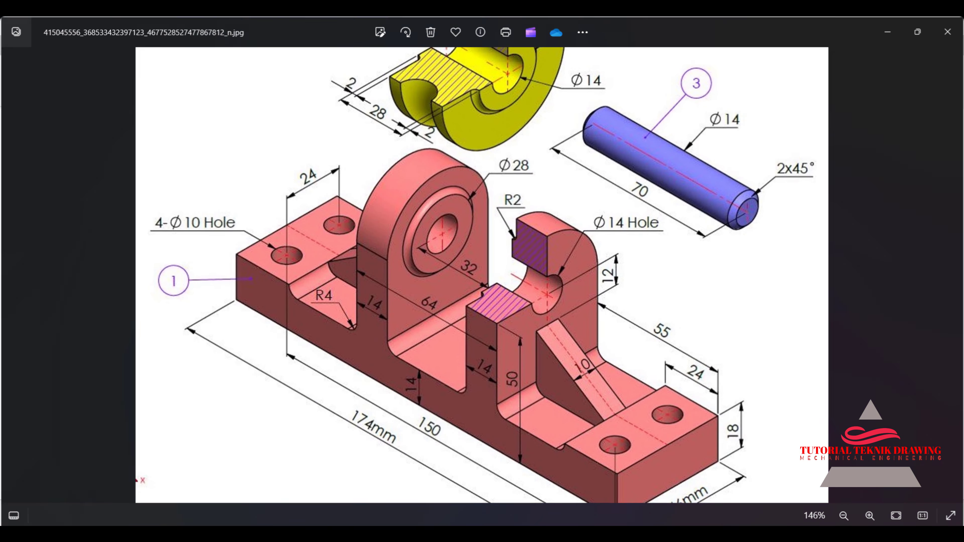
pyautogui.click(889, 31)
pyautogui.click(101, 88)
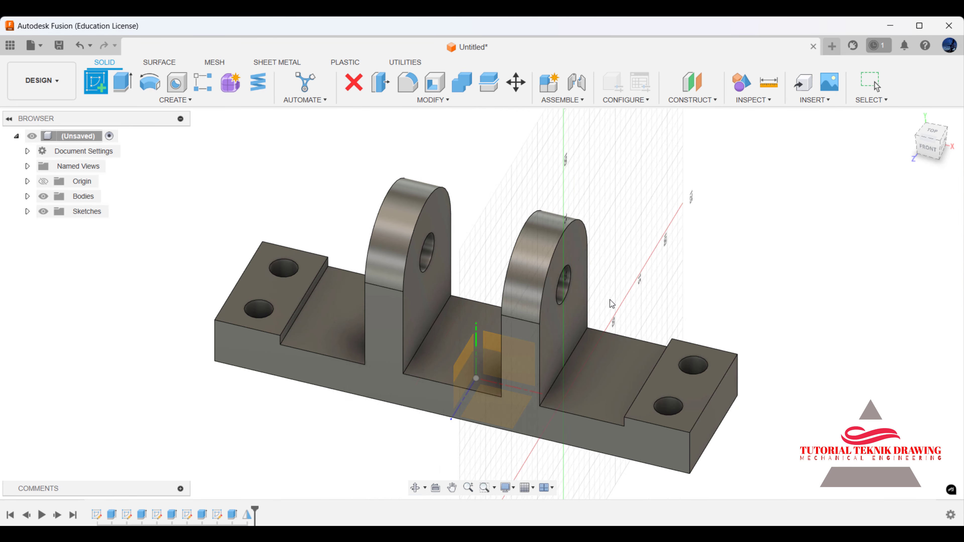
pyautogui.click(612, 361)
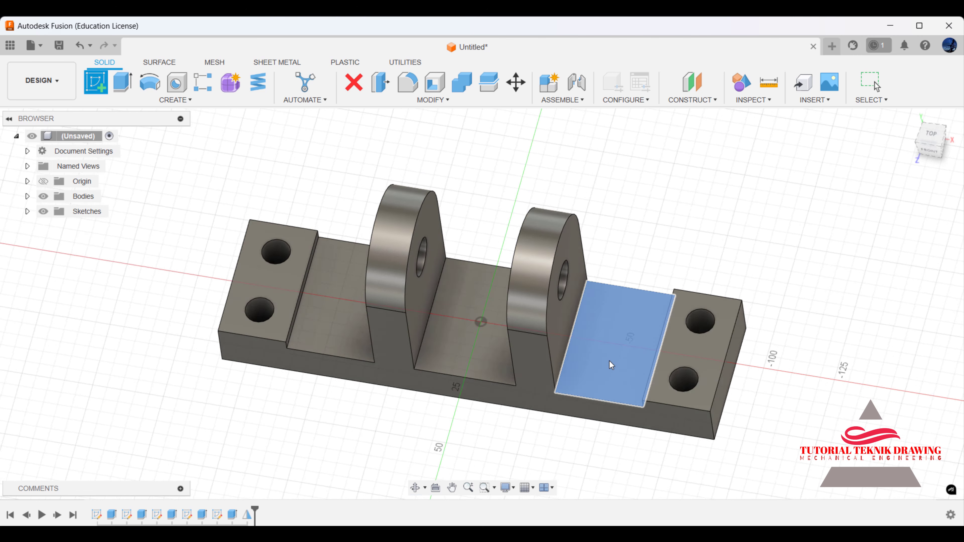
pyautogui.press('r')
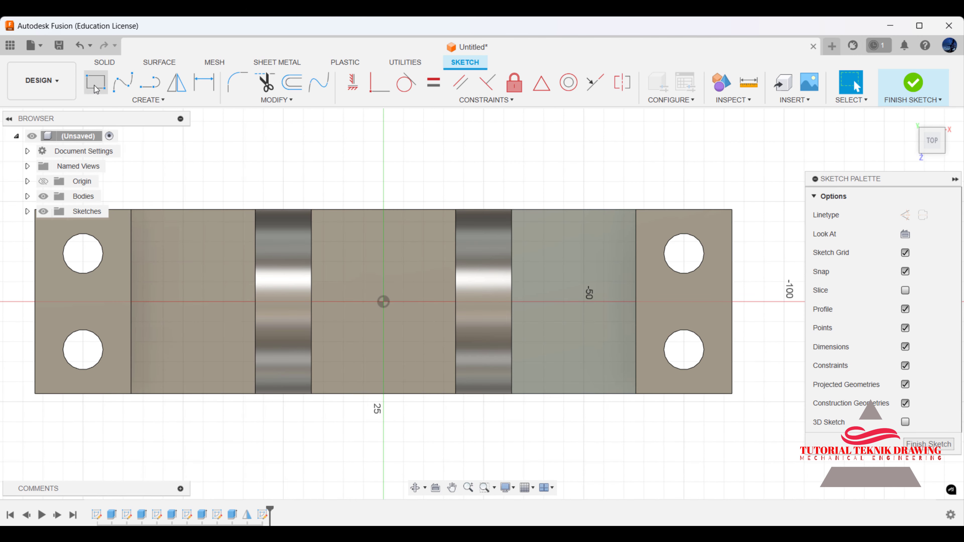
pyautogui.click(512, 277)
pyautogui.click(636, 337)
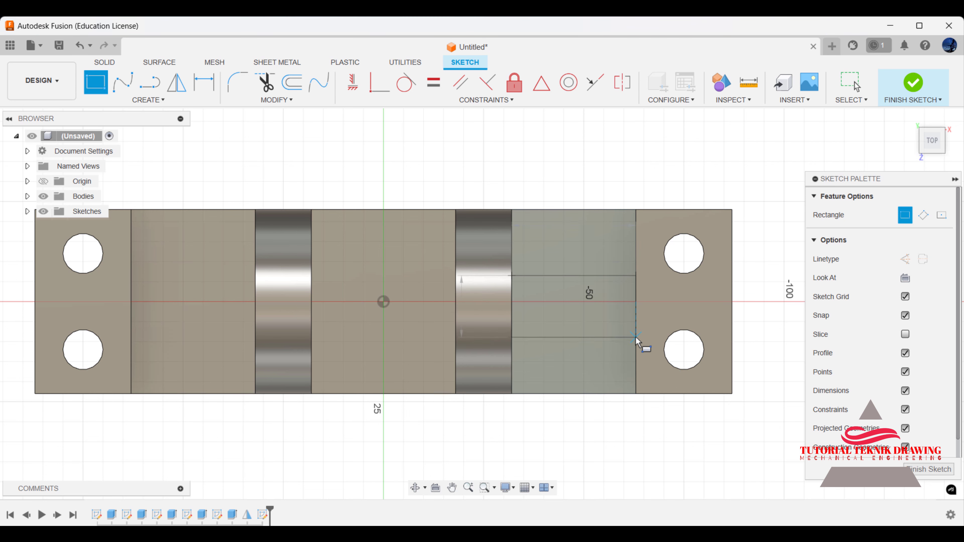
# Dimension the rectangle's width between top and bottom edges to 10 mm.
pyautogui.click(204, 82)
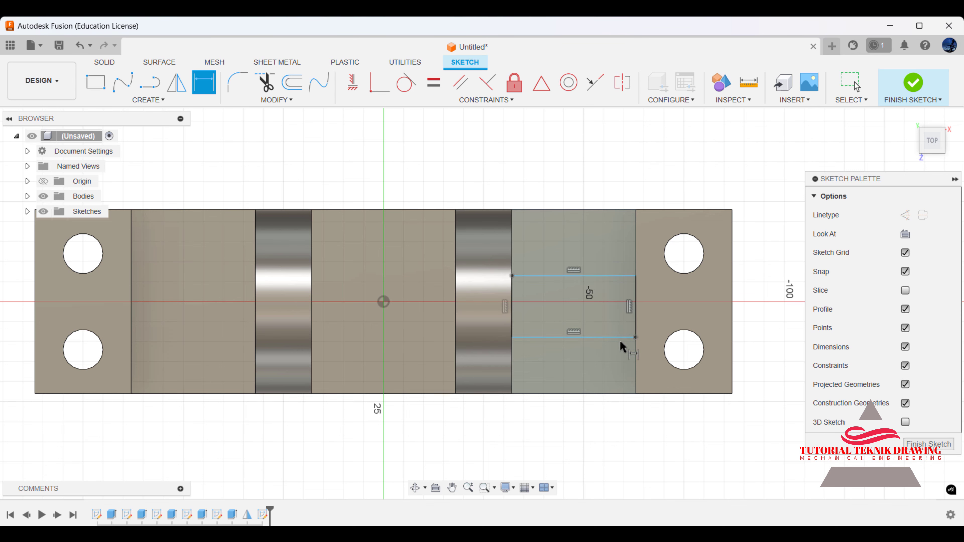
pyautogui.hotkey('alt', 'Tab')
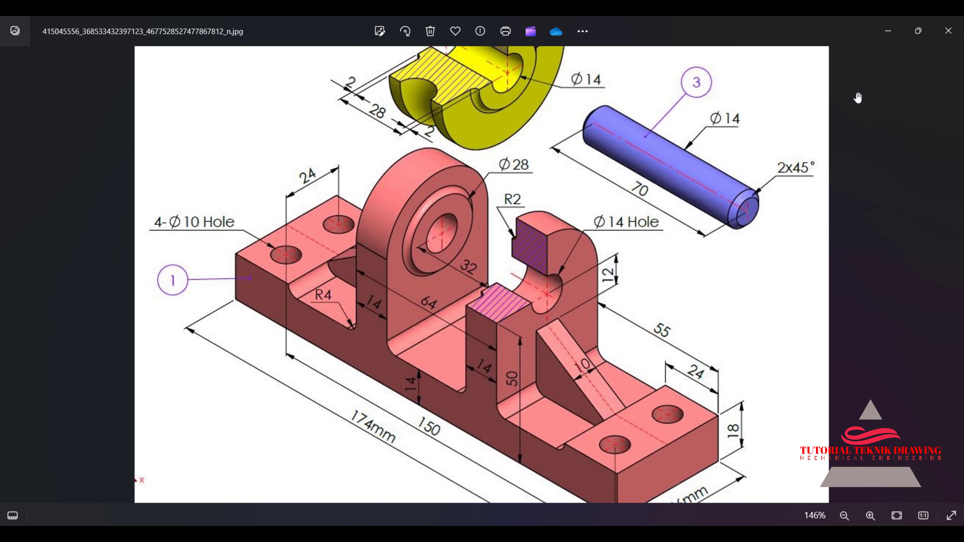
pyautogui.click(887, 34)
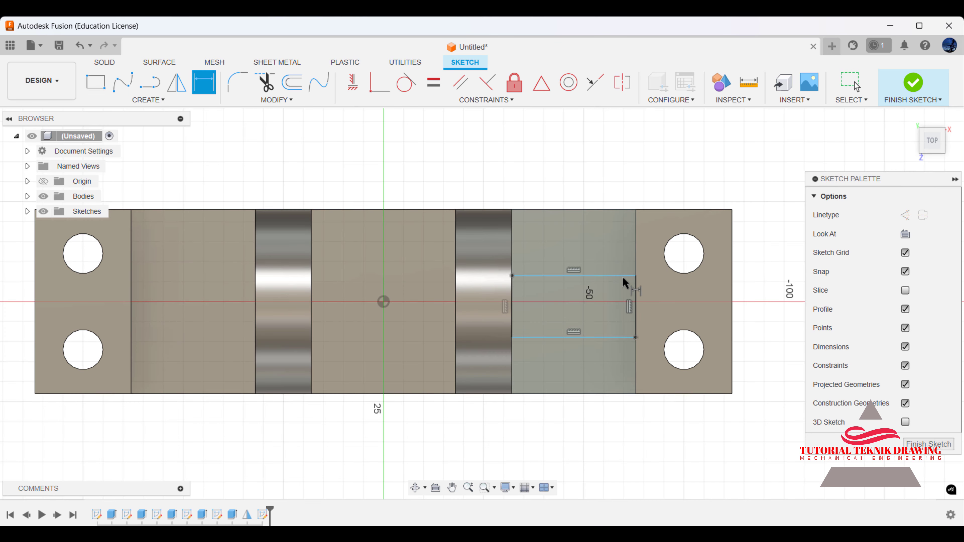
pyautogui.click(622, 275)
pyautogui.click(615, 337)
pyautogui.click(771, 307)
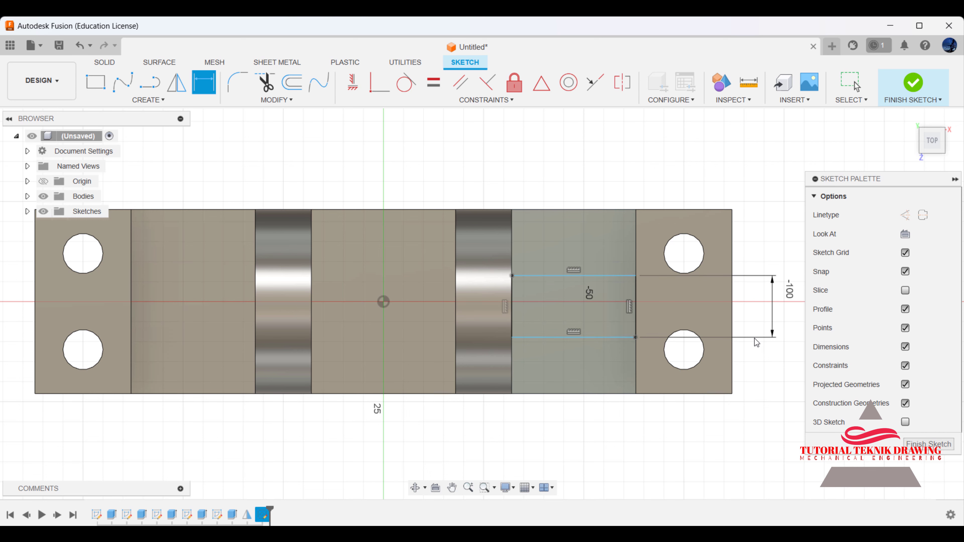
pyautogui.write('10')
pyautogui.press('Return')
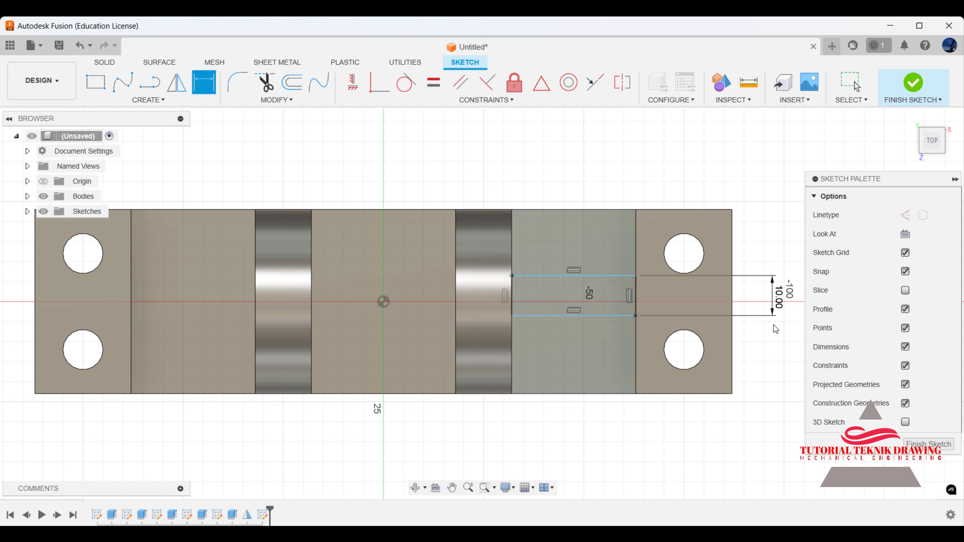
# Dimension the rectangle 5 mm from the origin and finish the sketch.
pyautogui.click(542, 314)
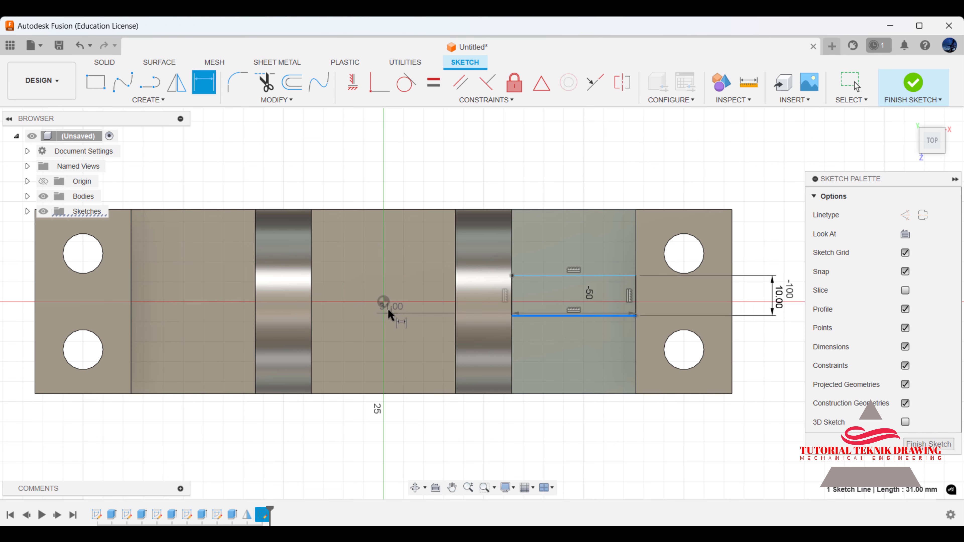
pyautogui.click(384, 302)
pyautogui.click(430, 360)
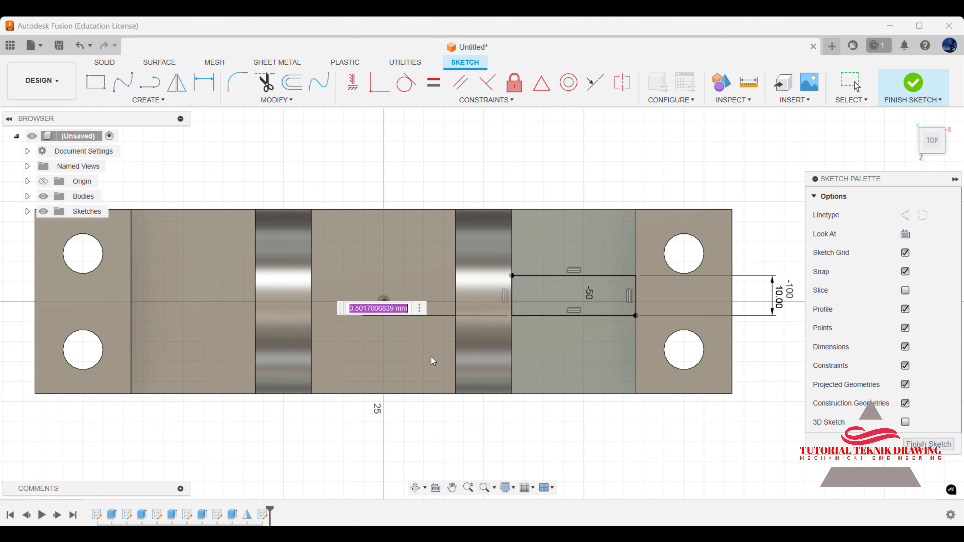
pyautogui.write('5')
pyautogui.press('Return')
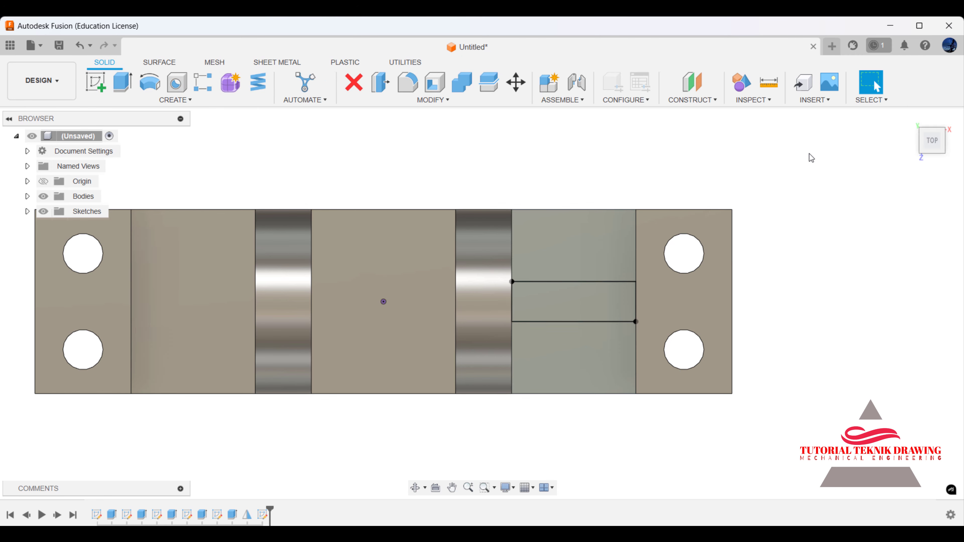
pyautogui.click(910, 117)
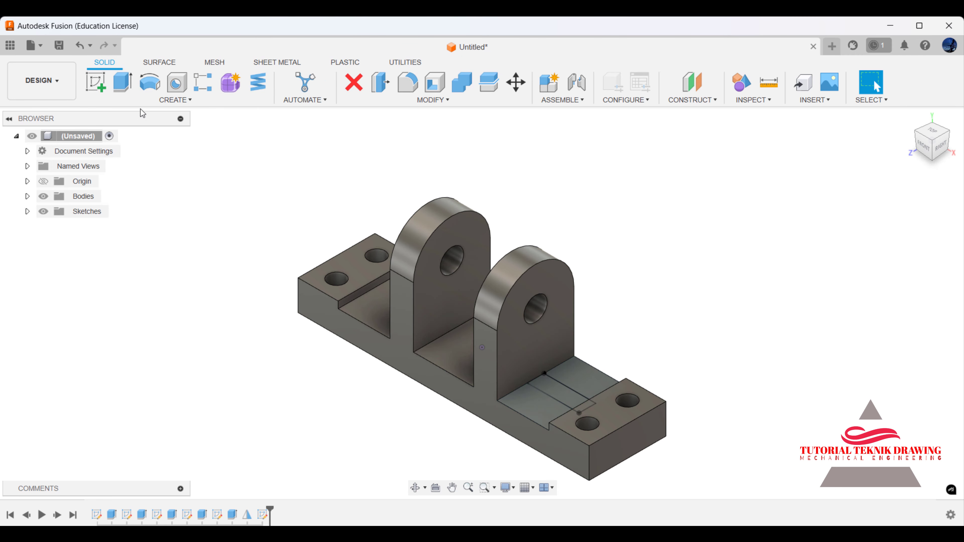
# Start extruding the rectangle profile and compute 36 − 12 = 24 in Calculator.
pyautogui.click(122, 81)
pyautogui.click(557, 390)
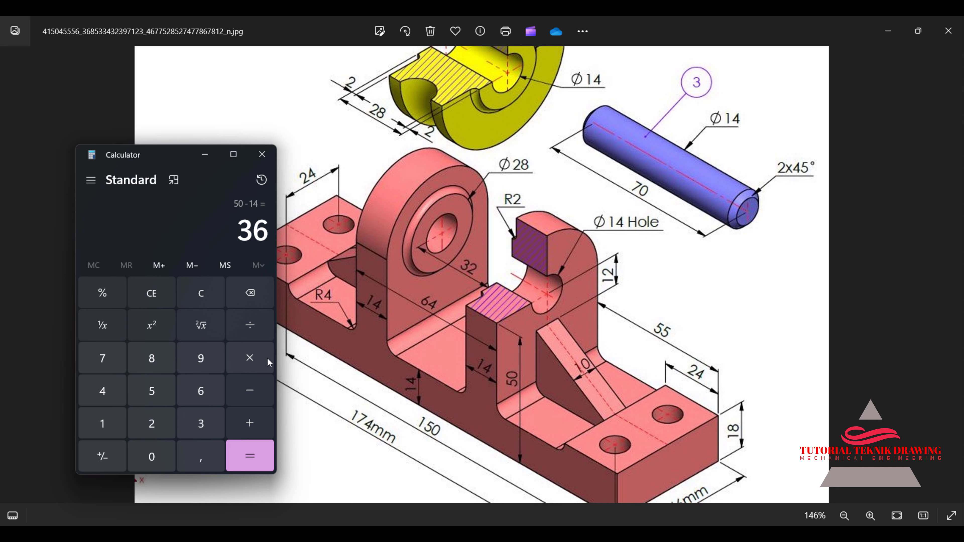
pyautogui.click(250, 393)
pyautogui.click(108, 429)
pyautogui.click(151, 424)
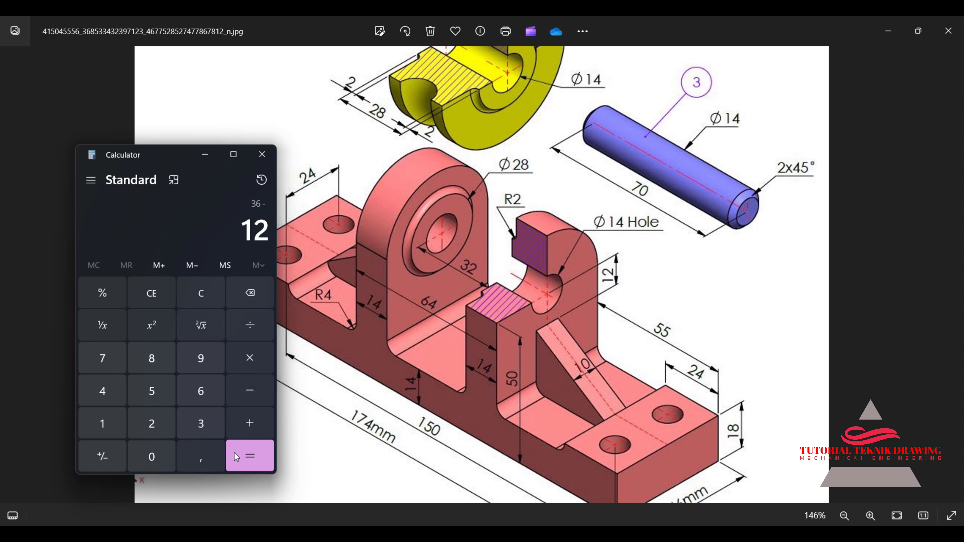
pyautogui.click(249, 455)
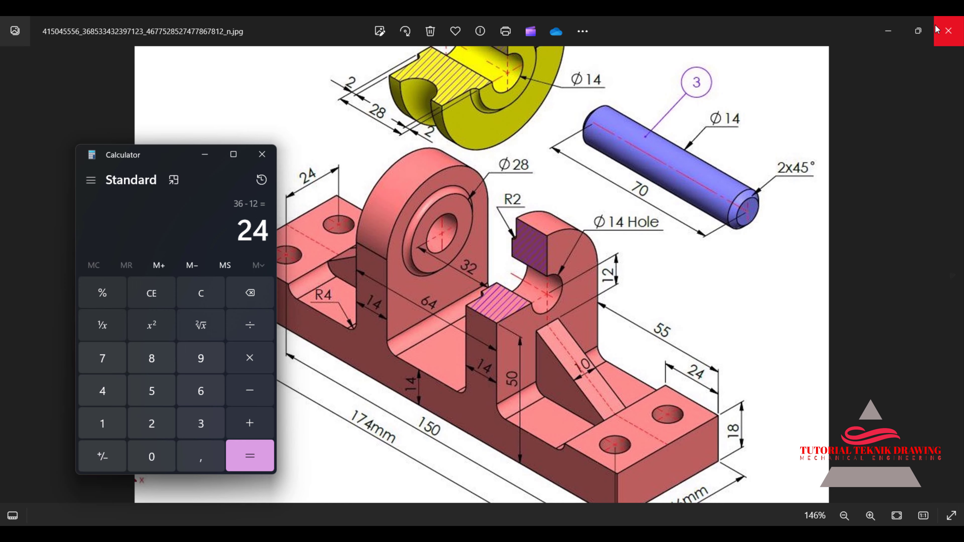
pyautogui.click(888, 30)
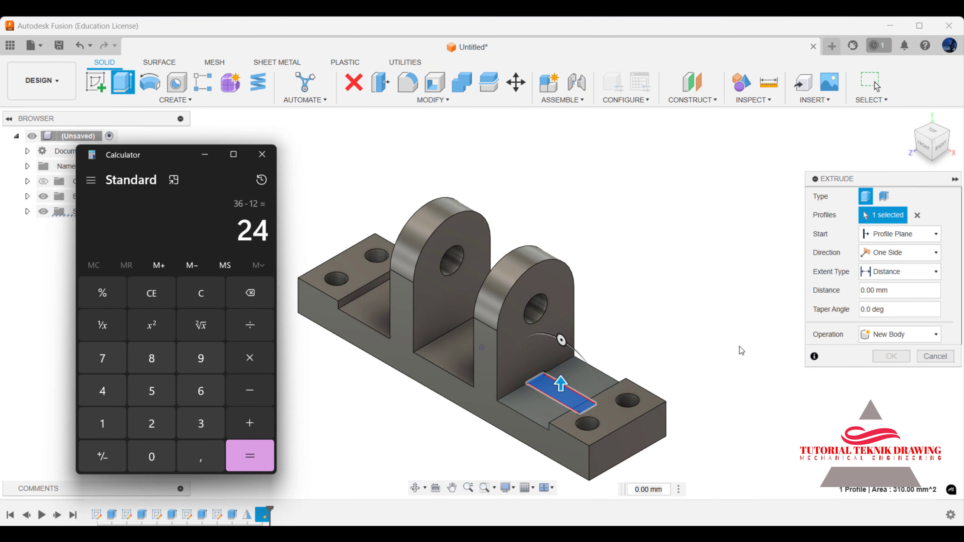
# Extrude the 10 mm strip 24 mm high, joined to the base, and select its front face.
pyautogui.click(881, 296)
pyautogui.moveTo(884, 293); pyautogui.dragTo(854, 291)
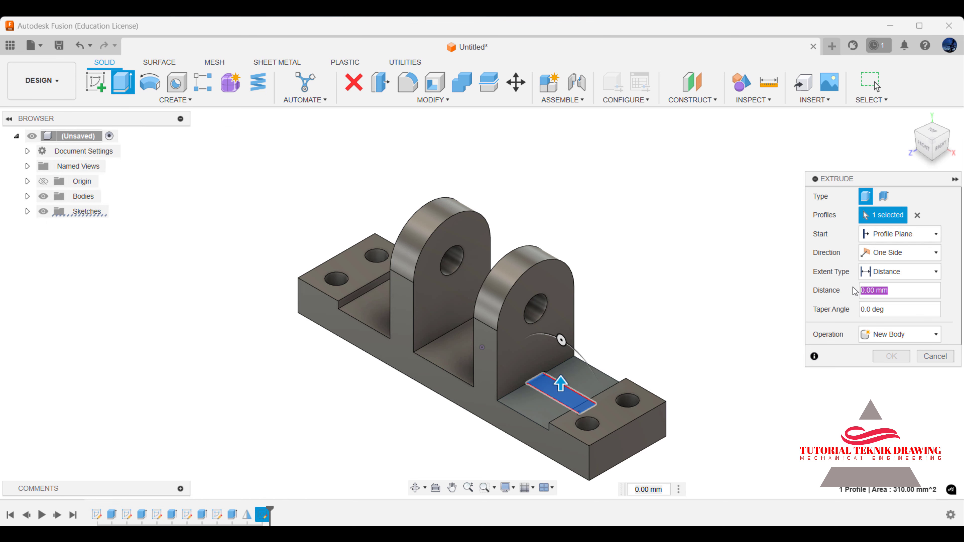
pyautogui.write('24')
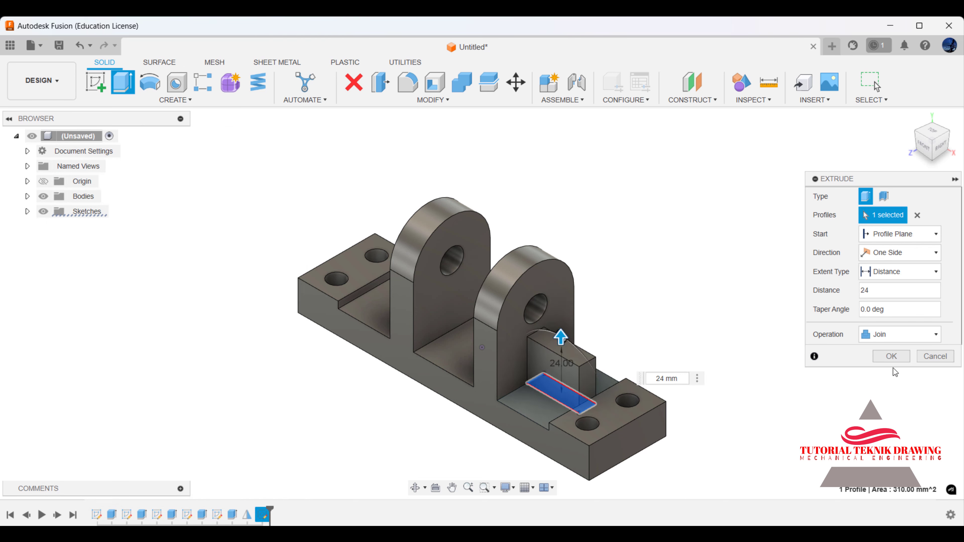
pyautogui.click(891, 356)
pyautogui.scroll(3, 567, 422)
pyautogui.scroll(3, 565, 413)
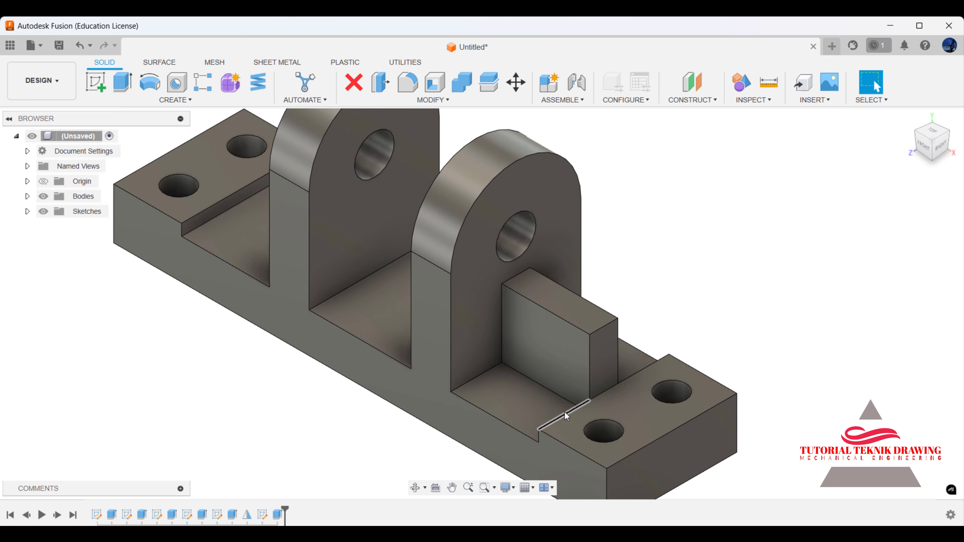
pyautogui.click(558, 353)
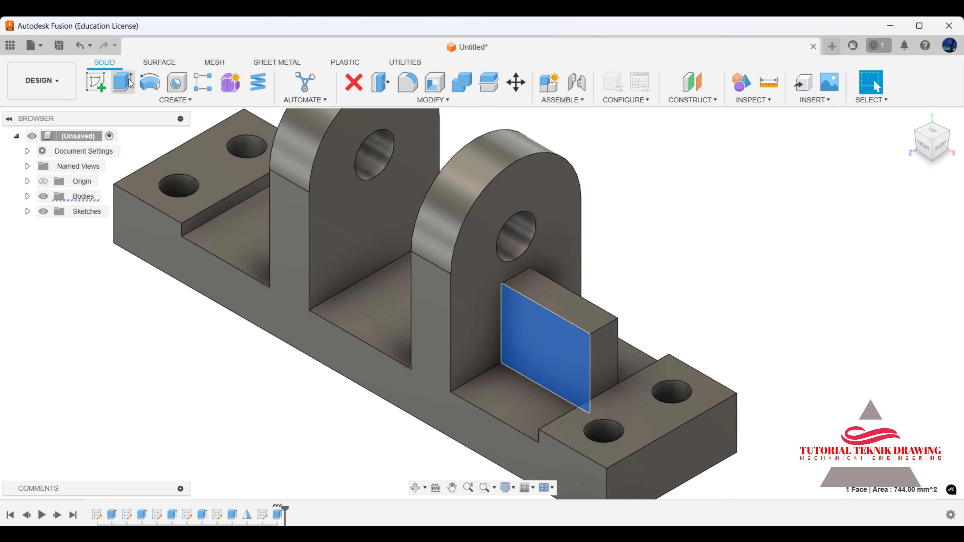
# Sketch on the block's front face, projecting its right and top edges.
pyautogui.click(103, 81)
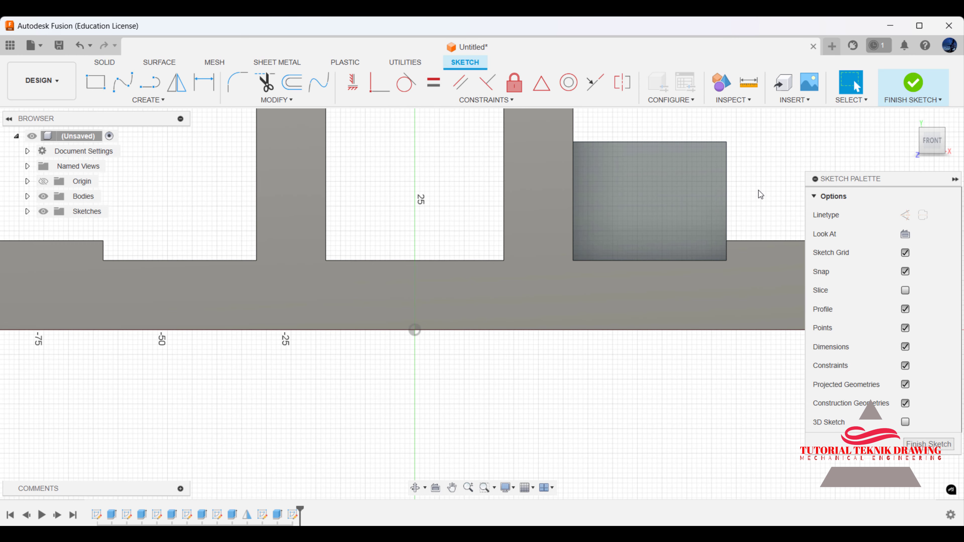
pyautogui.rightClick(687, 142)
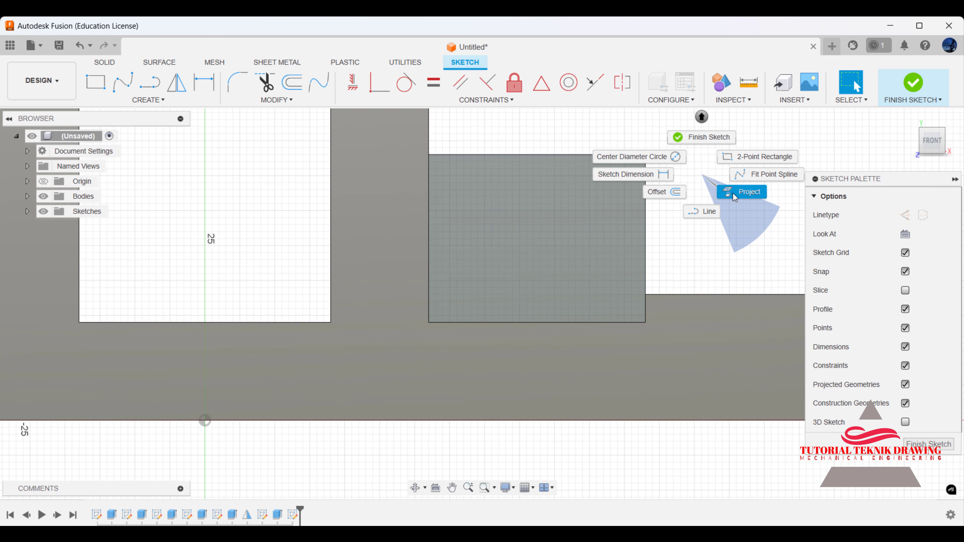
pyautogui.click(736, 195)
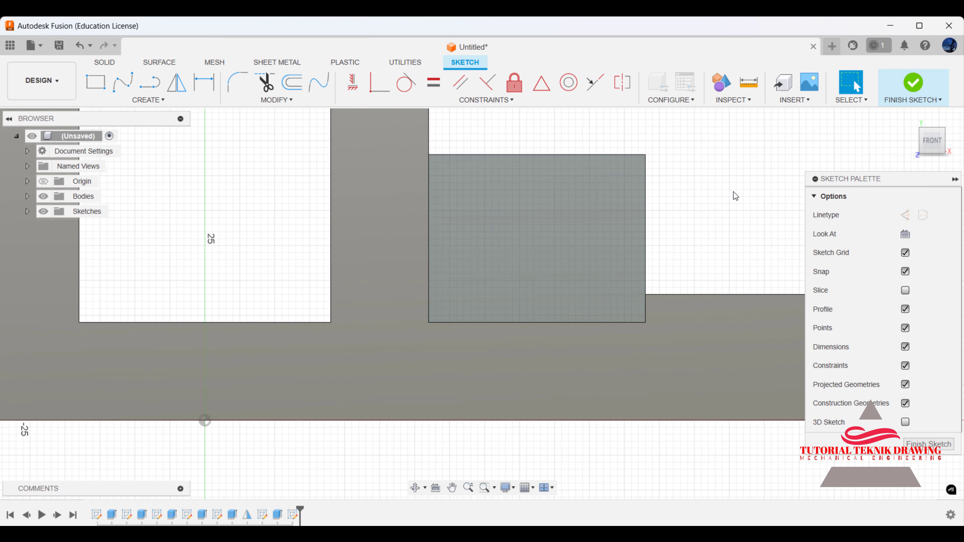
pyautogui.click(645, 164)
pyautogui.click(606, 156)
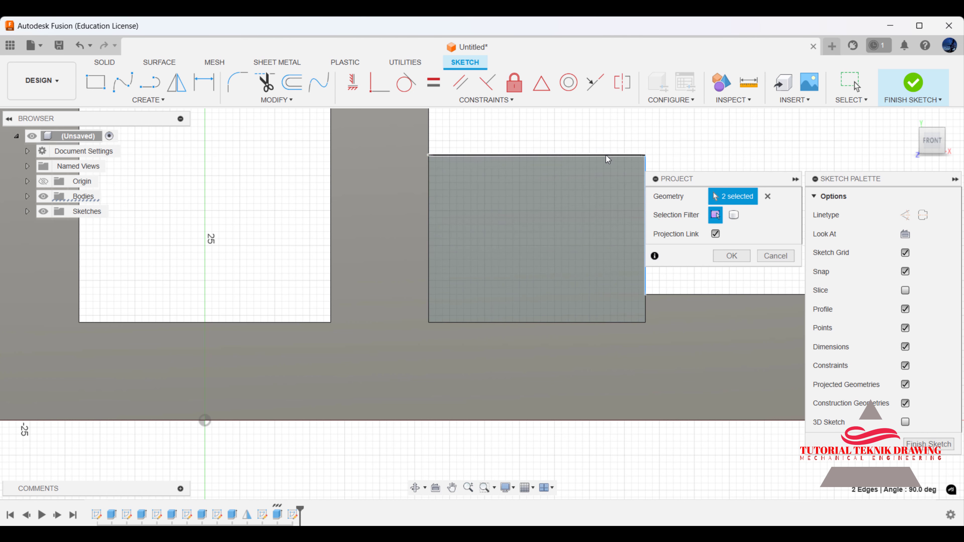
pyautogui.click(732, 255)
# Draw a corner-to-corner diagonal line across the block face and finish the sketch.
pyautogui.press('l')
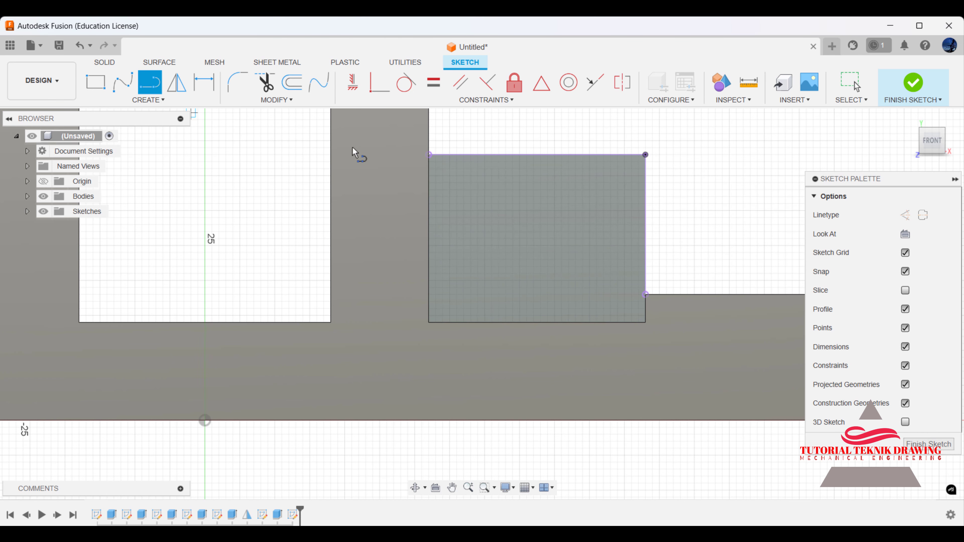
pyautogui.click(429, 155)
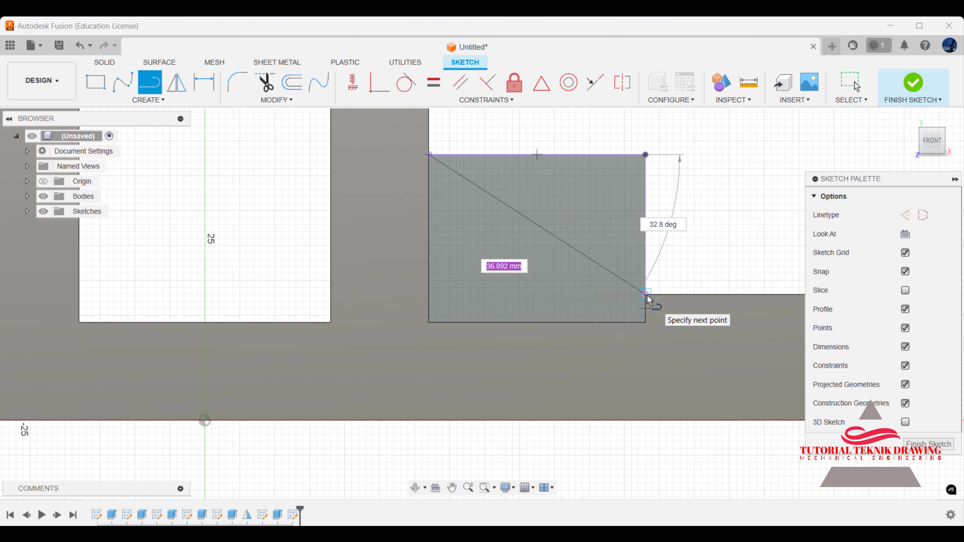
pyautogui.doubleClick(645, 294)
pyautogui.click(906, 85)
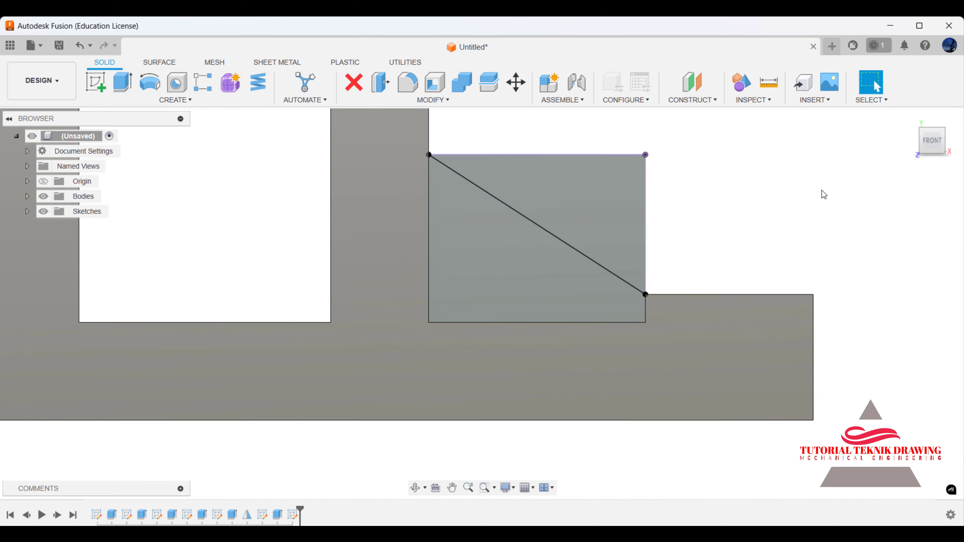
pyautogui.click(911, 118)
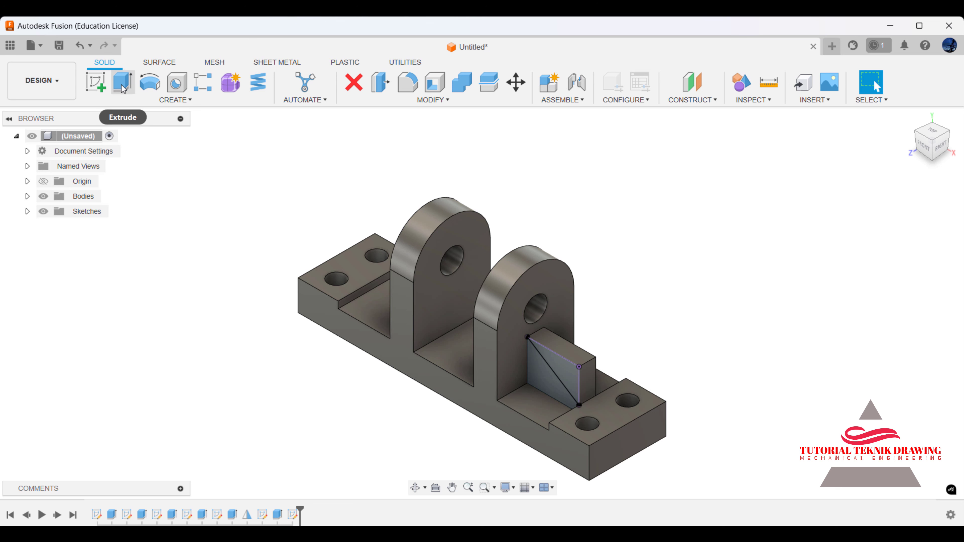
# Extrude-cut the triangle profile away, leaving a sloped triangular rib.
pyautogui.click(122, 82)
pyautogui.click(569, 376)
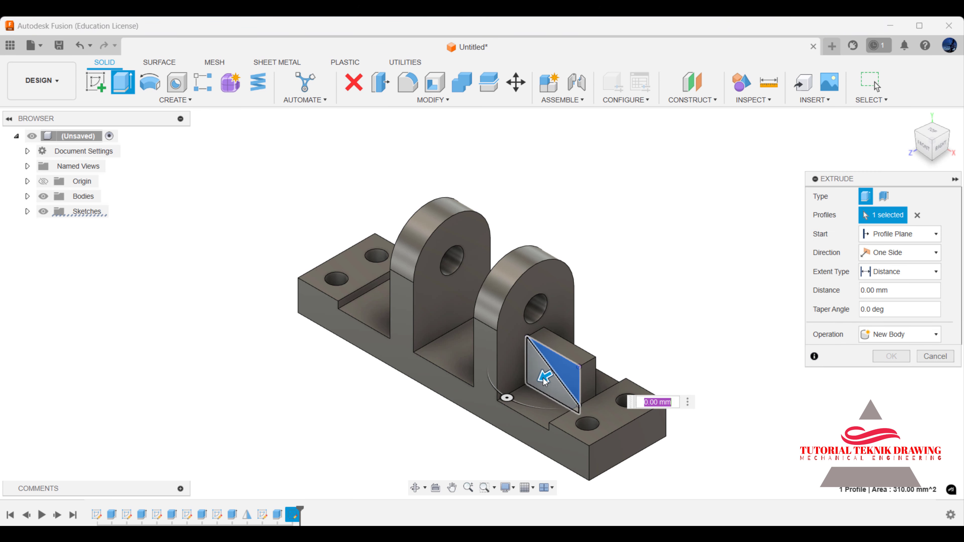
pyautogui.press('Return')
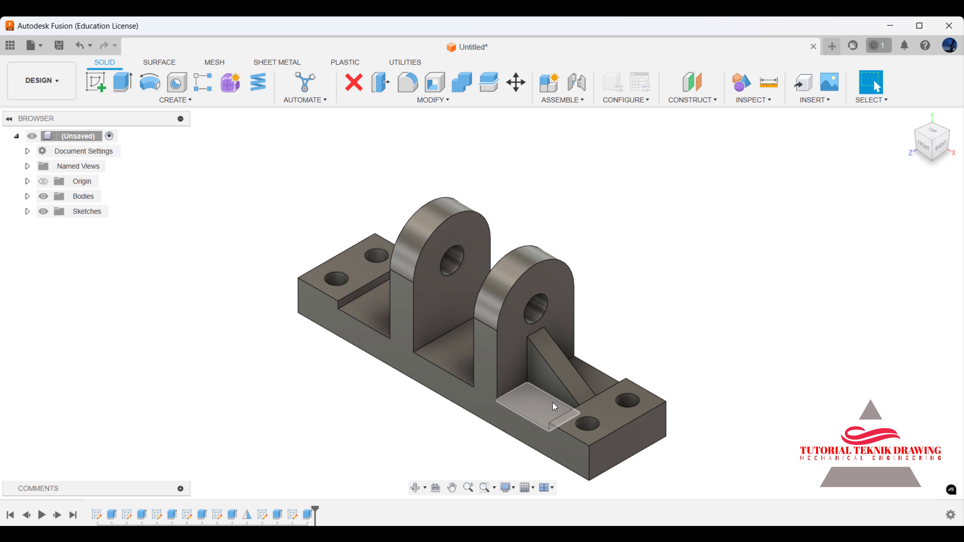
pyautogui.scroll(1, 553, 402)
pyautogui.scroll(1, 553, 396)
pyautogui.hotkey('alt', 'Tab')
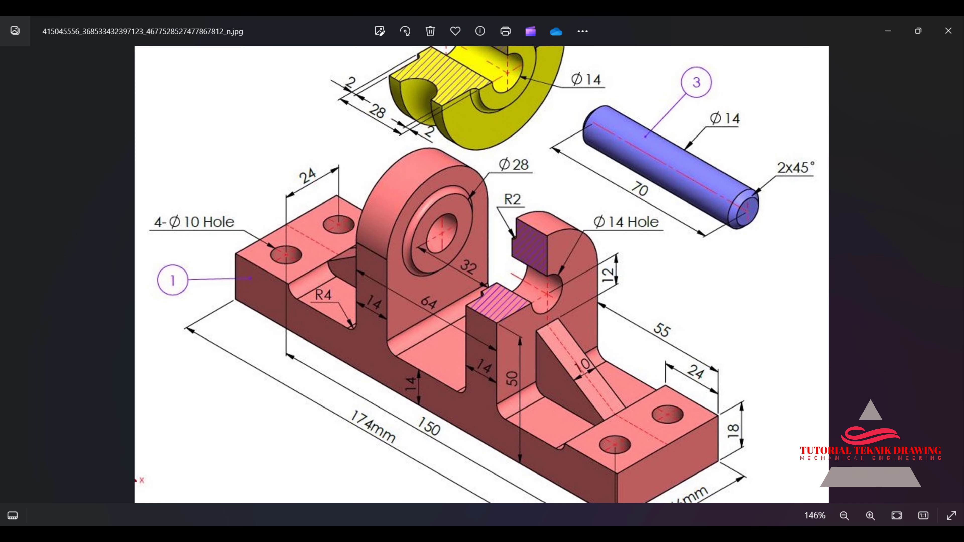
pyautogui.hotkey('alt', 'Tab')
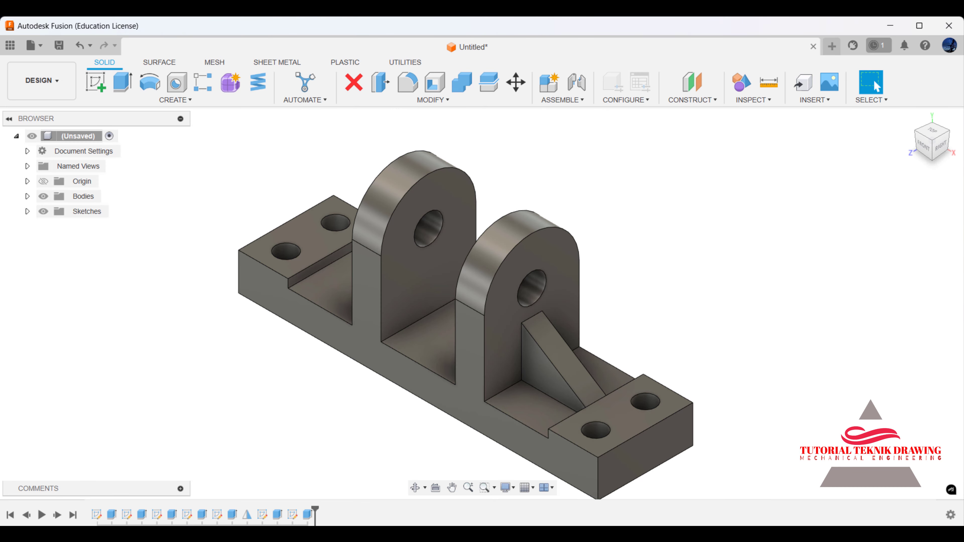
pyautogui.hotkey('alt', 'Tab')
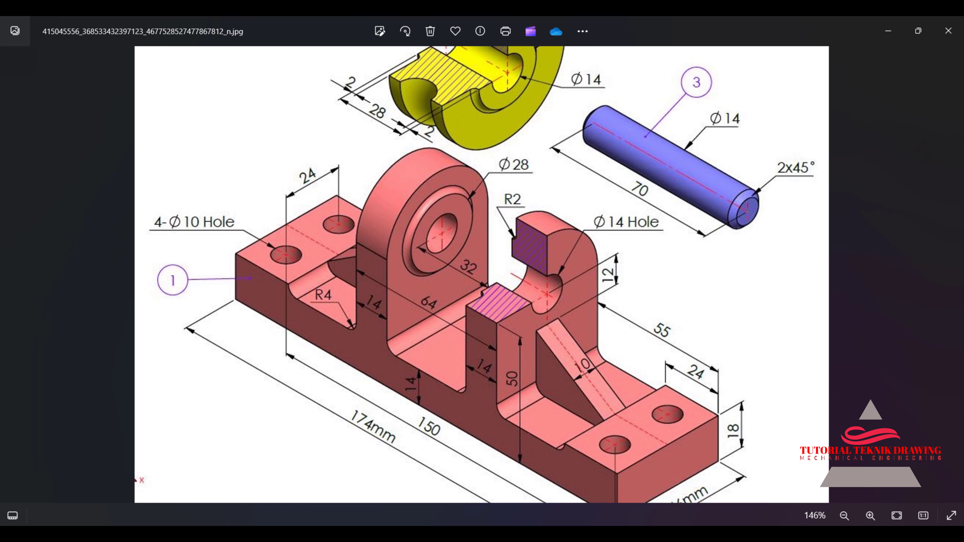
pyautogui.hotkey('alt', 'Tab')
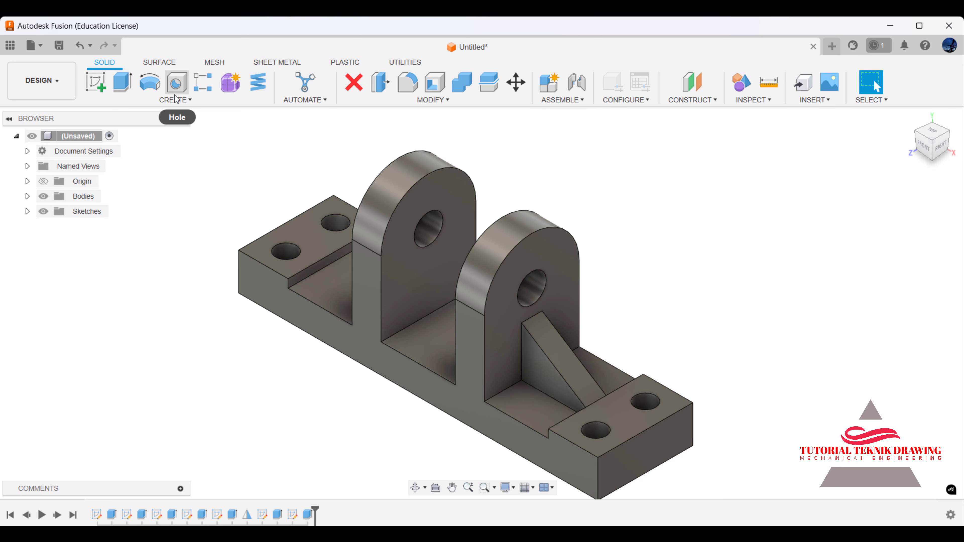
# Set up a Faces-type mirror of the rib's sloped face across the bracket's middle plane.
pyautogui.click(177, 82)
pyautogui.click(188, 101)
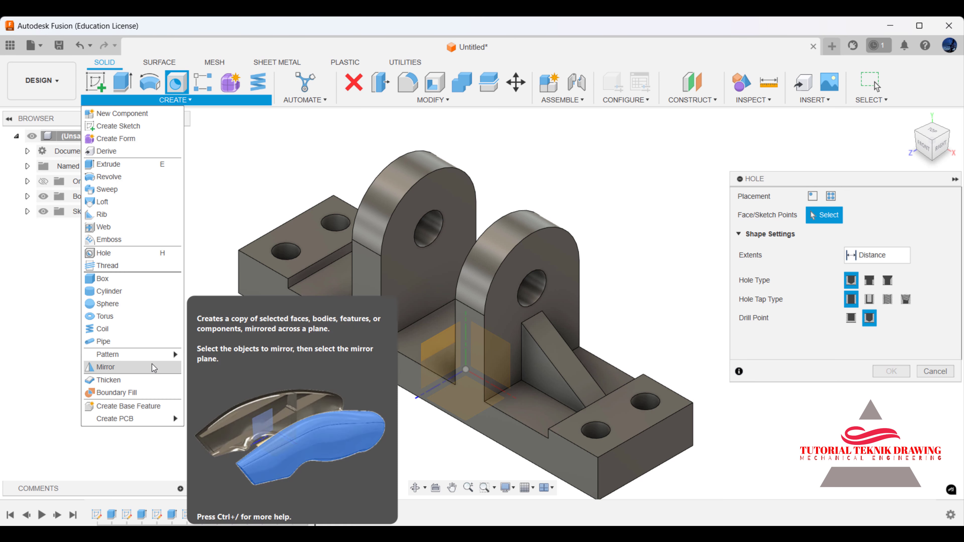
pyautogui.click(167, 367)
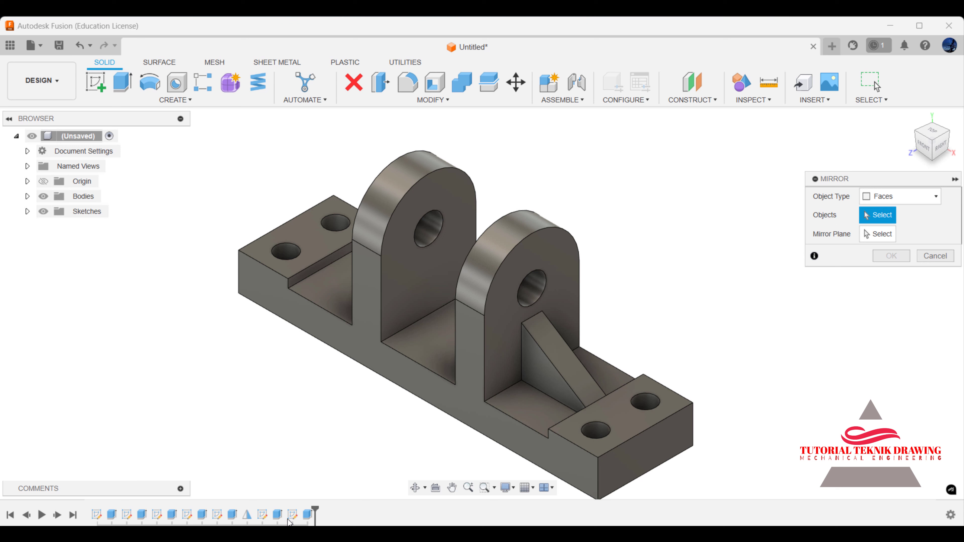
pyautogui.click(308, 515)
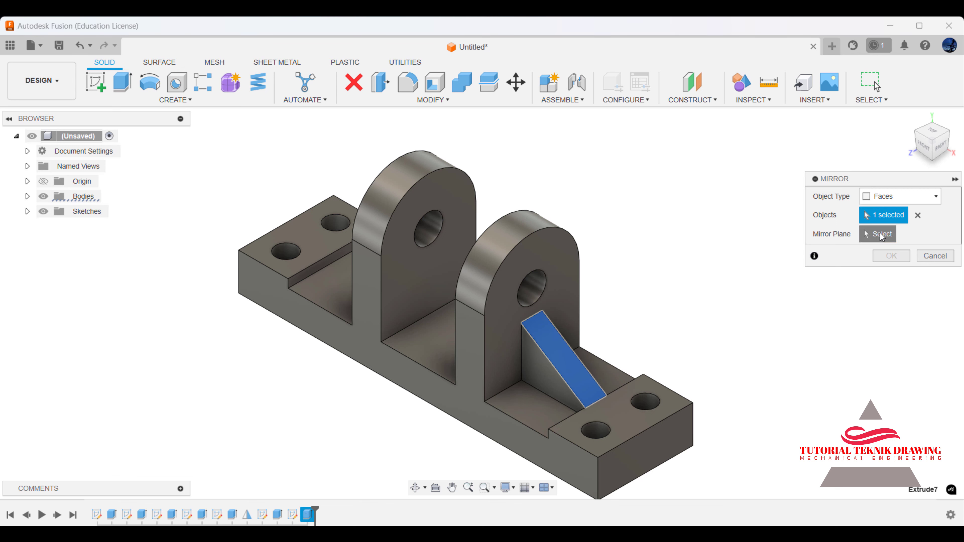
pyautogui.click(444, 339)
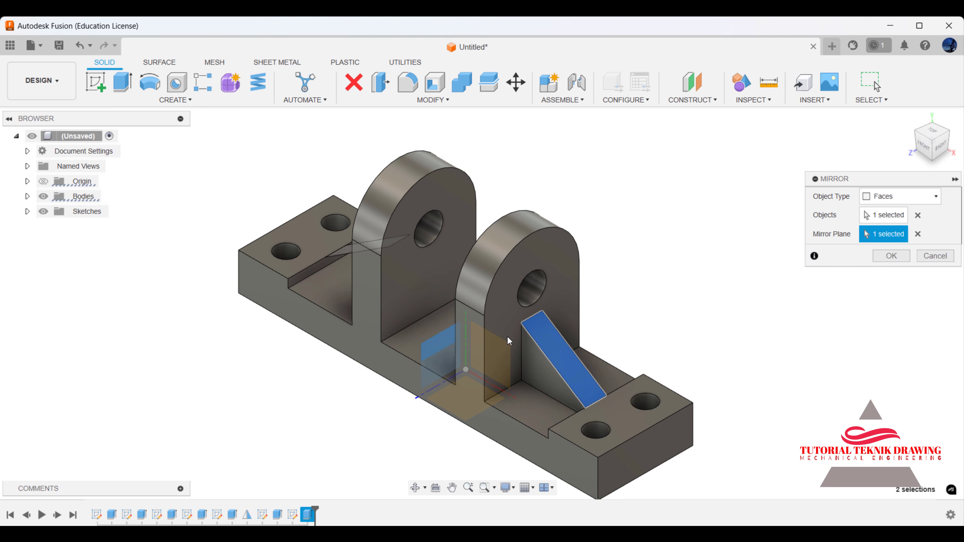
pyautogui.click(877, 198)
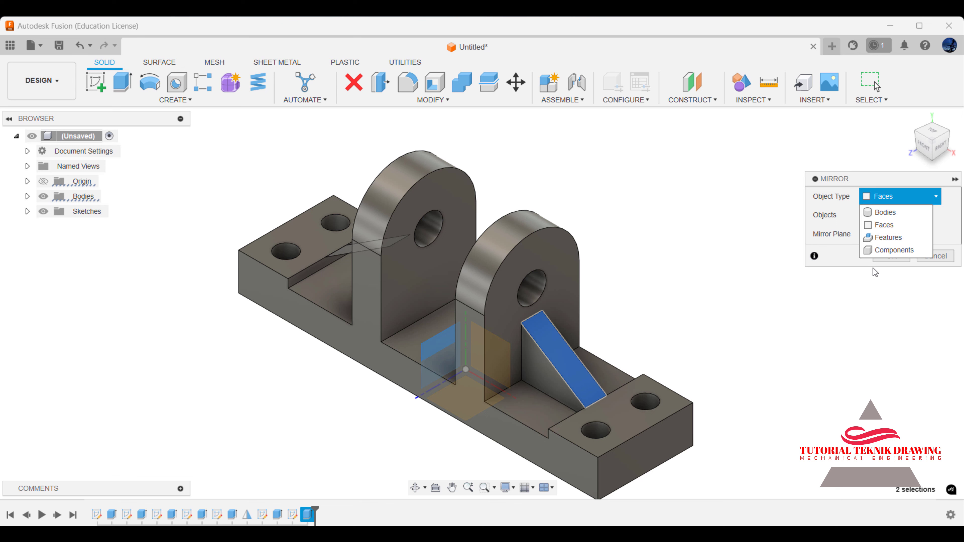
pyautogui.click(878, 289)
pyautogui.click(881, 200)
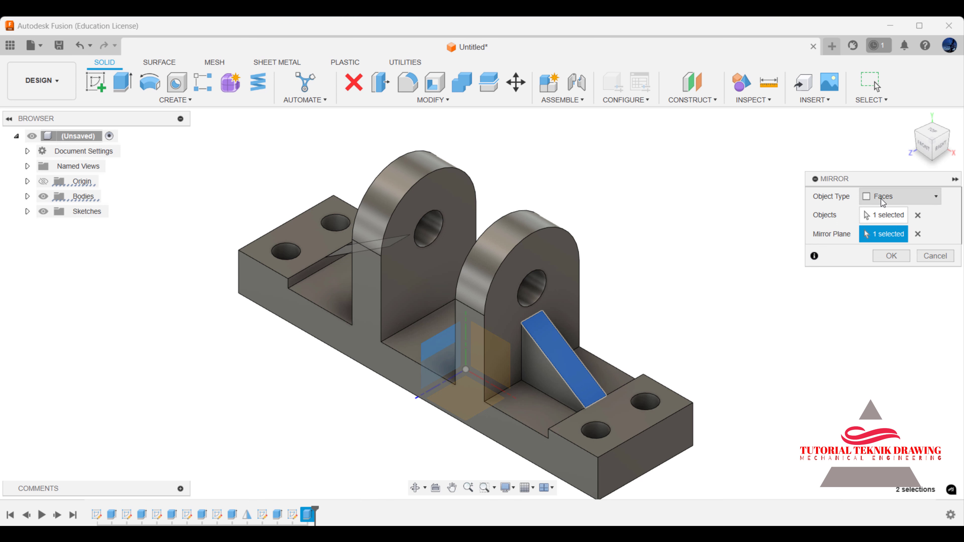
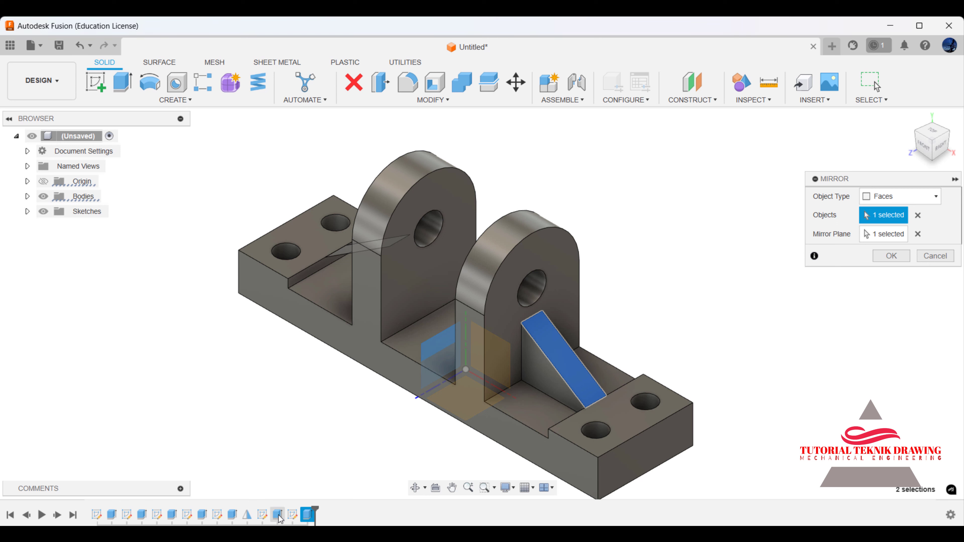
# Clear the mirror selection and retry the rib mirror as Components, then as Features.
pyautogui.click(918, 215)
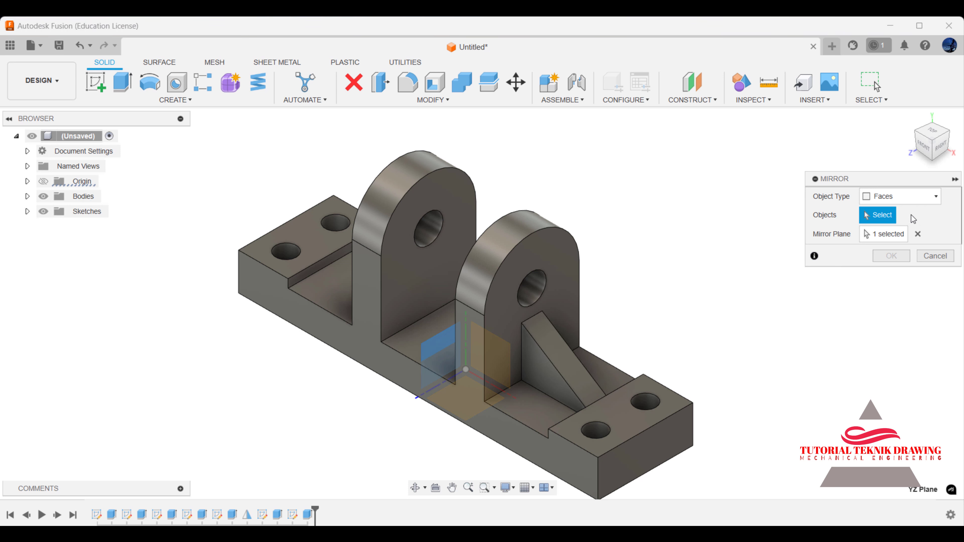
pyautogui.click(277, 516)
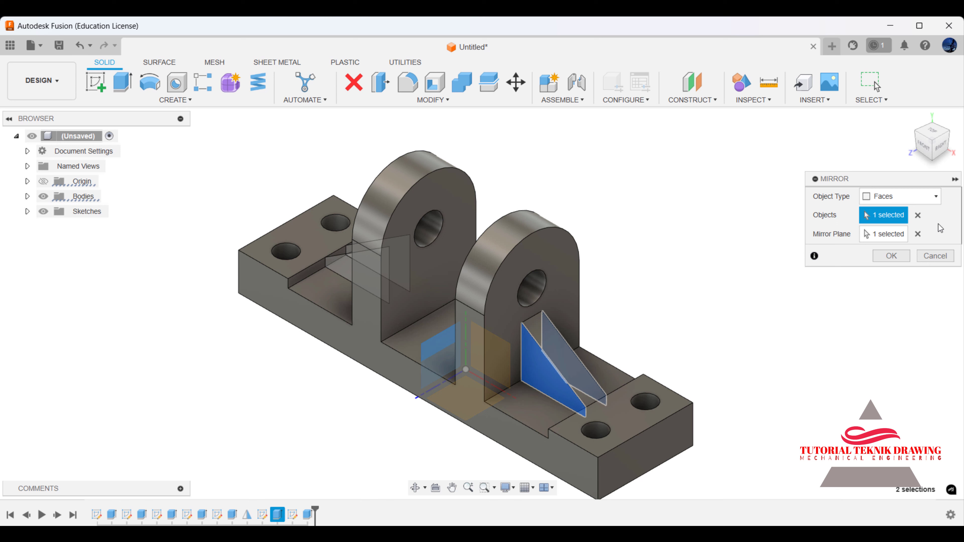
pyautogui.click(927, 196)
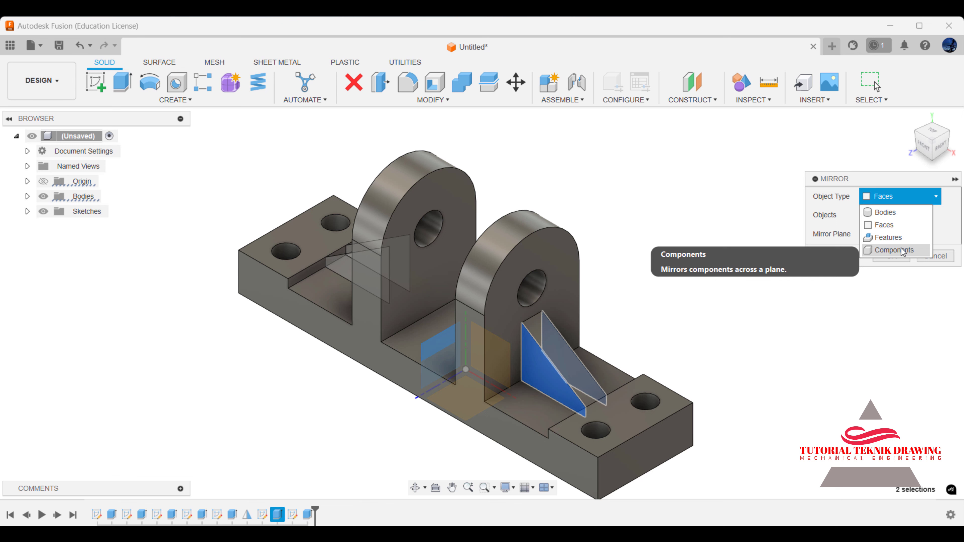
pyautogui.click(901, 248)
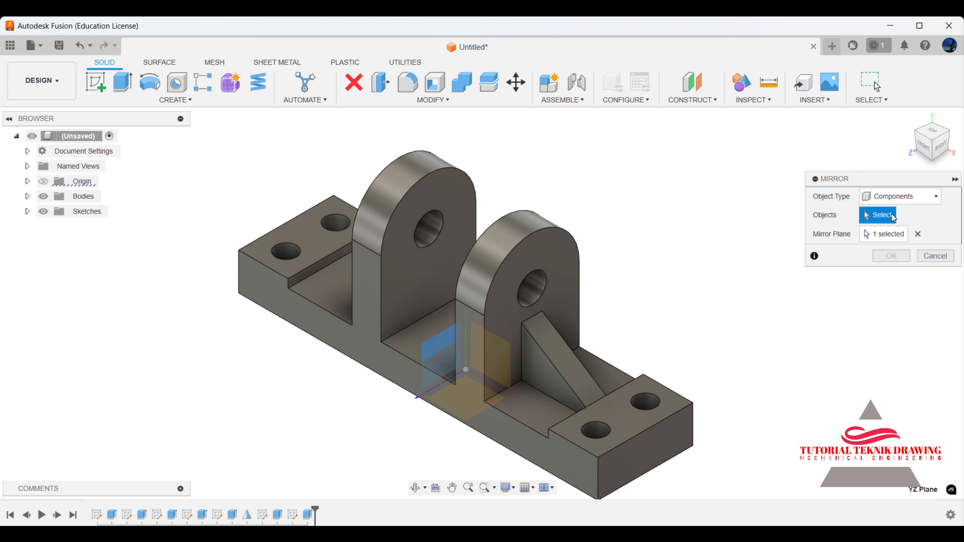
pyautogui.click(926, 197)
pyautogui.click(896, 235)
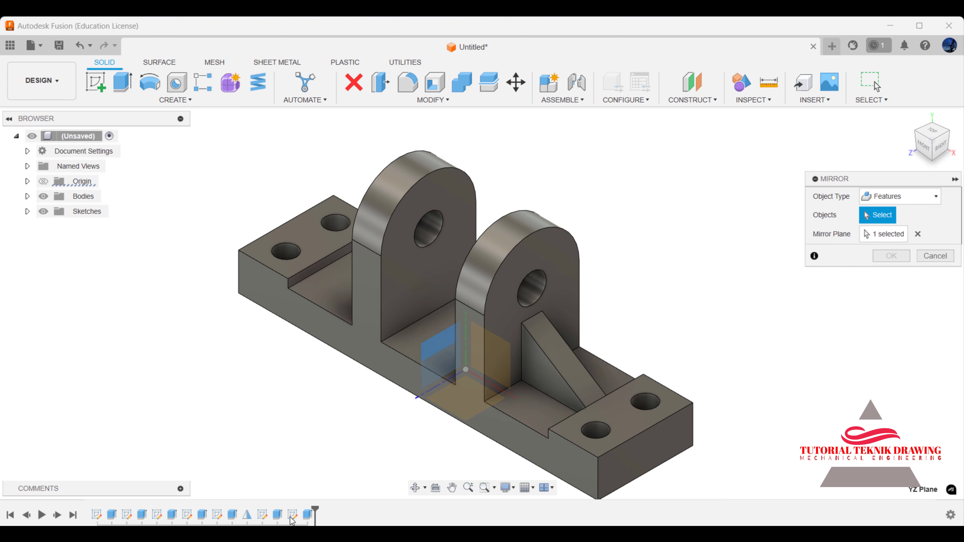
pyautogui.click(277, 515)
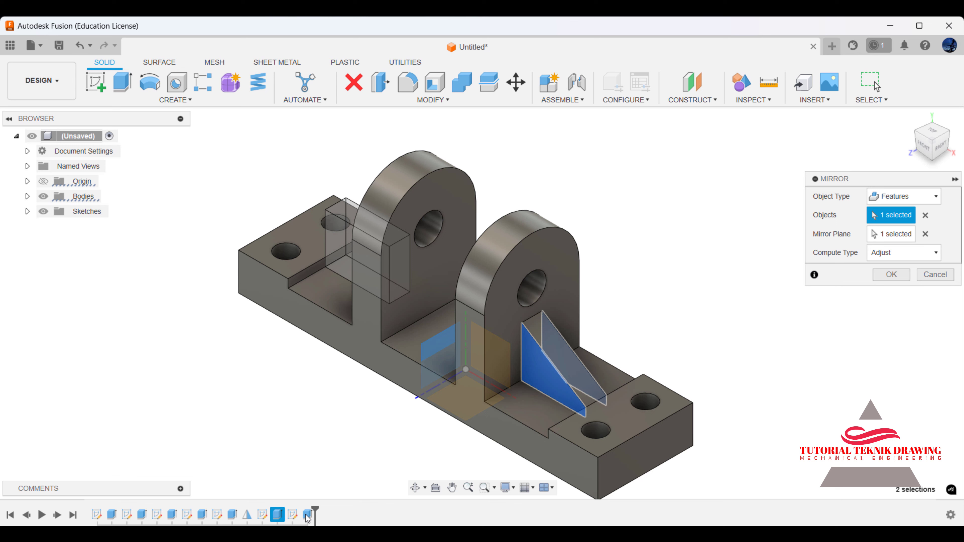
# Switch back to Faces, reselect the rib and confirm; the mirror fails with a Mirror2 error.
pyautogui.click(904, 196)
pyautogui.click(897, 223)
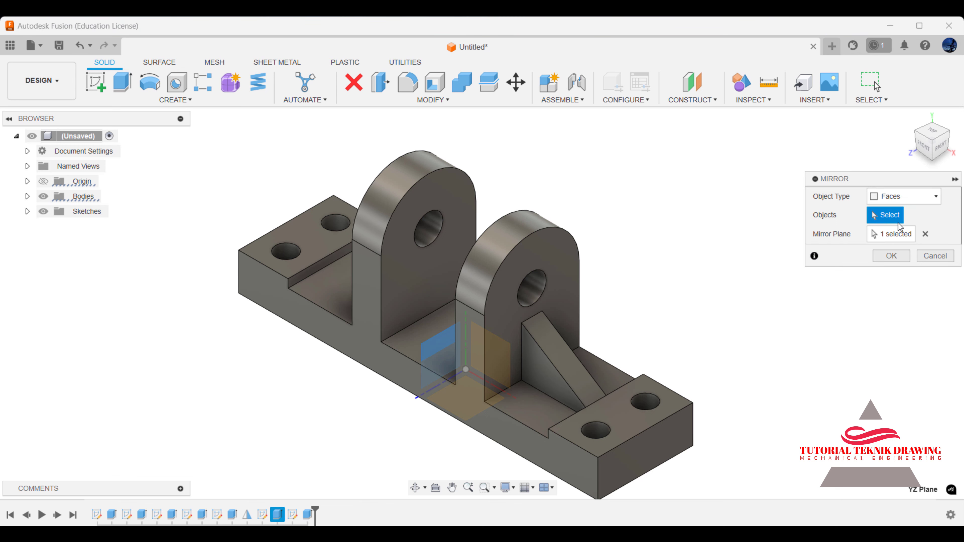
pyautogui.click(305, 516)
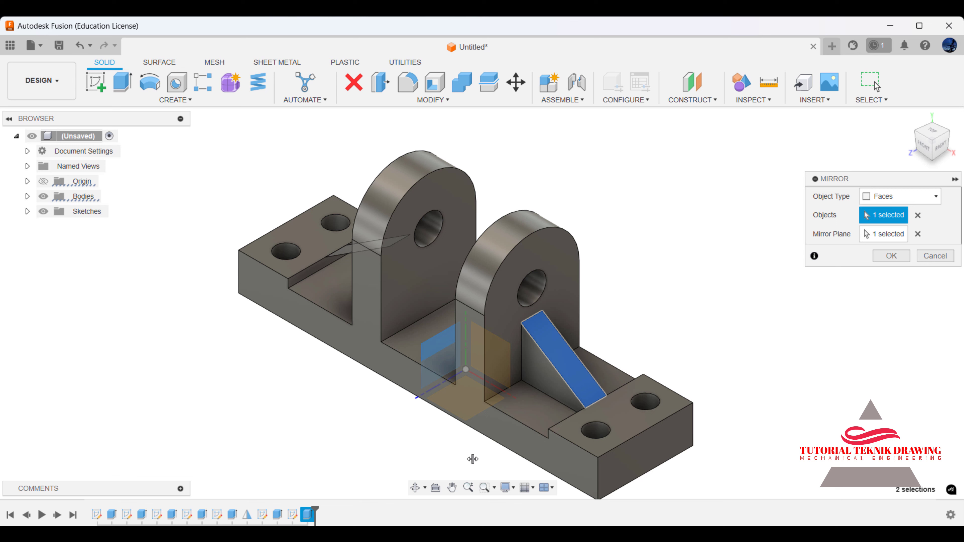
pyautogui.click(277, 514)
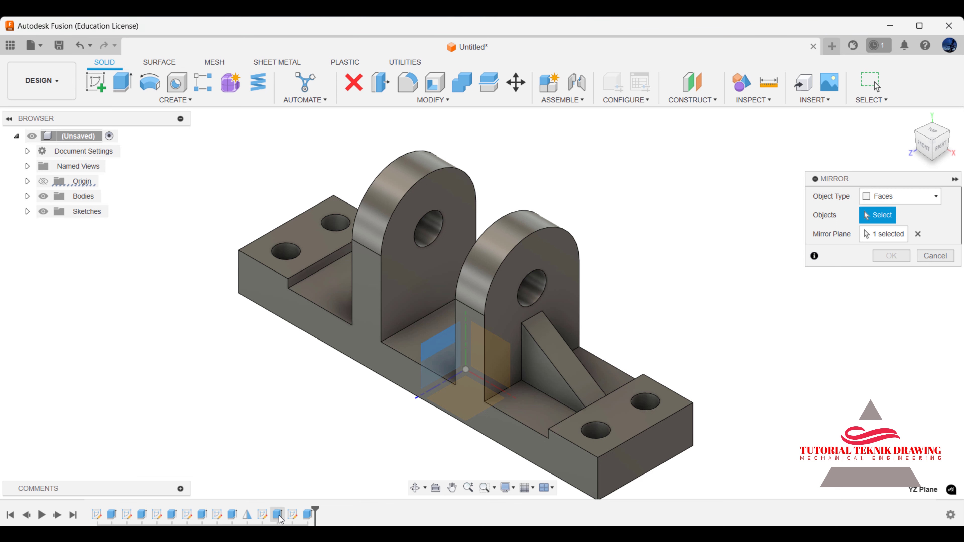
pyautogui.click(893, 256)
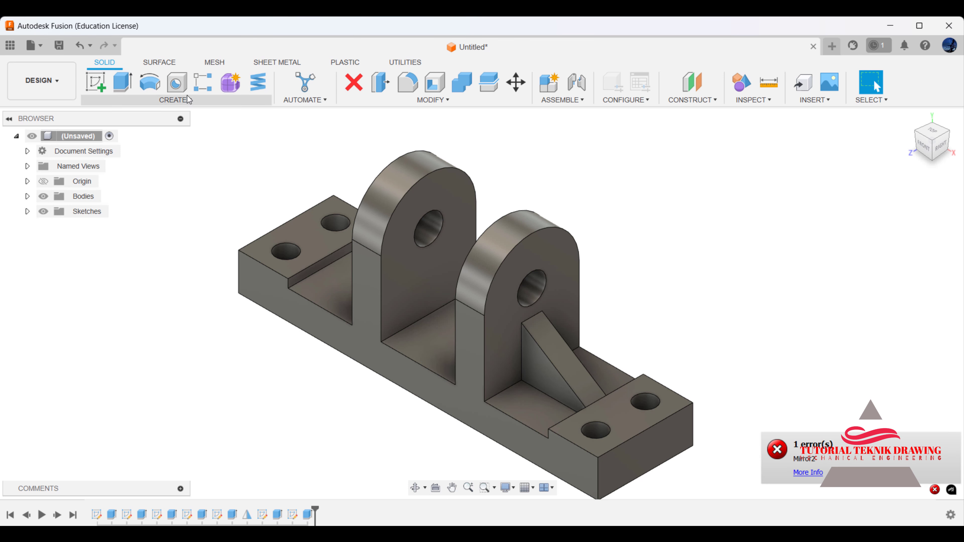
# Start a new mirror and select the rib's three faces as the objects.
pyautogui.click(174, 100)
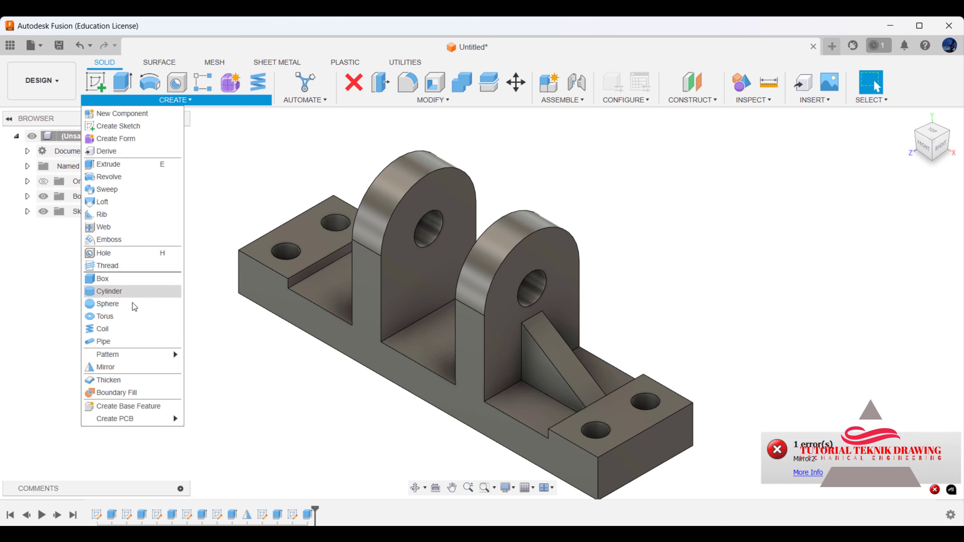
pyautogui.click(114, 367)
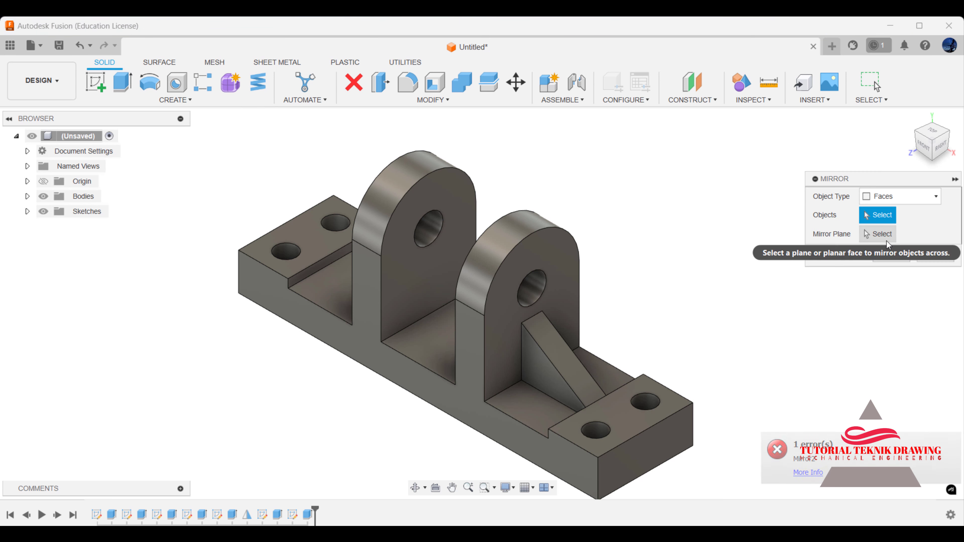
pyautogui.click(552, 365)
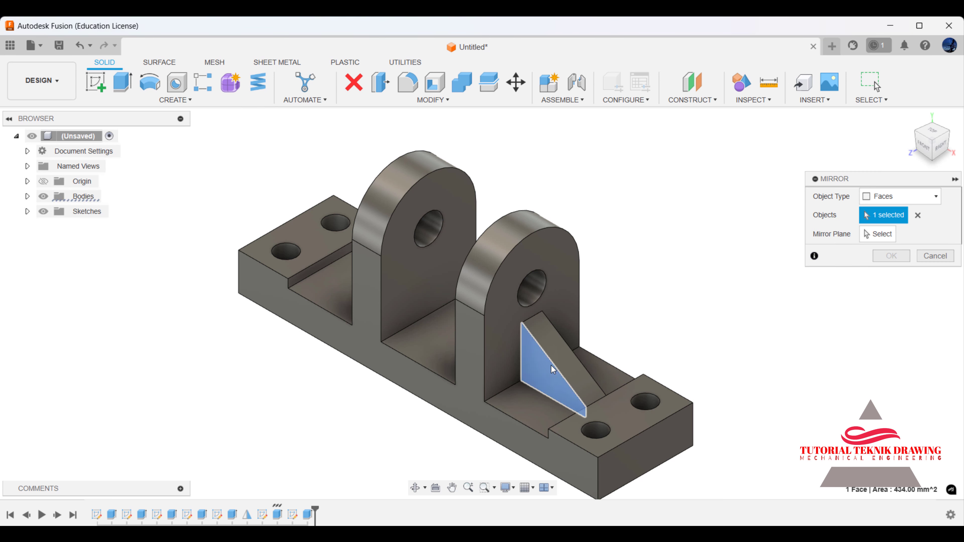
pyautogui.click(563, 359)
pyautogui.click(415, 488)
pyautogui.moveTo(473, 363); pyautogui.dragTo(383, 349)
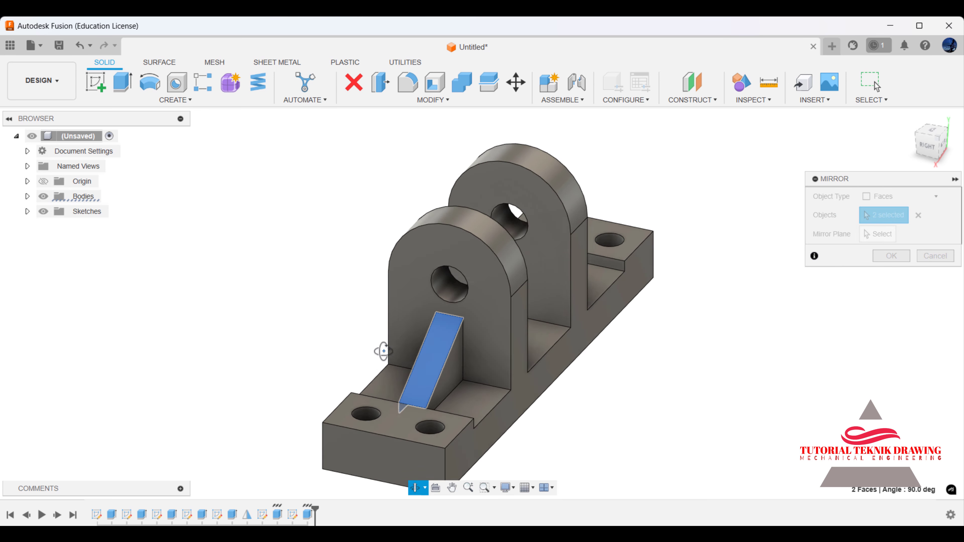
pyautogui.rightClick(546, 334)
pyautogui.click(587, 334)
pyautogui.click(456, 371)
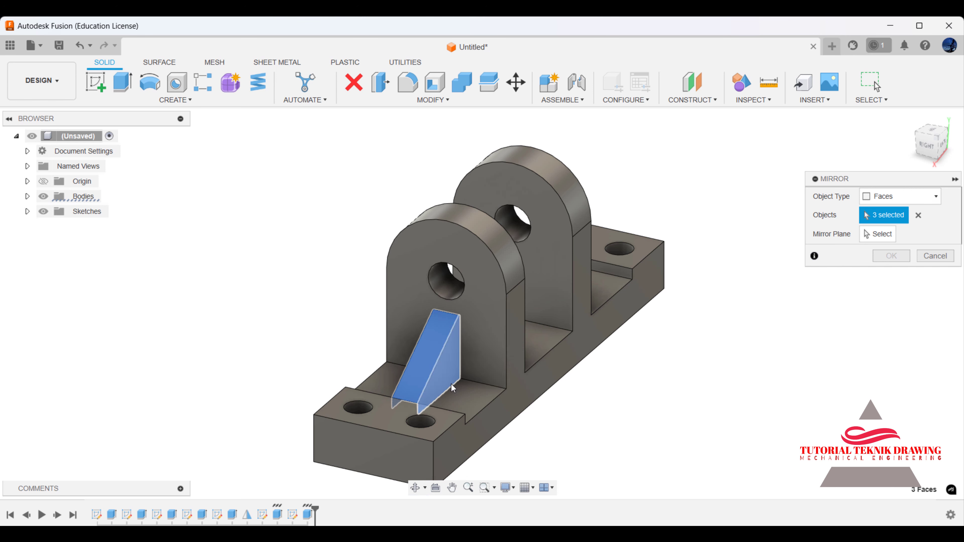
# Use the YZ origin plane as mirror plane to create the second rib.
pyautogui.click(415, 488)
pyautogui.moveTo(475, 380); pyautogui.dragTo(608, 382)
pyautogui.rightClick(630, 245)
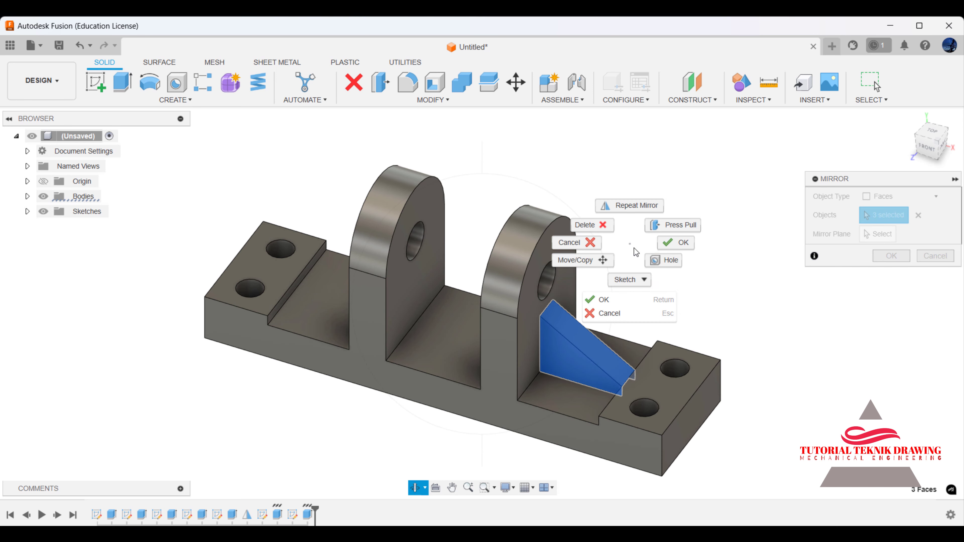
pyautogui.click(669, 247)
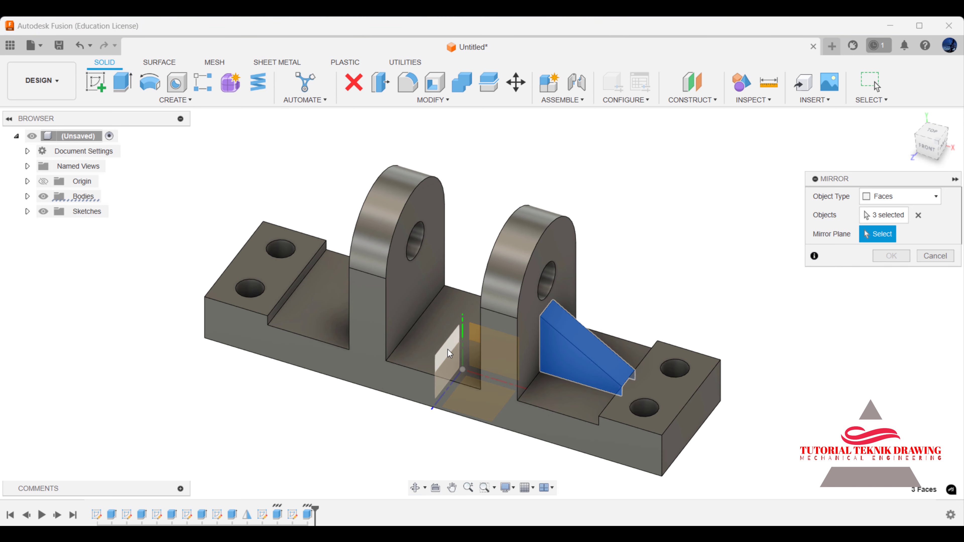
pyautogui.click(447, 349)
pyautogui.click(888, 255)
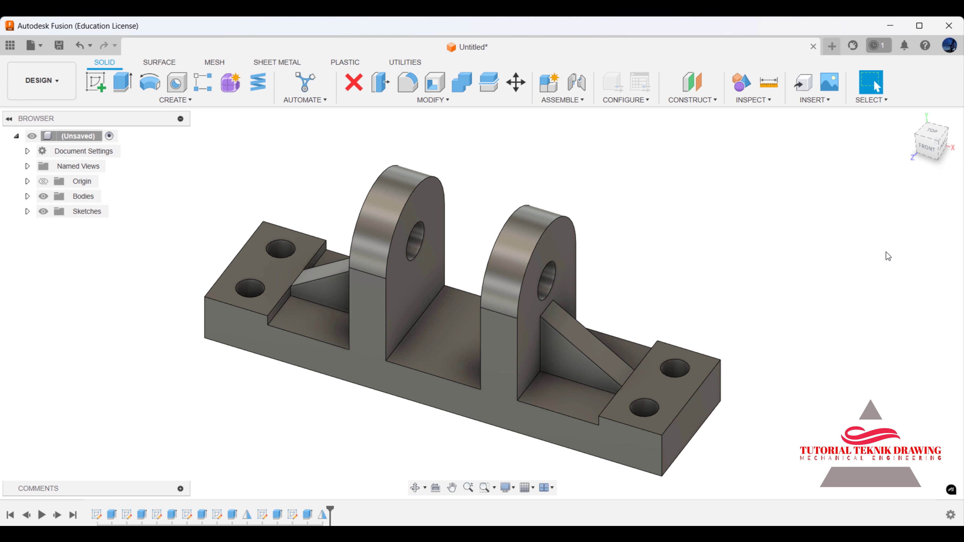
# Inspect both ribs on the bracket, then review the reference drawing in Photos.
pyautogui.click(415, 487)
pyautogui.moveTo(465, 342); pyautogui.dragTo(439, 346)
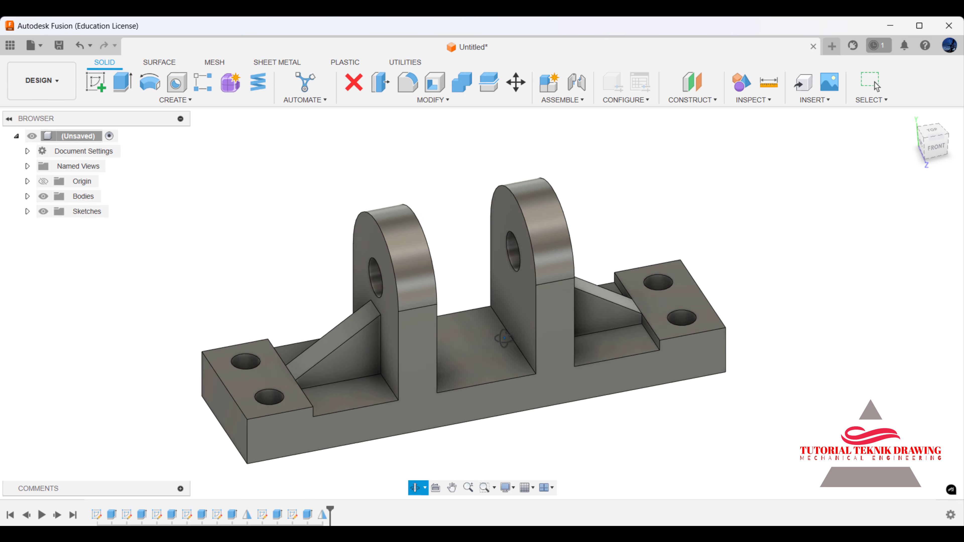
pyautogui.rightClick(448, 265)
pyautogui.click(482, 268)
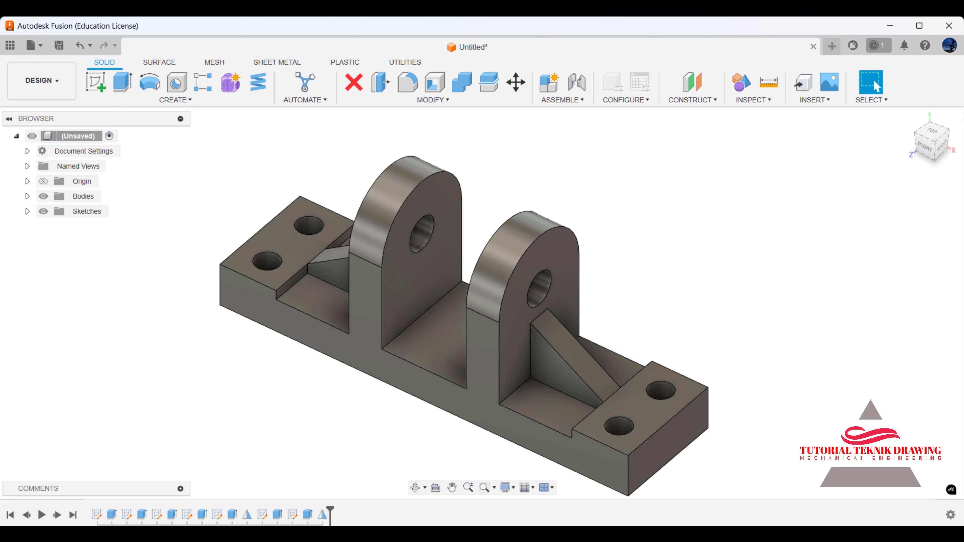
pyautogui.hotkey('alt', 'Tab')
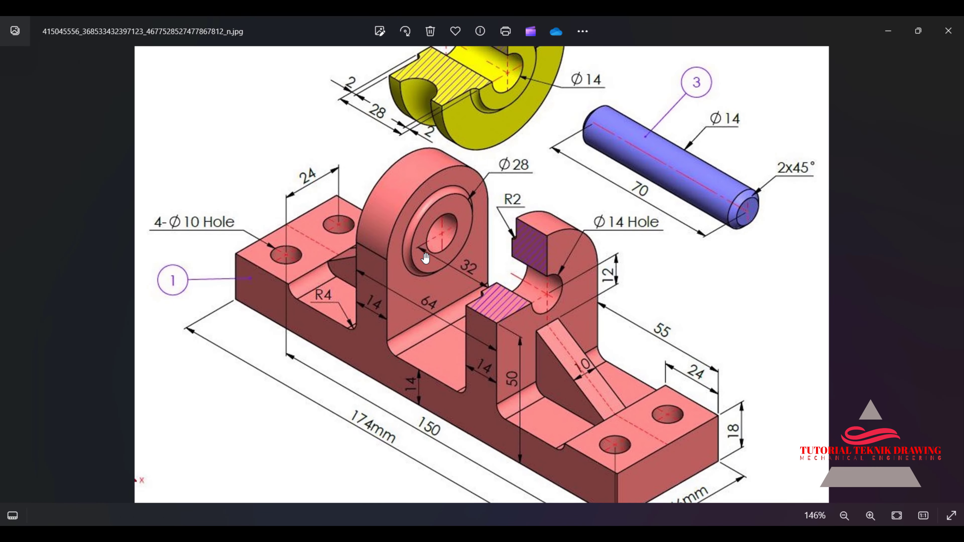
pyautogui.scroll(-1, 435, 241)
pyautogui.scroll(-1, 532, 110)
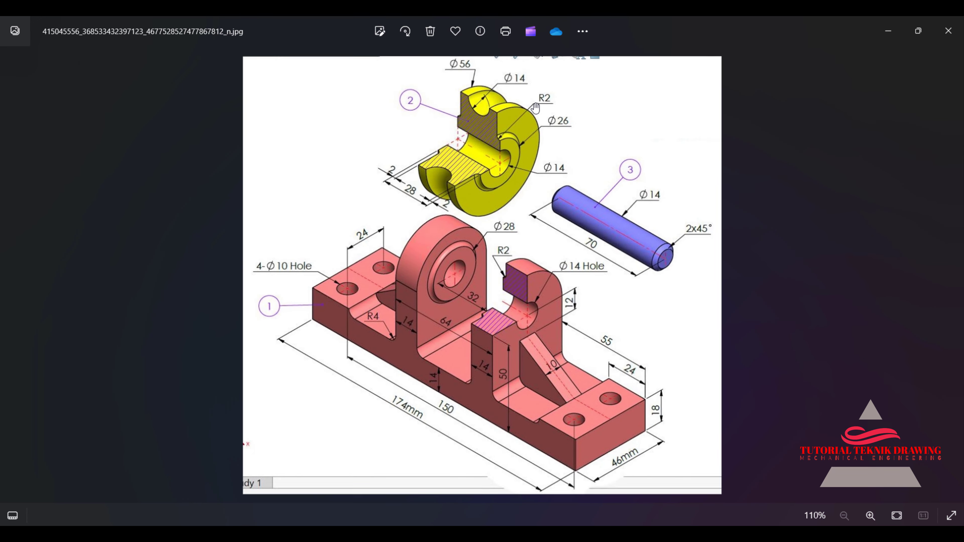
pyautogui.scroll(2, 536, 108)
# Start a sketch on the left lug face with a circle centred on its hole.
pyautogui.click(888, 31)
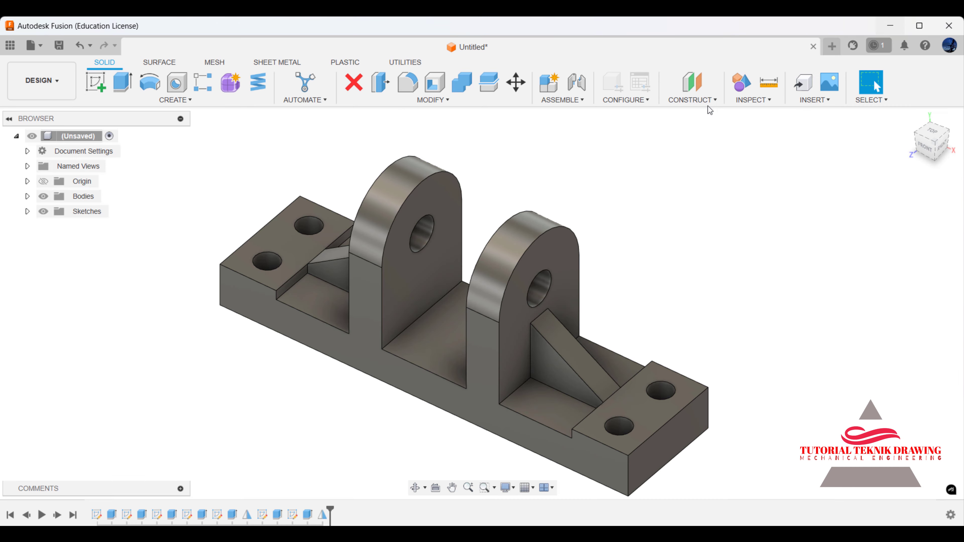
pyautogui.click(450, 195)
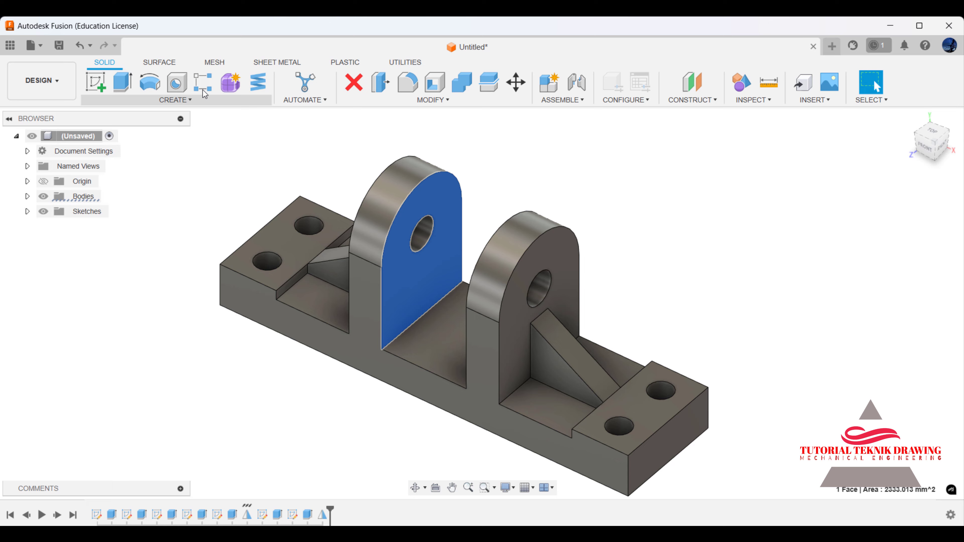
pyautogui.click(97, 86)
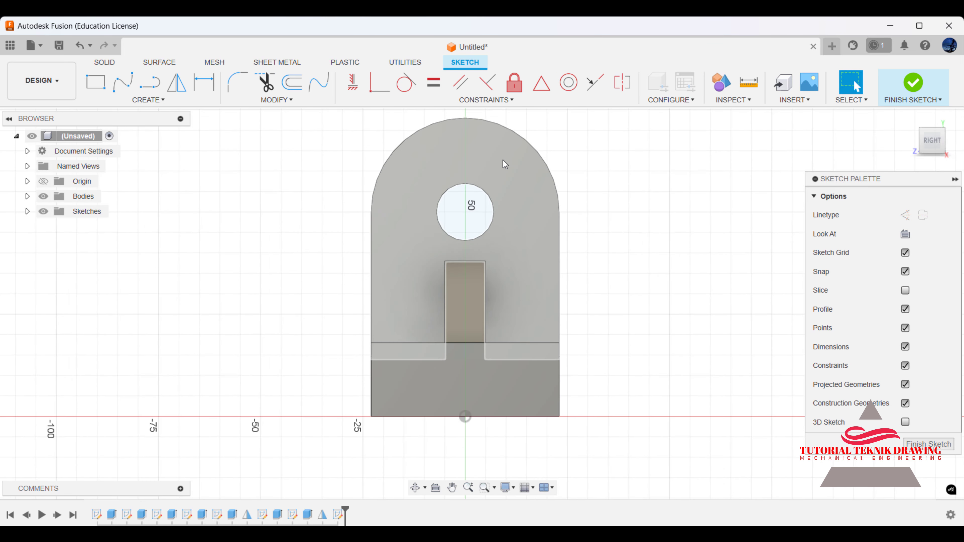
pyautogui.press('c')
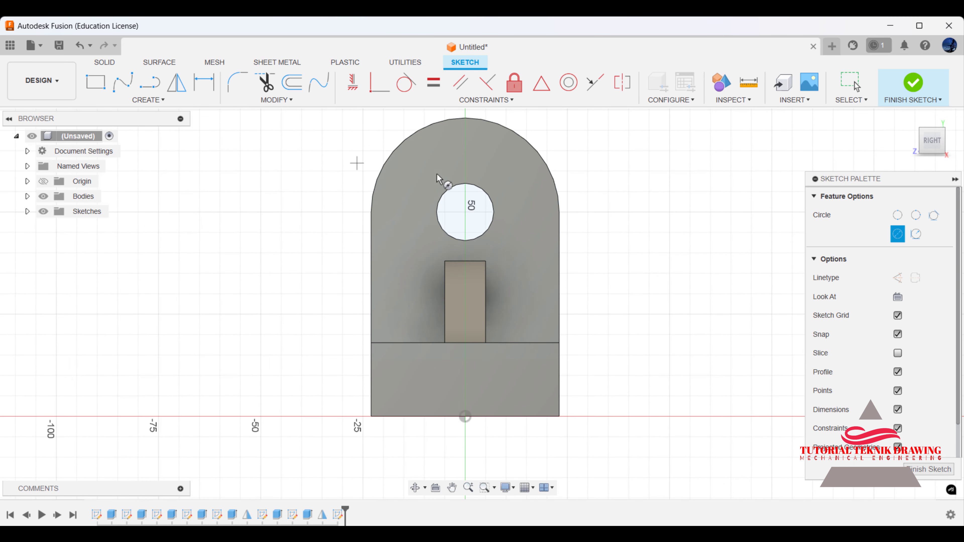
pyautogui.click(465, 212)
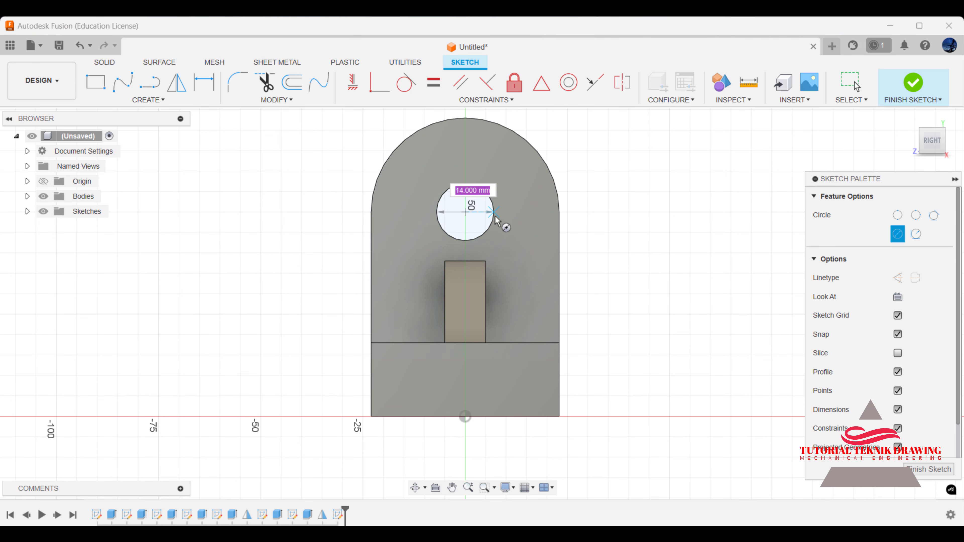
# Check the drawing, give the circle a 28 mm diameter, and finish the sketch.
pyautogui.hotkey('alt', 'Tab')
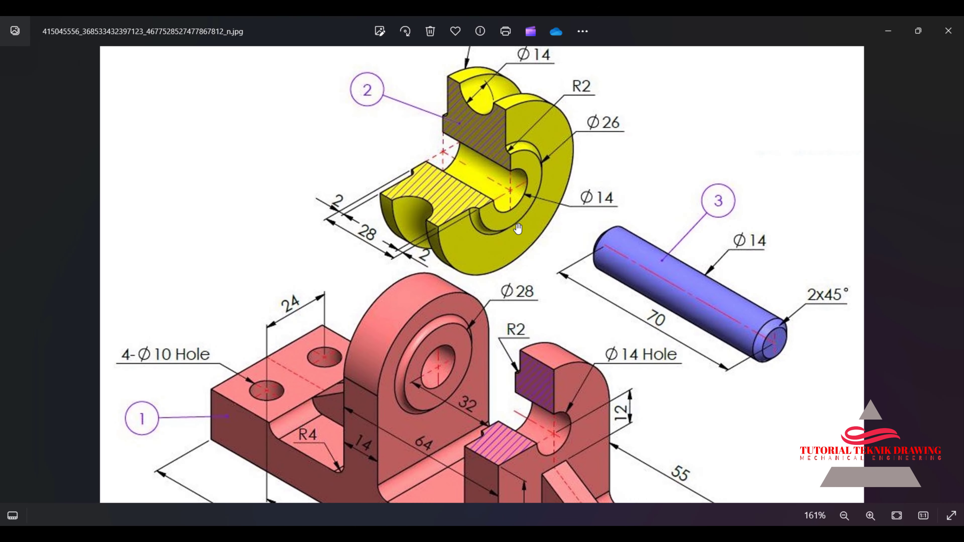
pyautogui.click(888, 30)
pyautogui.write('28')
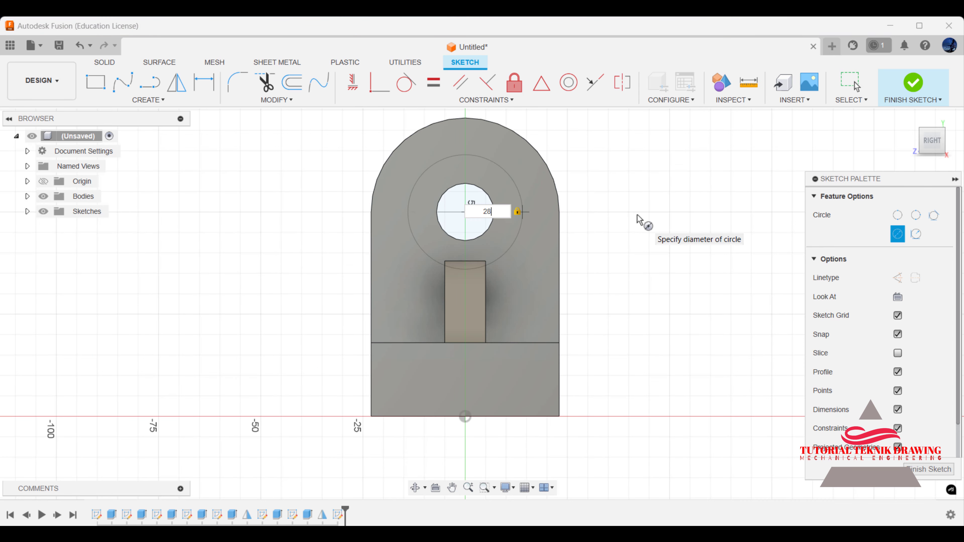
pyautogui.press('Return')
pyautogui.click(913, 82)
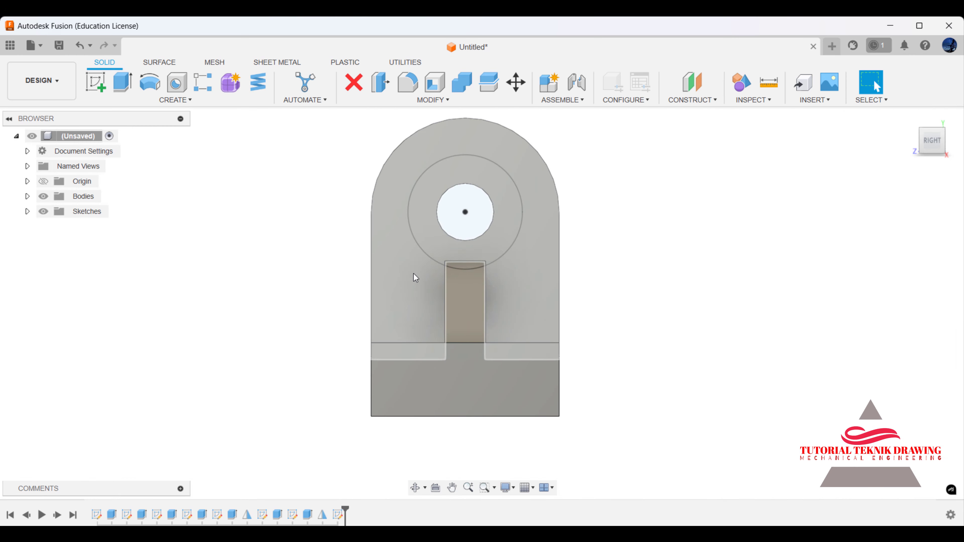
# Extrude the ring between the hole and the 28 mm circle 2 mm, joined to the bracket.
pyautogui.click(415, 488)
pyautogui.moveTo(474, 289); pyautogui.dragTo(528, 297)
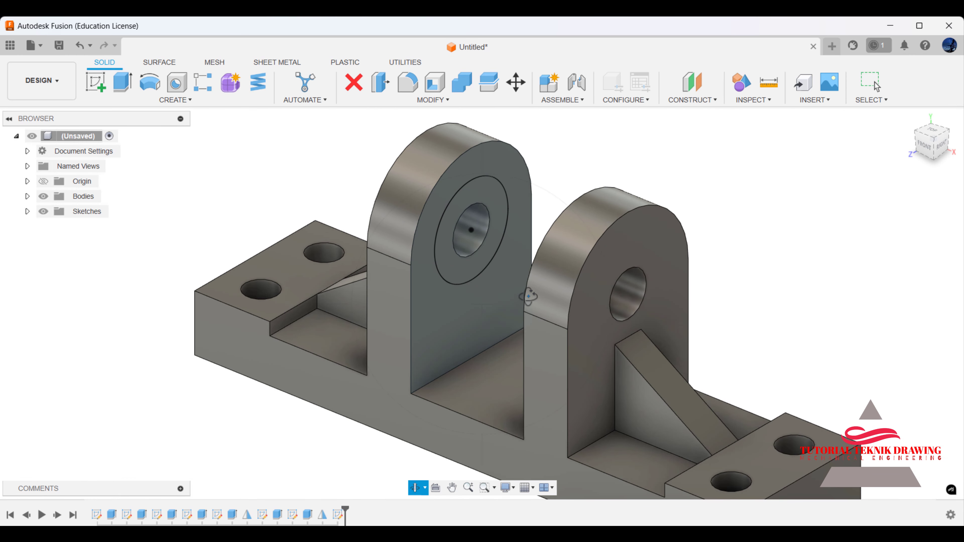
pyautogui.rightClick(541, 182)
pyautogui.press('Escape')
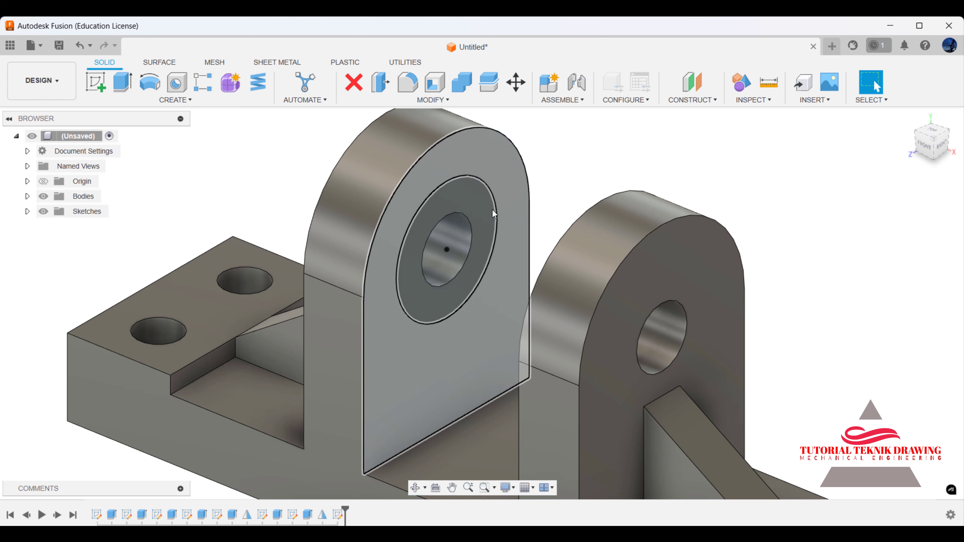
pyautogui.click(123, 81)
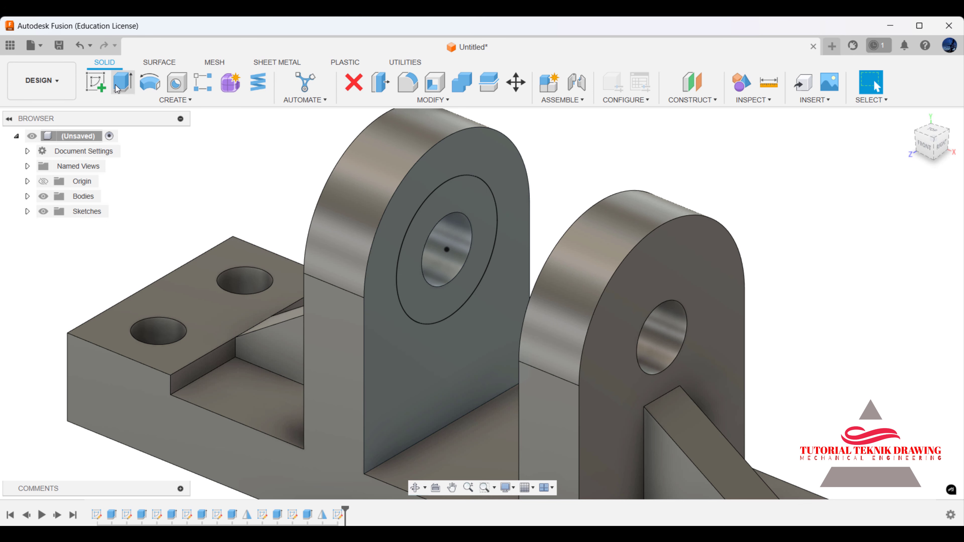
pyautogui.click(451, 202)
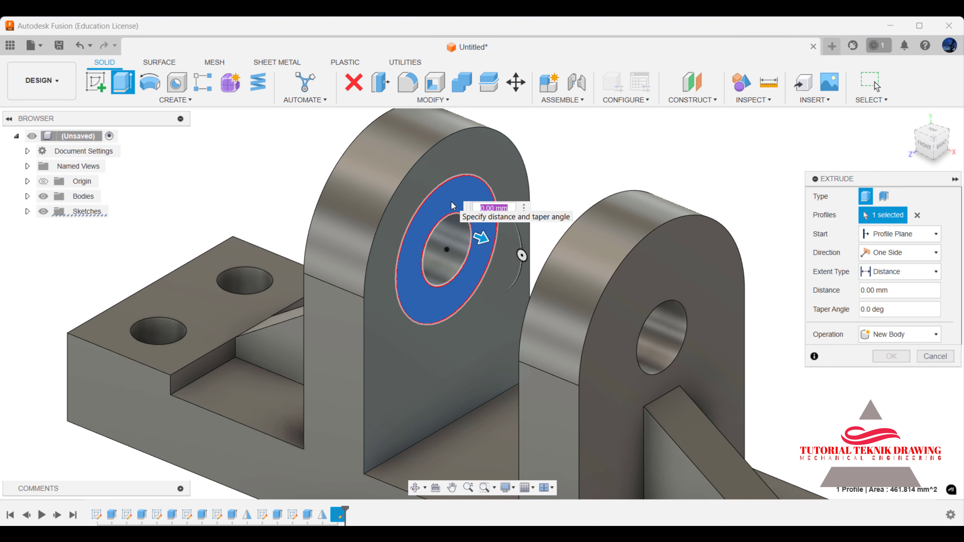
pyautogui.write('2')
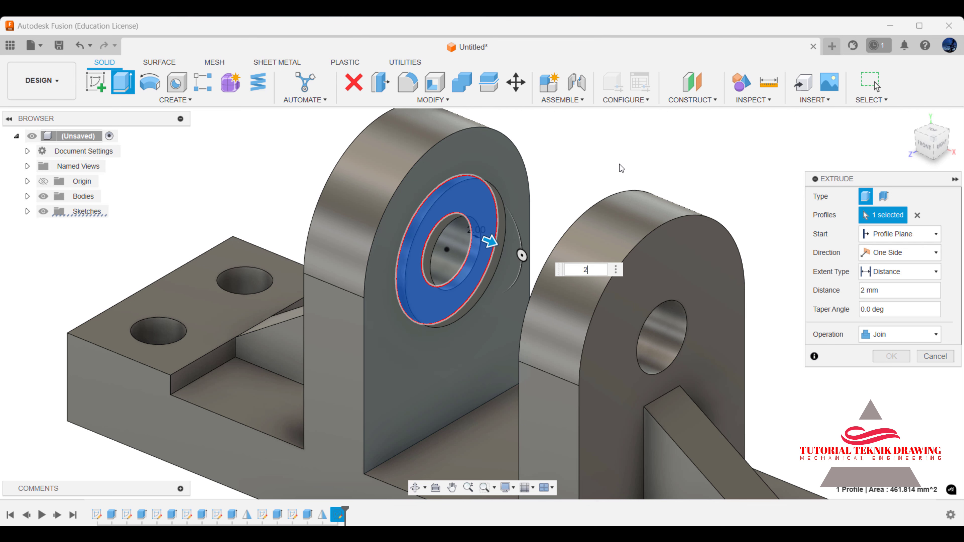
pyautogui.click(884, 355)
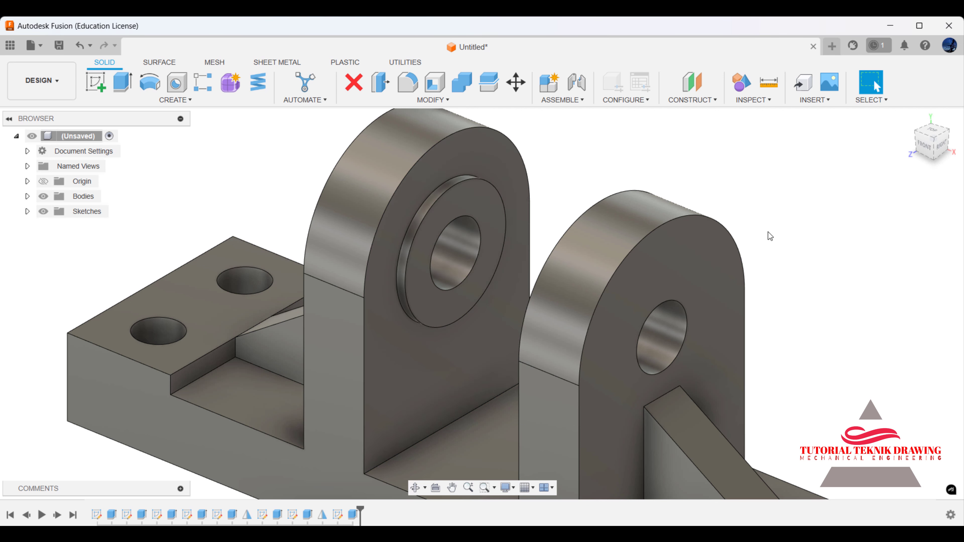
pyautogui.scroll(-2, 464, 324)
pyautogui.scroll(-3, 462, 276)
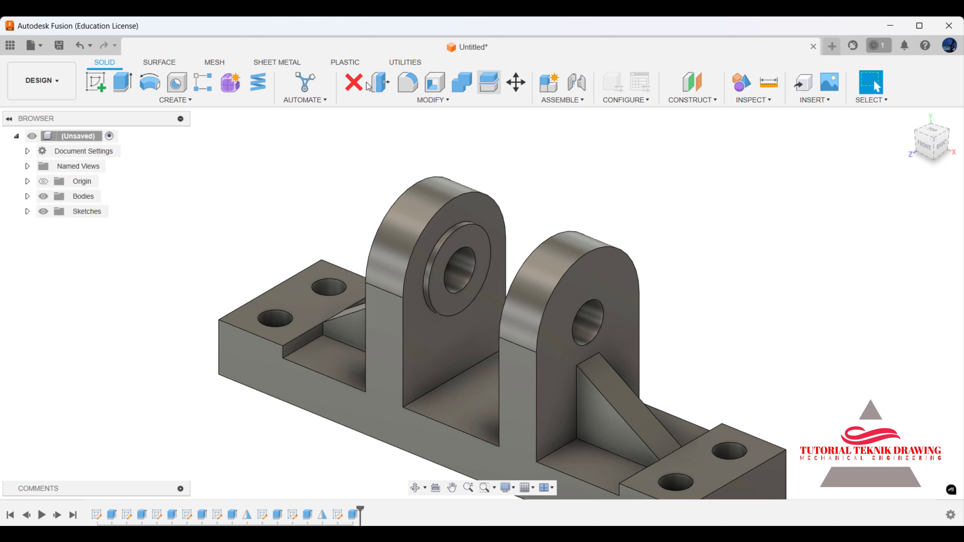
# Start a face mirror and select the boss's cylindrical rim and flat ring faces.
pyautogui.click(175, 100)
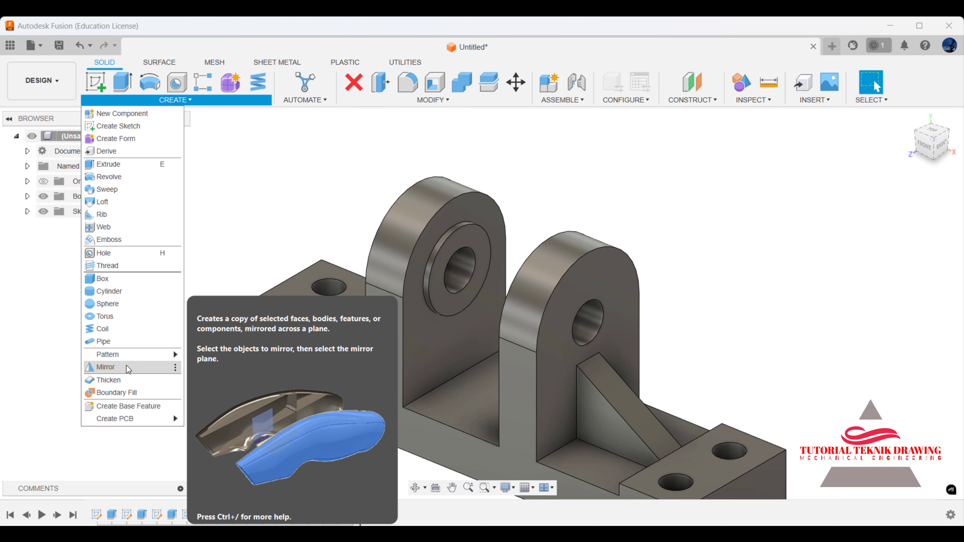
pyautogui.click(128, 369)
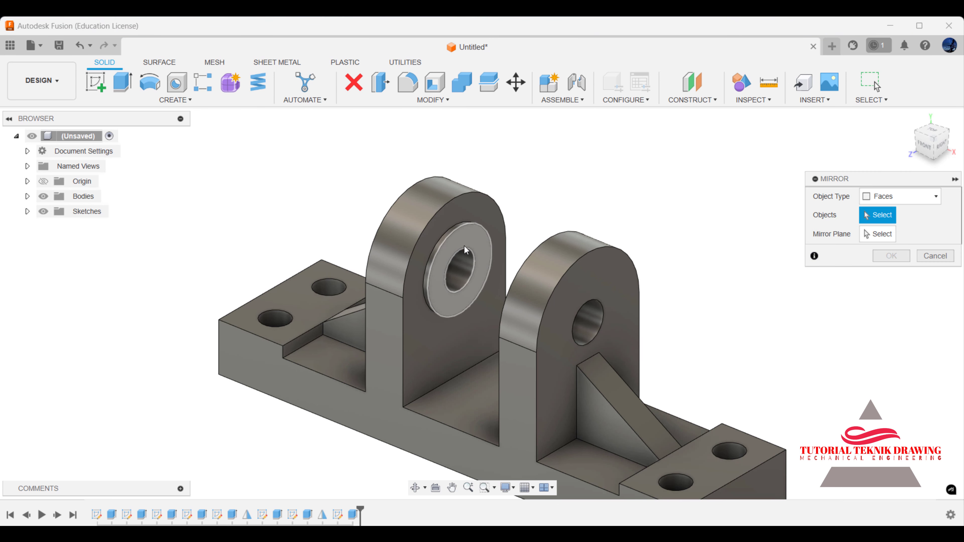
pyautogui.scroll(2, 467, 239)
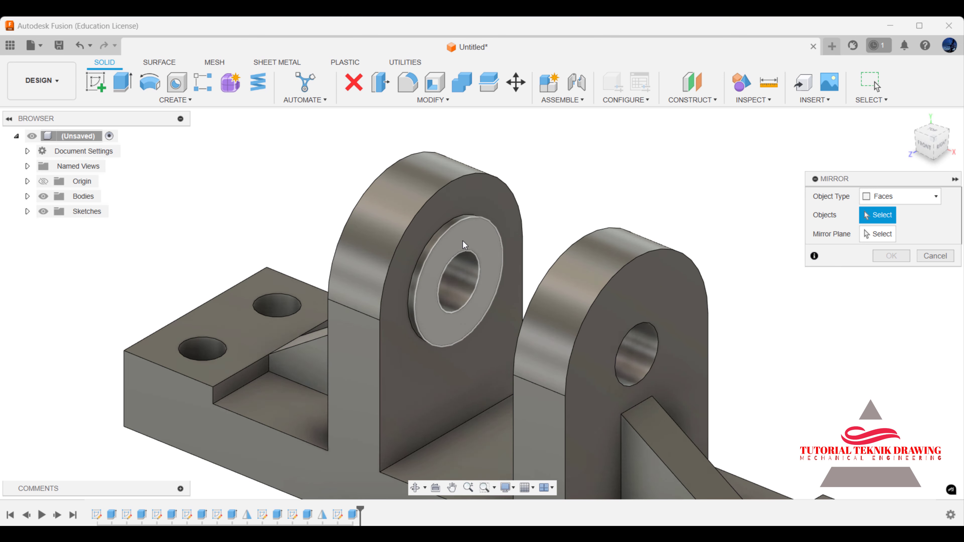
pyautogui.scroll(3, 462, 241)
pyautogui.scroll(1, 438, 233)
pyautogui.click(427, 237)
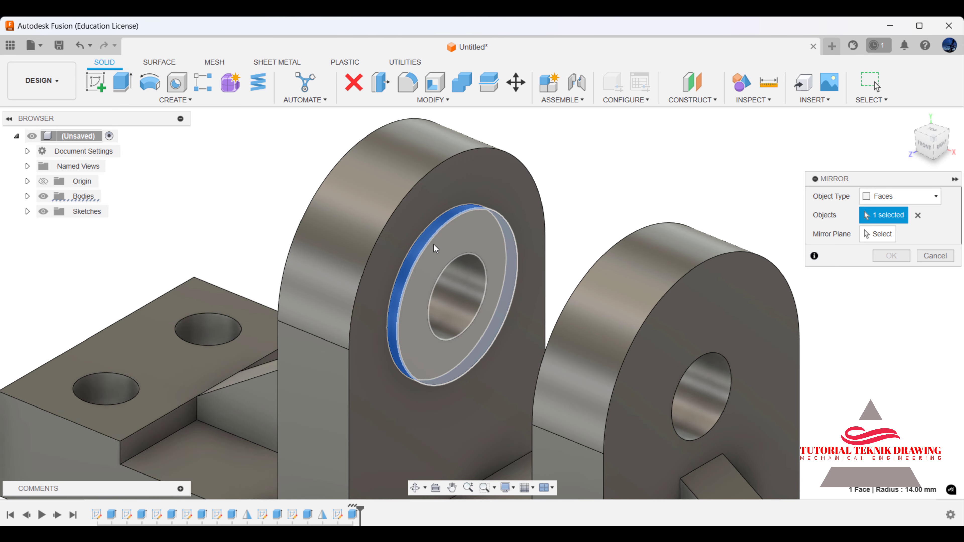
pyautogui.click(437, 245)
# Mirror the boss across the middle origin plane onto the other lug.
pyautogui.click(869, 236)
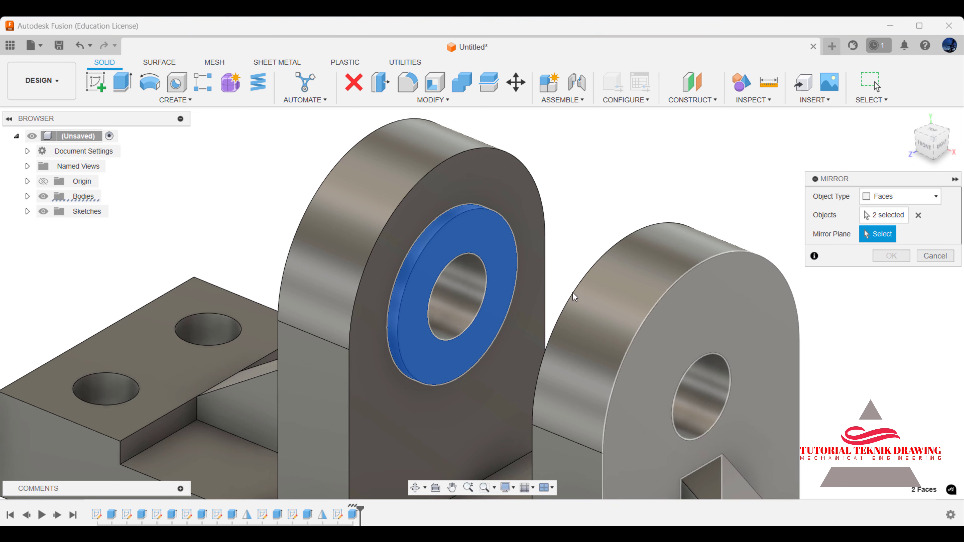
pyautogui.scroll(-2, 493, 285)
pyautogui.scroll(-2, 448, 323)
pyautogui.click(461, 407)
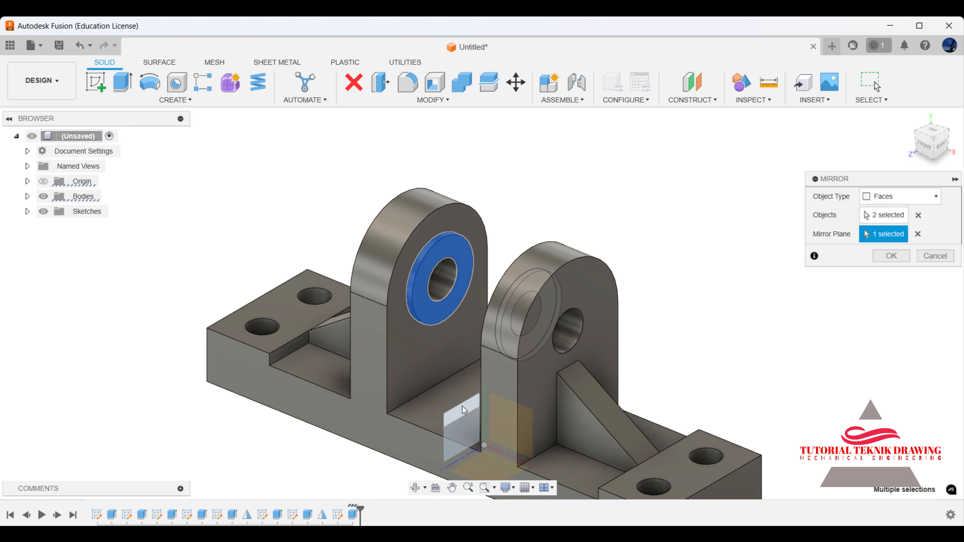
pyautogui.click(883, 256)
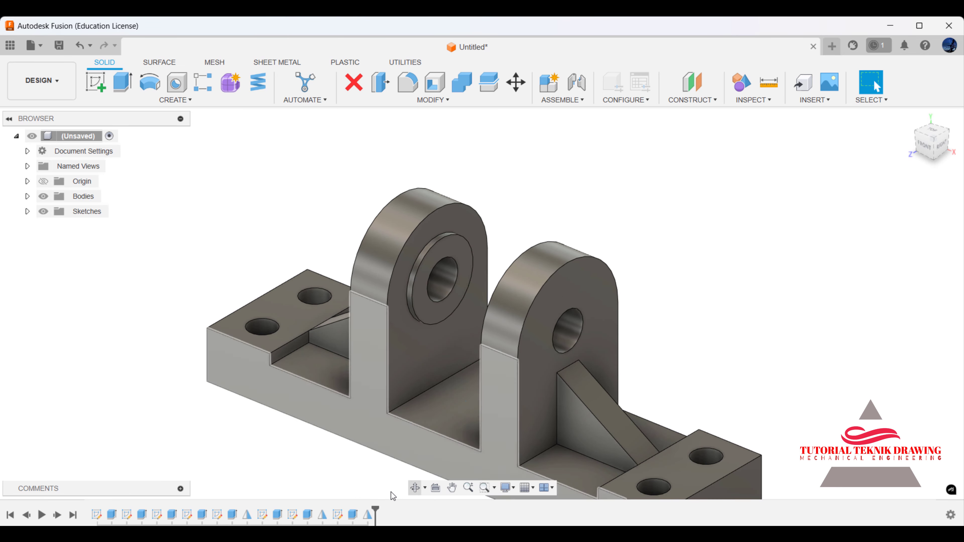
# Orbit to check the mirrored boss, then compare against the reference drawing.
pyautogui.click(415, 488)
pyautogui.moveTo(475, 342)
pyautogui.mouseDown()
pyautogui.moveTo(550, 320)
pyautogui.moveTo(484, 193)
pyautogui.mouseUp()
pyautogui.rightClick(484, 193)
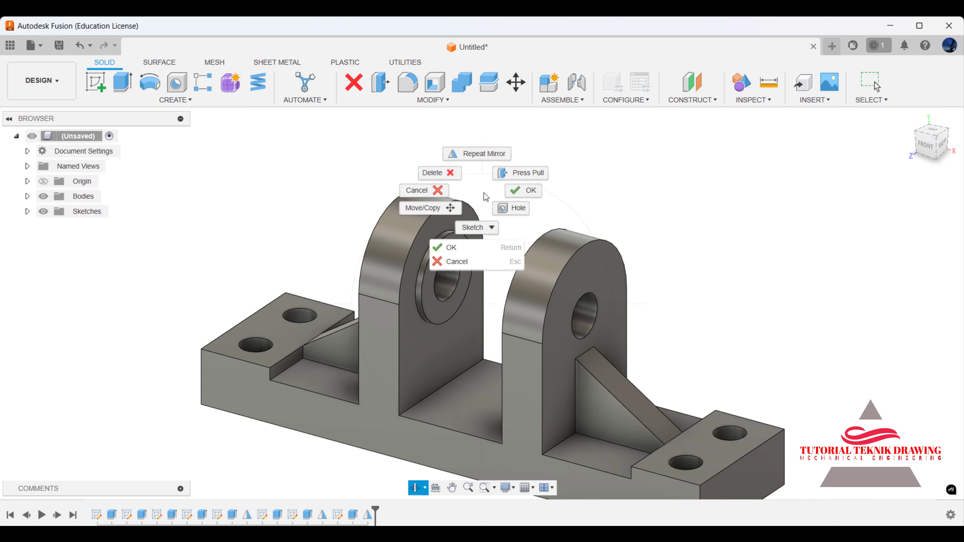
pyautogui.press('Escape')
pyautogui.scroll(3, 499, 347)
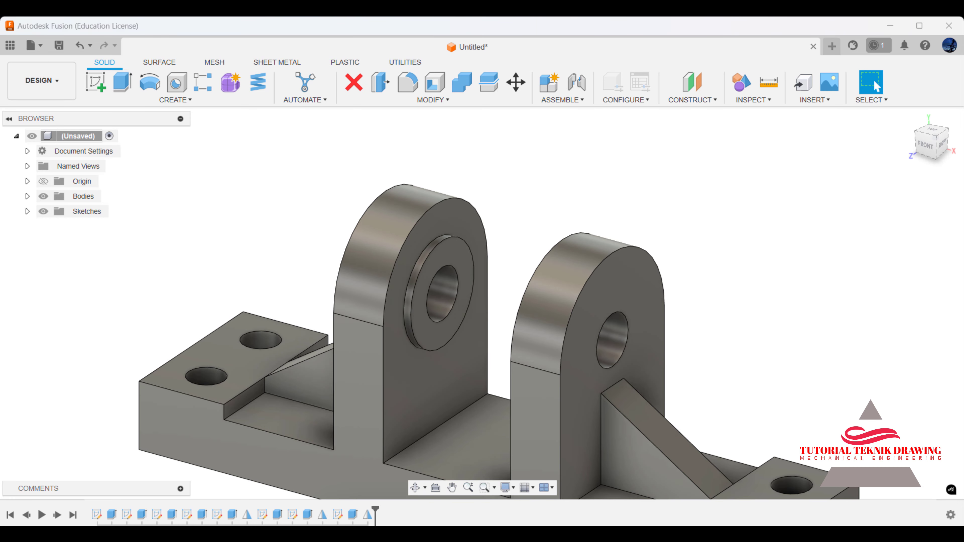
pyautogui.hotkey('alt', 'Tab')
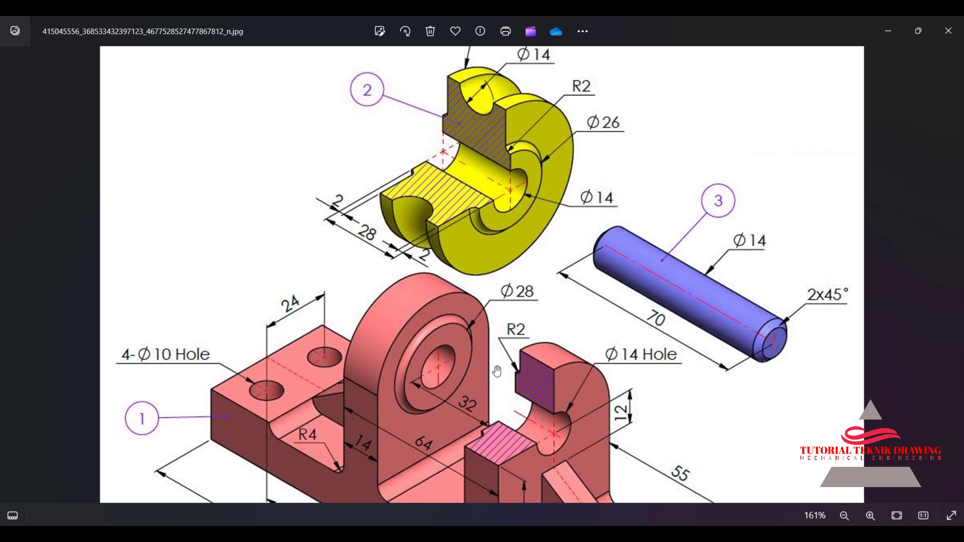
pyautogui.click(888, 31)
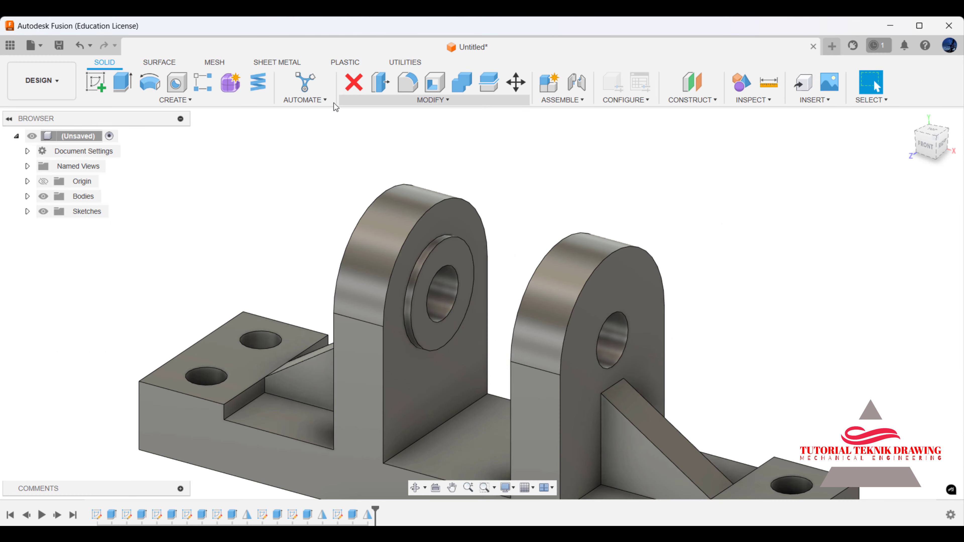
# Apply a 2 mm fillet to the outer rim edges of both lug bosses.
pyautogui.click(409, 84)
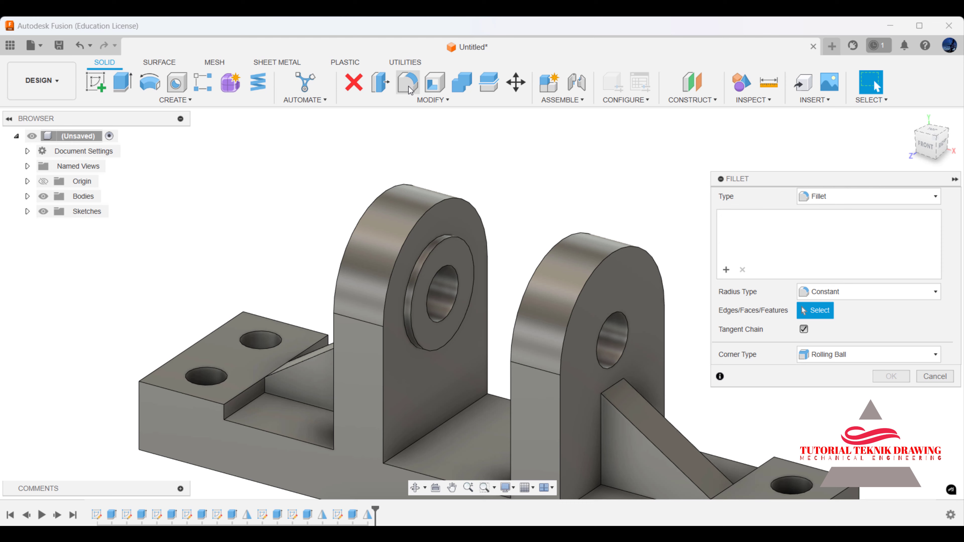
pyautogui.scroll(2, 431, 243)
pyautogui.click(431, 242)
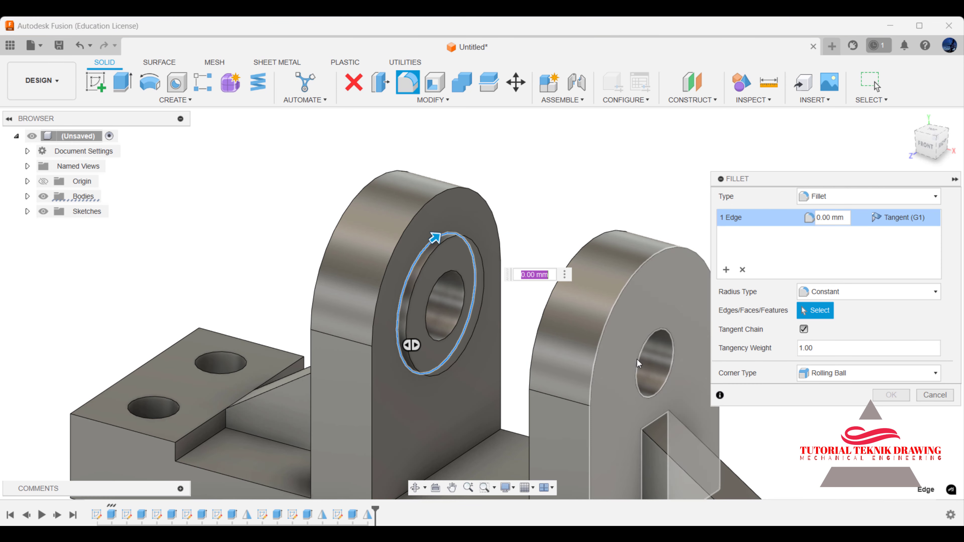
pyautogui.click(415, 488)
pyautogui.moveTo(583, 333); pyautogui.dragTo(531, 312)
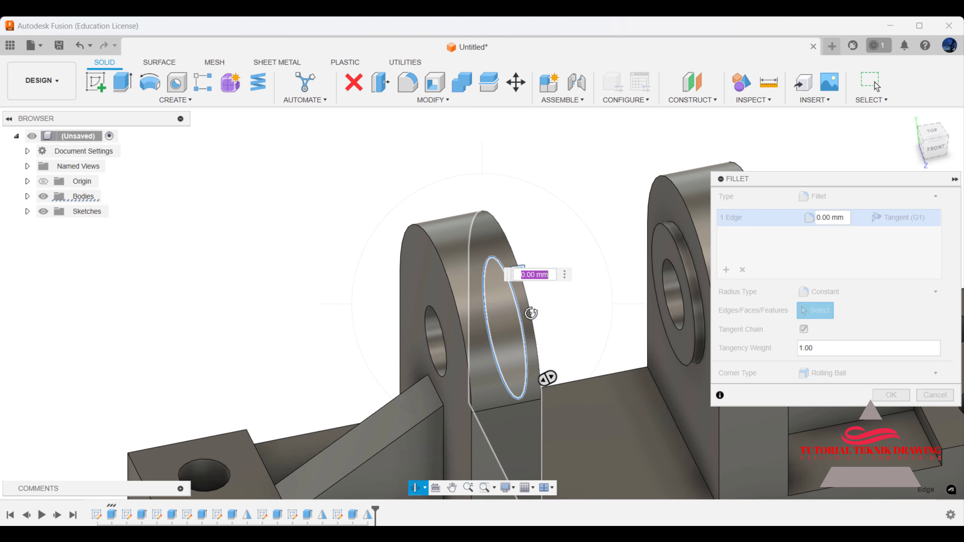
pyautogui.rightClick(579, 190)
pyautogui.click(609, 189)
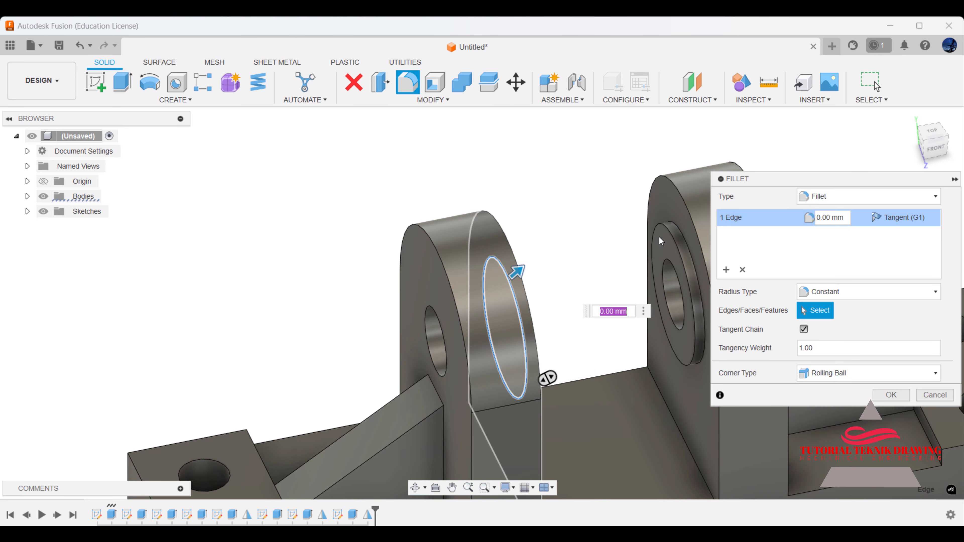
pyautogui.click(684, 240)
pyautogui.write('2')
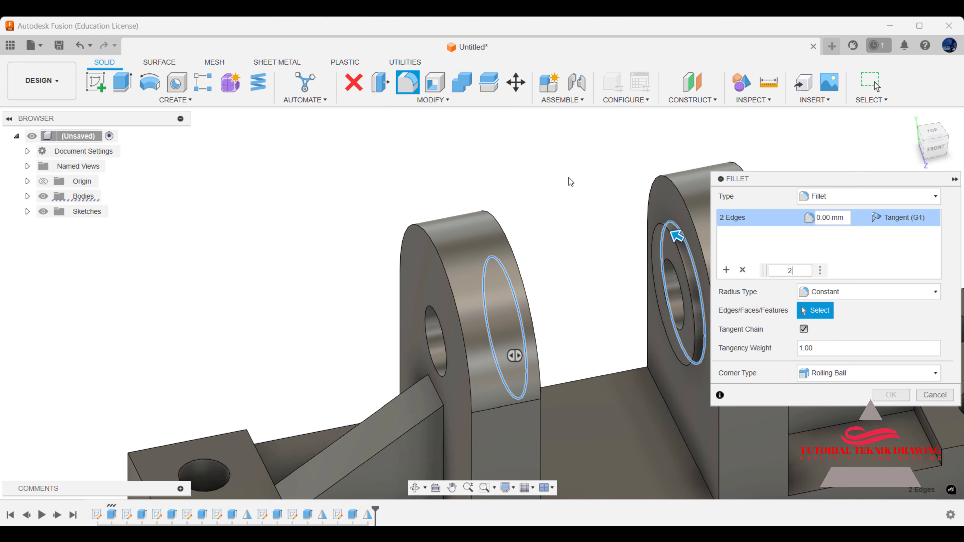
pyautogui.press('Return')
pyautogui.click(892, 396)
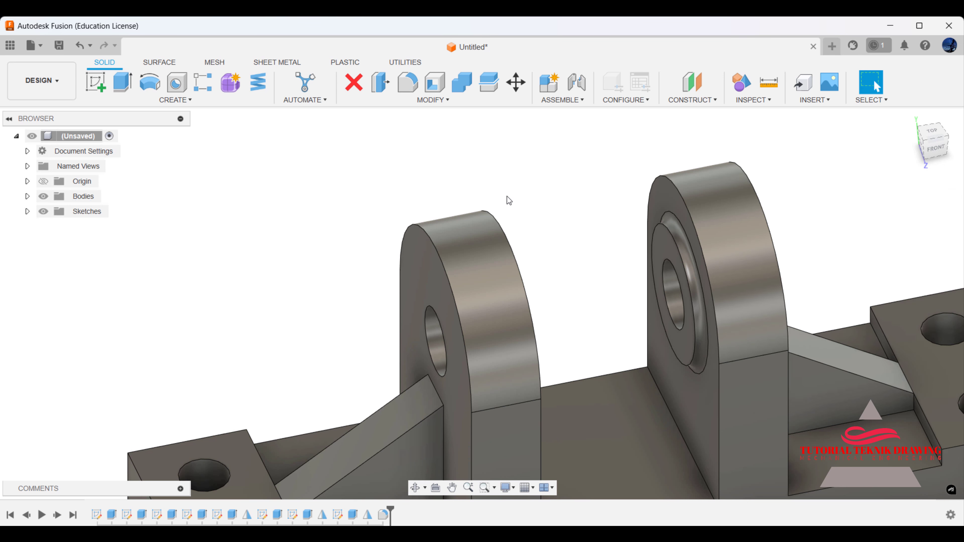
pyautogui.click(414, 488)
pyautogui.moveTo(418, 380); pyautogui.dragTo(446, 244)
# Zoom the reference drawing to show the whole bracket, then minimize it.
pyautogui.scroll(-5, 430, 351)
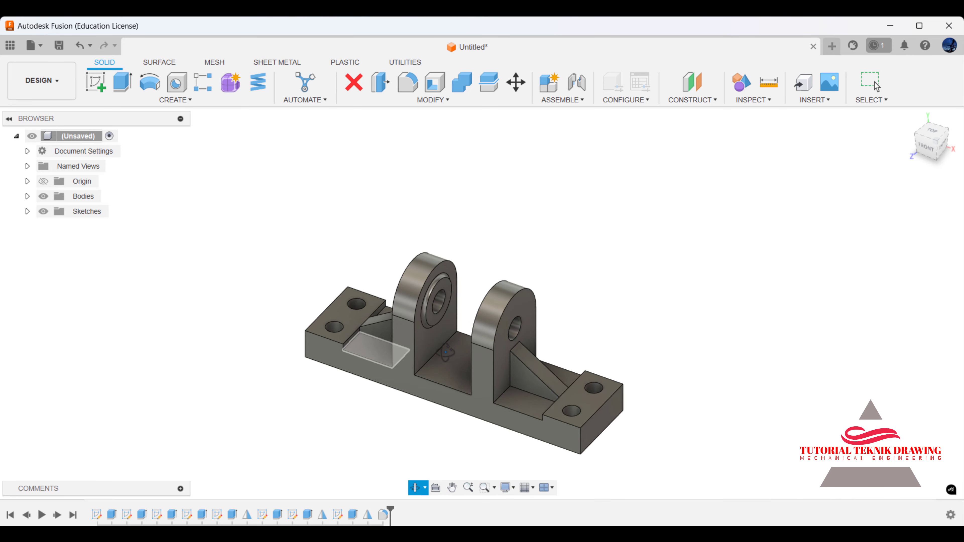
pyautogui.rightClick(445, 244)
pyautogui.click(450, 311)
pyautogui.scroll(2, 450, 311)
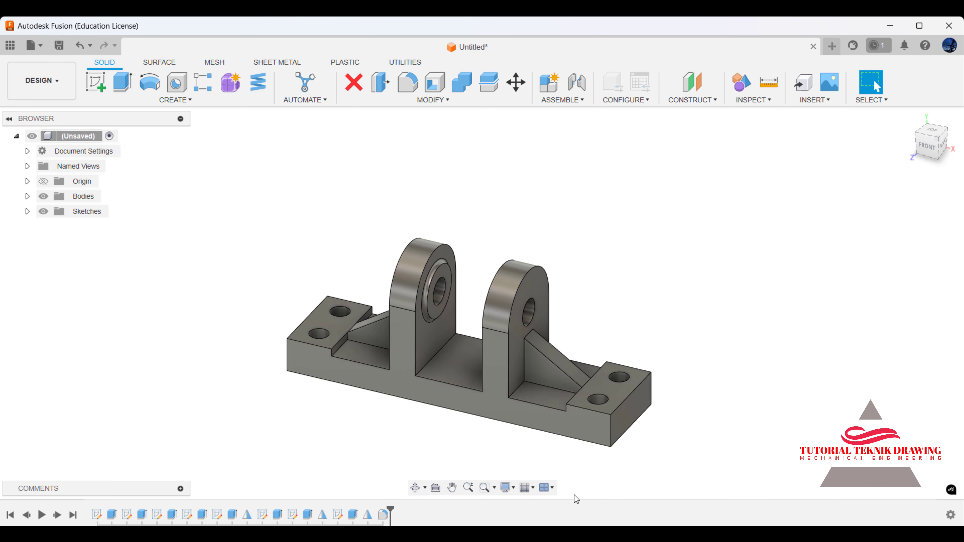
pyautogui.hotkey('alt', 'Tab')
pyautogui.scroll(3, 407, 195)
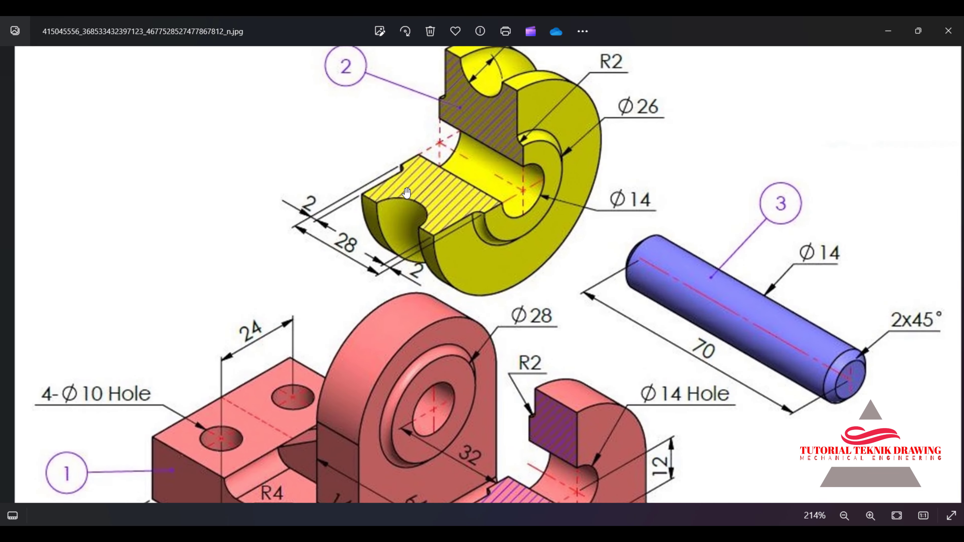
pyautogui.scroll(-3, 406, 195)
pyautogui.scroll(-2, 345, 375)
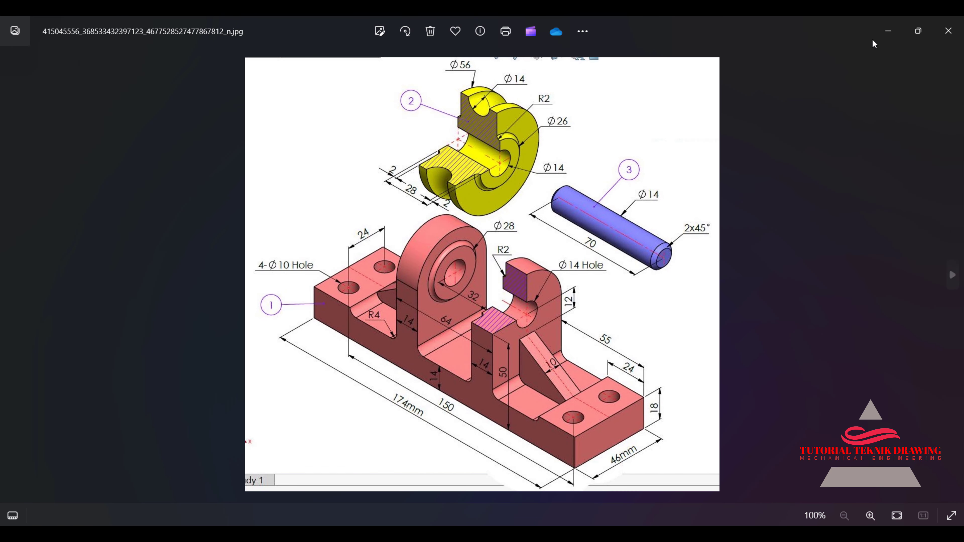
pyautogui.click(888, 31)
pyautogui.click(408, 98)
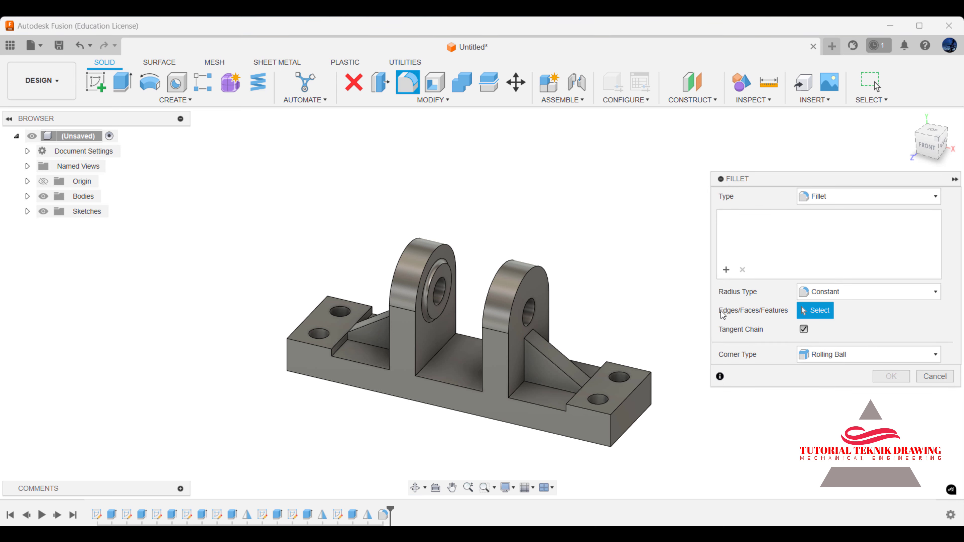
pyautogui.scroll(2, 370, 323)
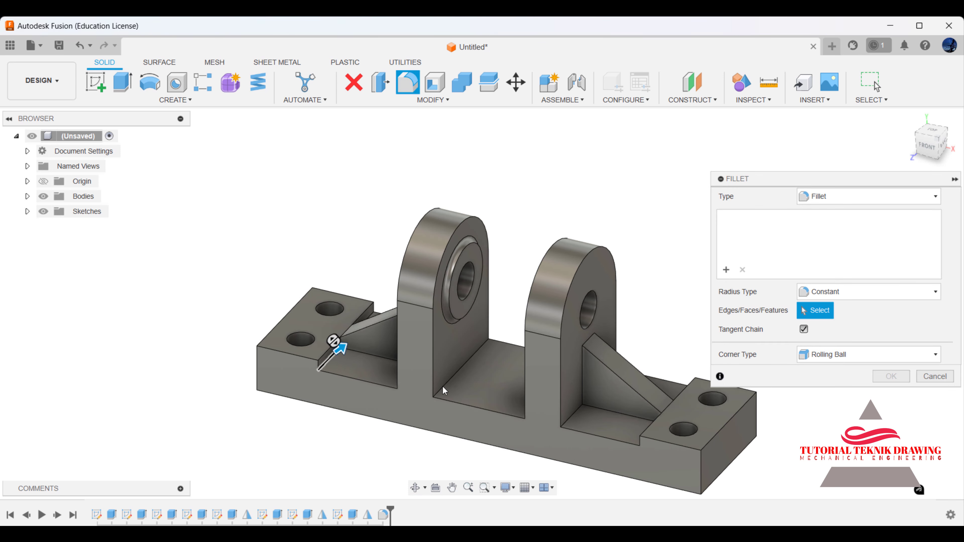
pyautogui.click(334, 356)
pyautogui.click(460, 369)
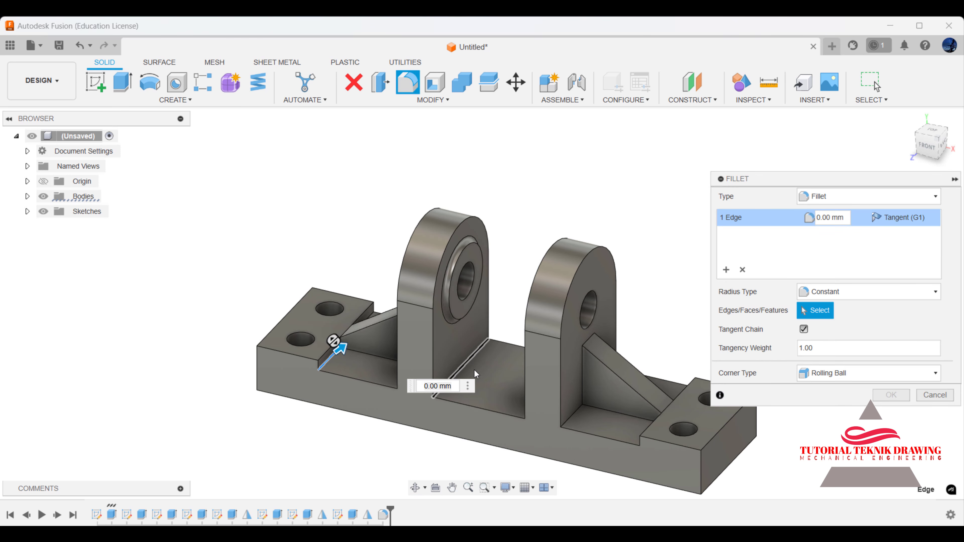
pyautogui.click(573, 417)
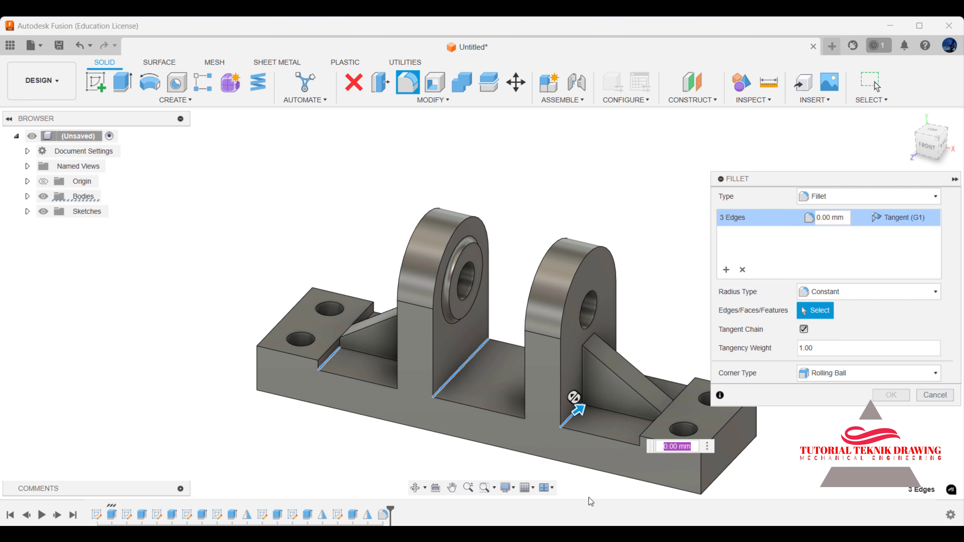
pyautogui.write('4')
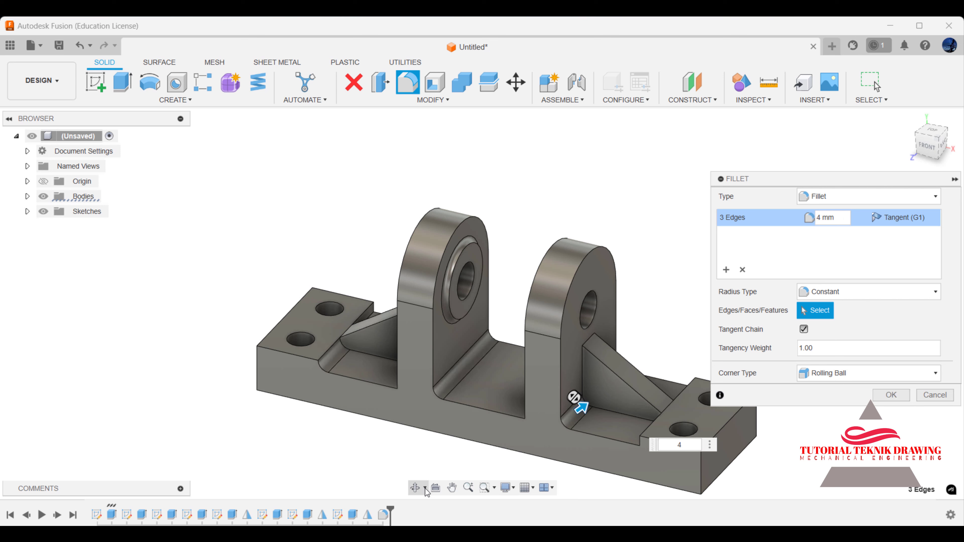
pyautogui.click(414, 488)
pyautogui.moveTo(456, 342); pyautogui.dragTo(524, 321)
pyautogui.rightClick(524, 321)
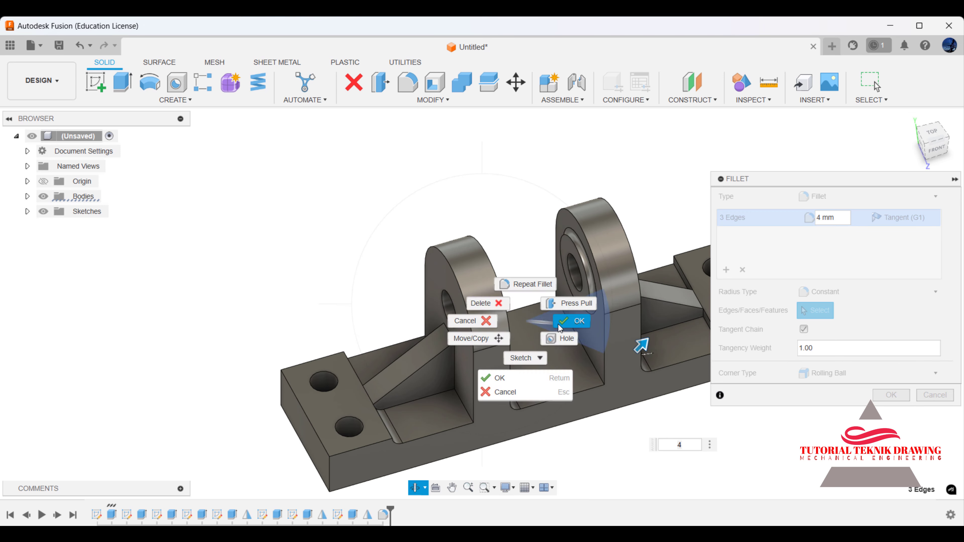
pyautogui.click(560, 322)
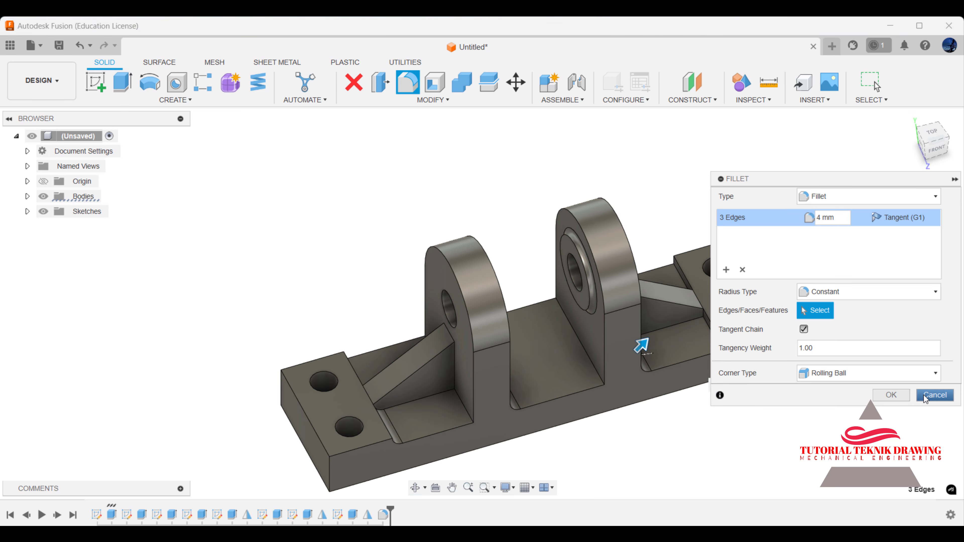
pyautogui.click(935, 395)
pyautogui.click(408, 82)
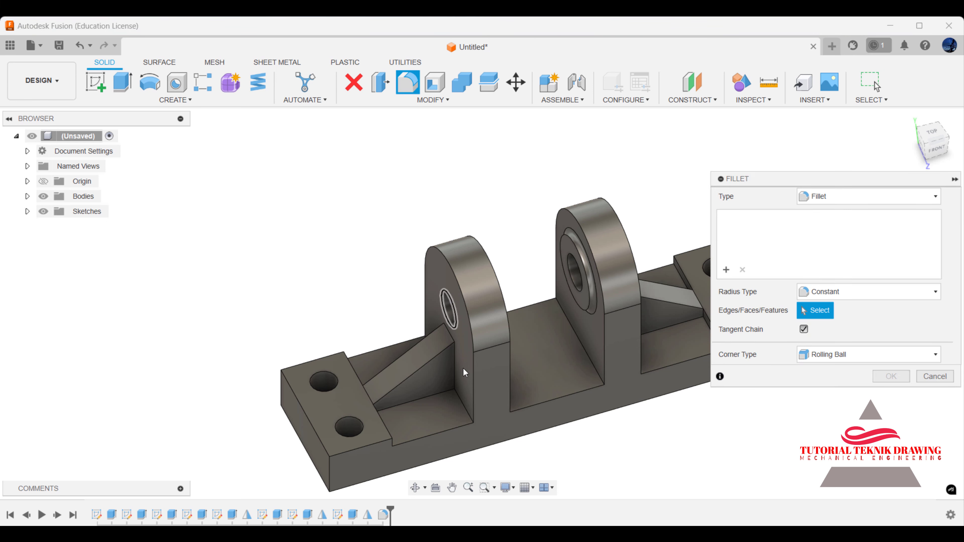
# Select the inner edges at the left rib, right pillar, right rib and right pocket for filleting.
pyautogui.click(465, 410)
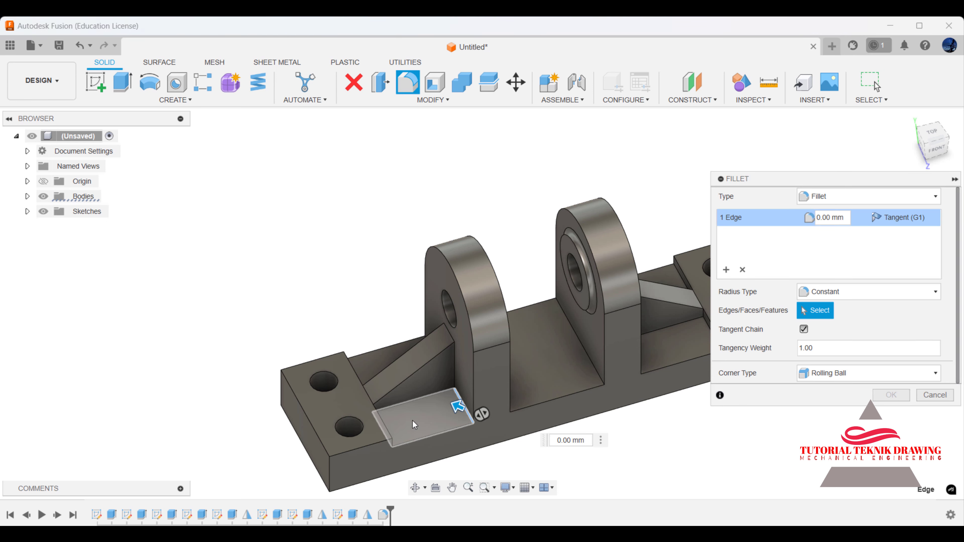
pyautogui.click(593, 367)
pyautogui.moveTo(594, 368)
pyautogui.keyDown('shift'); pyautogui.mouseDown(button='middle')
pyautogui.moveTo(612, 356)
pyautogui.moveTo(607, 284)
pyautogui.moveTo(673, 286)
pyautogui.mouseUp(button='middle'); pyautogui.keyUp('shift')
pyautogui.scroll(3, 672, 286)
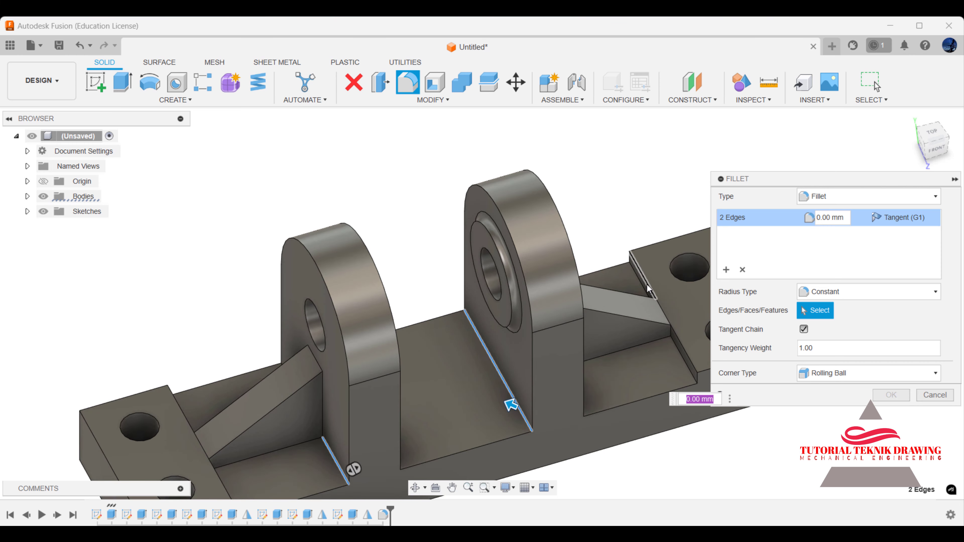
pyautogui.click(644, 289)
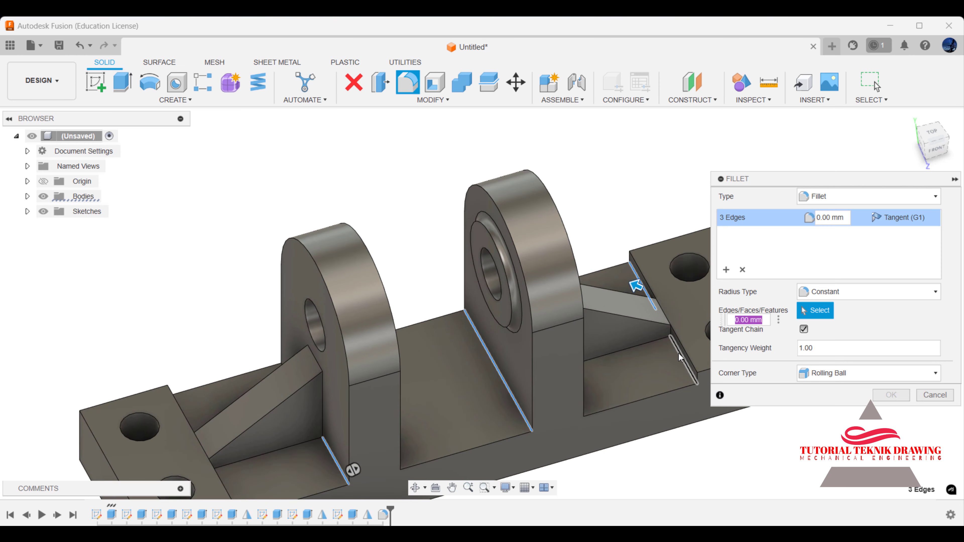
pyautogui.click(679, 354)
pyautogui.scroll(-3, 386, 307)
pyautogui.scroll(1, 293, 348)
pyautogui.scroll(2, 292, 342)
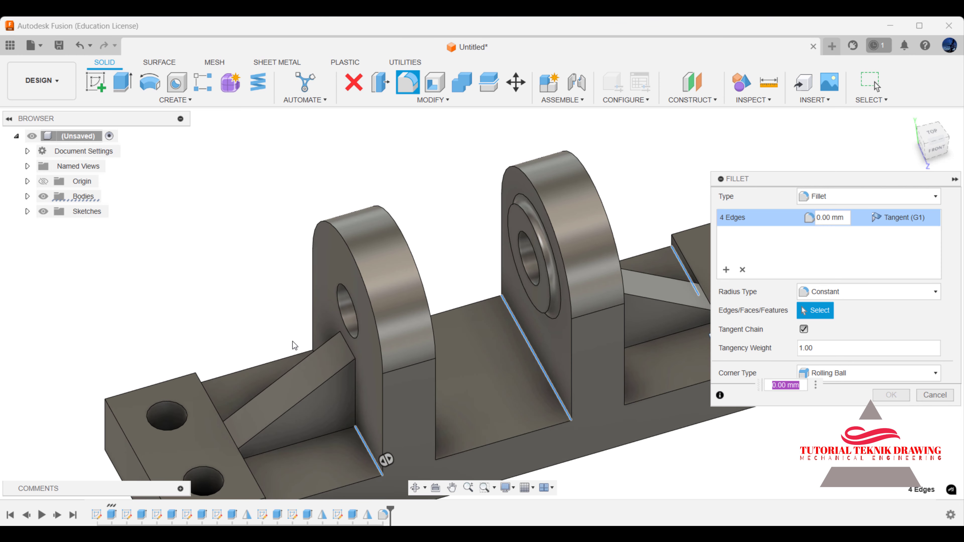
pyautogui.scroll(-3, 293, 342)
# Add far-side inner edges: a base edge, the left pocket and both rib edges.
pyautogui.click(415, 487)
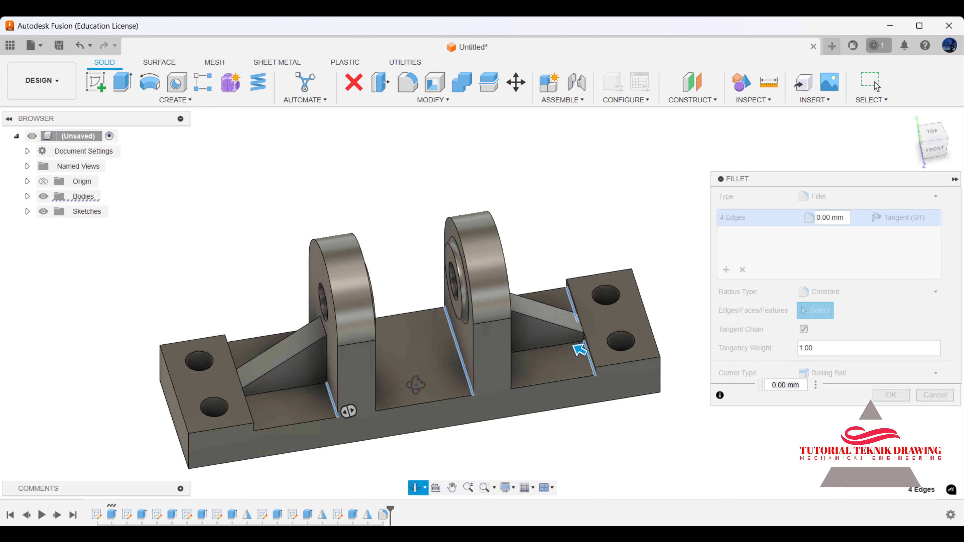
pyautogui.moveTo(416, 384); pyautogui.dragTo(381, 383)
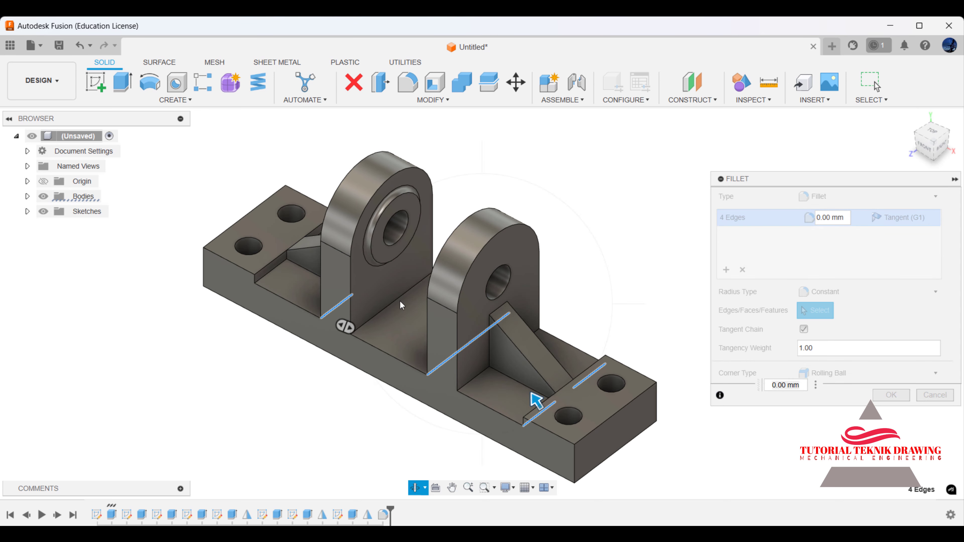
pyautogui.rightClick(413, 304)
pyautogui.press('Escape')
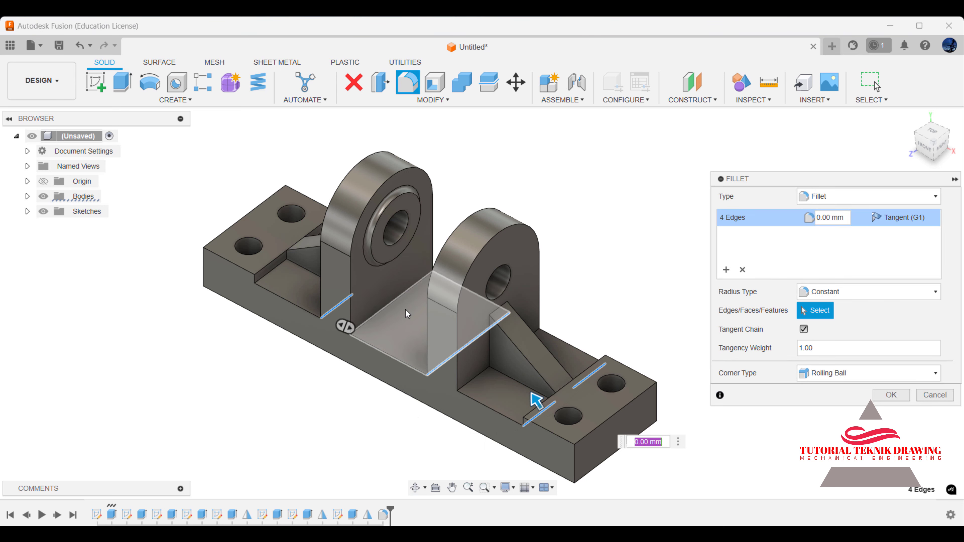
pyautogui.click(392, 303)
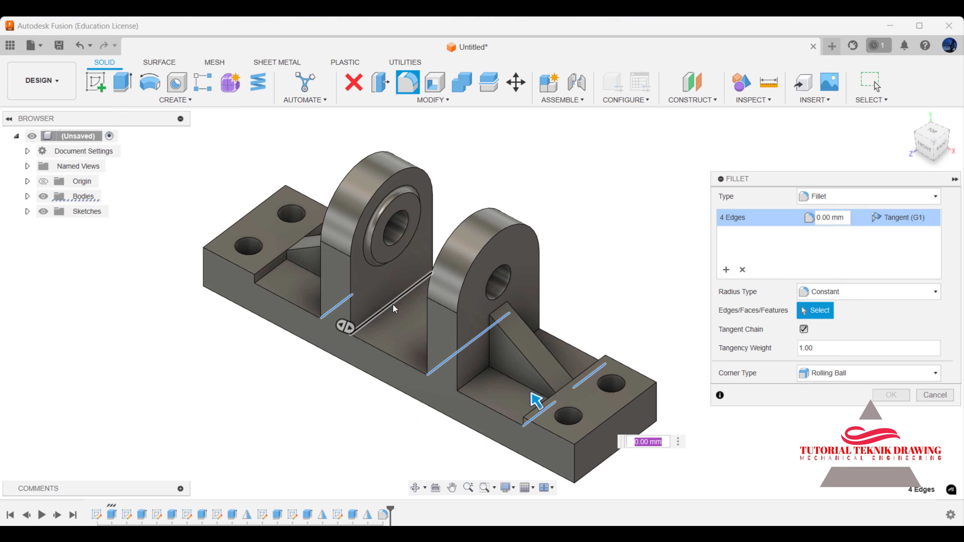
pyautogui.click(279, 266)
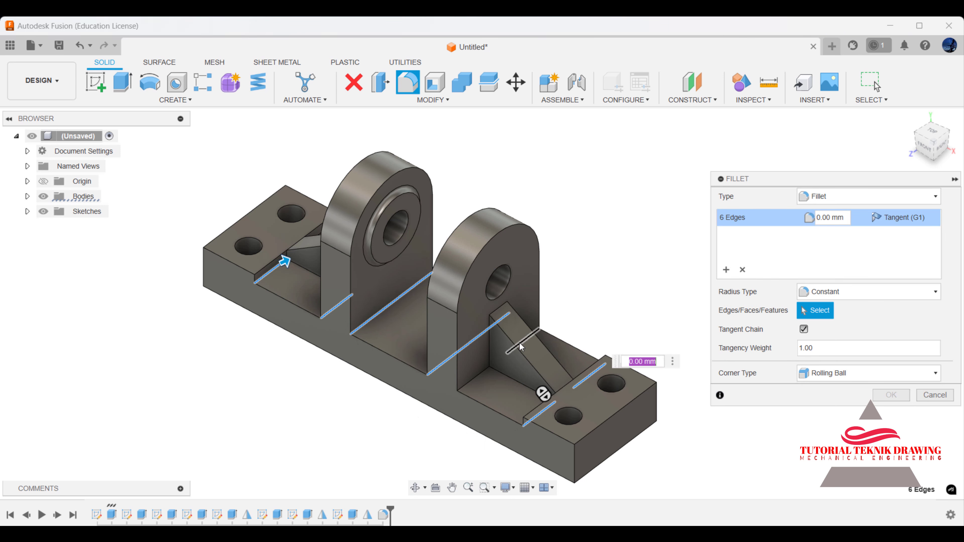
pyautogui.click(480, 377)
pyautogui.click(415, 488)
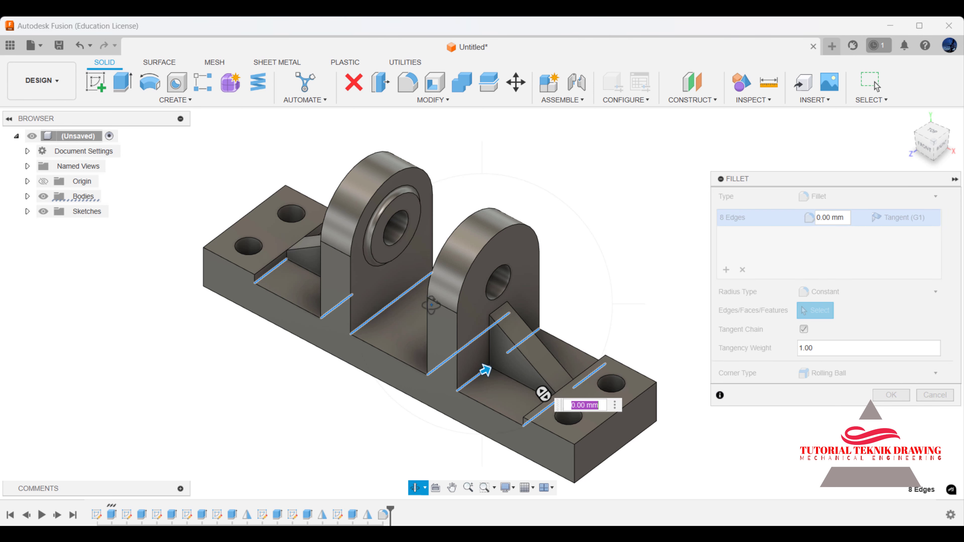
pyautogui.moveTo(436, 335)
pyautogui.mouseDown()
pyautogui.moveTo(480, 311)
pyautogui.moveTo(490, 331)
pyautogui.moveTo(317, 314)
pyautogui.mouseUp()
pyautogui.rightClick(317, 313)
pyautogui.click(268, 357)
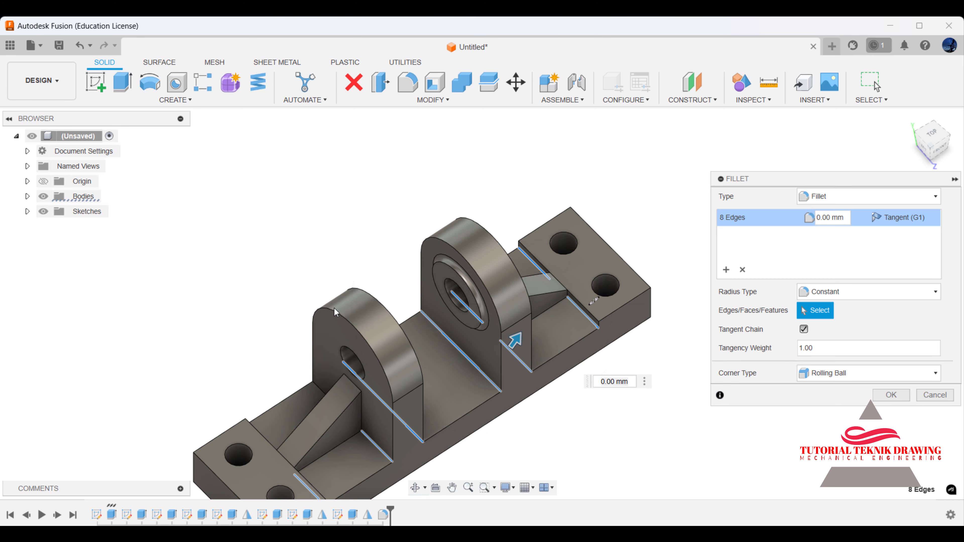
pyautogui.click(319, 389)
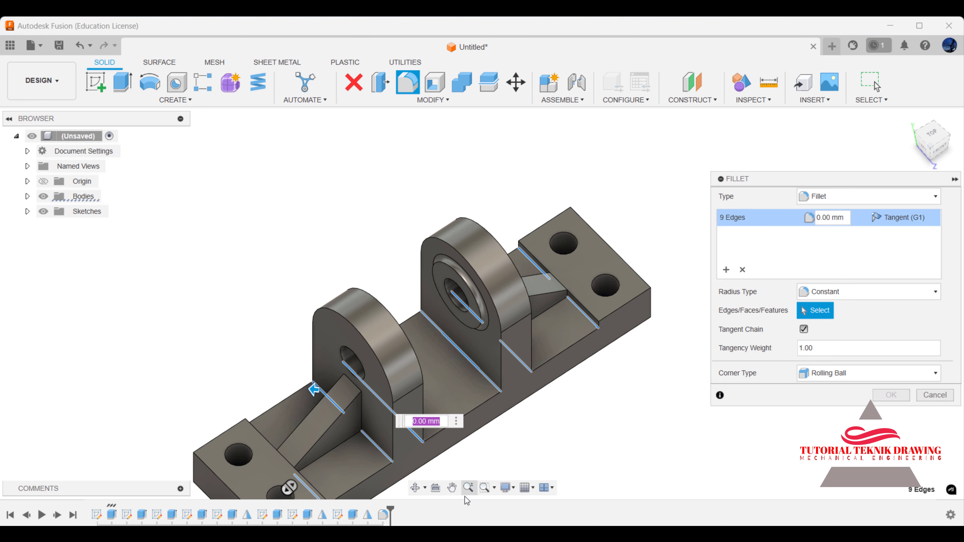
# Add the end-block edge, fillet all ten edges at 4 mm, and return to home view.
pyautogui.click(415, 488)
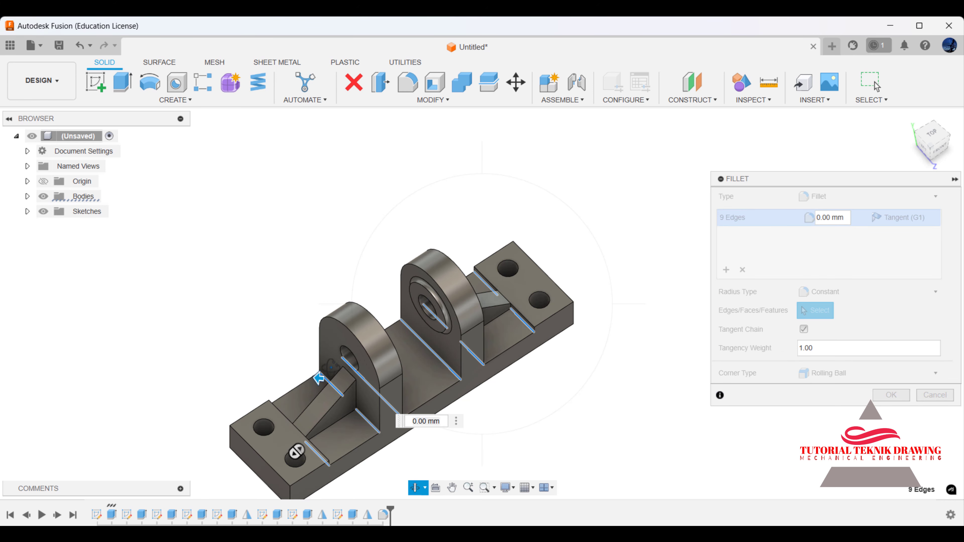
pyautogui.moveTo(294, 448); pyautogui.dragTo(290, 204)
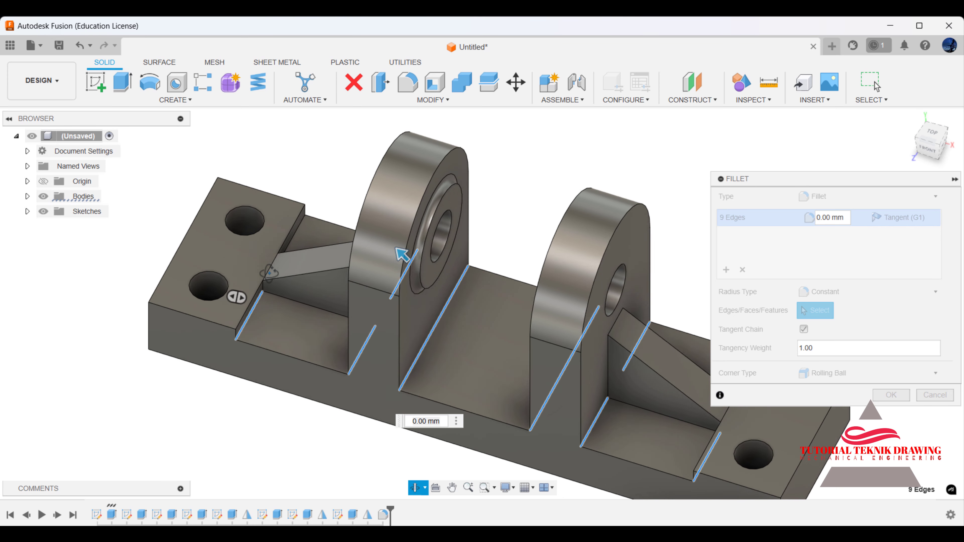
pyautogui.rightClick(291, 204)
pyautogui.click(329, 201)
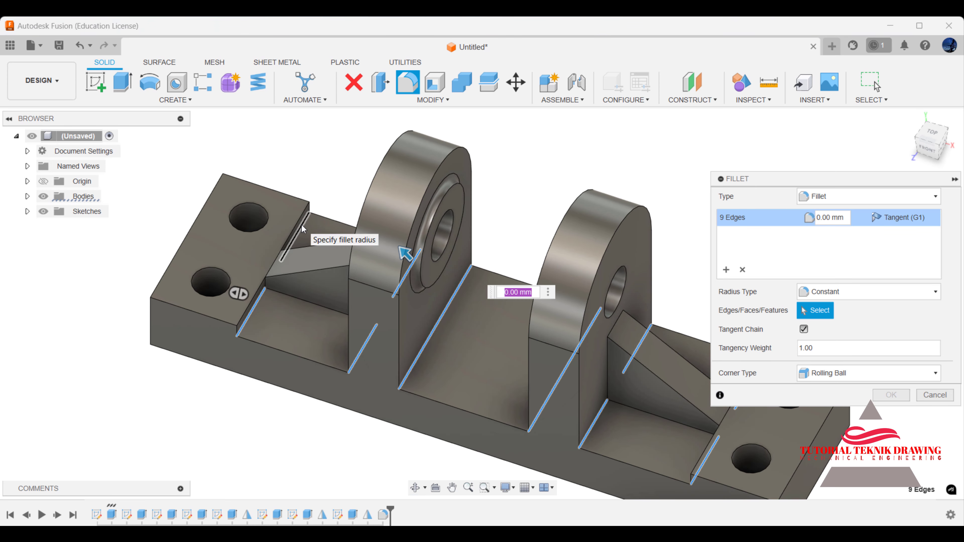
pyautogui.click(302, 225)
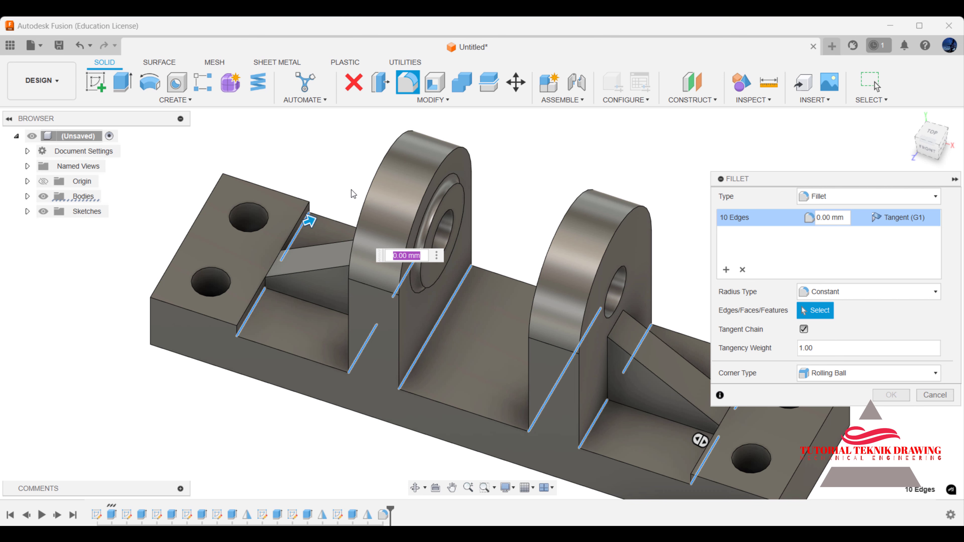
pyautogui.write('4')
pyautogui.press('Return')
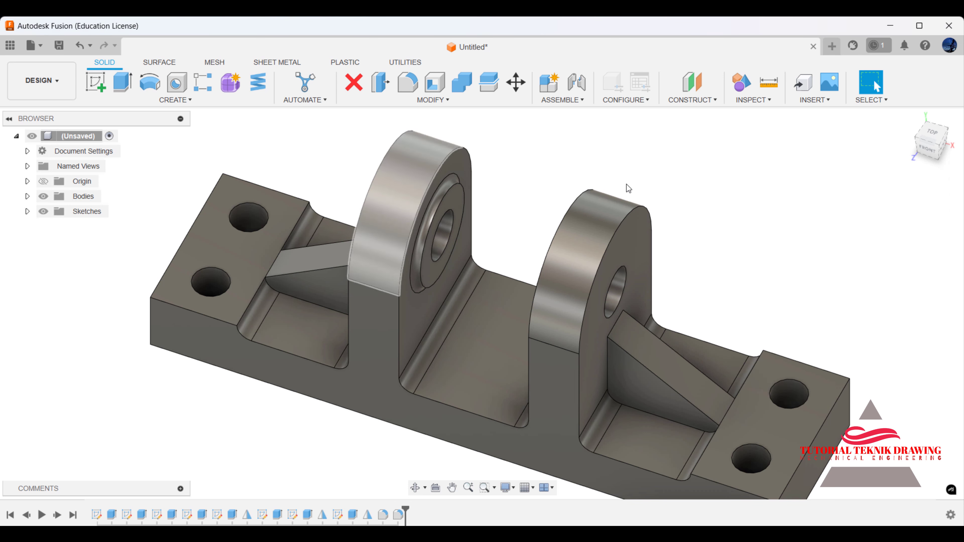
pyautogui.moveTo(931, 142)
pyautogui.click(911, 117)
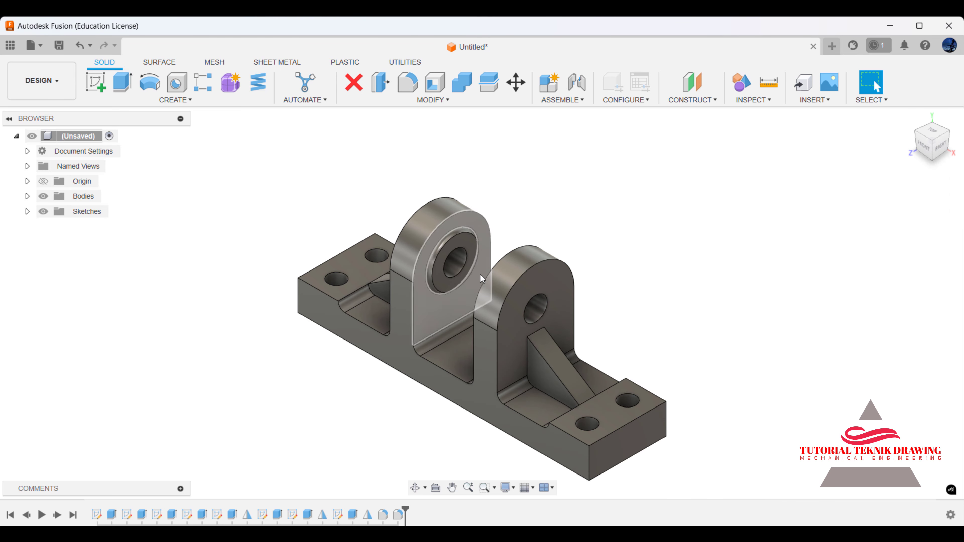
pyautogui.rightClick(506, 167)
pyautogui.click(457, 248)
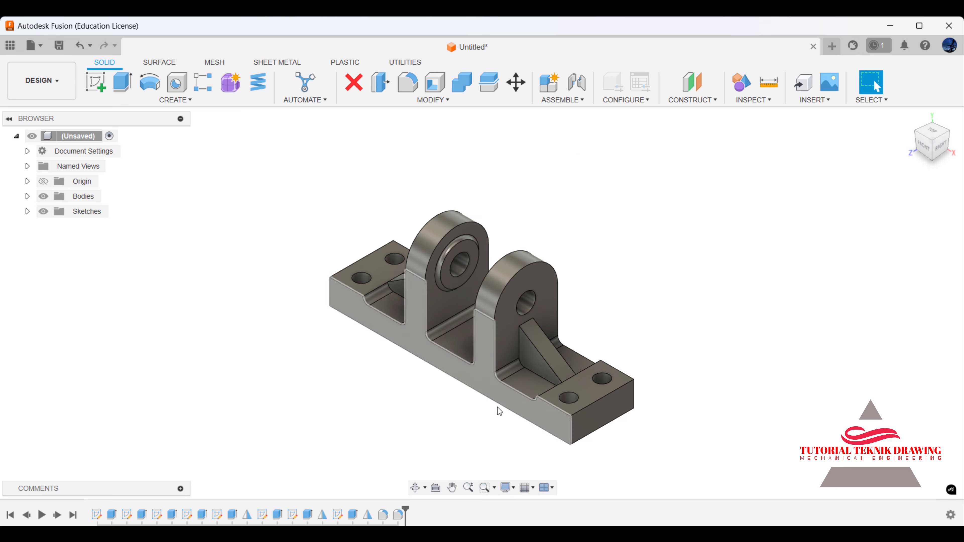
# Open the Appearance settings for the bracket body and move the panel higher.
pyautogui.rightClick(510, 395)
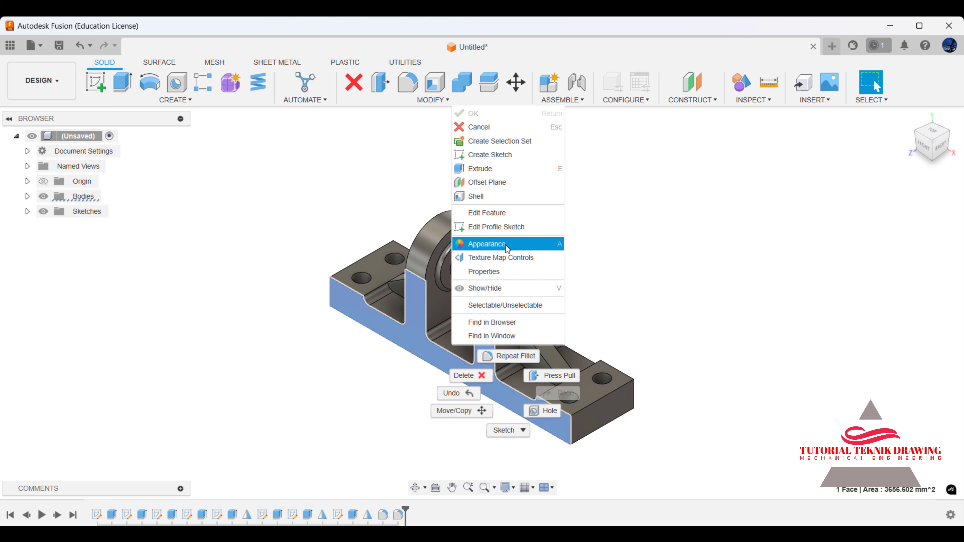
pyautogui.click(628, 233)
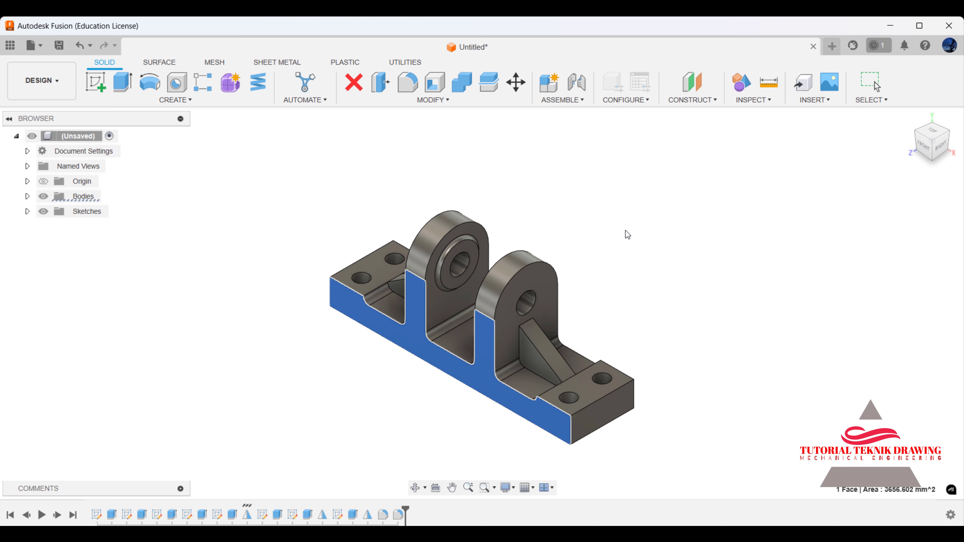
pyautogui.press('a')
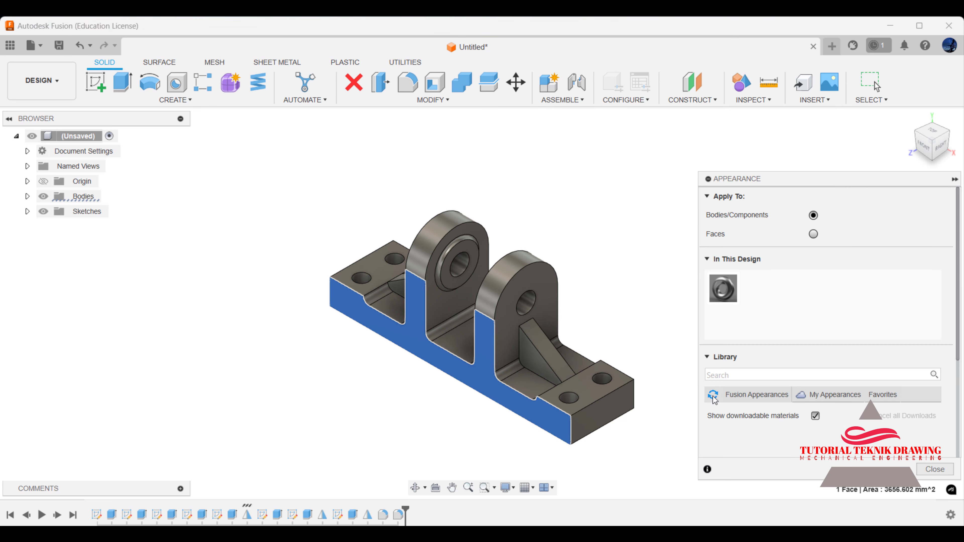
pyautogui.moveTo(856, 181); pyautogui.dragTo(851, 97)
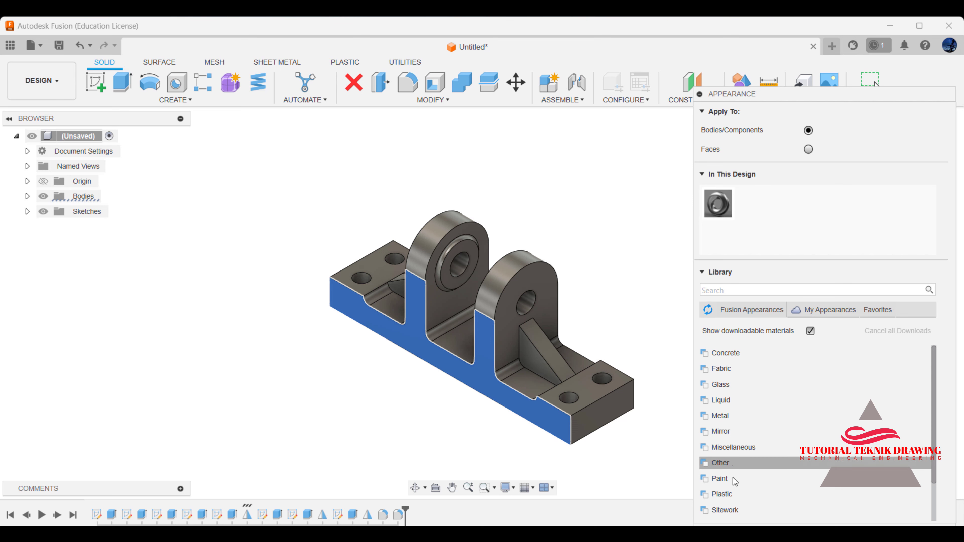
# Try red, then yellow translucent glossy plastic appearances on the bracket.
pyautogui.click(735, 495)
pyautogui.scroll(-5, 737, 486)
pyautogui.scroll(-5, 740, 456)
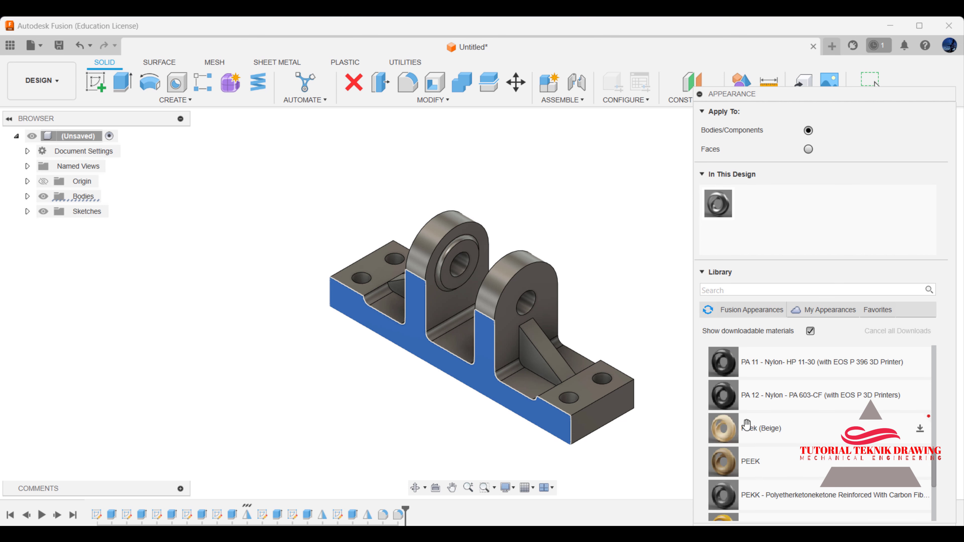
pyautogui.scroll(-5, 746, 422)
pyautogui.click(745, 403)
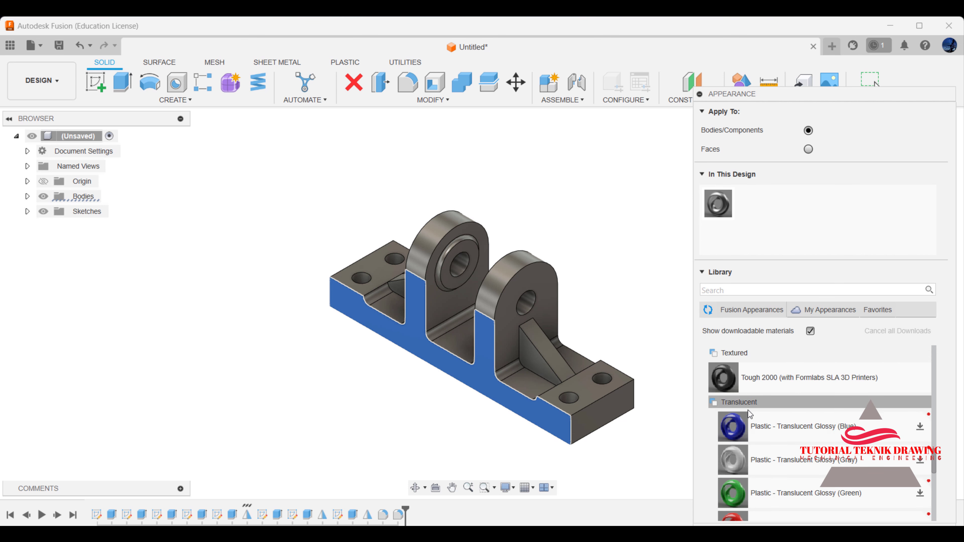
pyautogui.scroll(-3, 748, 412)
pyautogui.moveTo(732, 362); pyautogui.dragTo(575, 377)
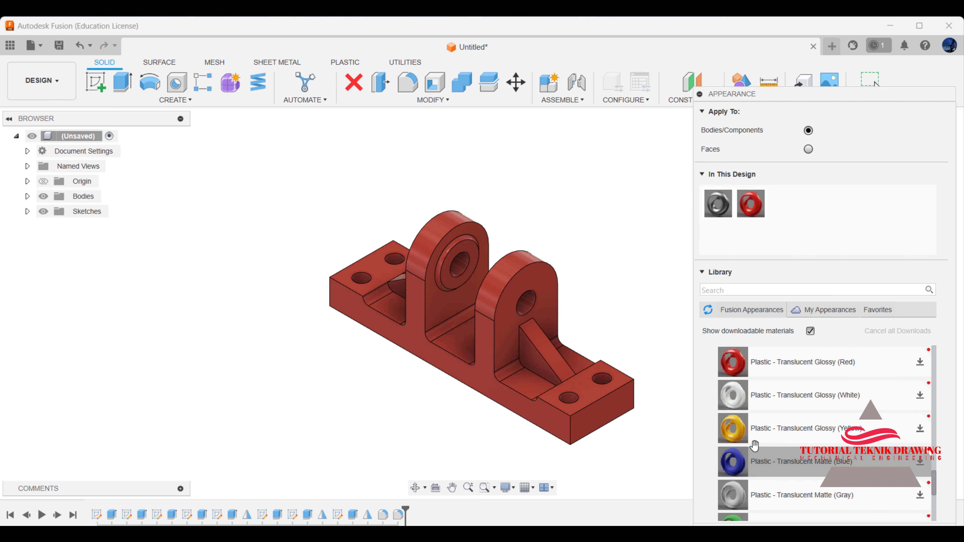
pyautogui.moveTo(732, 428); pyautogui.dragTo(622, 391)
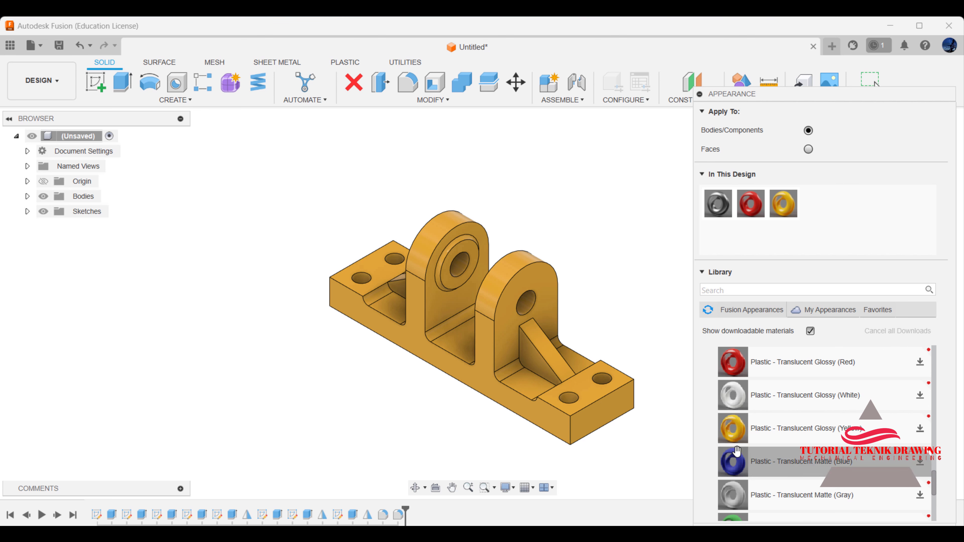
# Find the painted Wood (Solid) finishes and try 3D Cherry - Painted on the bracket.
pyautogui.scroll(5, 741, 376)
pyautogui.scroll(3, 741, 375)
pyautogui.scroll(-5, 741, 376)
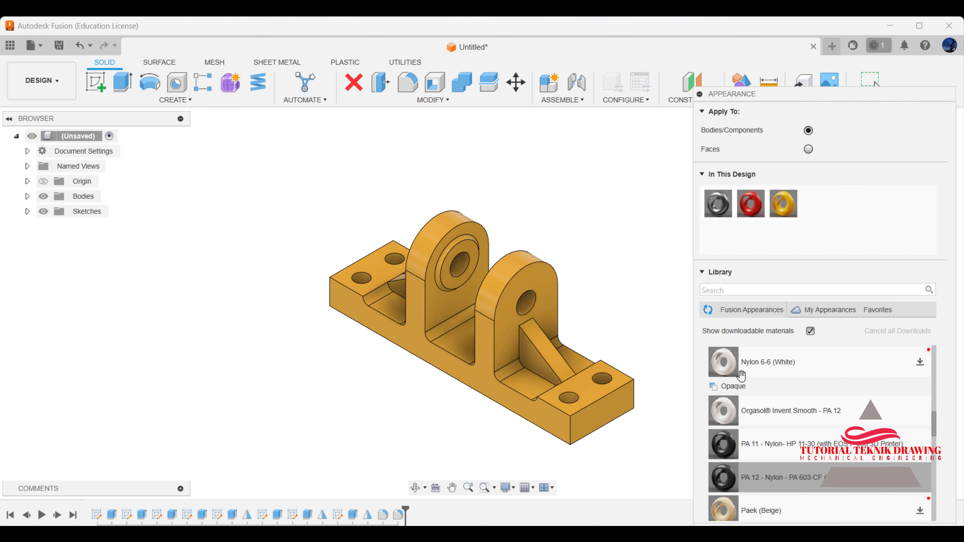
pyautogui.scroll(-3, 741, 376)
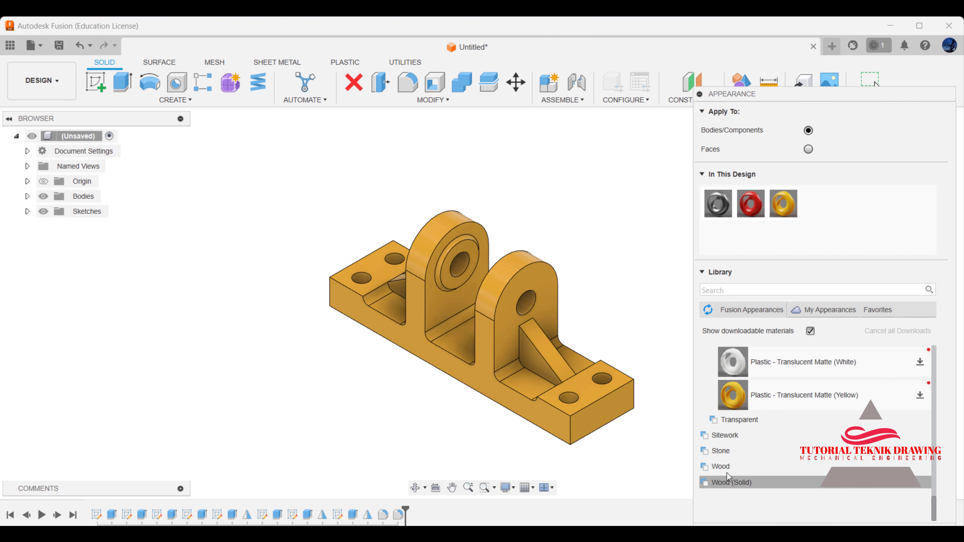
pyautogui.click(724, 435)
pyautogui.scroll(-2, 732, 456)
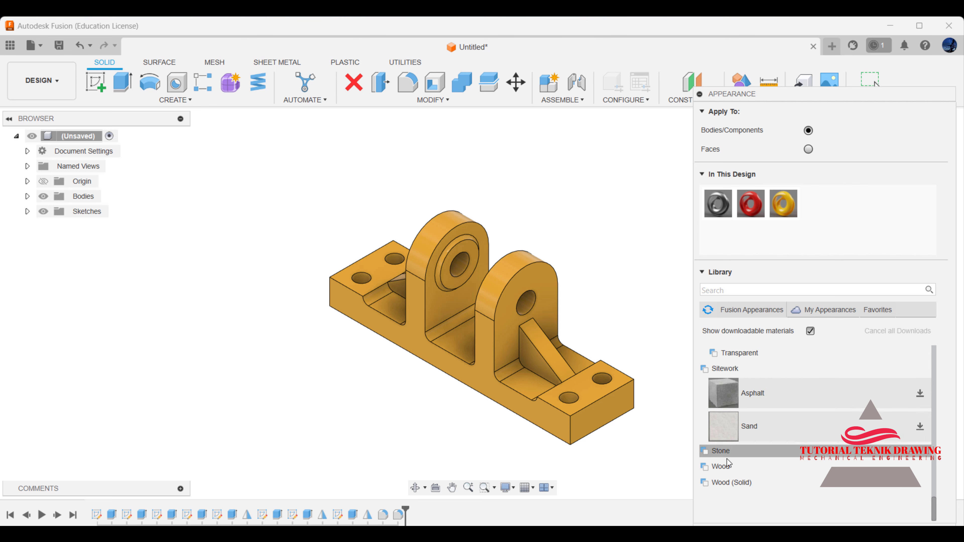
pyautogui.click(740, 488)
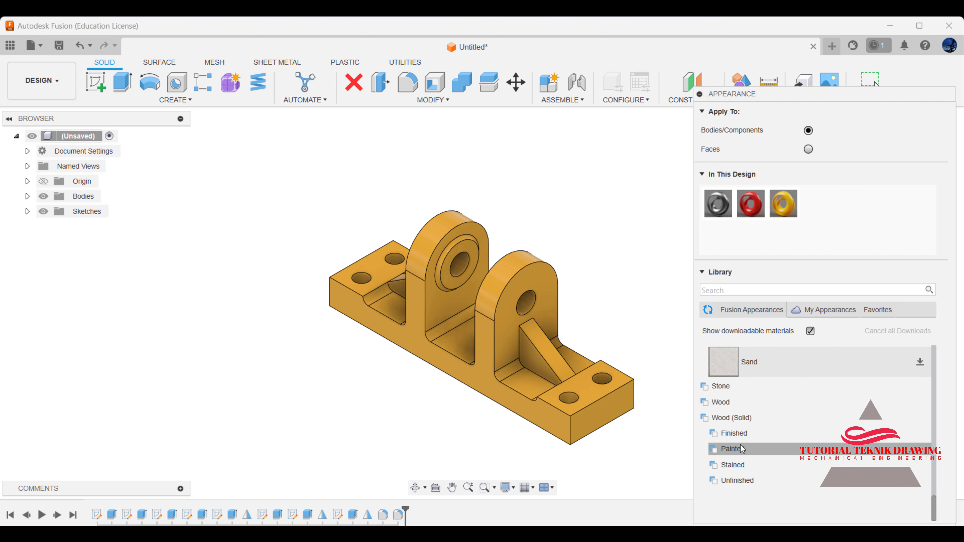
pyautogui.click(739, 434)
pyautogui.scroll(-3, 740, 435)
pyautogui.scroll(-5, 740, 435)
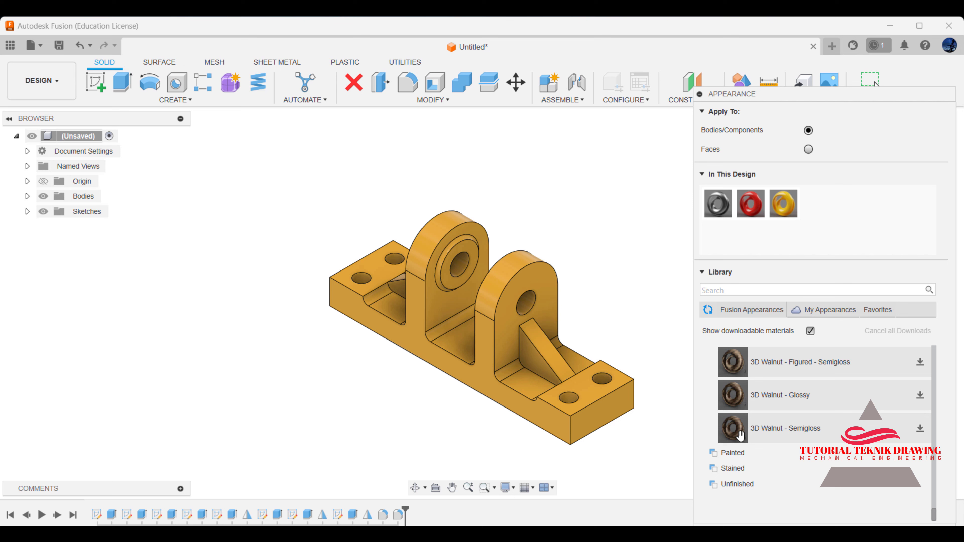
pyautogui.click(741, 454)
pyautogui.scroll(-3, 743, 460)
pyautogui.moveTo(733, 377); pyautogui.dragTo(586, 366)
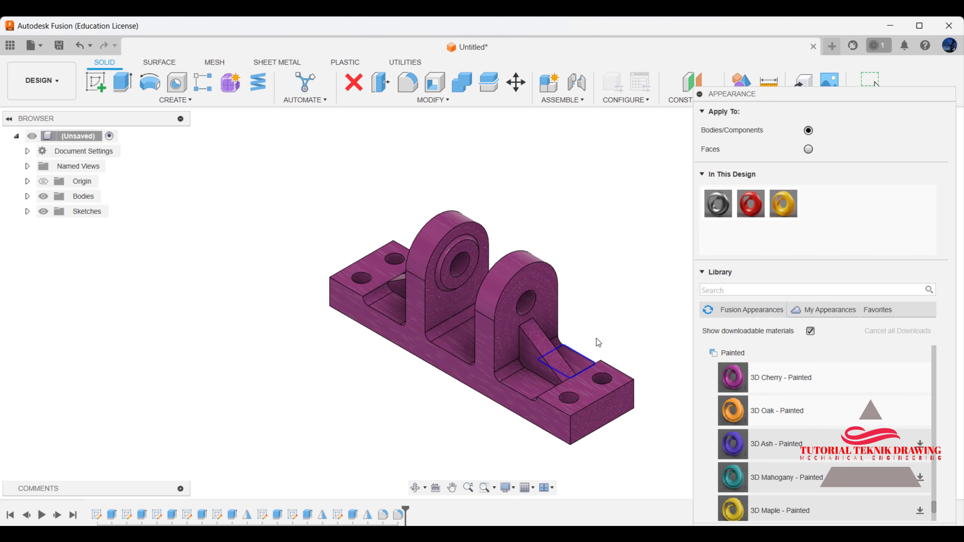
# Replace the cherry finish with the 3D Oak - Painted appearance.
pyautogui.scroll(2, 596, 310)
pyautogui.scroll(2, 598, 313)
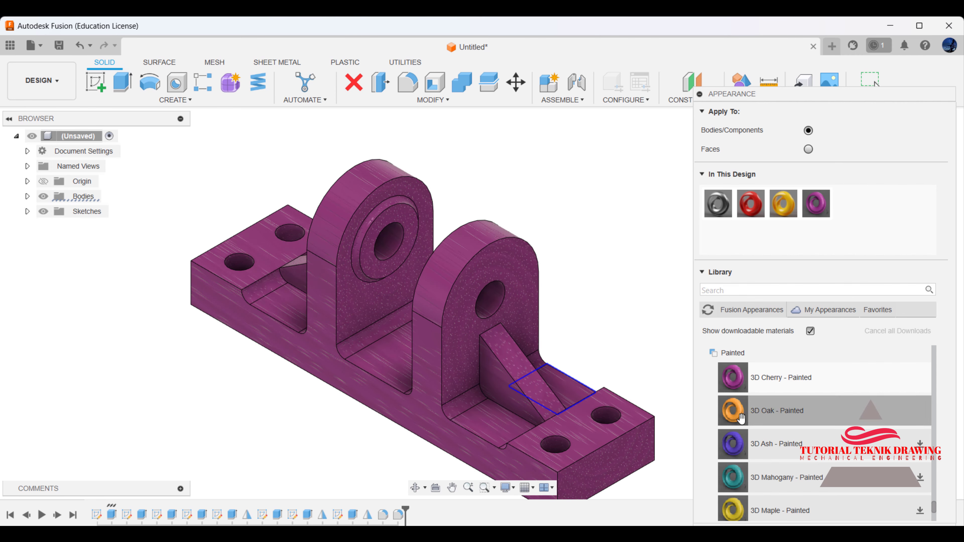
pyautogui.moveTo(733, 410); pyautogui.dragTo(558, 413)
pyautogui.scroll(-1, 598, 293)
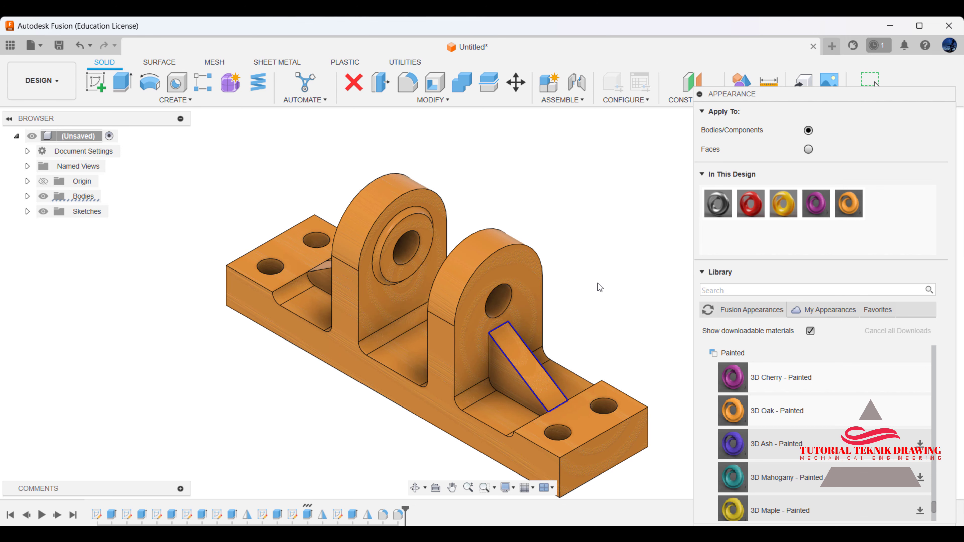
# Collapse the appearance panel, select Body1 under Bodies, then clear the selection with Esc.
pyautogui.click(700, 95)
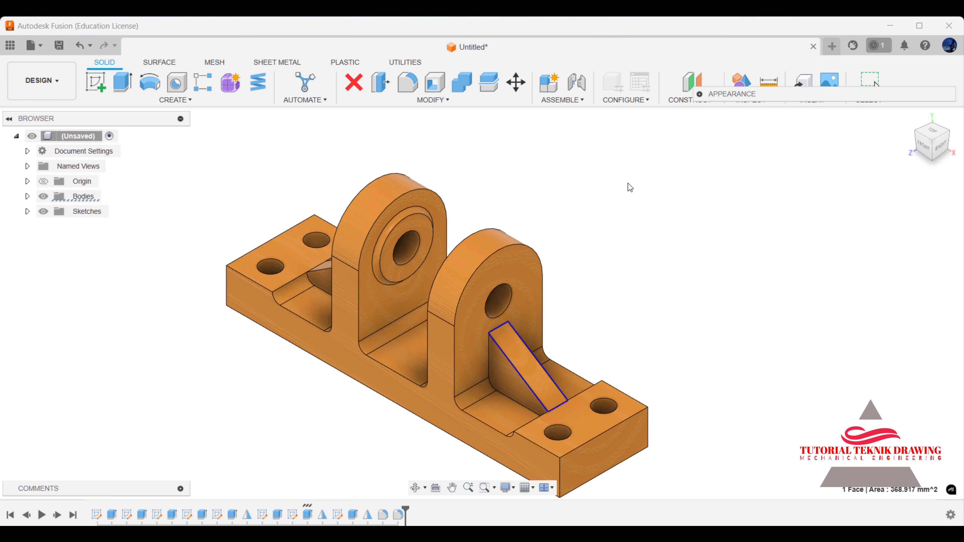
pyautogui.scroll(-1, 598, 290)
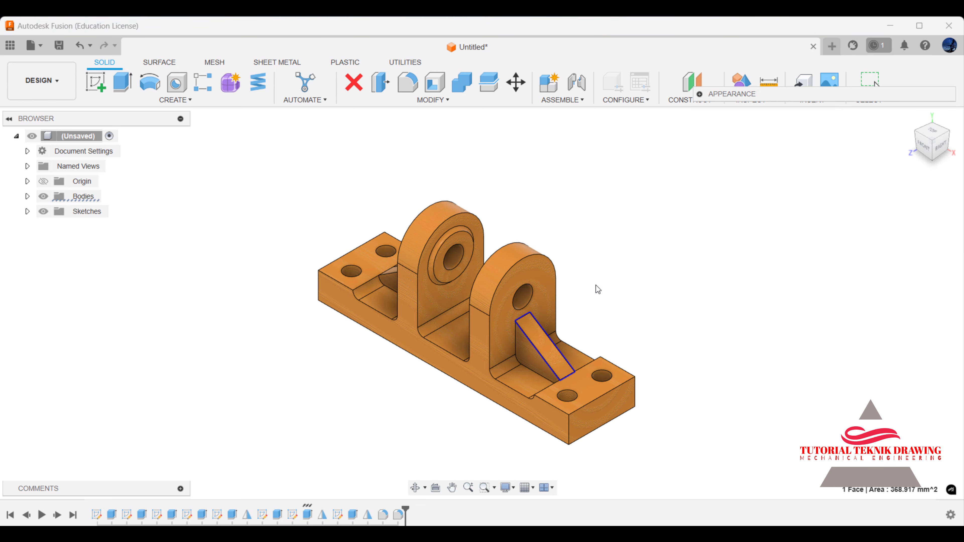
pyautogui.click(28, 196)
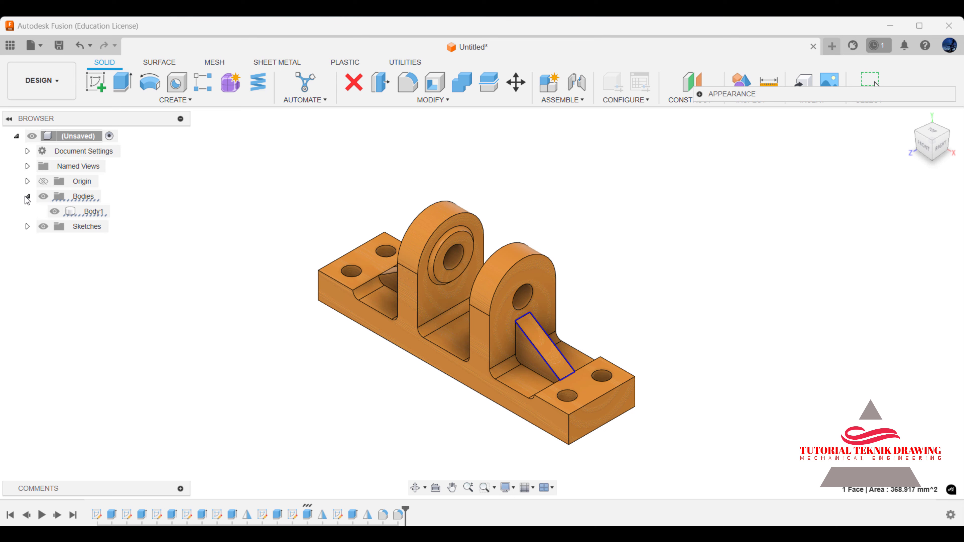
pyautogui.keyDown('ctrl'); pyautogui.click(94, 213); pyautogui.keyUp('ctrl')
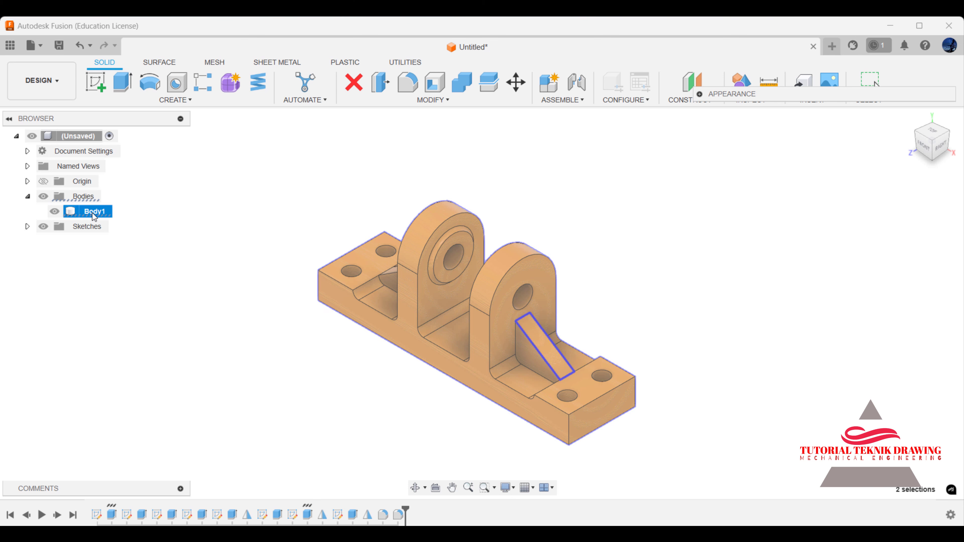
pyautogui.click(27, 196)
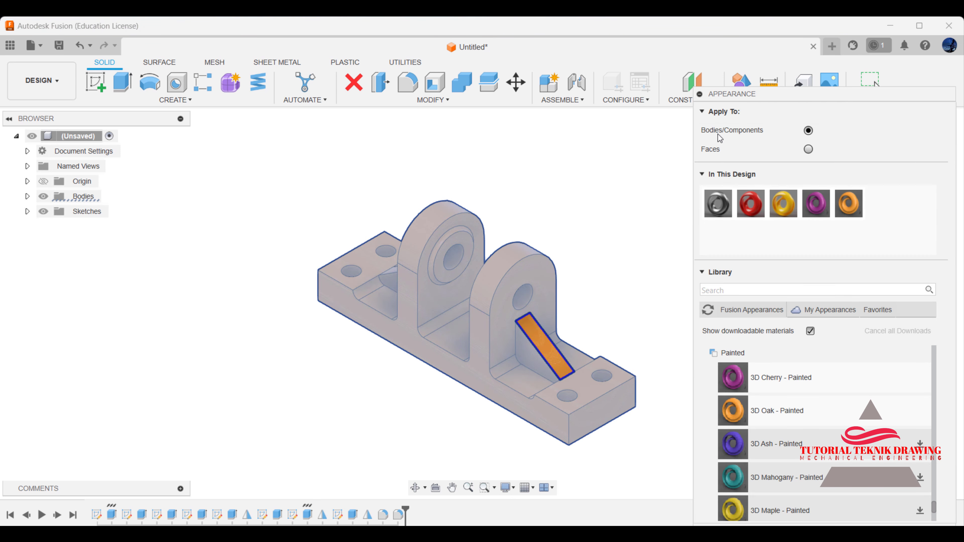
pyautogui.scroll(-2, 540, 193)
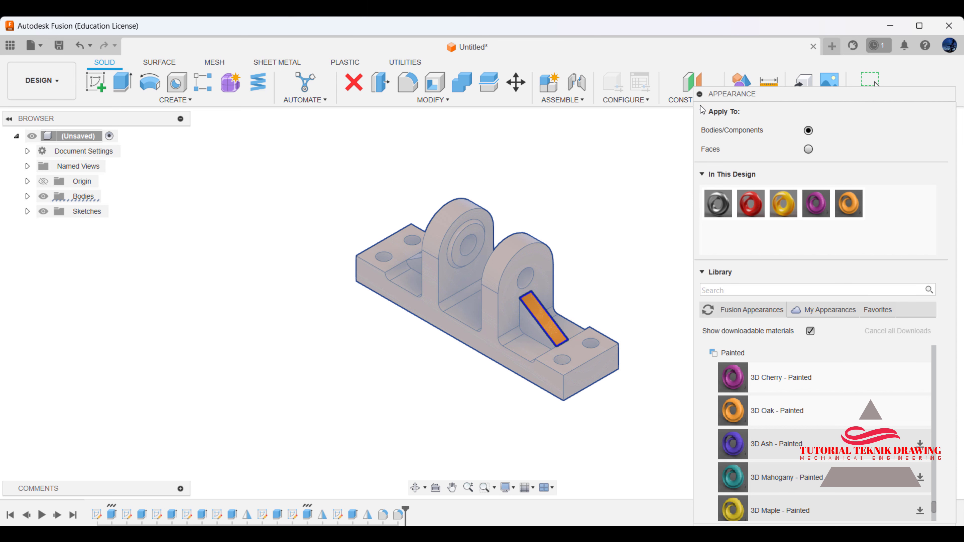
pyautogui.click(700, 94)
pyautogui.scroll(-2, 637, 209)
pyautogui.scroll(1, 634, 226)
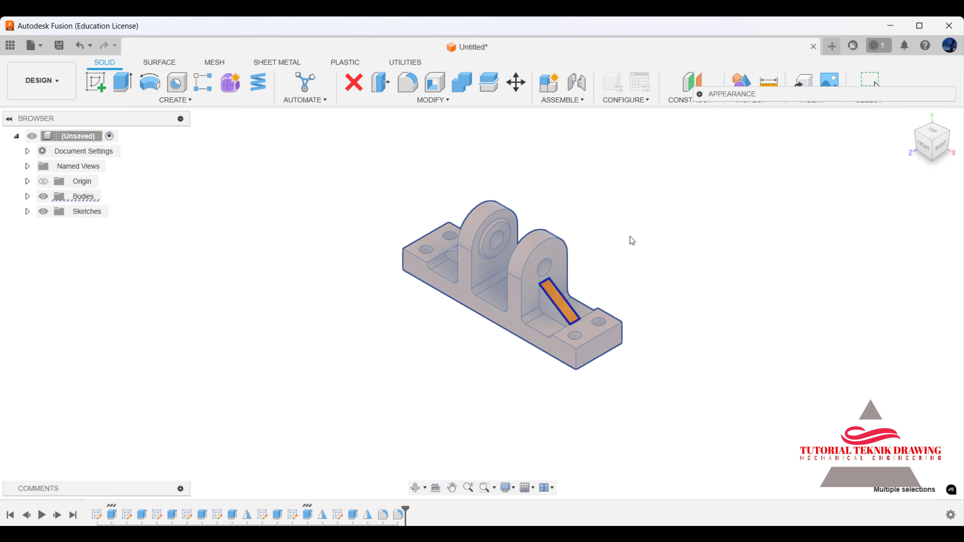
pyautogui.press('Escape')
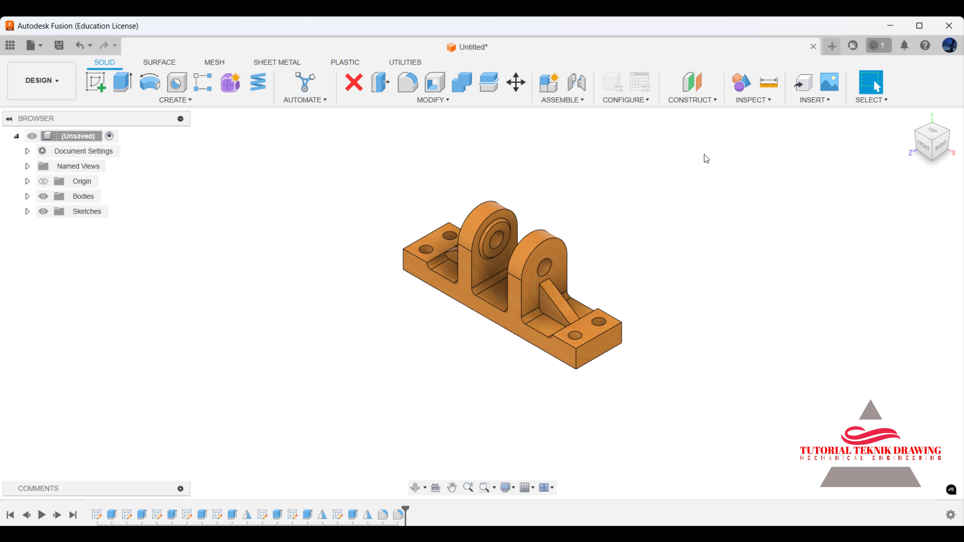
# Try the Joint tool and dismiss the no-components warning.
pyautogui.click(583, 101)
pyautogui.press('Escape')
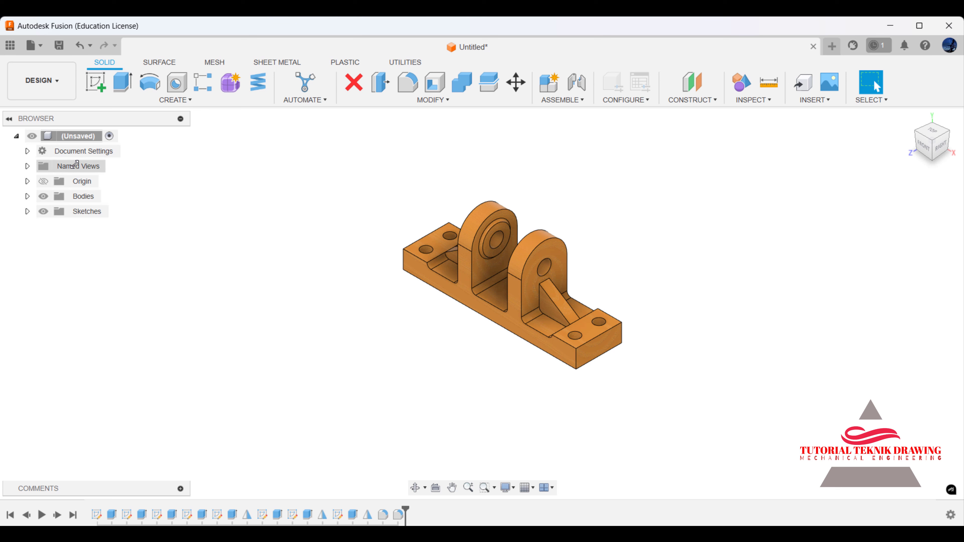
pyautogui.click(580, 100)
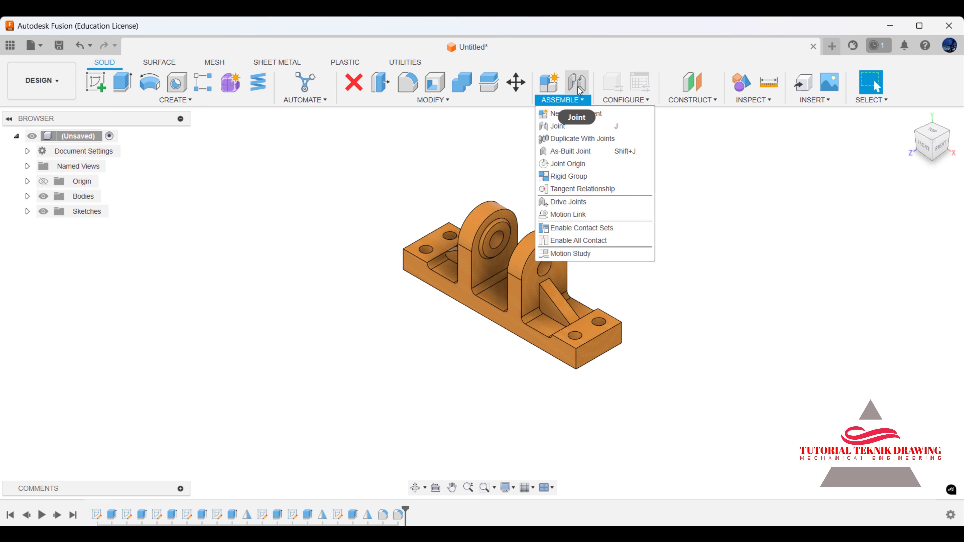
pyautogui.click(575, 88)
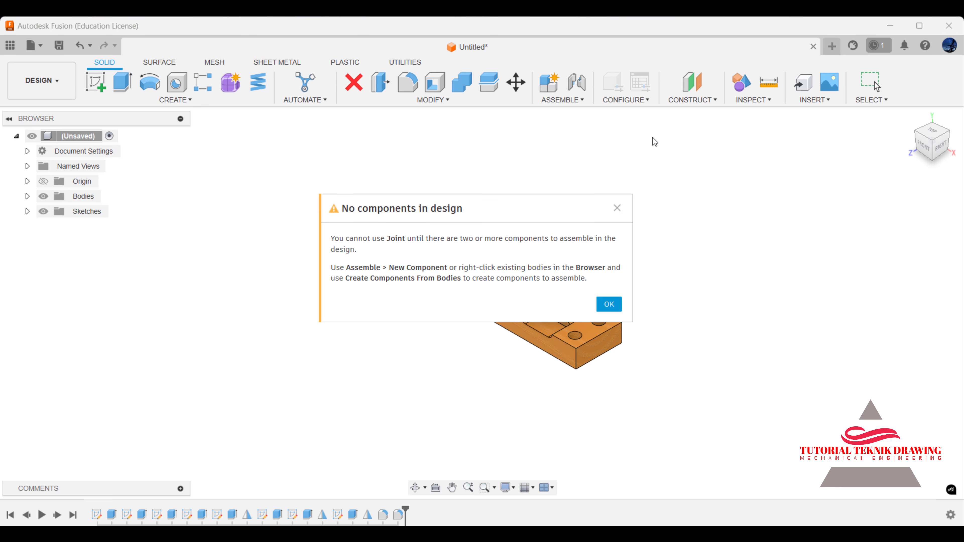
pyautogui.click(609, 302)
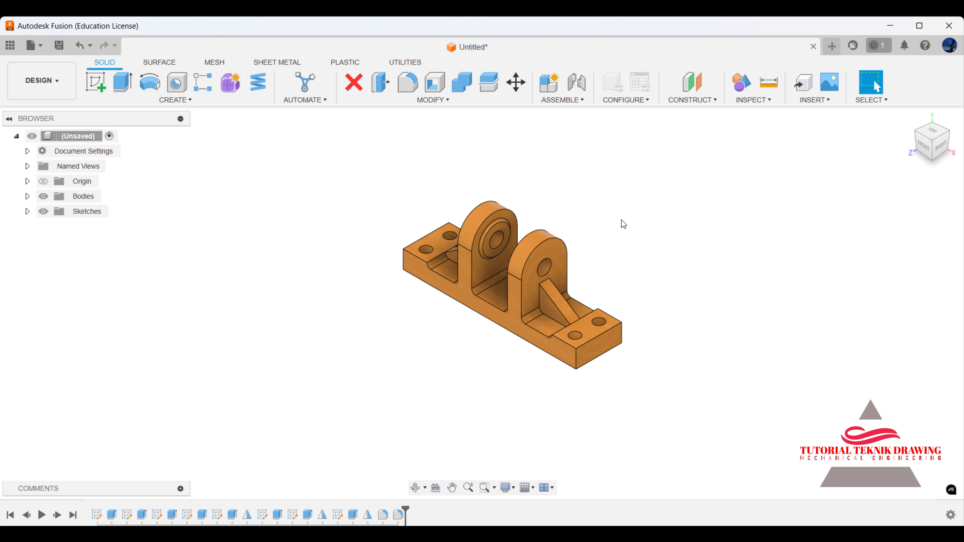
# Create a new Standard-type component, Component1.
pyautogui.click(551, 87)
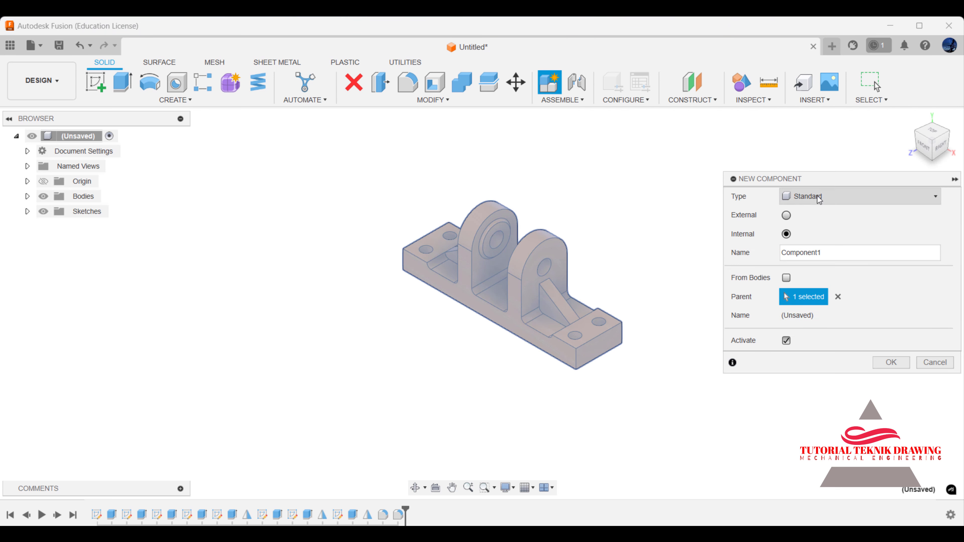
pyautogui.click(820, 197)
pyautogui.click(870, 253)
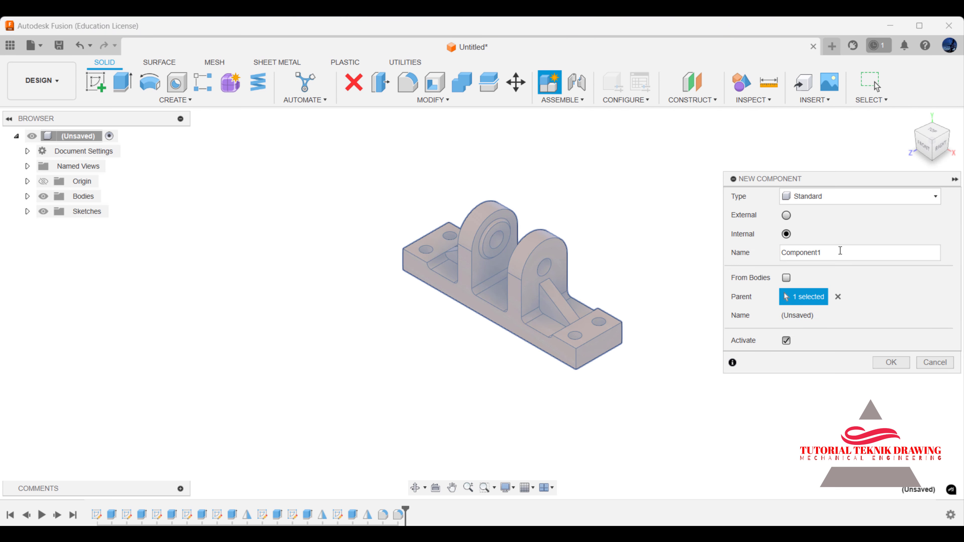
pyautogui.click(892, 364)
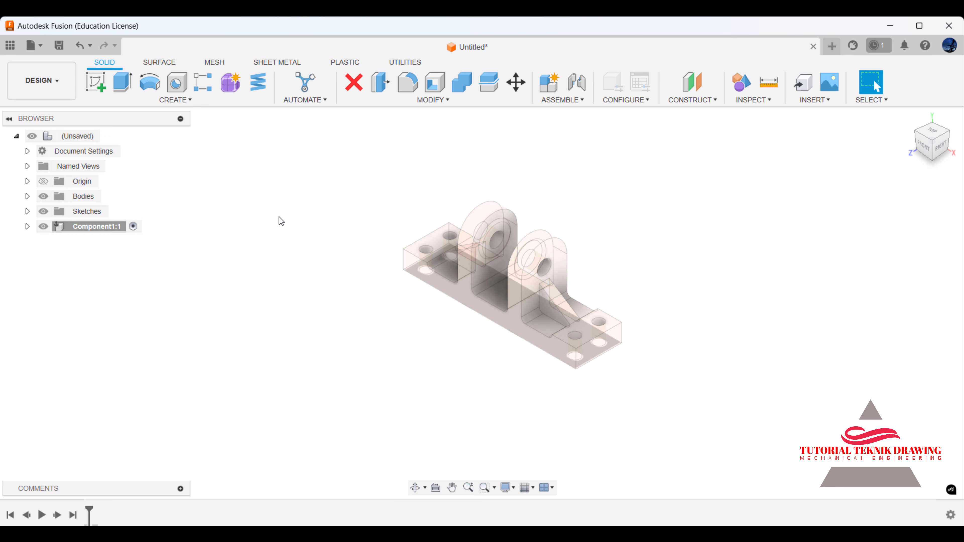
# Convert Body1 with Create Components from Bodies, then inspect Component1:1 and Component2:1.
pyautogui.click(27, 196)
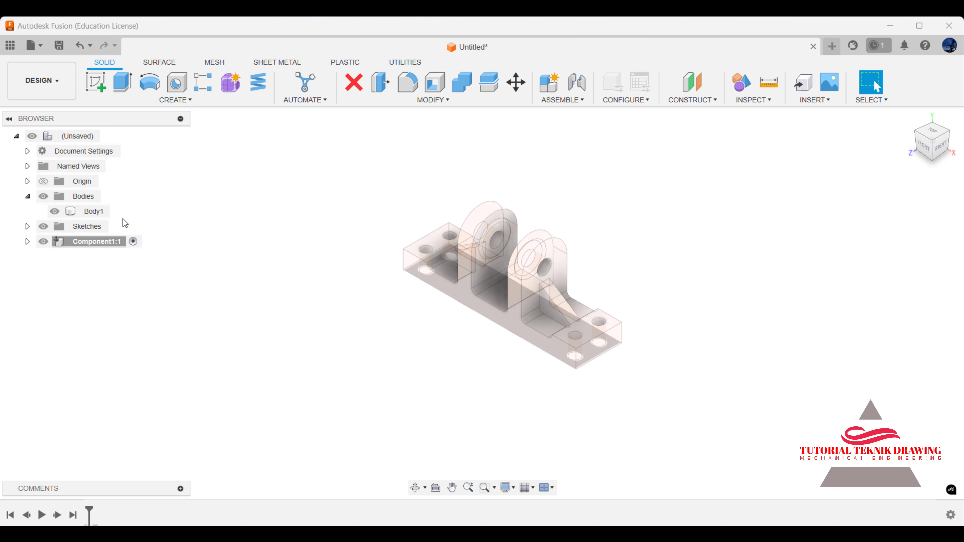
pyautogui.rightClick(97, 212)
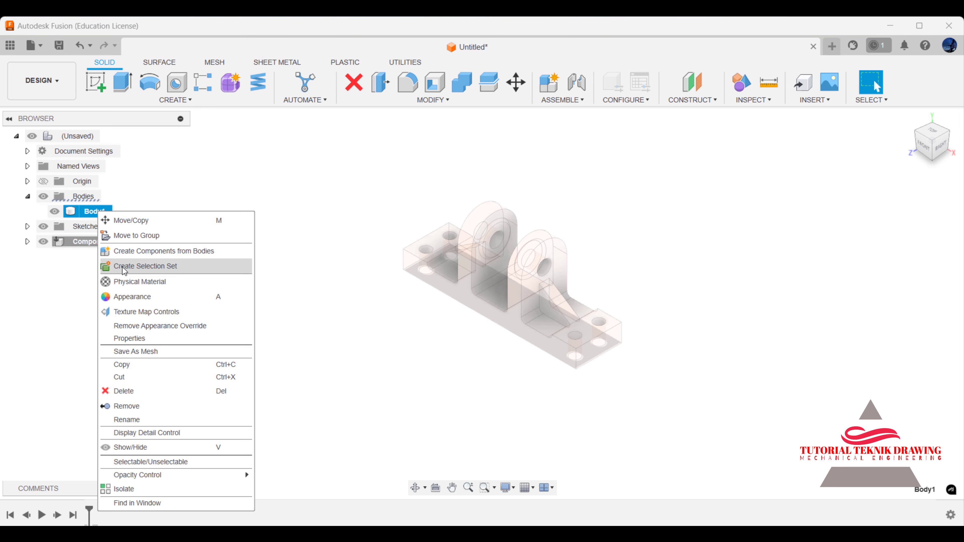
pyautogui.click(154, 251)
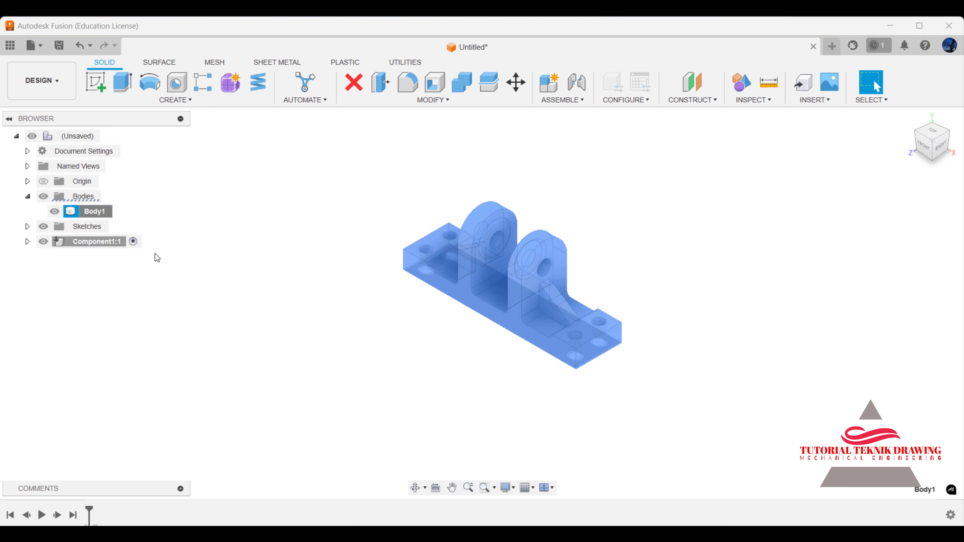
pyautogui.click(98, 226)
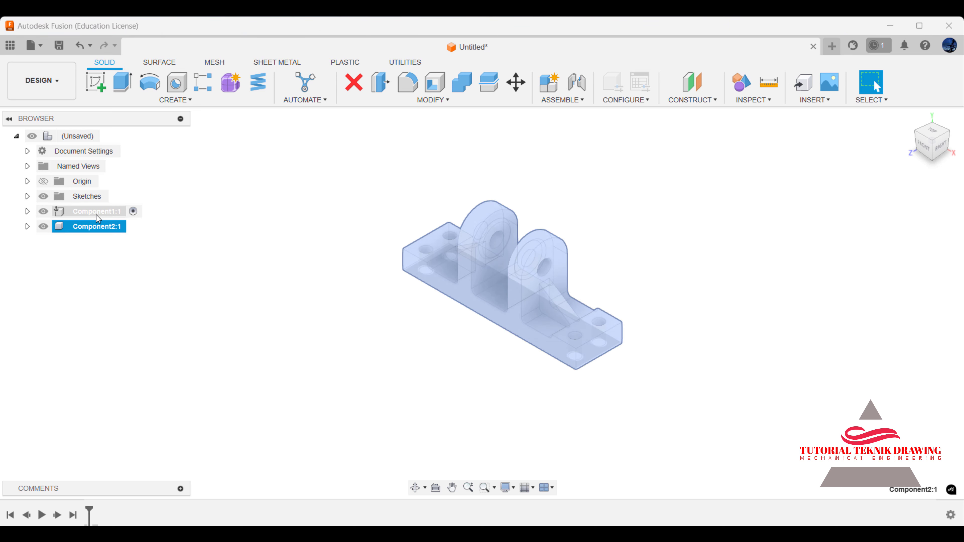
pyautogui.click(100, 227)
pyautogui.click(92, 211)
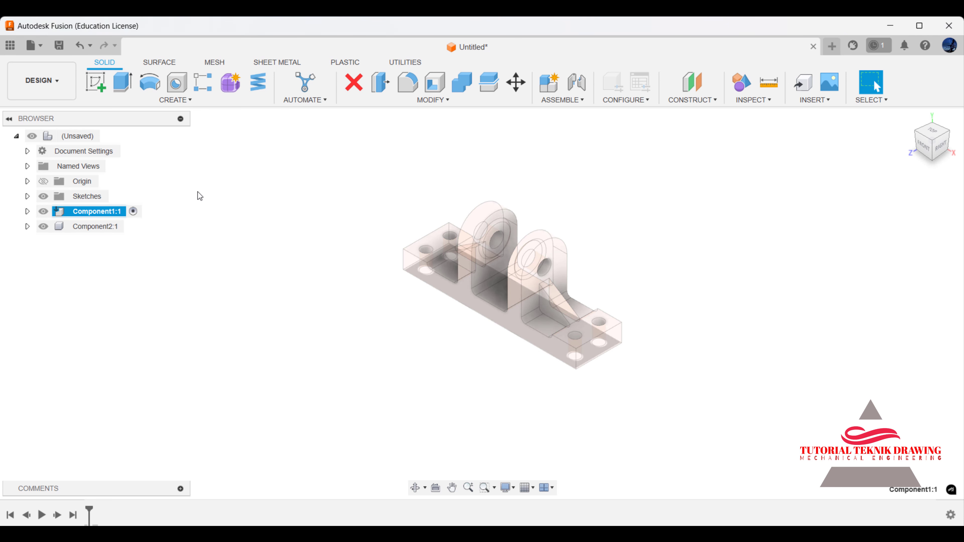
pyautogui.click(76, 226)
# Toggle Component2:1 visibility to check it, then activate the top-level assembly.
pyautogui.click(43, 227)
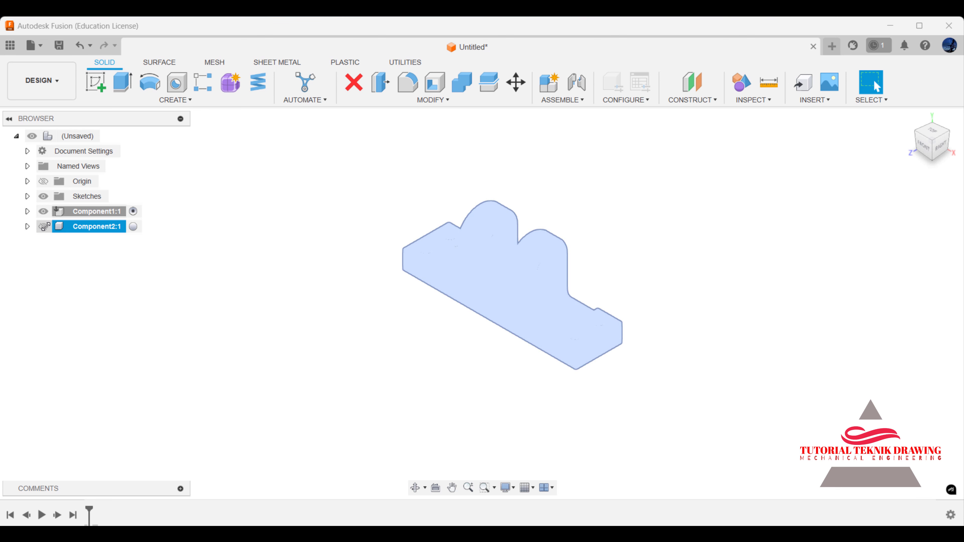
pyautogui.click(43, 227)
pyautogui.click(264, 209)
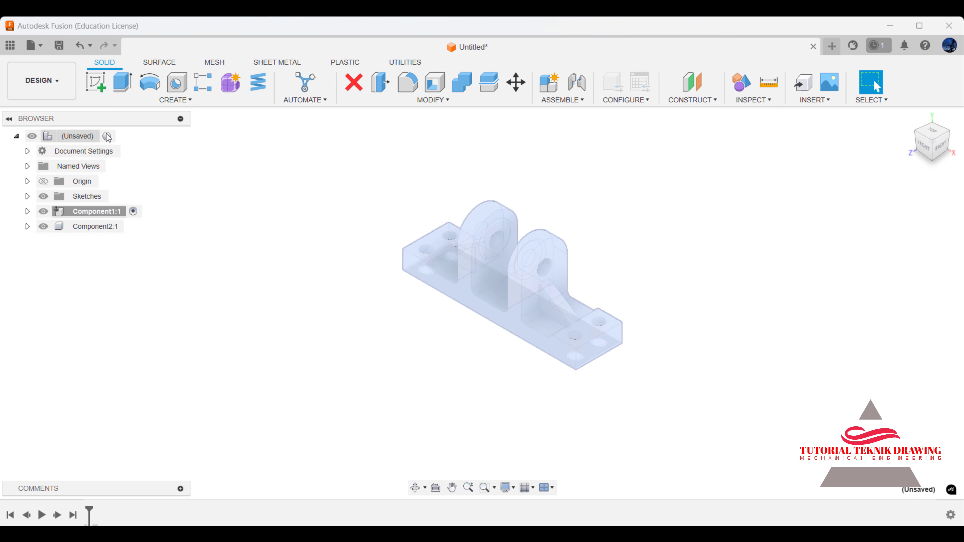
pyautogui.click(107, 137)
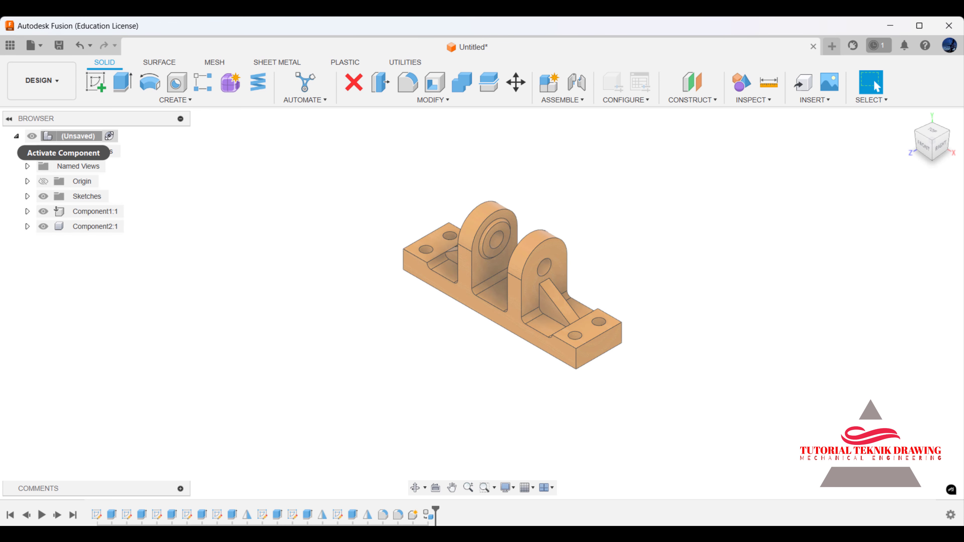
pyautogui.scroll(2, 266, 228)
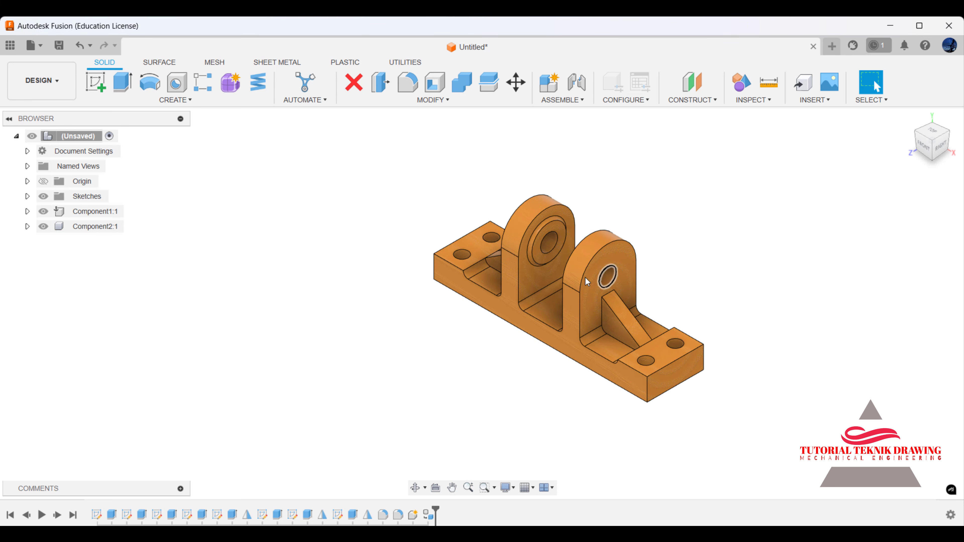
pyautogui.scroll(-2, 488, 279)
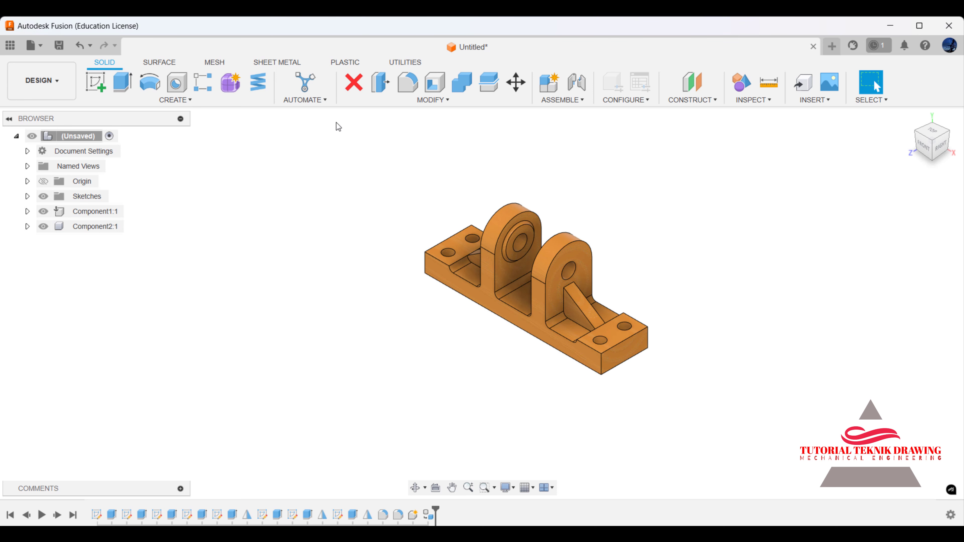
# Move the bracket body 200 mm along X.
pyautogui.click(516, 82)
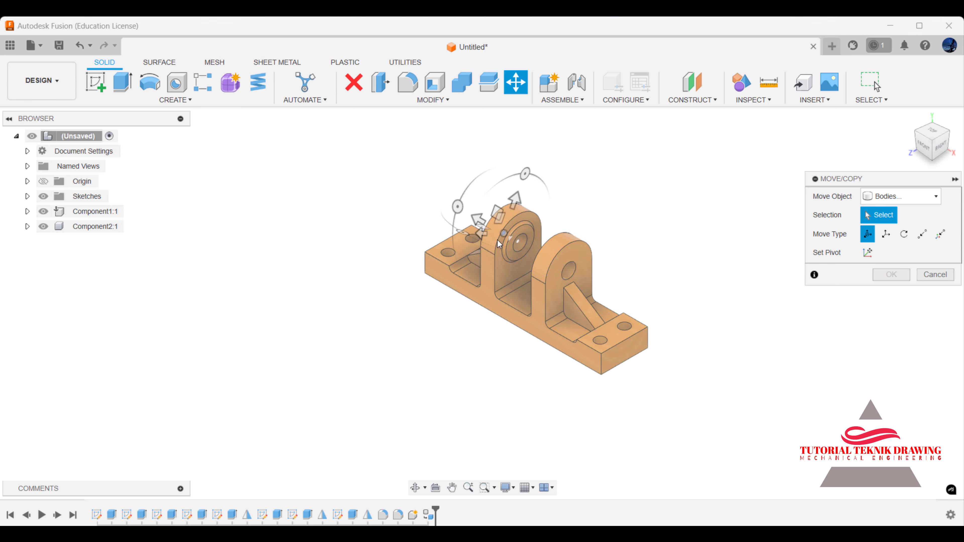
pyautogui.click(523, 292)
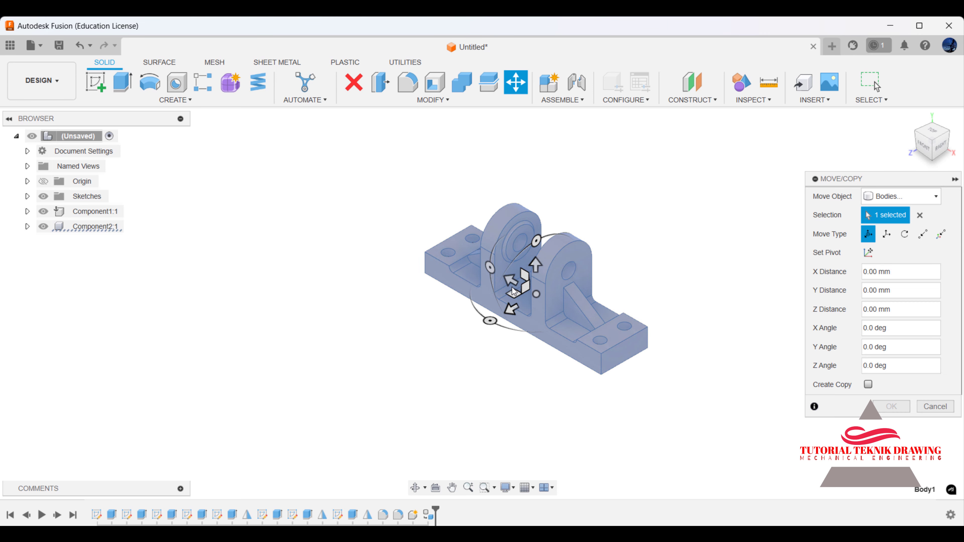
pyautogui.moveTo(511, 279); pyautogui.dragTo(312, 163)
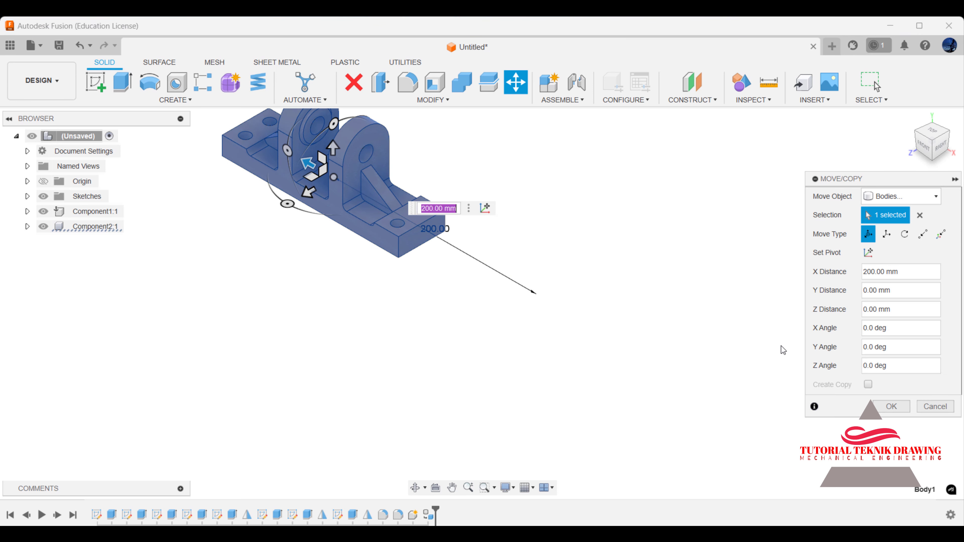
pyautogui.click(891, 406)
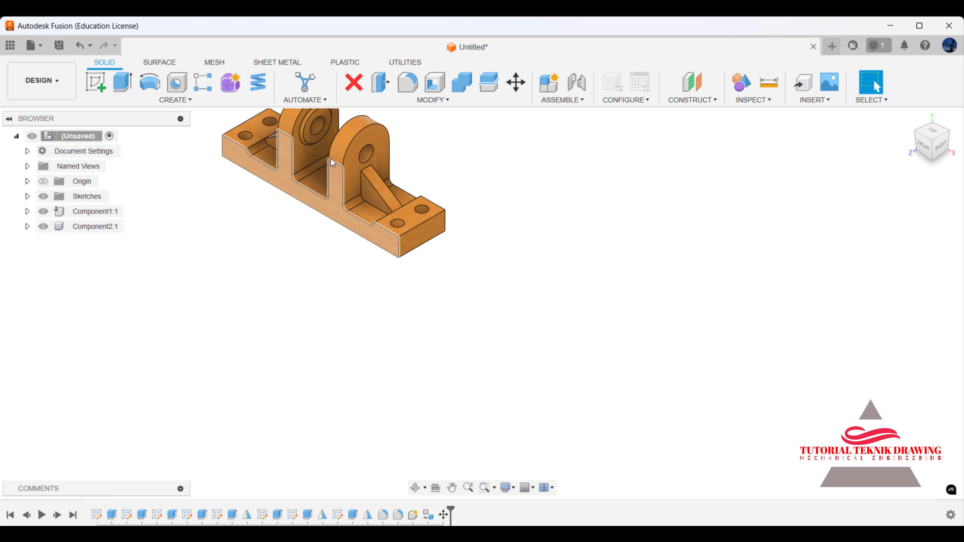
# Hide Component2:1, add Component3 inside Component1:1, and start a sketch on a plane.
pyautogui.click(43, 227)
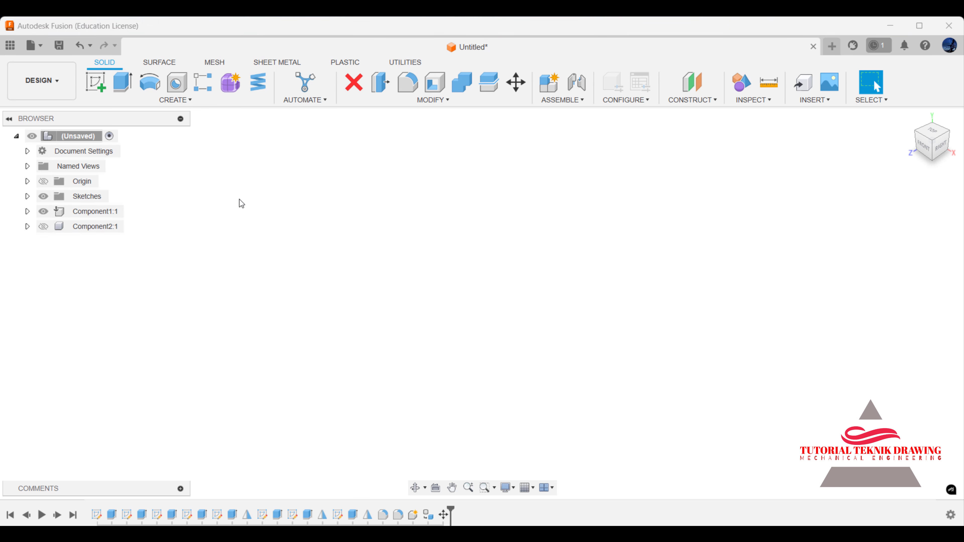
pyautogui.click(28, 212)
pyautogui.click(87, 213)
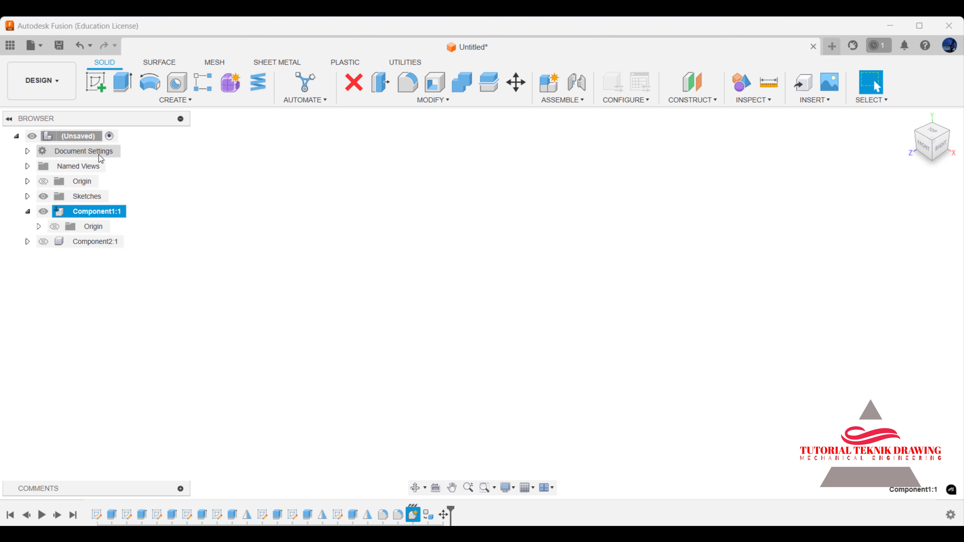
pyautogui.click(549, 82)
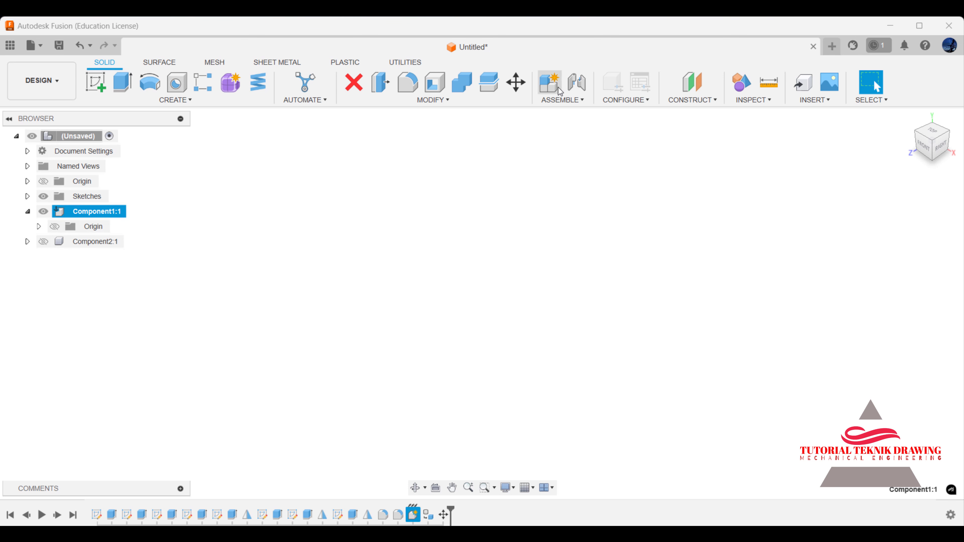
pyautogui.click(889, 362)
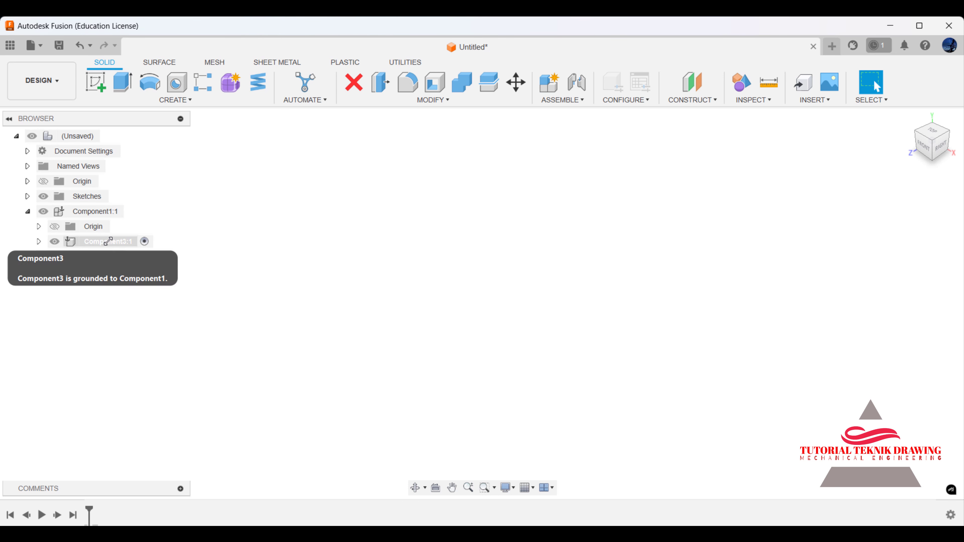
pyautogui.click(92, 86)
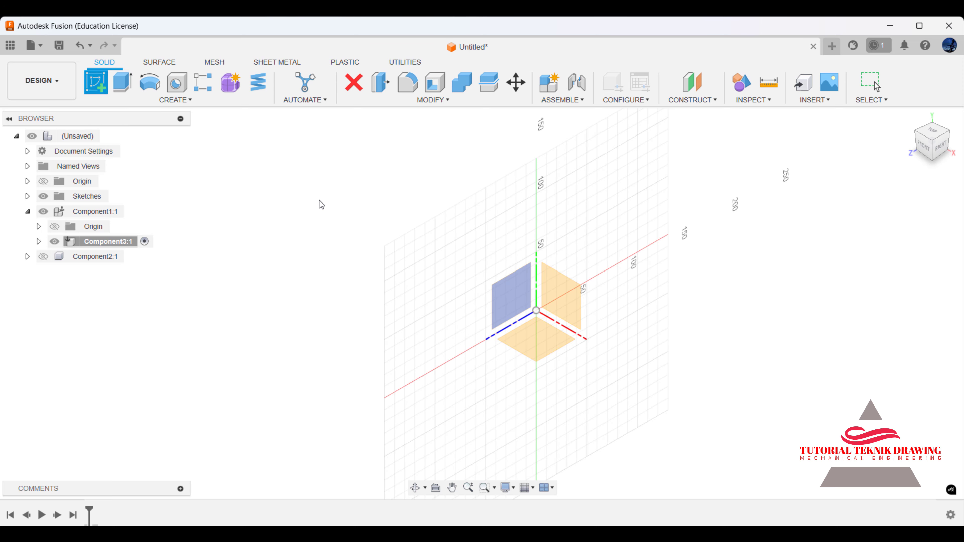
pyautogui.click(550, 329)
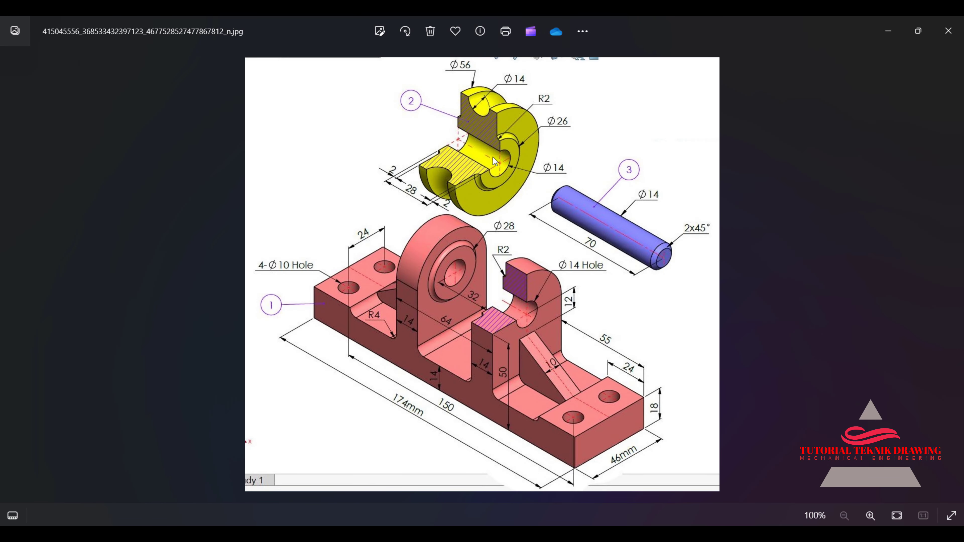
# Zoom the reference drawing to read bushing ② dimensions Ø56, Ø26, Ø14 and 28.
pyautogui.scroll(3, 485, 139)
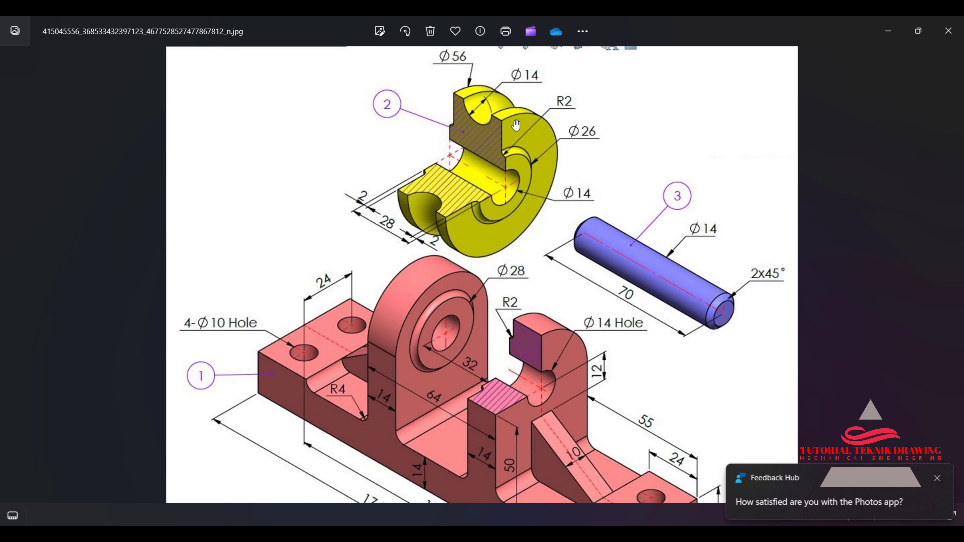
pyautogui.scroll(-2, 467, 164)
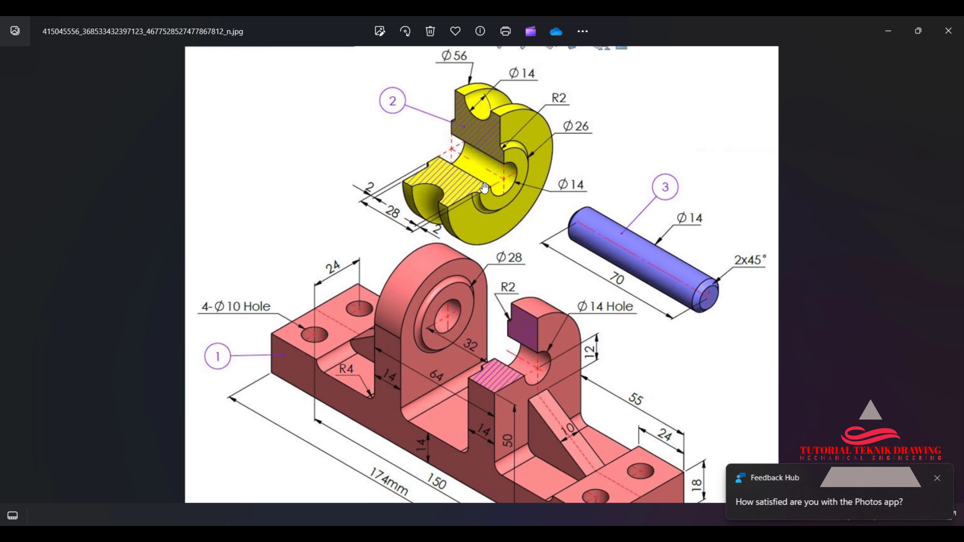
pyautogui.scroll(-1, 460, 158)
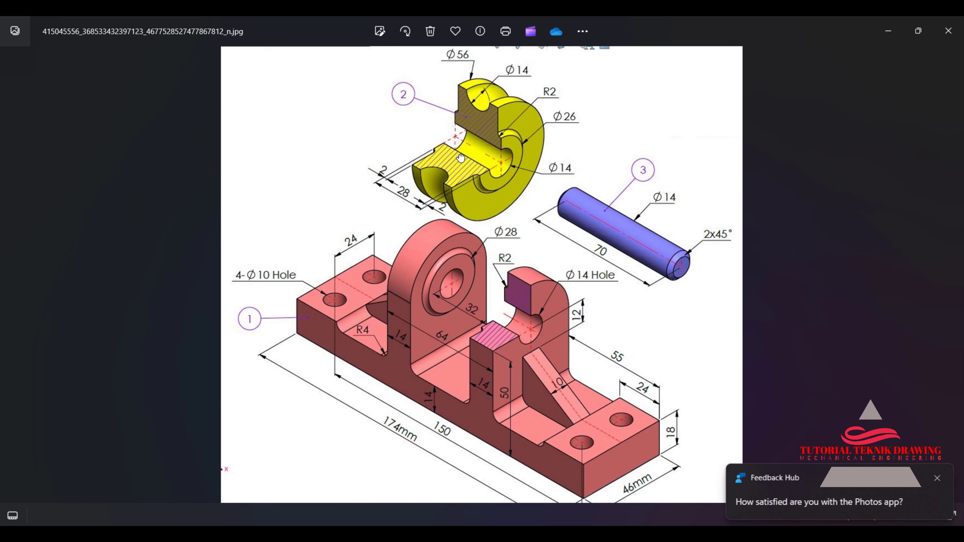
# Draw a Ø56 circle centred at the origin.
pyautogui.click(885, 31)
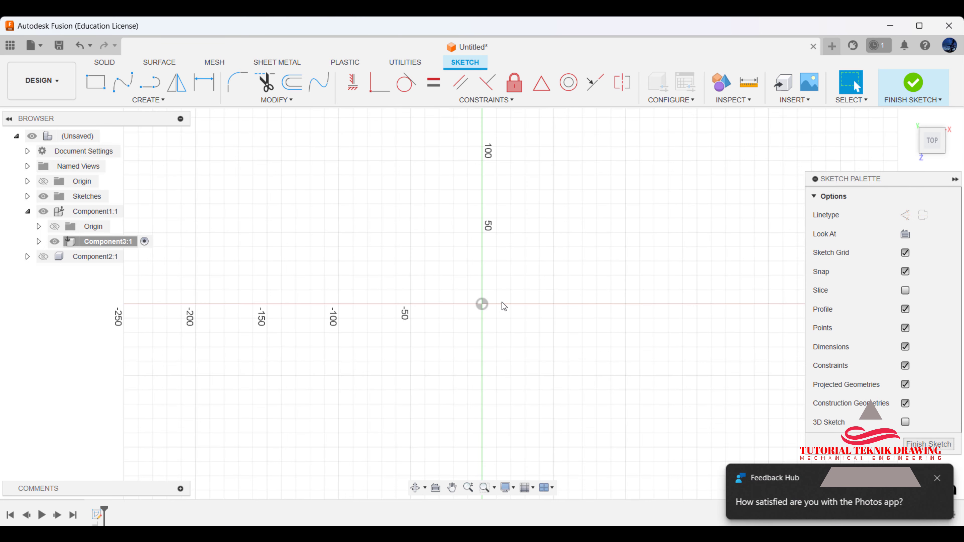
pyautogui.press('c')
pyautogui.click(483, 304)
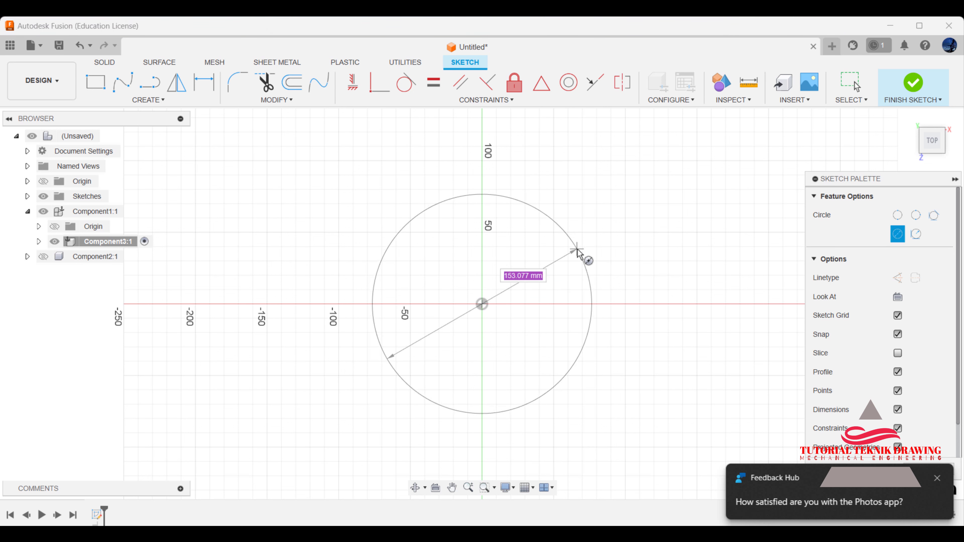
pyautogui.write('56')
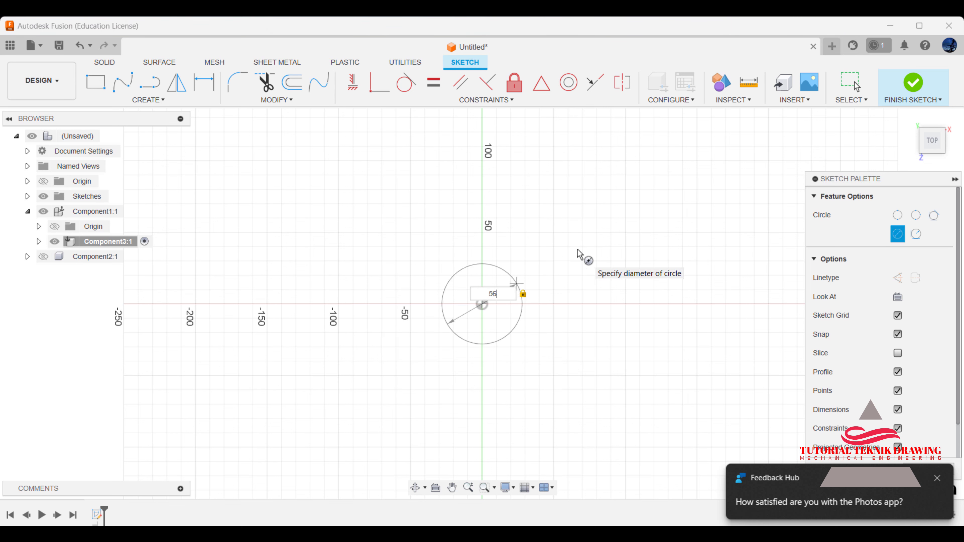
pyautogui.press('Return')
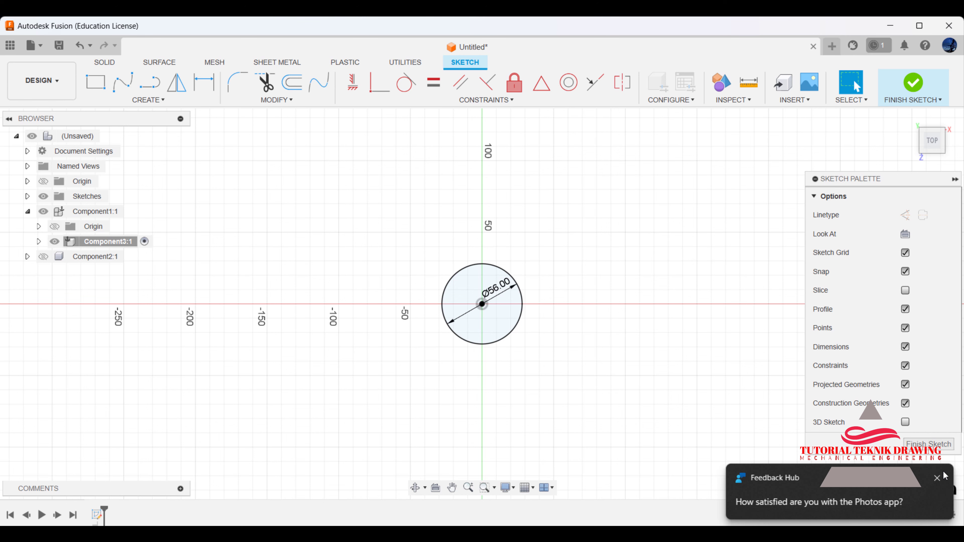
pyautogui.click(936, 478)
pyautogui.scroll(1, 471, 299)
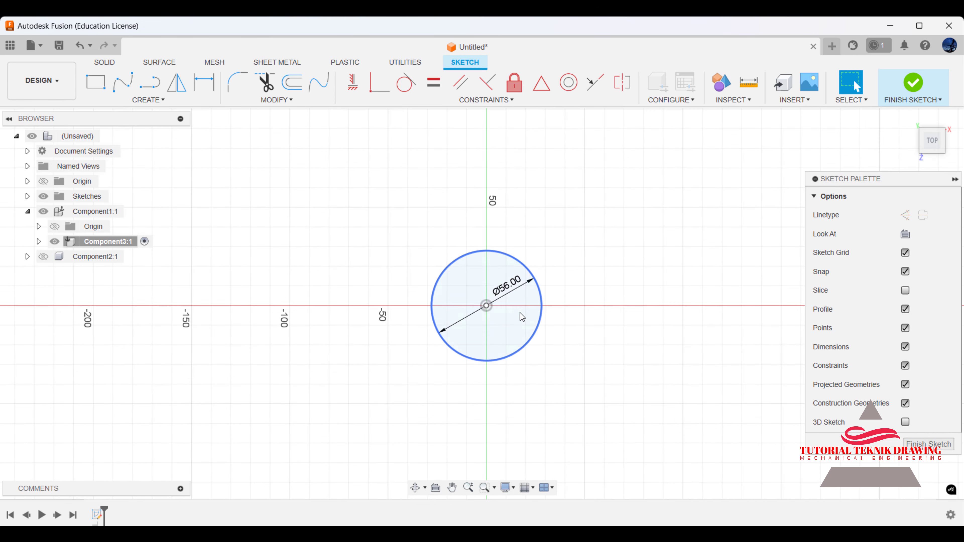
# Add a concentric Ø14 circle at the origin and finish the sketch.
pyautogui.hotkey('alt', 'Tab')
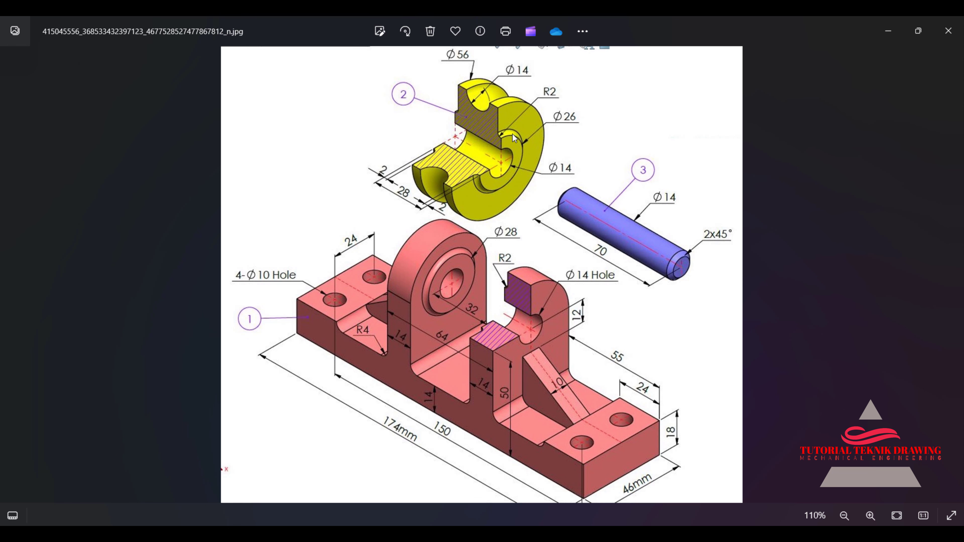
pyautogui.scroll(2, 512, 140)
pyautogui.click(888, 31)
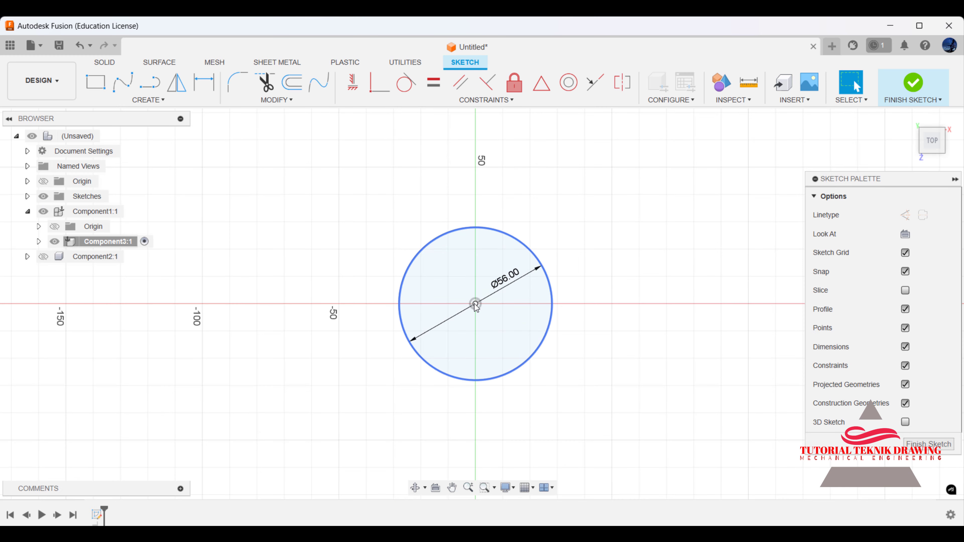
pyautogui.press('c')
pyautogui.click(476, 304)
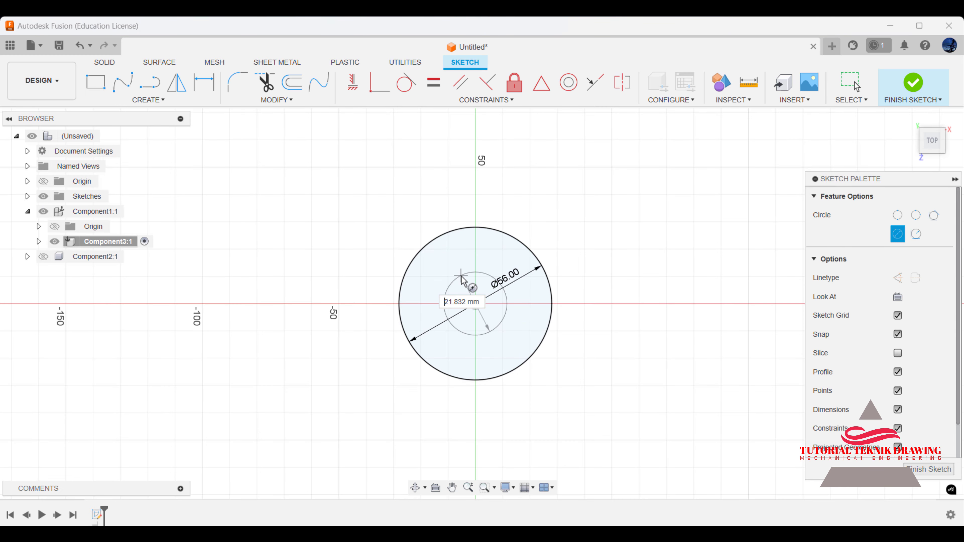
pyautogui.write('14')
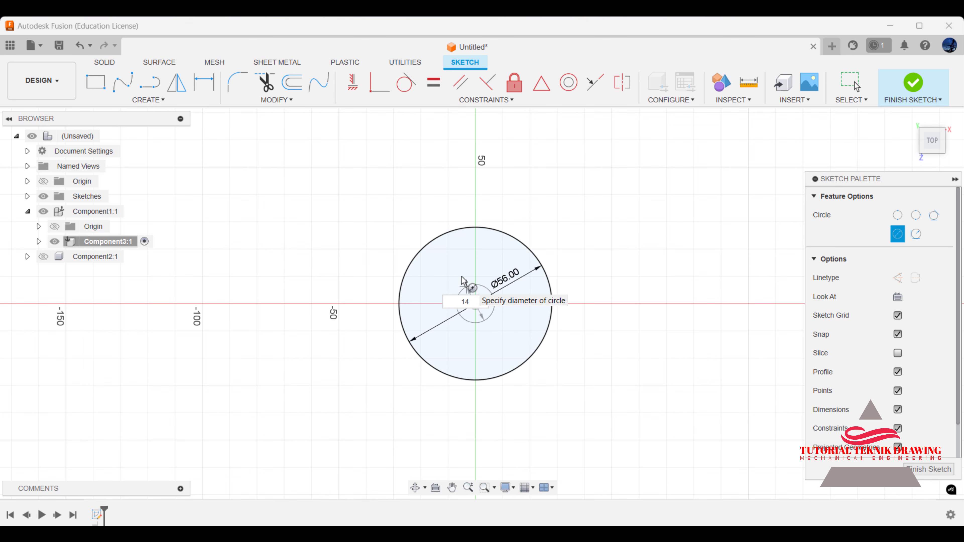
pyautogui.press('Return')
pyautogui.press('Escape')
pyautogui.click(913, 82)
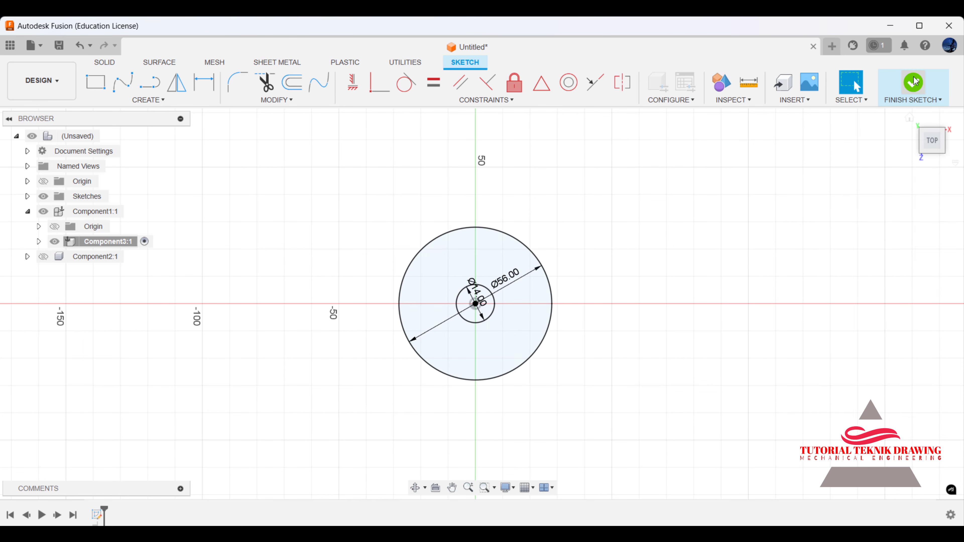
# Extrude the ring profile with Symmetric direction and Whole Length measurement.
pyautogui.click(911, 117)
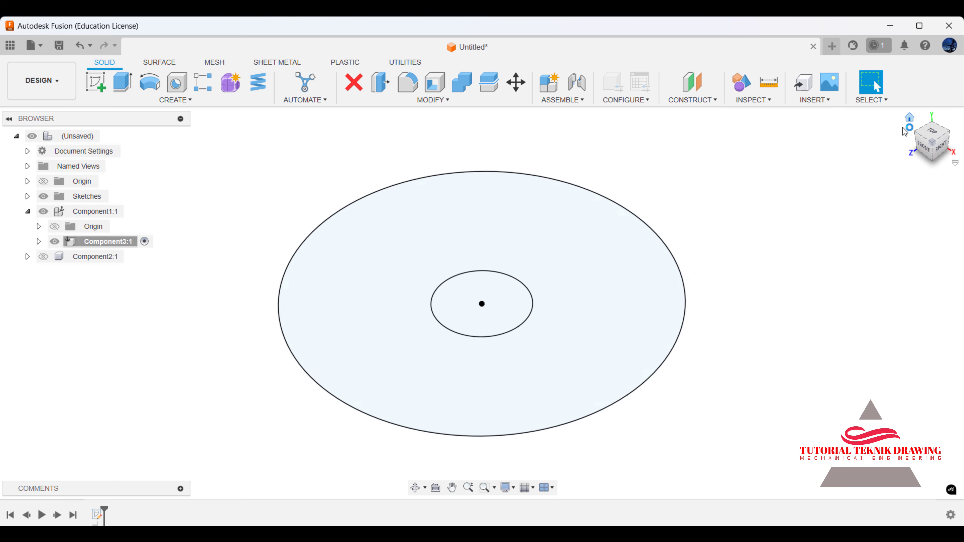
pyautogui.click(122, 82)
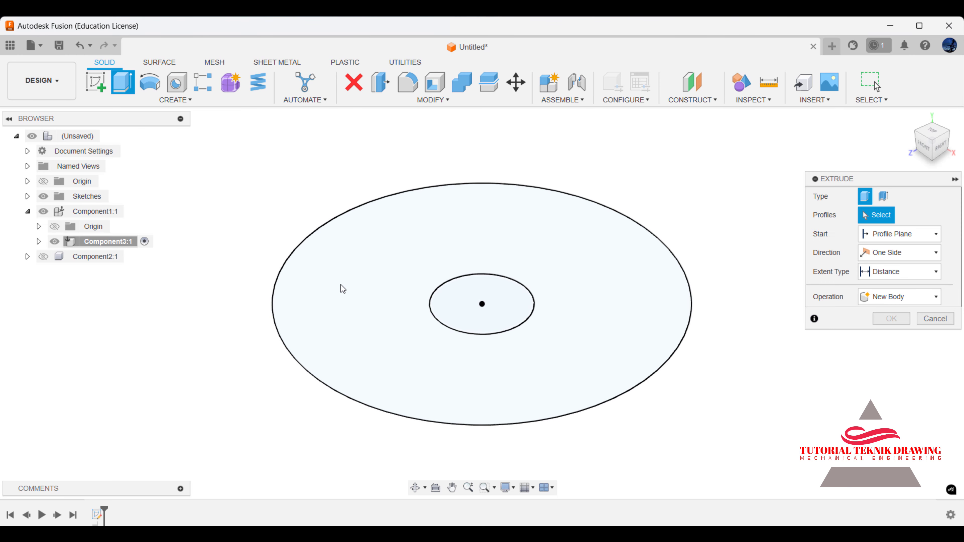
pyautogui.click(341, 285)
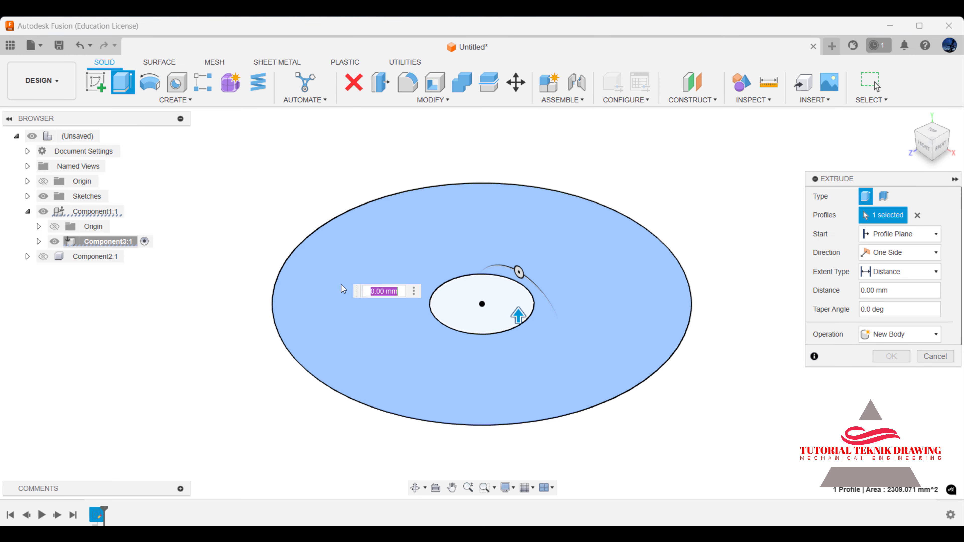
pyautogui.click(886, 256)
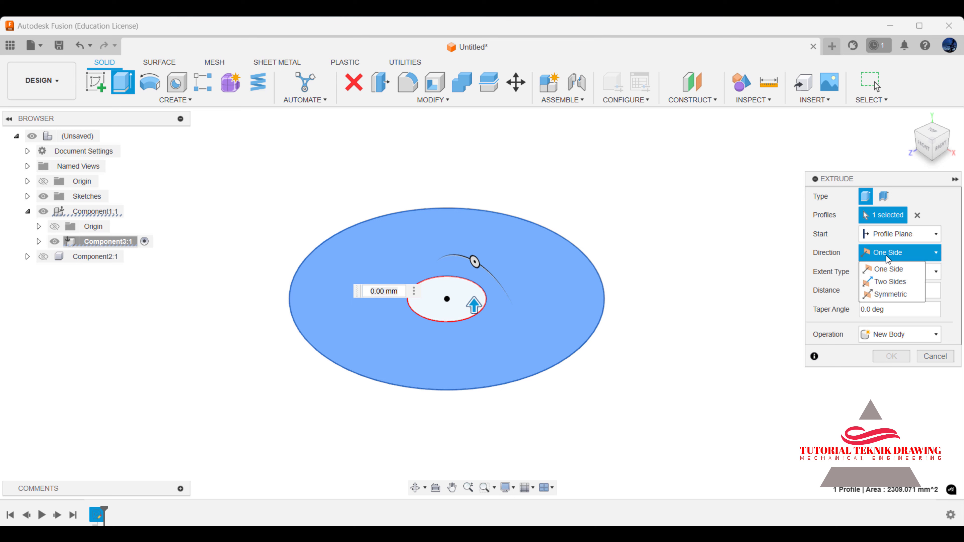
pyautogui.click(891, 291)
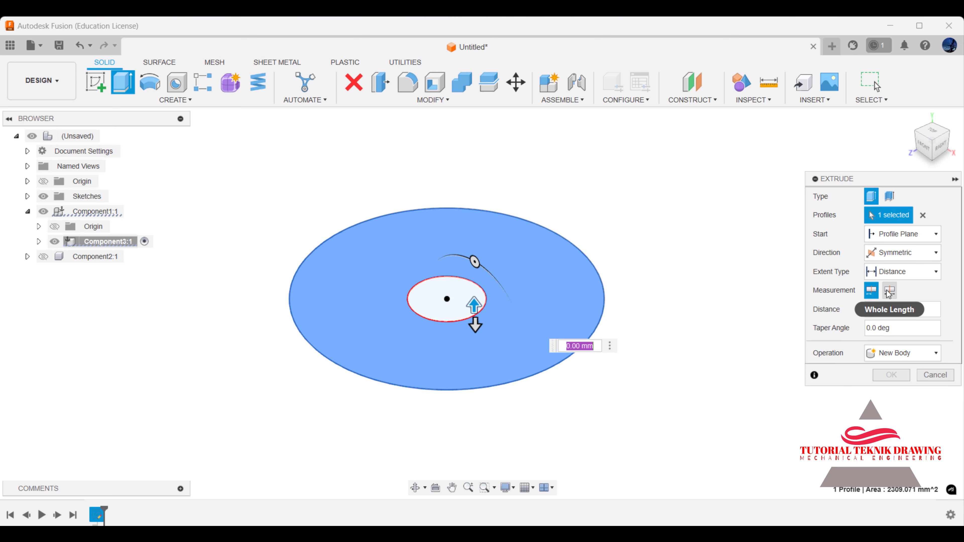
pyautogui.click(889, 294)
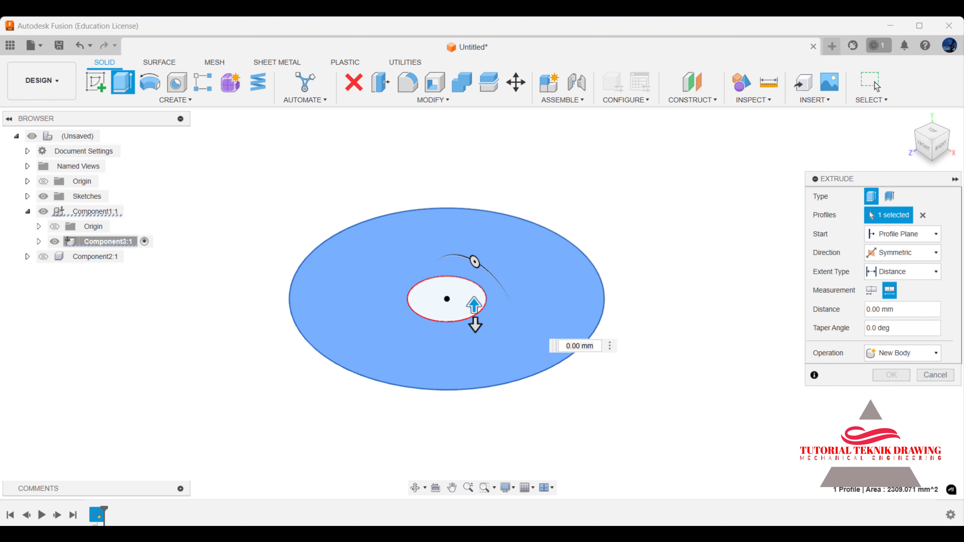
# Set the extrusion length to 28 mm, checking the reference drawing, and confirm.
pyautogui.hotkey('alt', 'Tab')
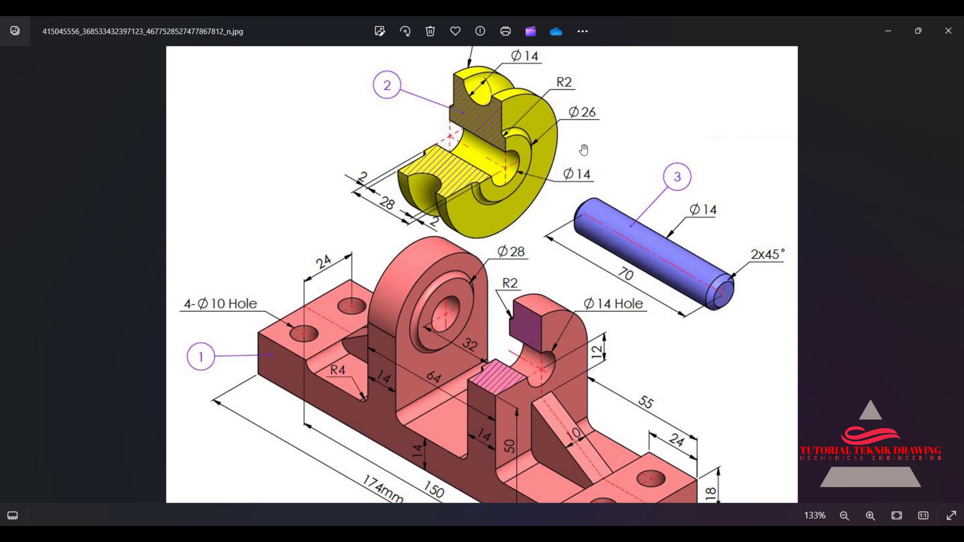
pyautogui.click(884, 35)
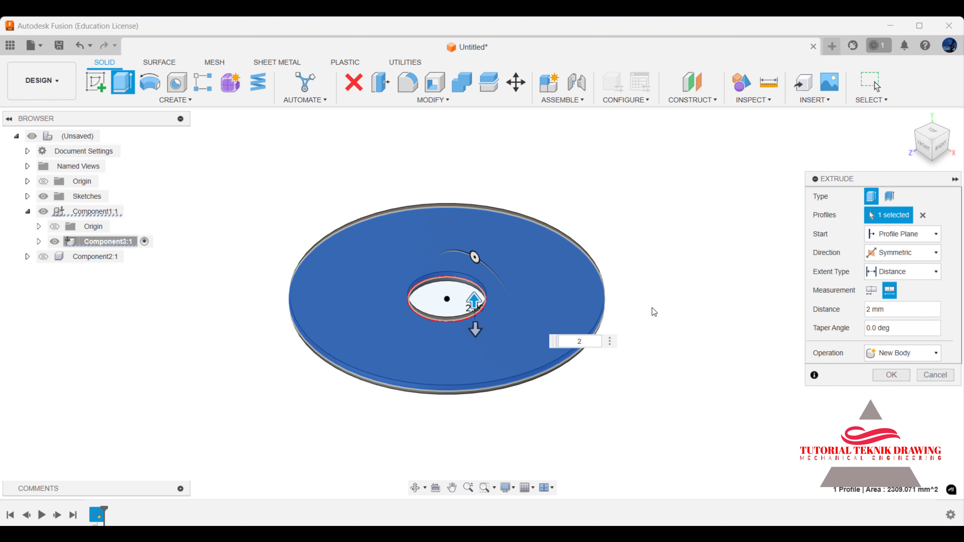
pyautogui.write('8')
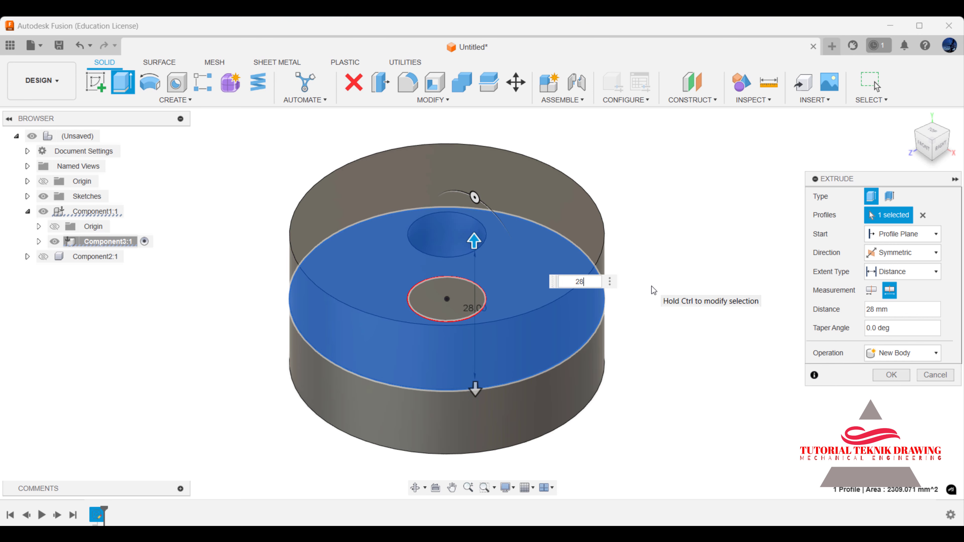
pyautogui.hotkey('alt', 'Tab')
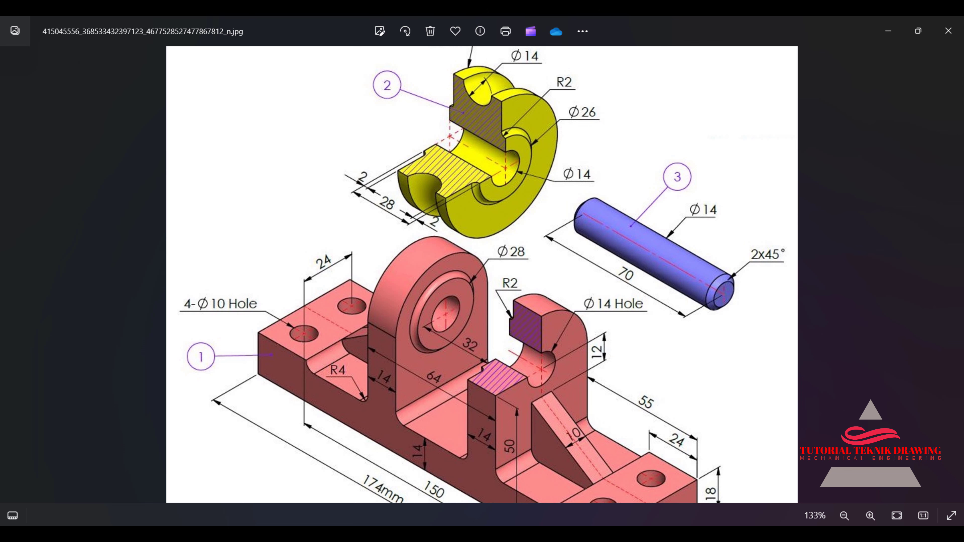
pyautogui.hotkey('alt', 'Tab')
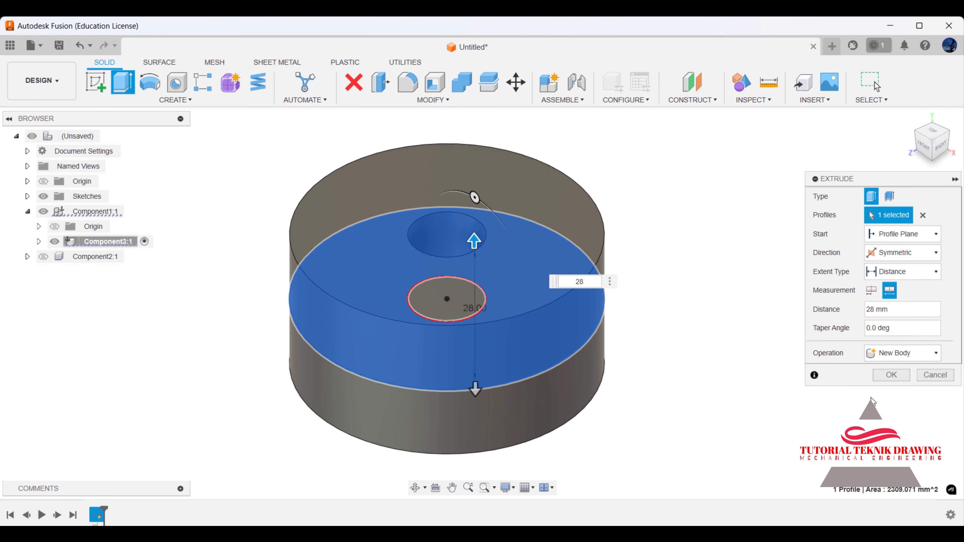
pyautogui.click(891, 375)
pyautogui.scroll(-2, 590, 321)
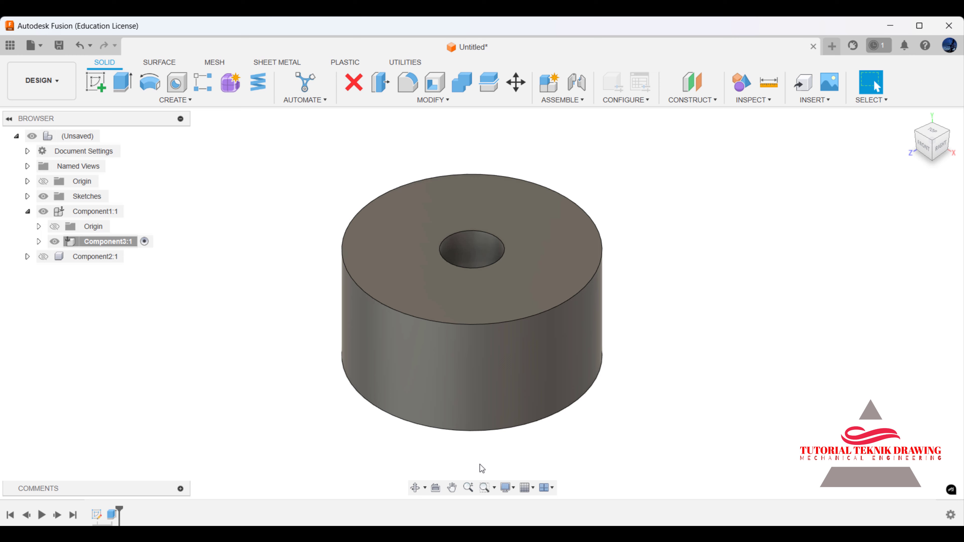
# Orbit to inspect the bushing's underside, return Home, and select Component1's XY origin plane.
pyautogui.click(415, 488)
pyautogui.moveTo(439, 362)
pyautogui.mouseDown()
pyautogui.moveTo(388, 243)
pyautogui.moveTo(340, 314)
pyautogui.moveTo(361, 292)
pyautogui.moveTo(469, 319)
pyautogui.moveTo(387, 355)
pyautogui.moveTo(478, 297)
pyautogui.moveTo(454, 369)
pyautogui.moveTo(564, 366)
pyautogui.moveTo(639, 269)
pyautogui.mouseUp()
pyautogui.rightClick(639, 269)
pyautogui.click(616, 261)
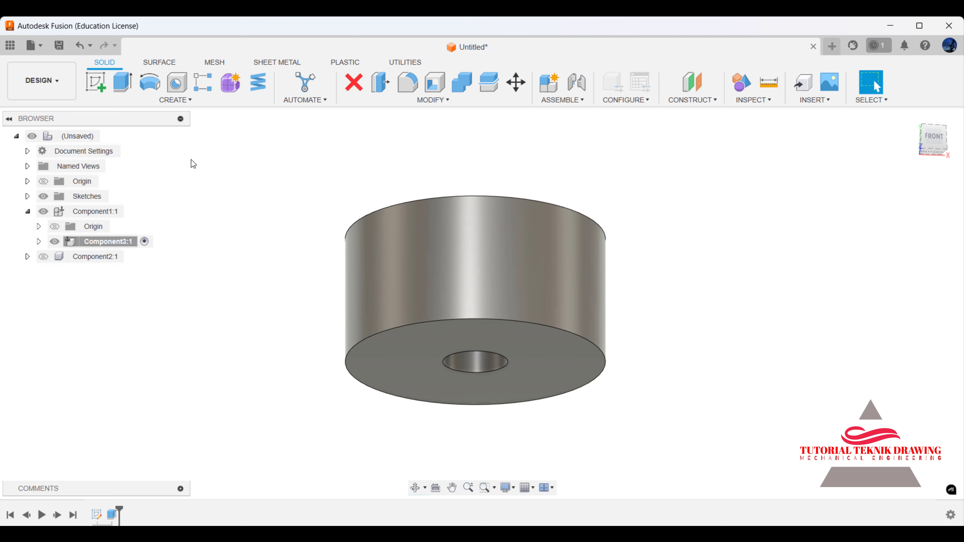
pyautogui.scroll(-2, 167, 232)
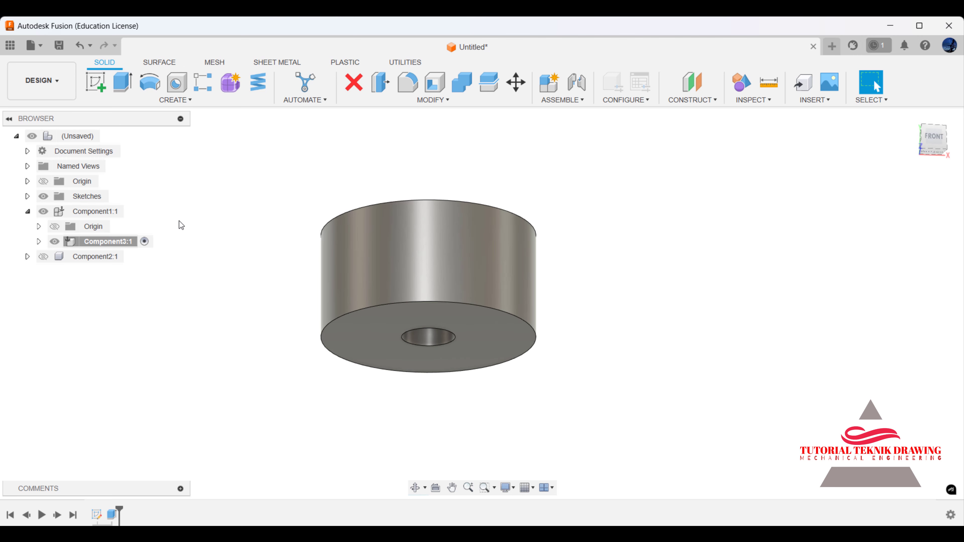
pyautogui.click(38, 241)
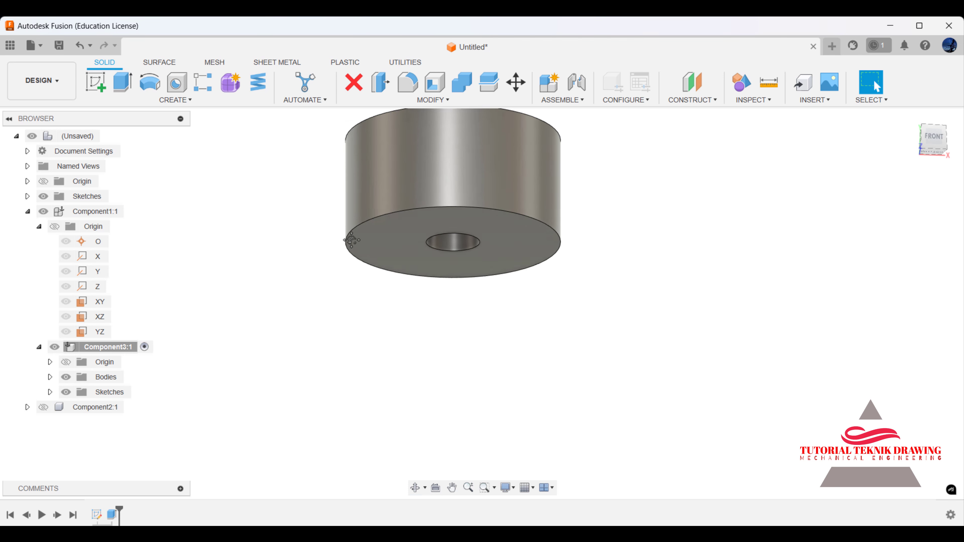
pyautogui.click(911, 119)
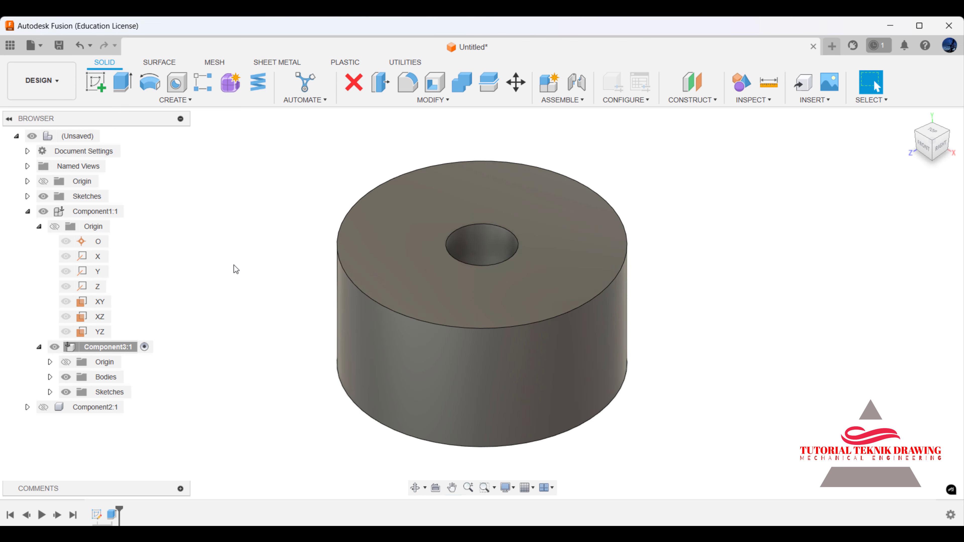
pyautogui.click(96, 305)
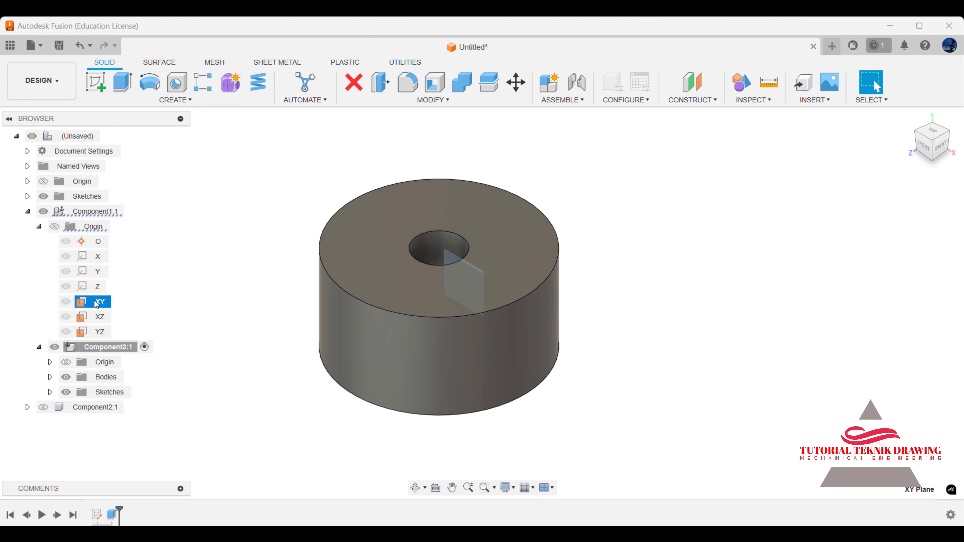
# Start a sketch on XY and draw a Ø14 circle centred on the body's right edge.
pyautogui.click(99, 90)
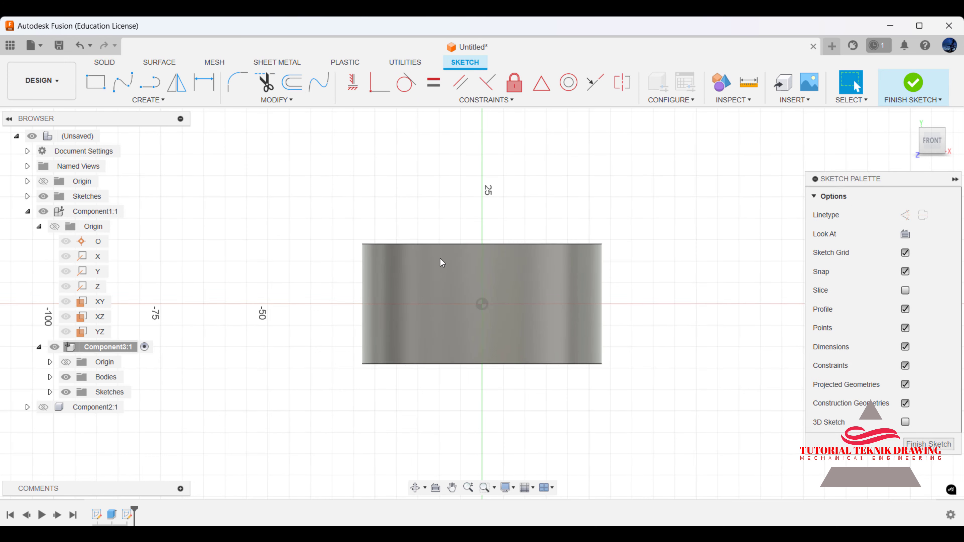
pyautogui.scroll(3, 624, 298)
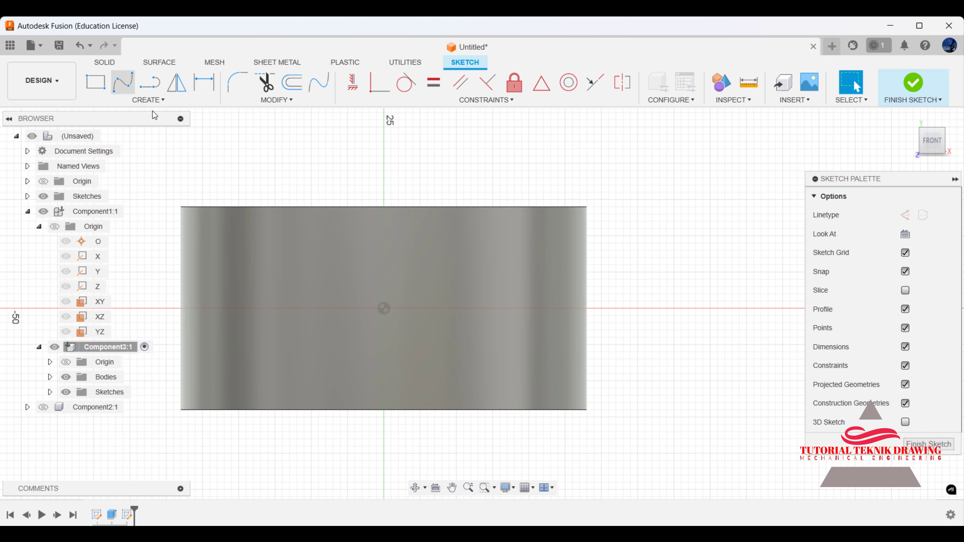
pyautogui.press('c')
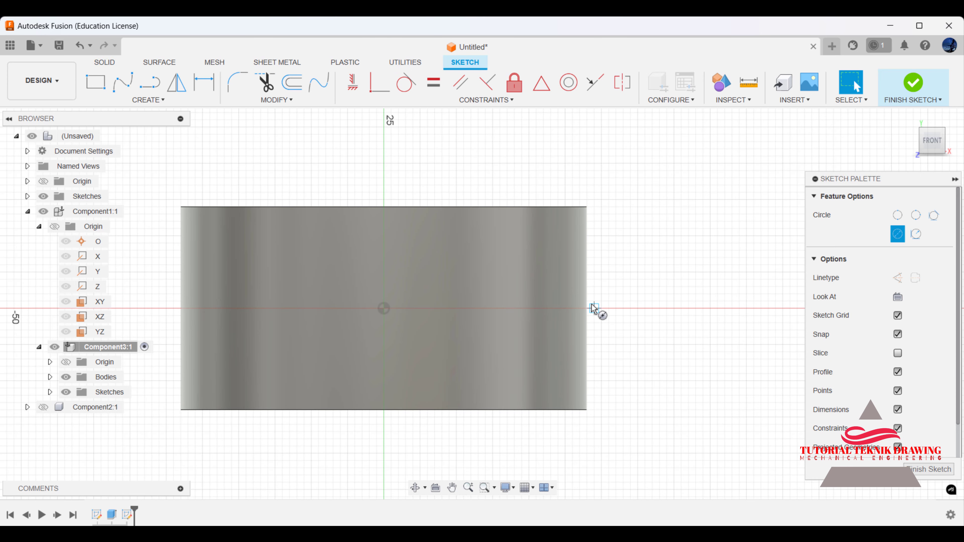
pyautogui.click(586, 308)
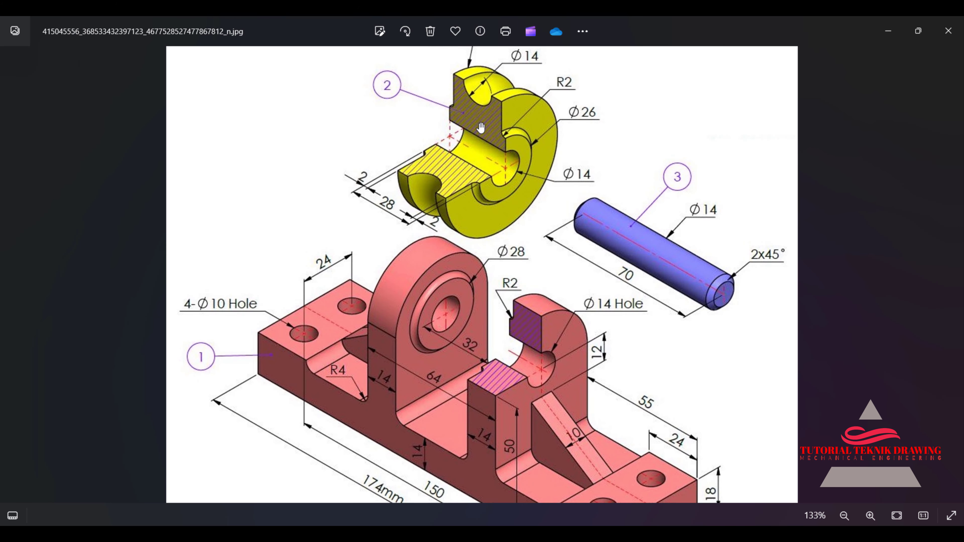
pyautogui.click(889, 21)
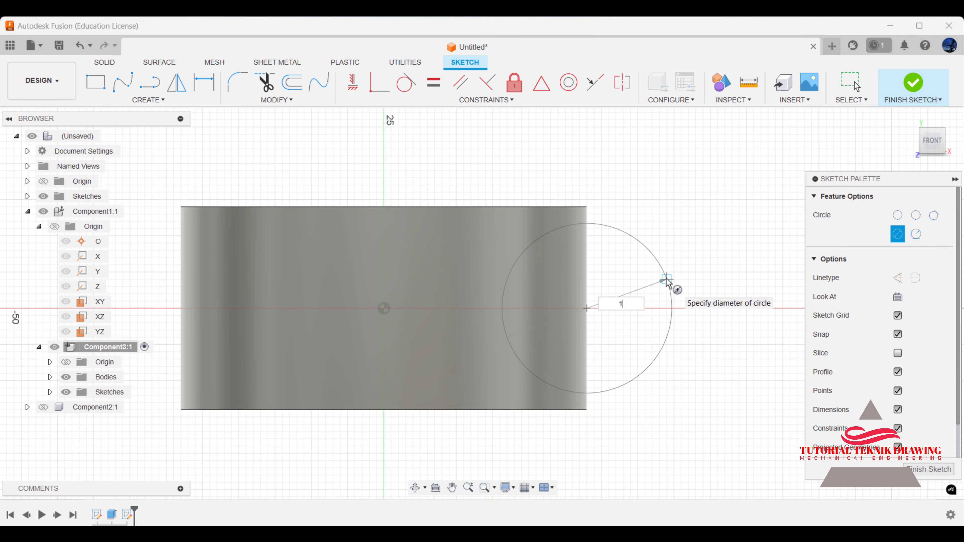
pyautogui.write('4')
pyautogui.press('Tab')
pyautogui.press('Return')
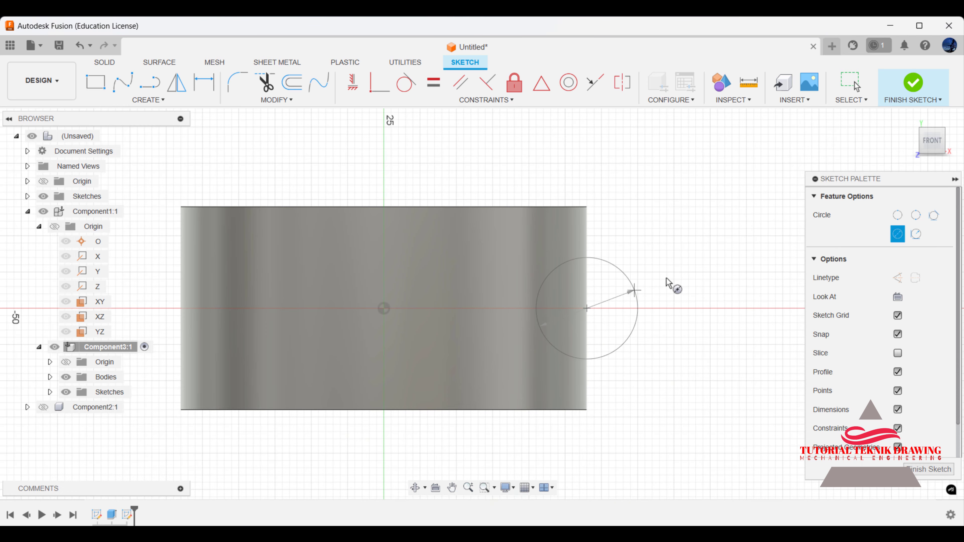
pyautogui.press('Escape')
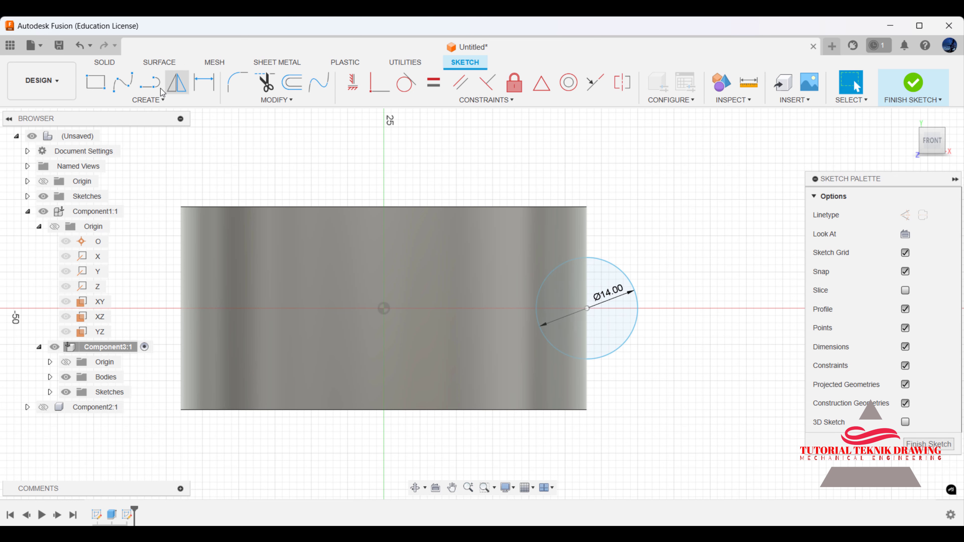
# Abandon a slot, make the vertical line from the origin construction, and finish the sketch.
pyautogui.click(149, 82)
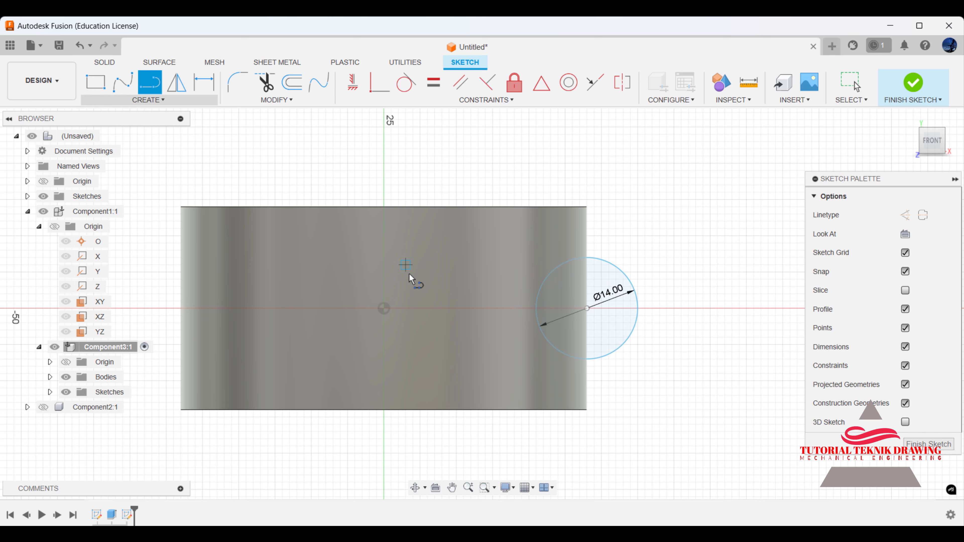
pyautogui.click(384, 308)
pyautogui.click(383, 171)
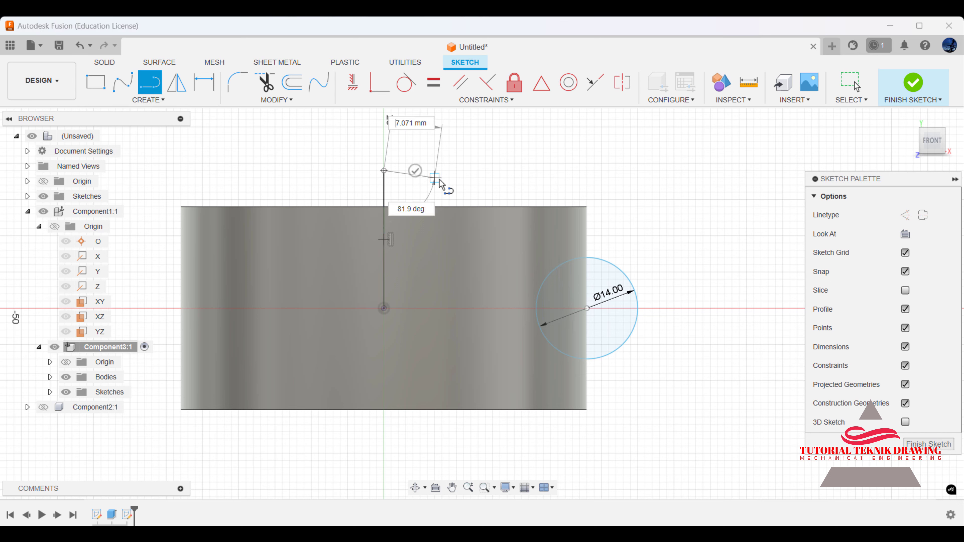
pyautogui.click(411, 170)
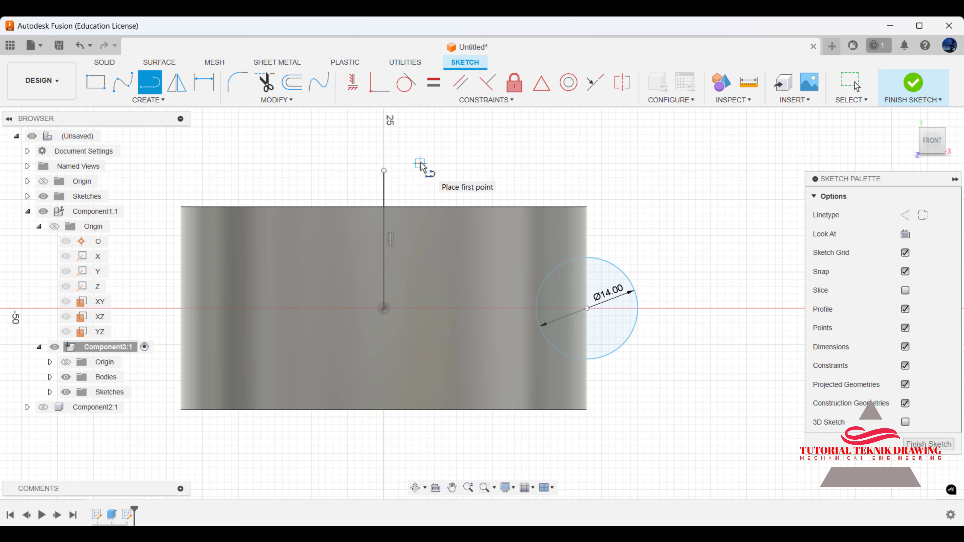
pyautogui.press('Escape')
pyautogui.click(384, 195)
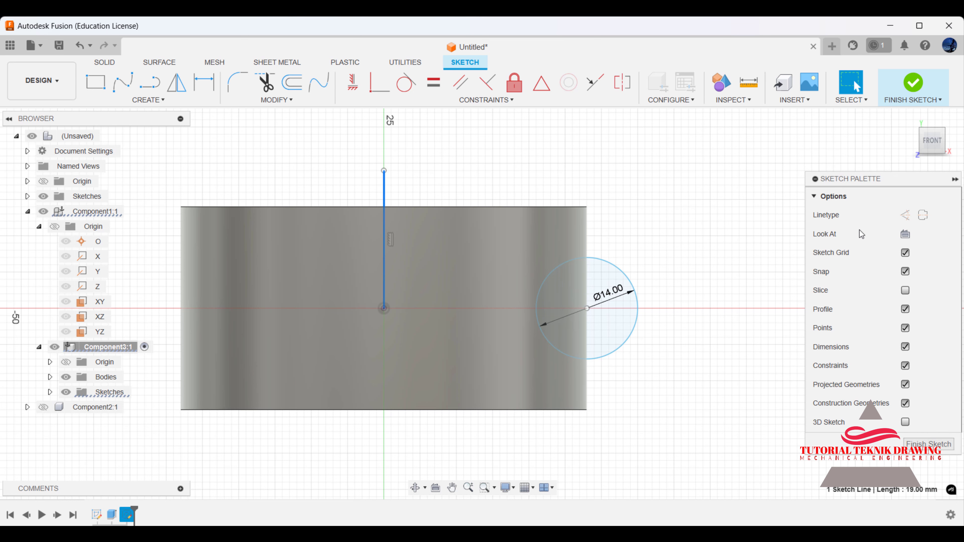
pyautogui.click(906, 215)
pyautogui.click(450, 171)
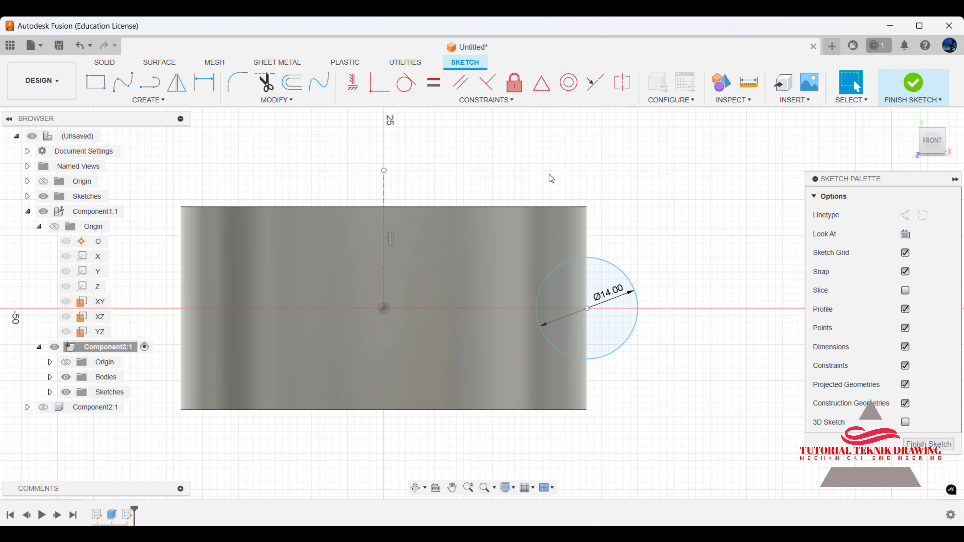
pyautogui.click(920, 439)
pyautogui.click(415, 488)
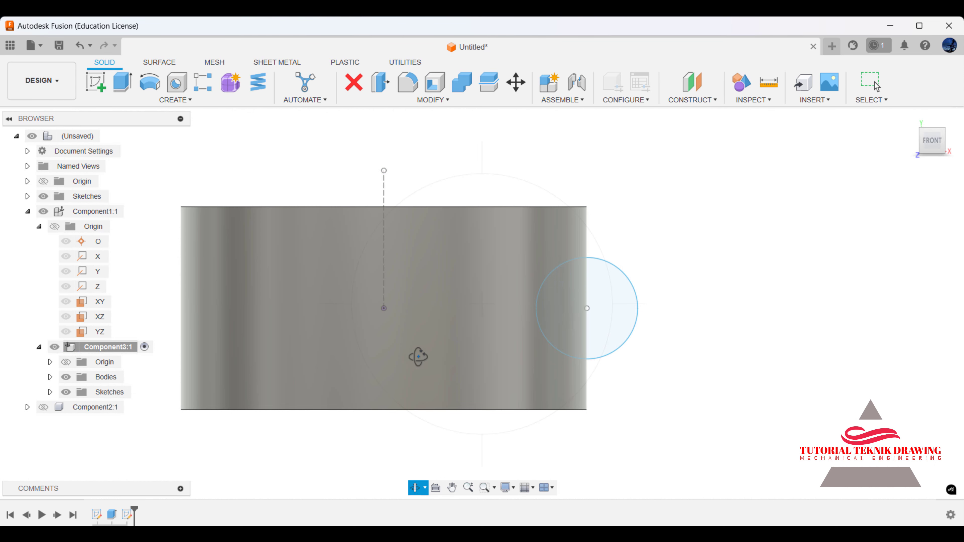
# Revolve the Ø14 circle 360° around the vertical construction line as a cut.
pyautogui.moveTo(418, 356)
pyautogui.mouseDown()
pyautogui.moveTo(375, 309)
pyautogui.moveTo(399, 321)
pyautogui.mouseUp()
pyautogui.rightClick(654, 227)
pyautogui.click(695, 223)
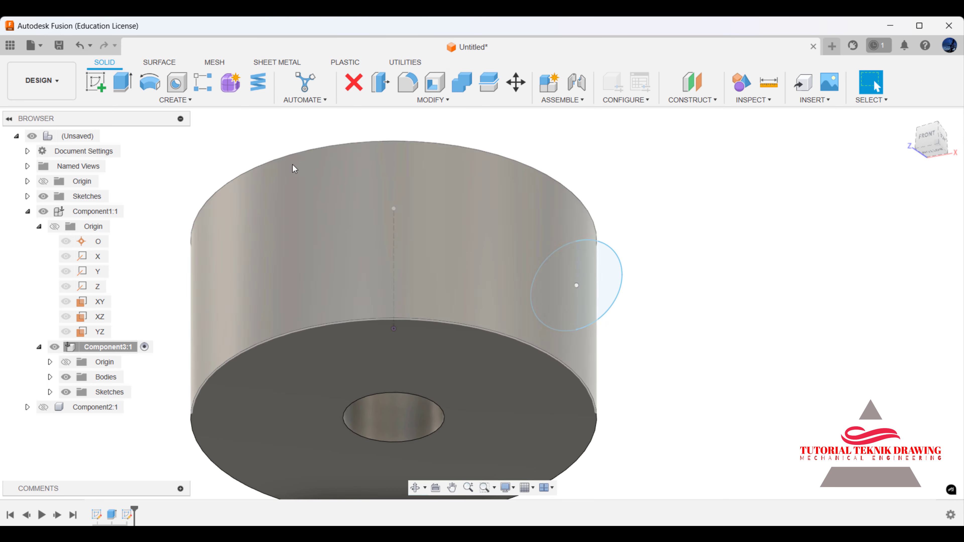
pyautogui.click(151, 83)
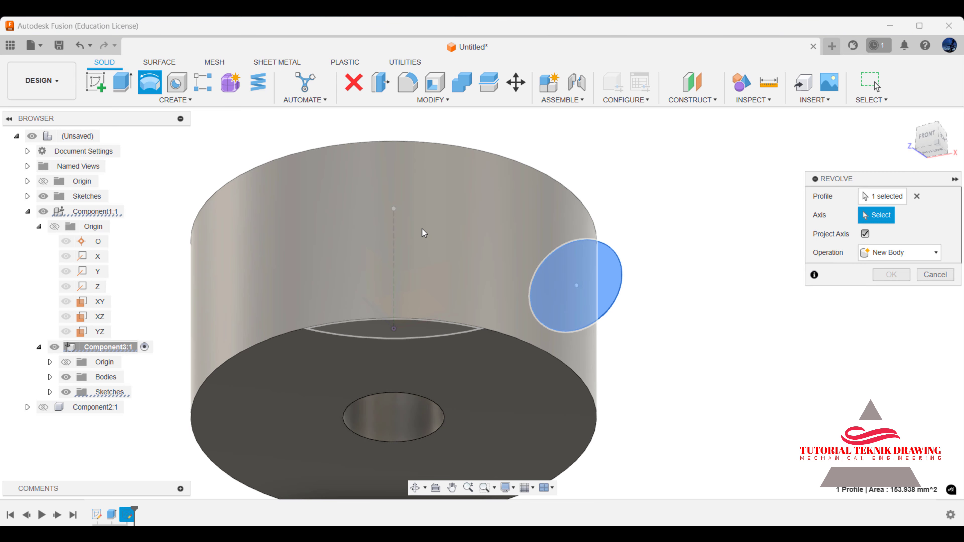
pyautogui.click(393, 250)
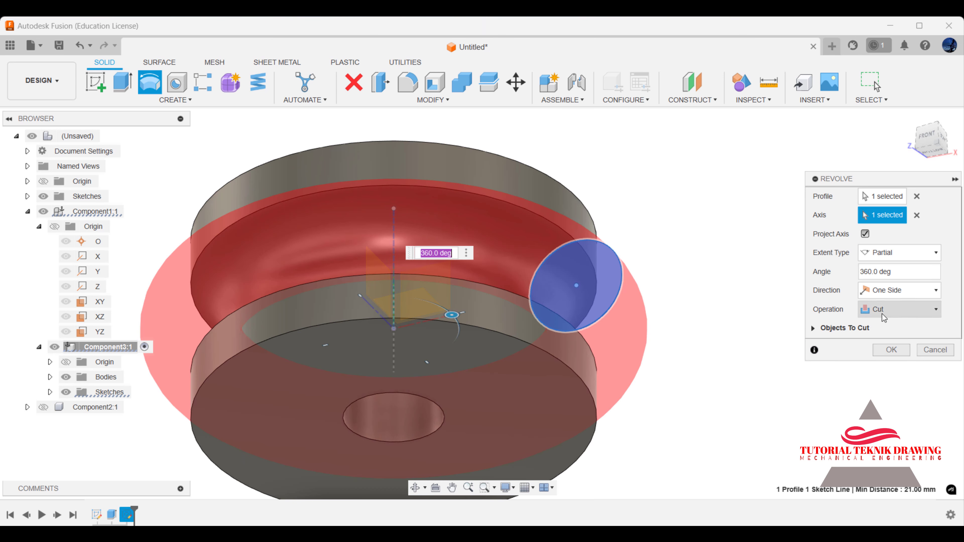
pyautogui.click(892, 350)
# Inspect the grooved disk from below, return Home, check the reference drawing, then select the top face.
pyautogui.scroll(-3, 555, 412)
pyautogui.click(414, 488)
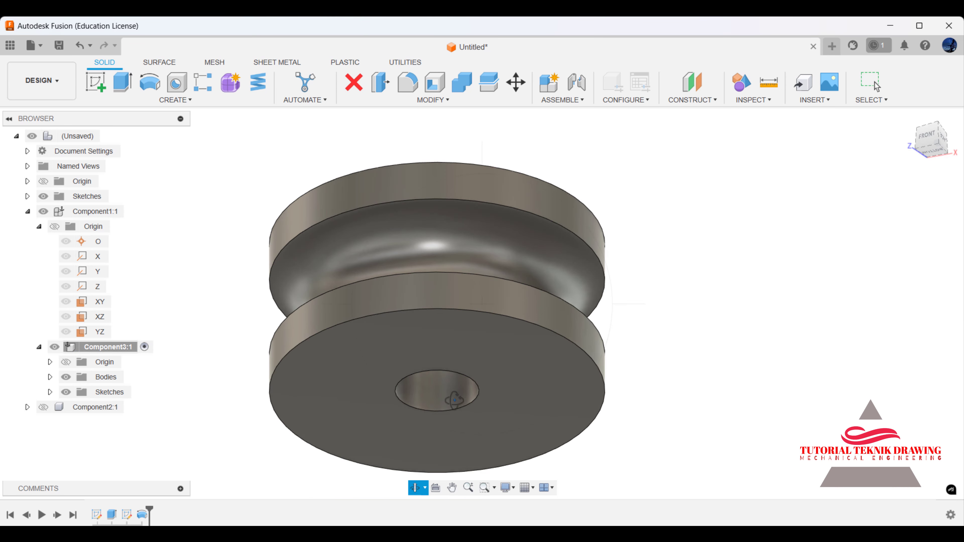
pyautogui.moveTo(455, 399)
pyautogui.mouseDown()
pyautogui.moveTo(644, 319)
pyautogui.moveTo(614, 332)
pyautogui.moveTo(561, 254)
pyautogui.moveTo(372, 218)
pyautogui.moveTo(419, 258)
pyautogui.moveTo(458, 269)
pyautogui.moveTo(422, 394)
pyautogui.moveTo(316, 254)
pyautogui.moveTo(681, 232)
pyautogui.mouseUp()
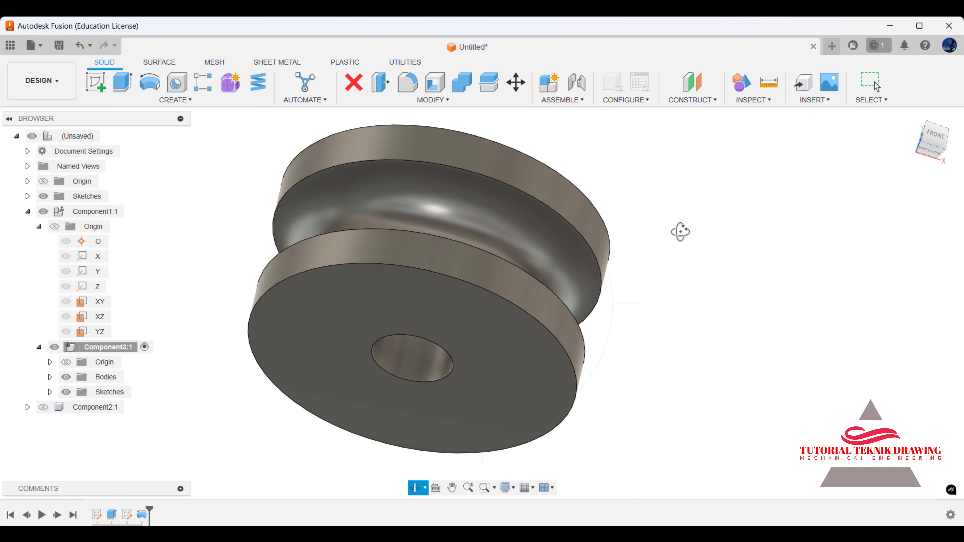
pyautogui.rightClick(680, 232)
pyautogui.click(723, 232)
pyautogui.click(907, 121)
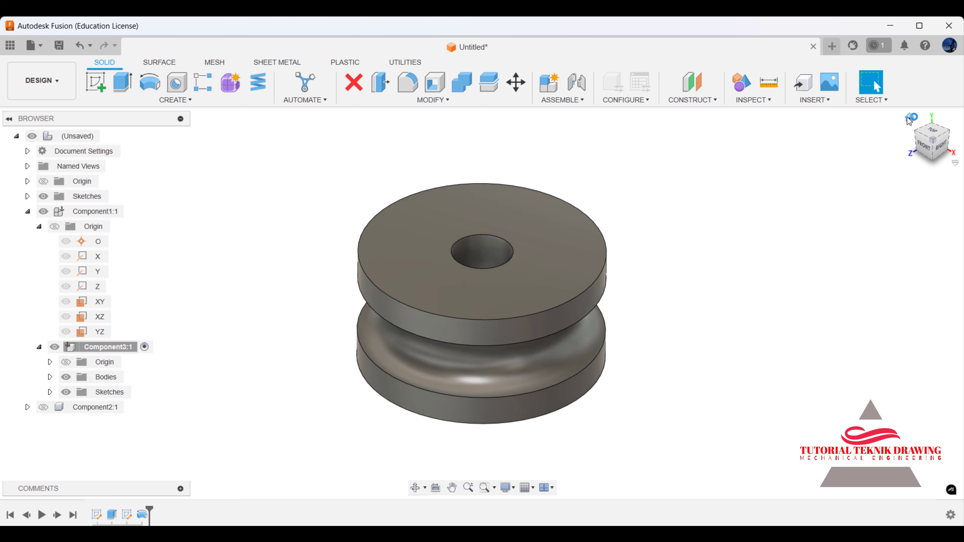
pyautogui.click(550, 361)
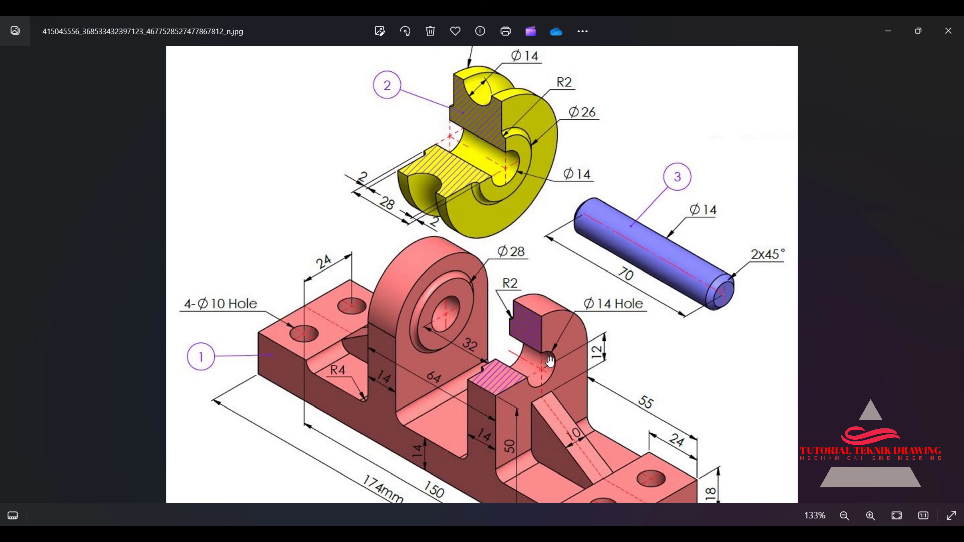
pyautogui.scroll(1, 501, 144)
pyautogui.scroll(2, 501, 144)
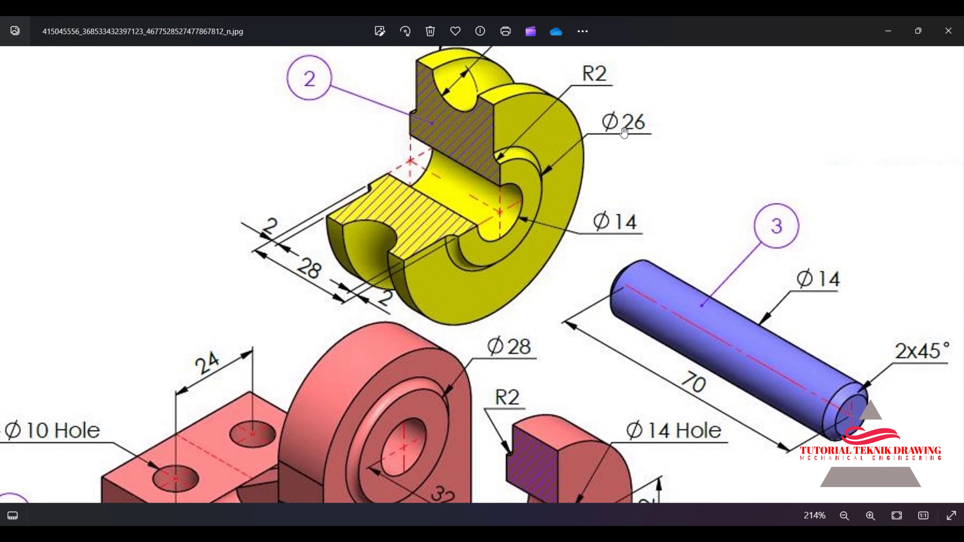
pyautogui.click(888, 31)
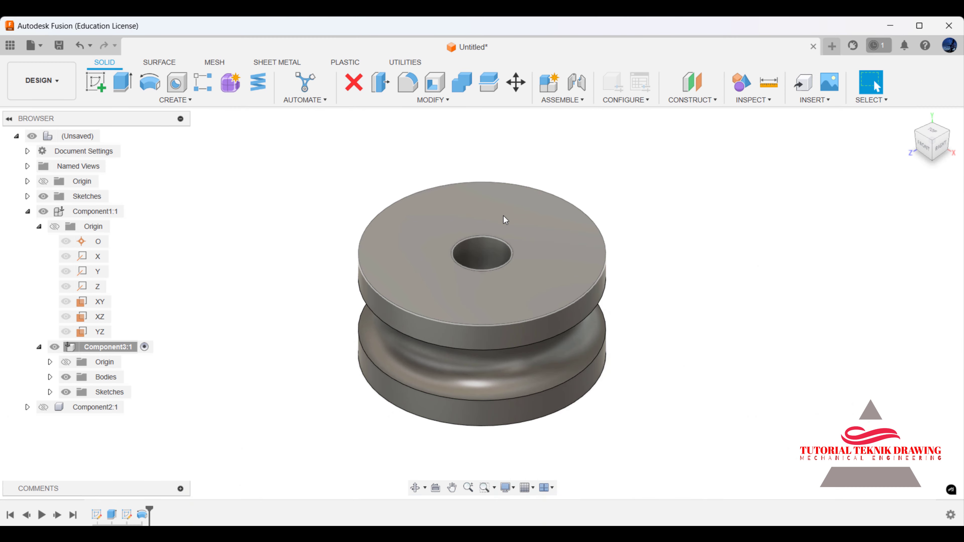
pyautogui.click(507, 221)
# Sketch a Ø26 circle centred at the origin on the disk's top face.
pyautogui.click(96, 82)
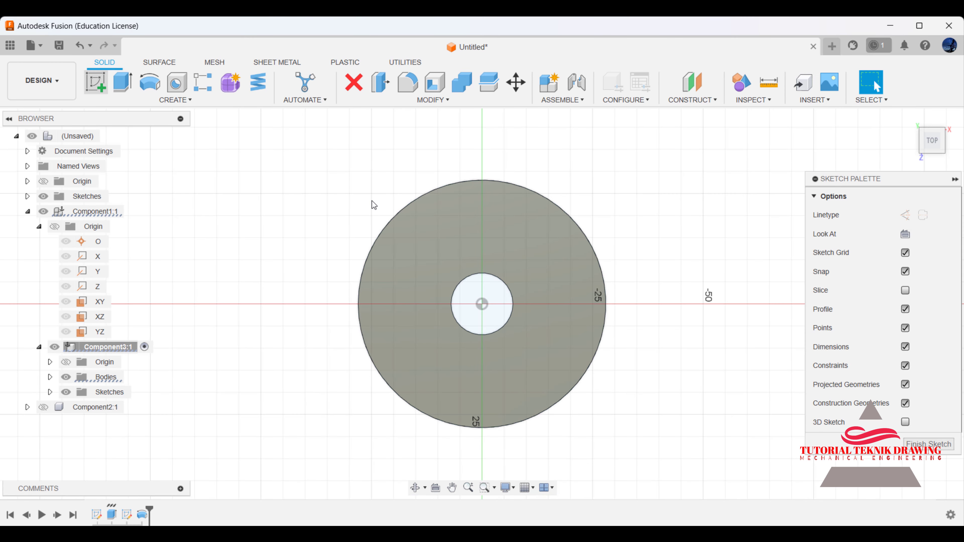
pyautogui.press('c')
pyautogui.click(482, 304)
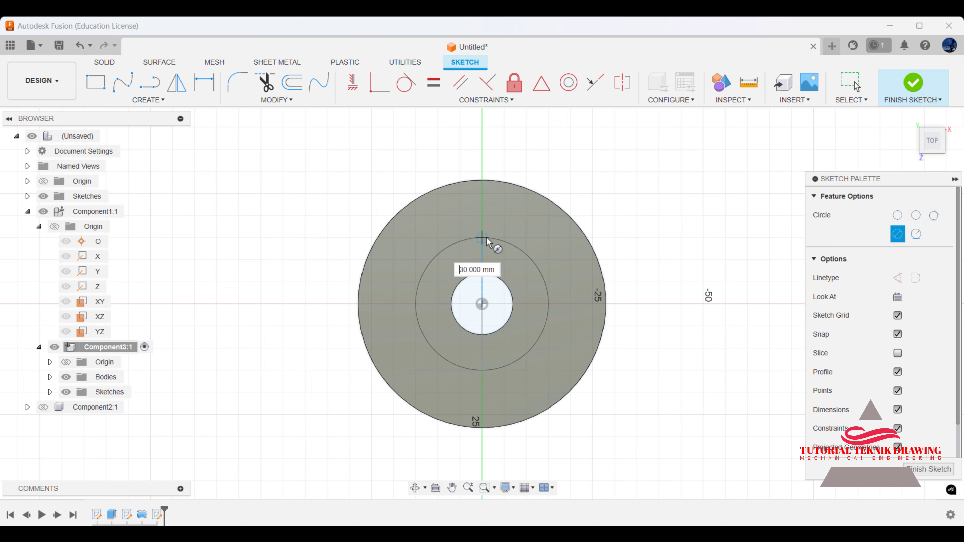
pyautogui.write('6')
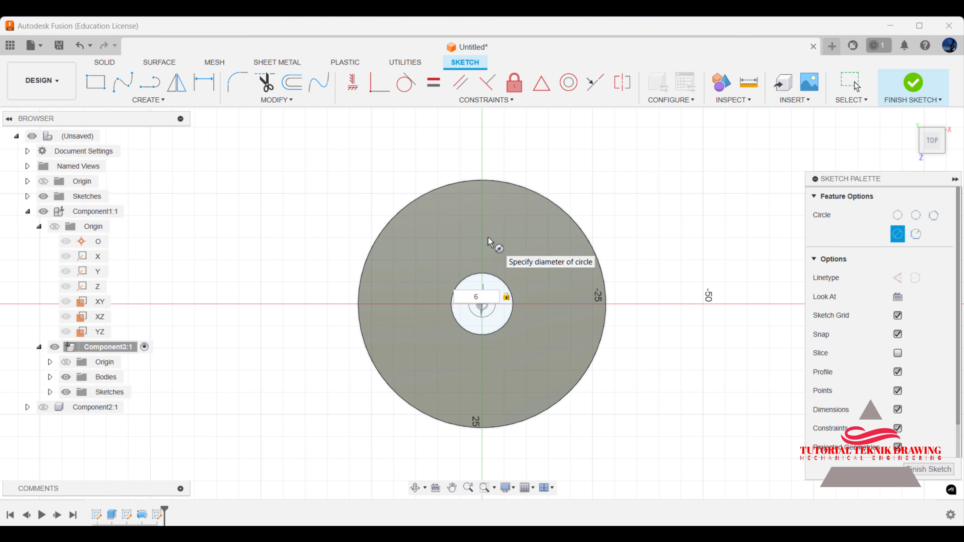
pyautogui.press('Return')
pyautogui.press('Escape')
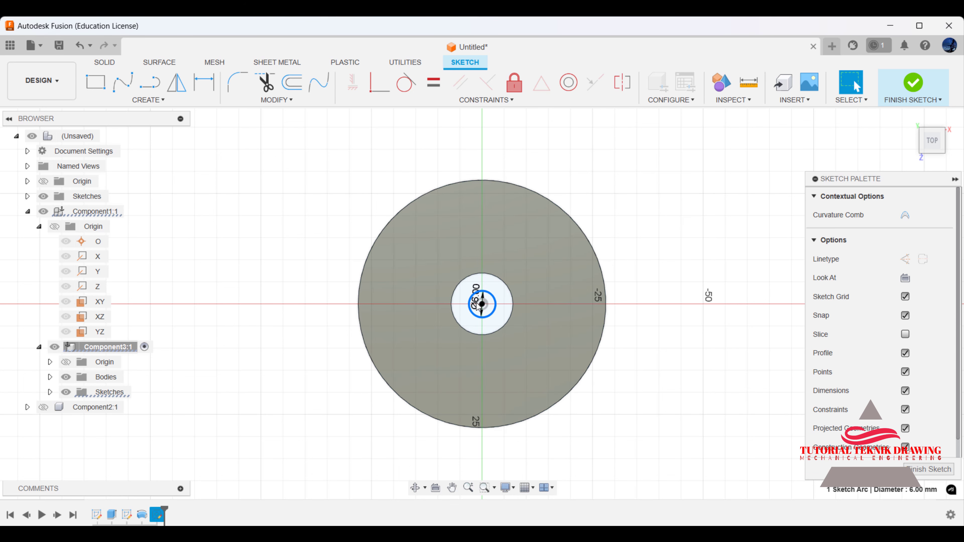
pyautogui.doubleClick(477, 307)
pyautogui.write('26')
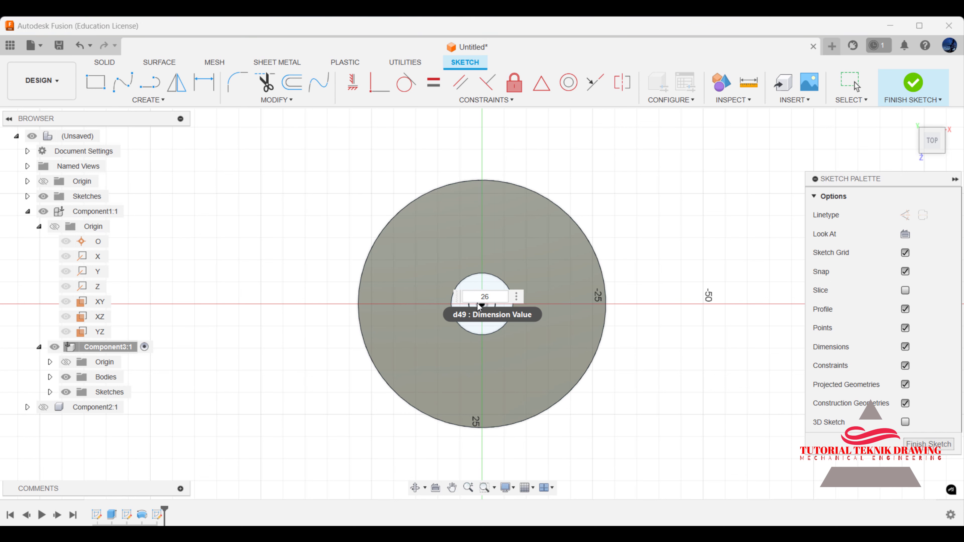
pyautogui.press('Return')
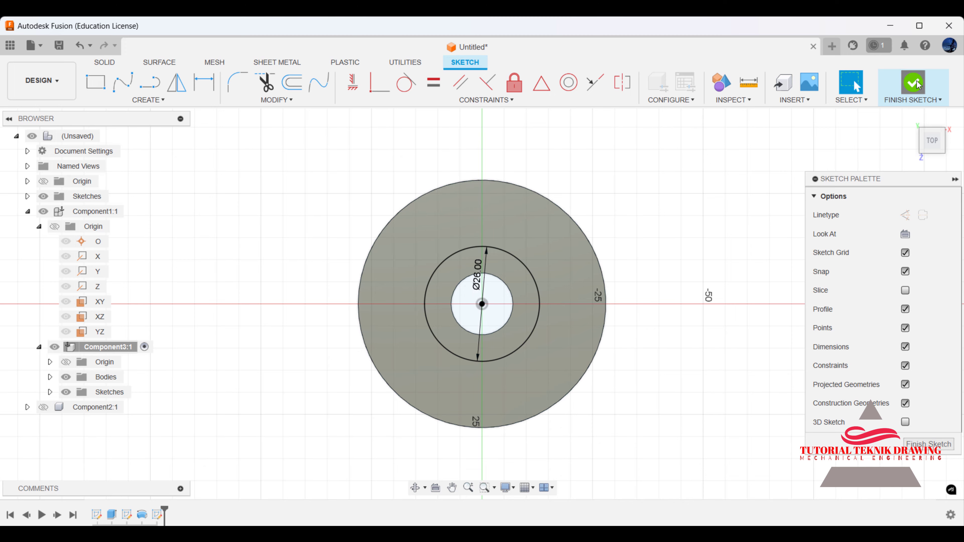
pyautogui.click(918, 84)
# Extrude the ring between the hole and the Ø26 circle up 2 mm.
pyautogui.press('e')
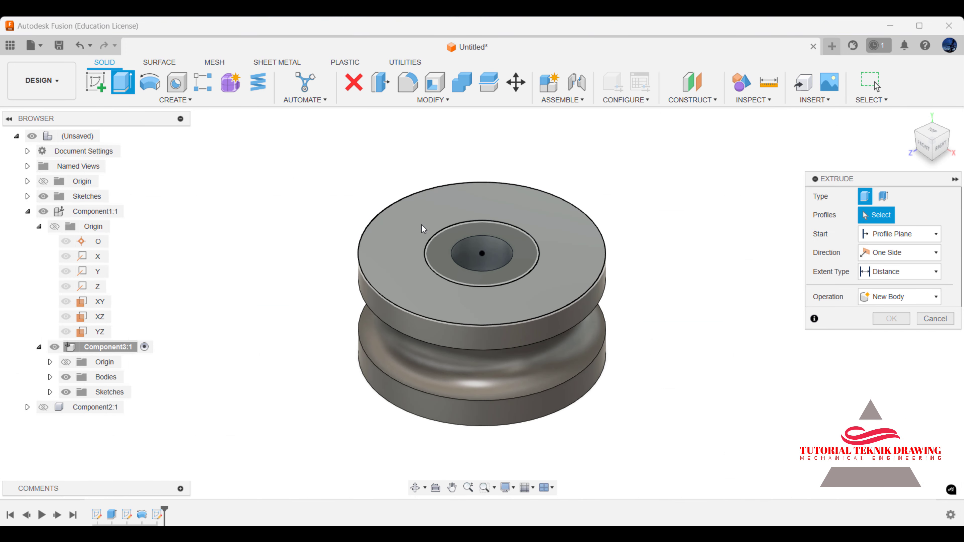
pyautogui.click(437, 245)
pyautogui.write('2')
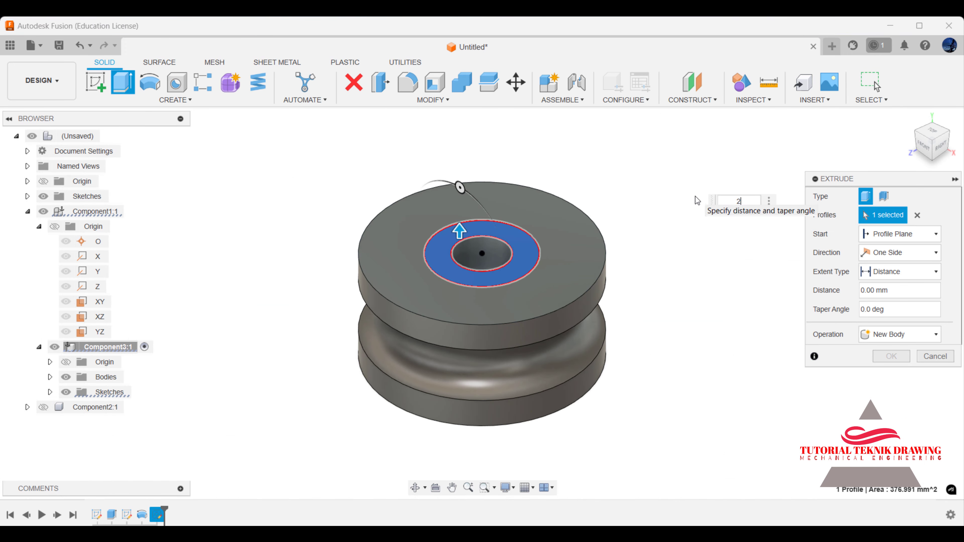
pyautogui.click(890, 356)
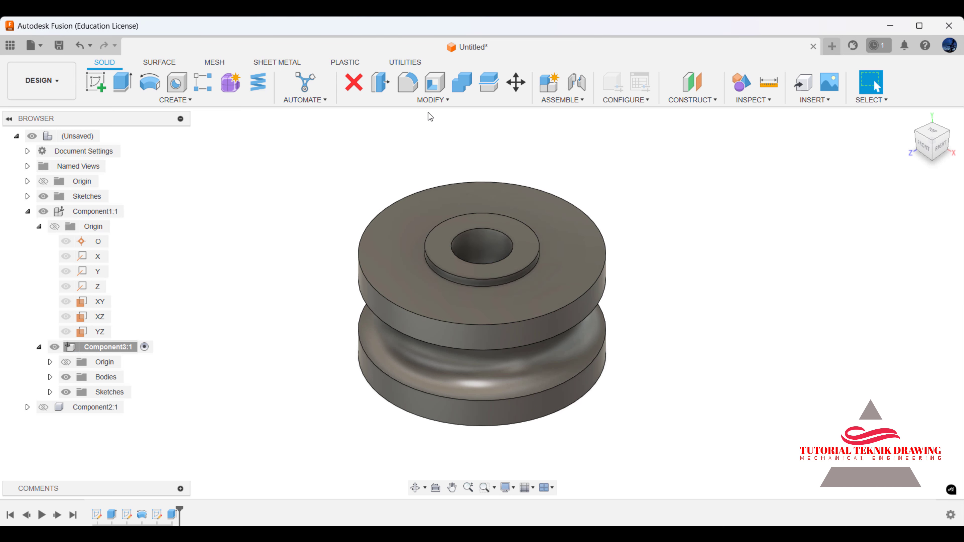
# Round the raised ring's outer top edge with a 2 mm fillet.
pyautogui.click(409, 93)
pyautogui.click(428, 268)
pyautogui.write('2')
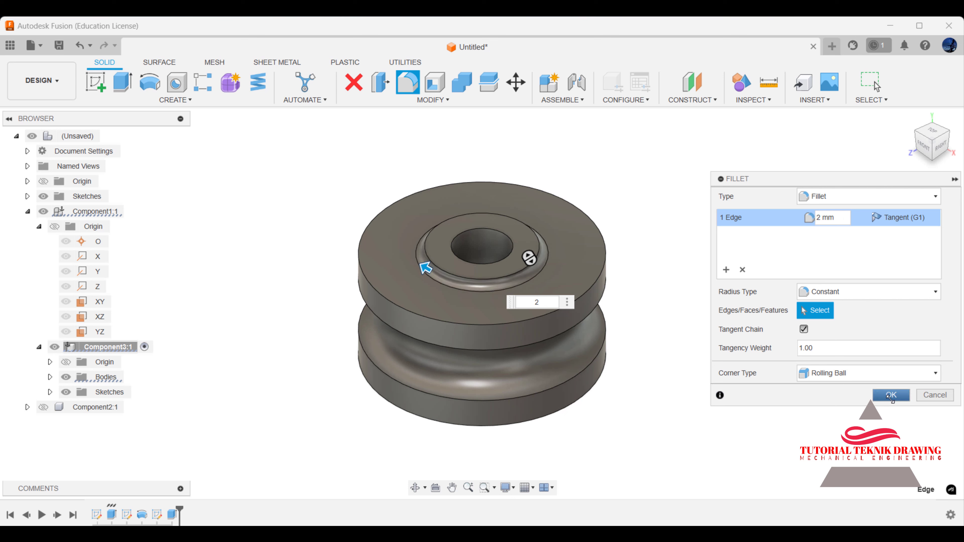
pyautogui.click(890, 395)
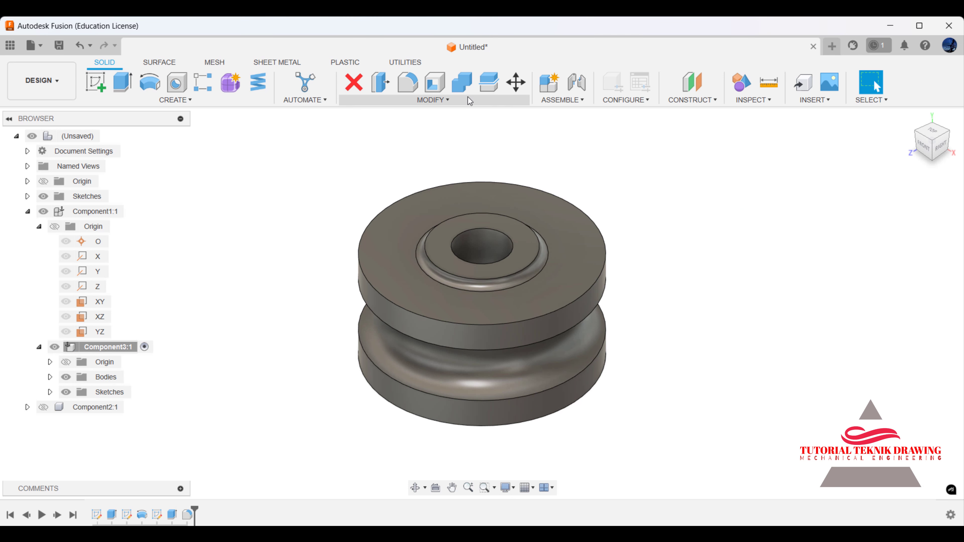
pyautogui.click(175, 100)
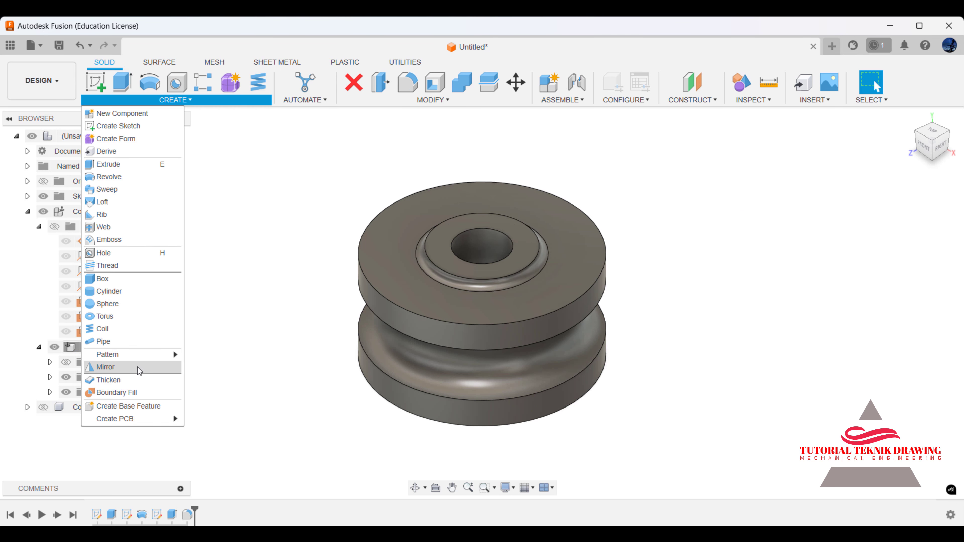
# Select the raised boss's top face and fillet face as the faces to mirror.
pyautogui.click(173, 368)
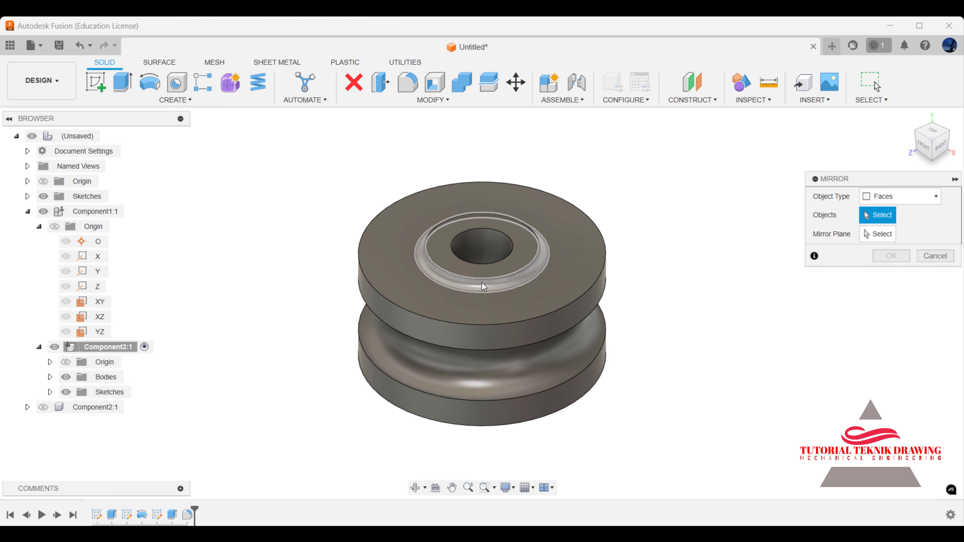
pyautogui.click(446, 259)
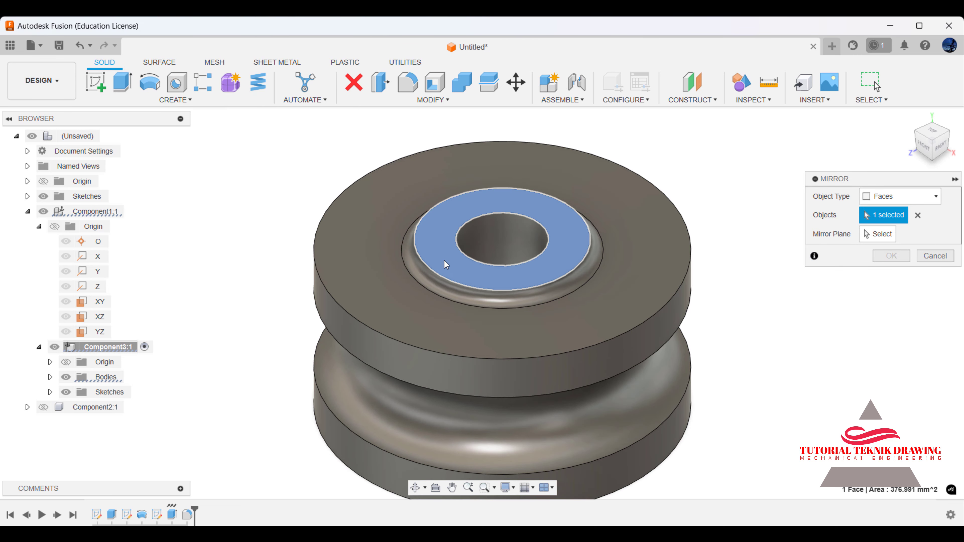
pyautogui.scroll(2, 446, 264)
pyautogui.scroll(3, 446, 264)
pyautogui.click(422, 317)
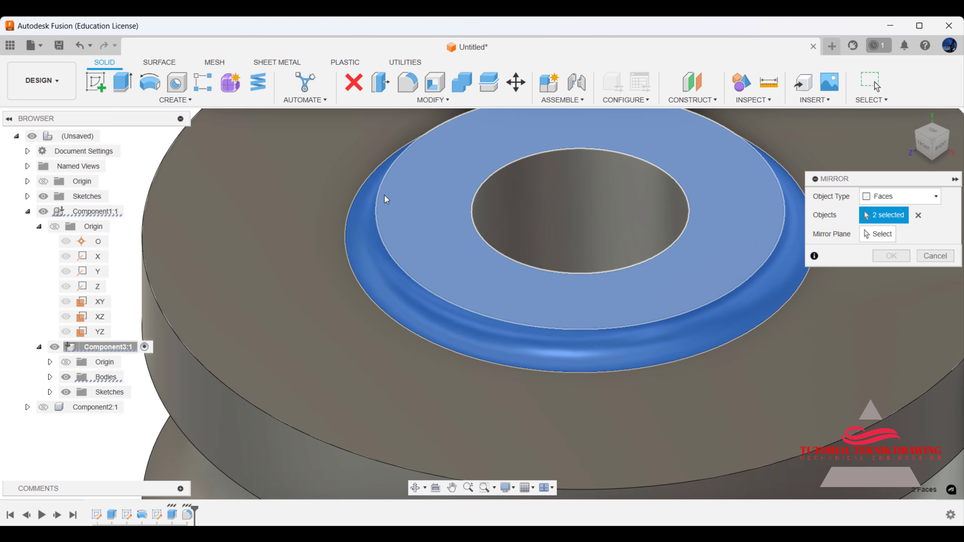
pyautogui.scroll(-2, 384, 202)
pyautogui.scroll(-2, 383, 204)
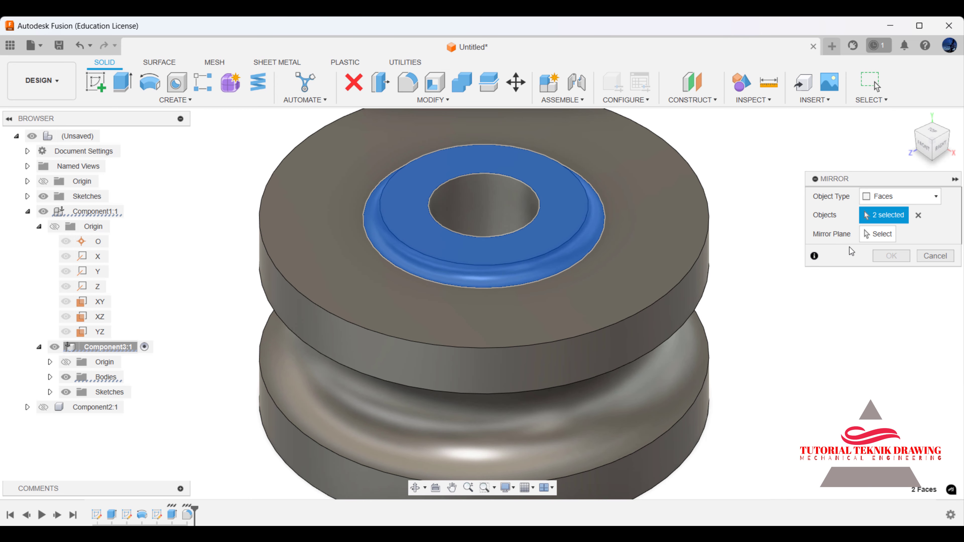
# Orbit around the part to locate the mid plane for the mirror.
pyautogui.click(878, 234)
pyautogui.scroll(-2, 488, 251)
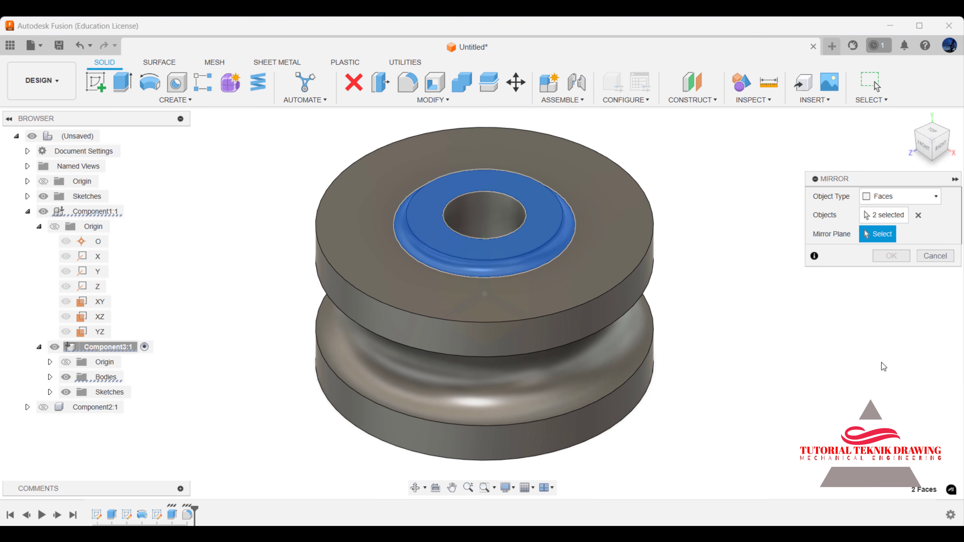
pyautogui.click(414, 488)
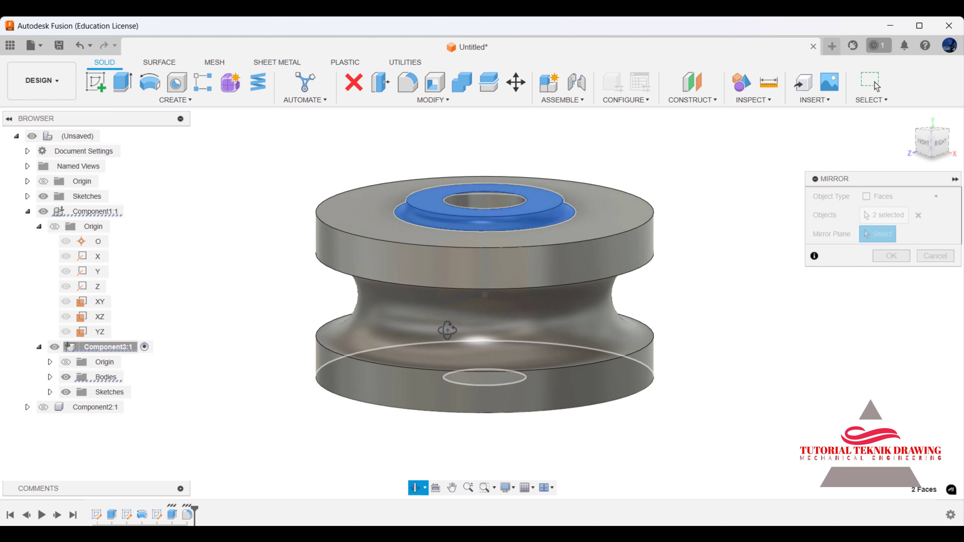
pyautogui.moveTo(436, 323)
pyautogui.mouseDown()
pyautogui.moveTo(435, 252)
pyautogui.moveTo(393, 334)
pyautogui.moveTo(710, 275)
pyautogui.mouseUp()
pyautogui.rightClick(710, 276)
pyautogui.click(668, 371)
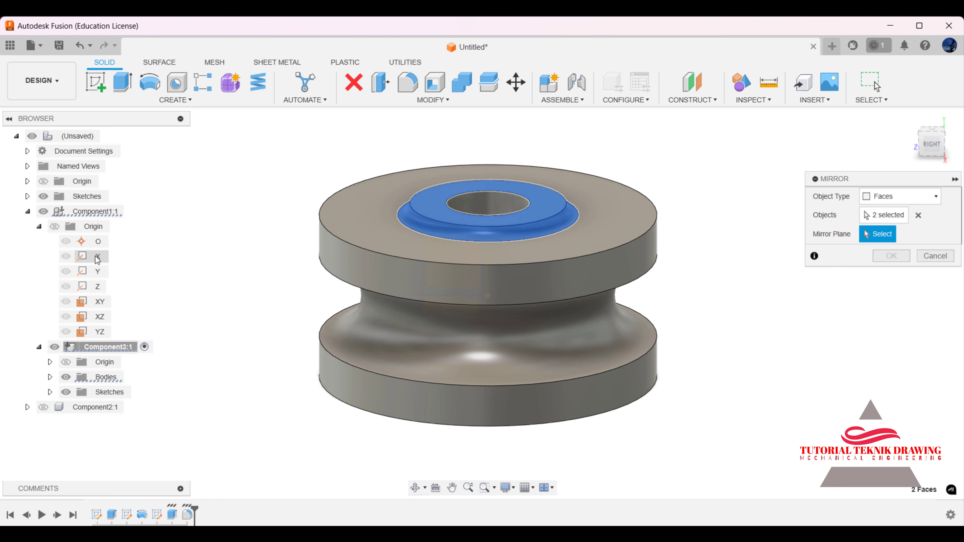
pyautogui.click(415, 487)
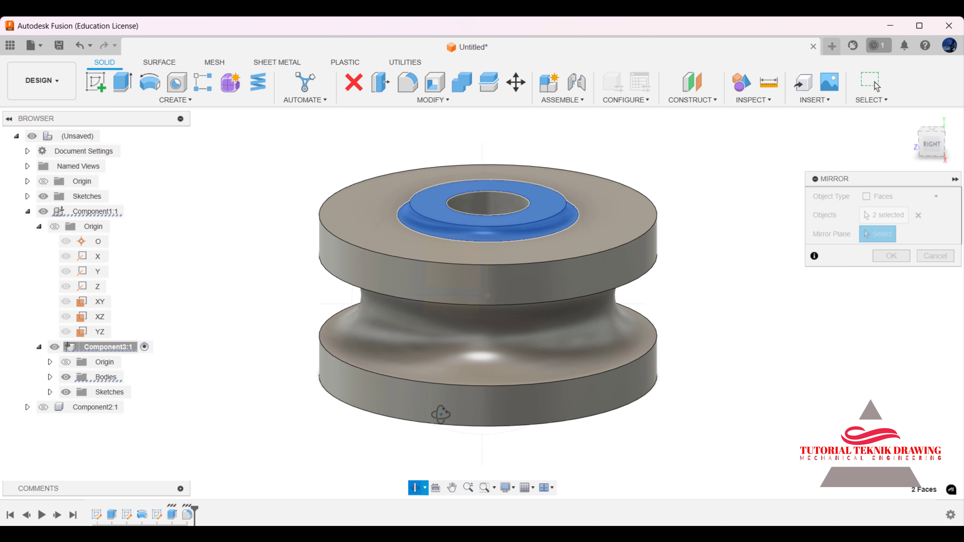
pyautogui.moveTo(437, 410)
pyautogui.mouseDown()
pyautogui.moveTo(430, 301)
pyautogui.moveTo(387, 323)
pyautogui.moveTo(383, 297)
pyautogui.moveTo(392, 318)
pyautogui.moveTo(468, 340)
pyautogui.mouseUp()
pyautogui.rightClick(712, 300)
pyautogui.click(739, 300)
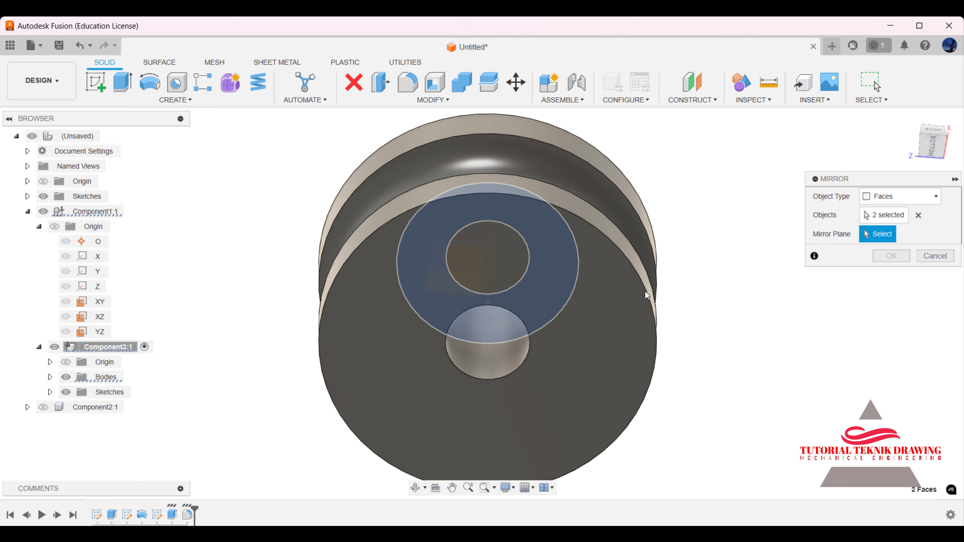
pyautogui.click(415, 488)
pyautogui.moveTo(454, 394)
pyautogui.mouseDown()
pyautogui.moveTo(456, 402)
pyautogui.moveTo(333, 433)
pyautogui.moveTo(351, 402)
pyautogui.moveTo(555, 322)
pyautogui.moveTo(578, 207)
pyautogui.mouseUp()
pyautogui.rightClick(579, 208)
pyautogui.click(552, 265)
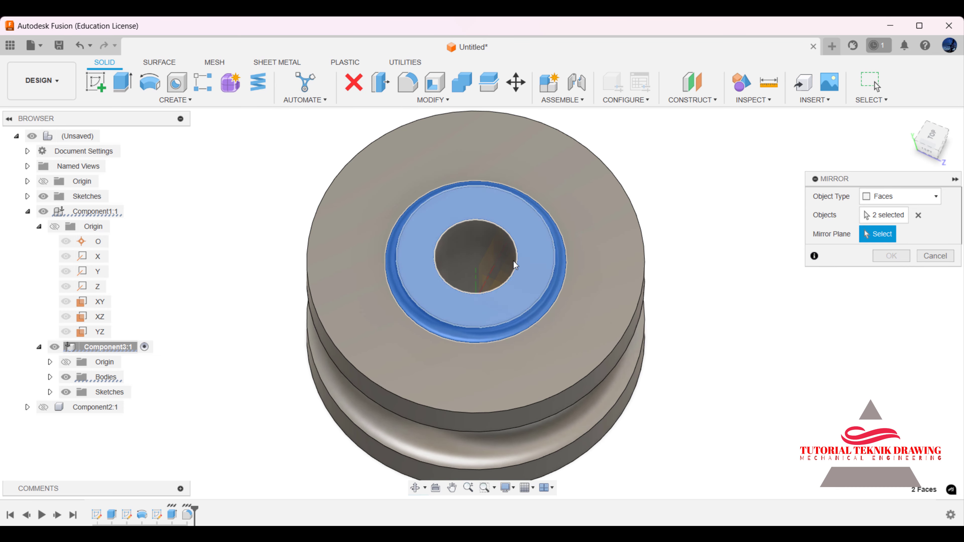
# Mirror the boss faces across the mid plane, check the result, and return Home.
pyautogui.click(500, 281)
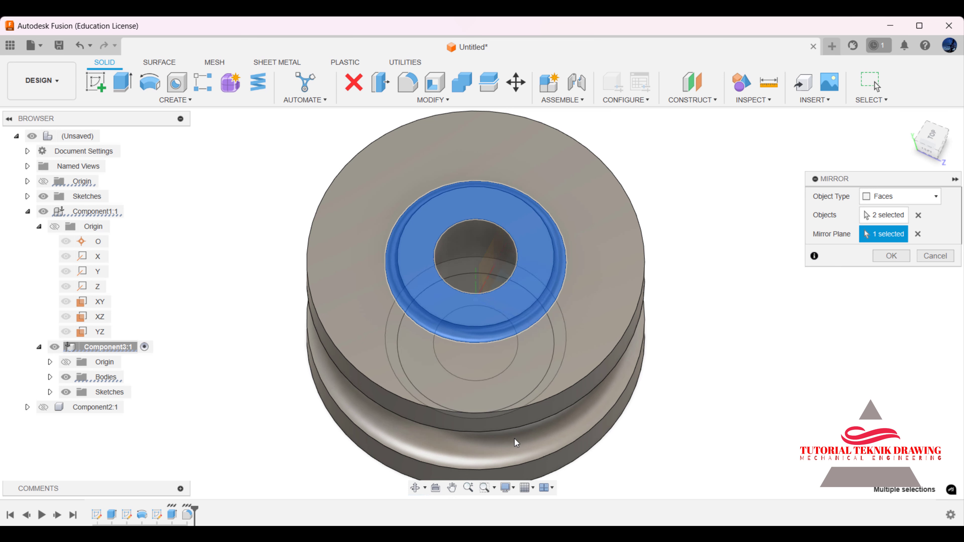
pyautogui.click(891, 255)
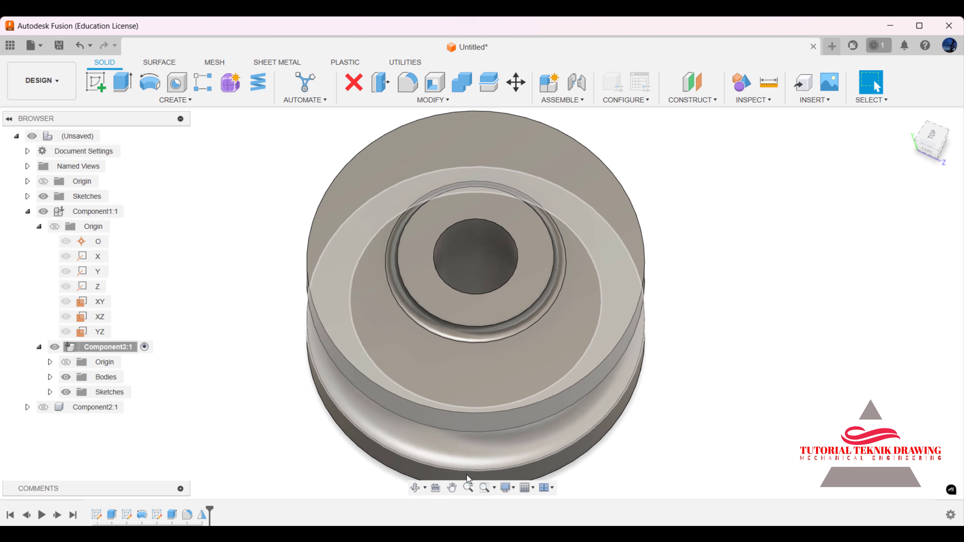
pyautogui.click(415, 488)
pyautogui.moveTo(474, 338)
pyautogui.mouseDown()
pyautogui.moveTo(502, 250)
pyautogui.moveTo(439, 302)
pyautogui.moveTo(437, 345)
pyautogui.moveTo(491, 334)
pyautogui.moveTo(575, 347)
pyautogui.mouseUp()
pyautogui.rightClick(666, 232)
pyautogui.click(692, 249)
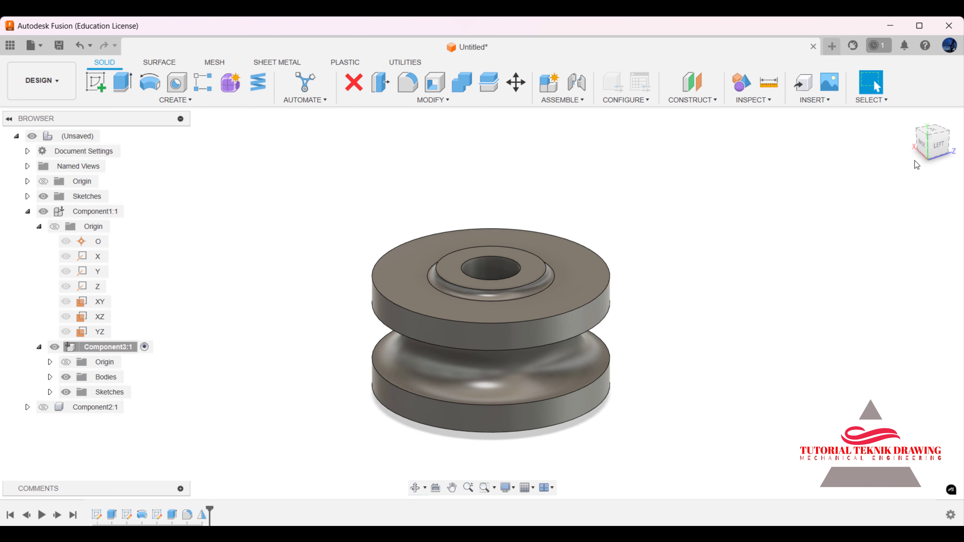
pyautogui.click(910, 119)
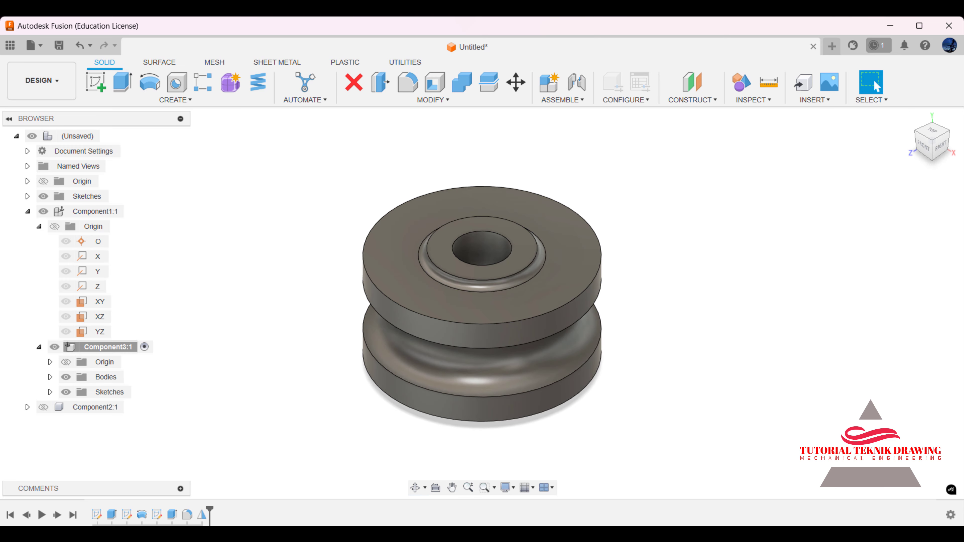
pyautogui.hotkey('alt', 'Tab')
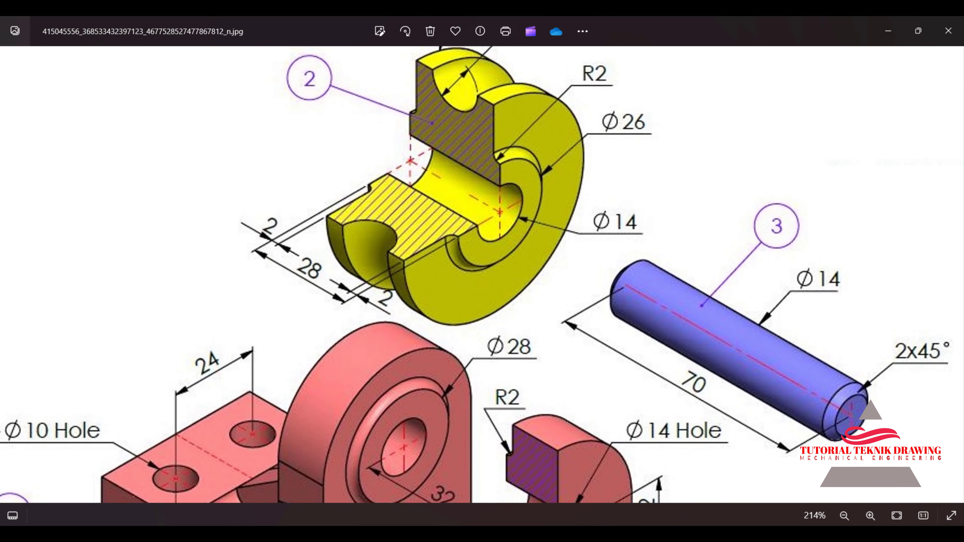
pyautogui.hotkey('alt', 'Tab')
pyautogui.hotkey('alt', 'Tab')
pyautogui.hotkey('alt', 'Tab')
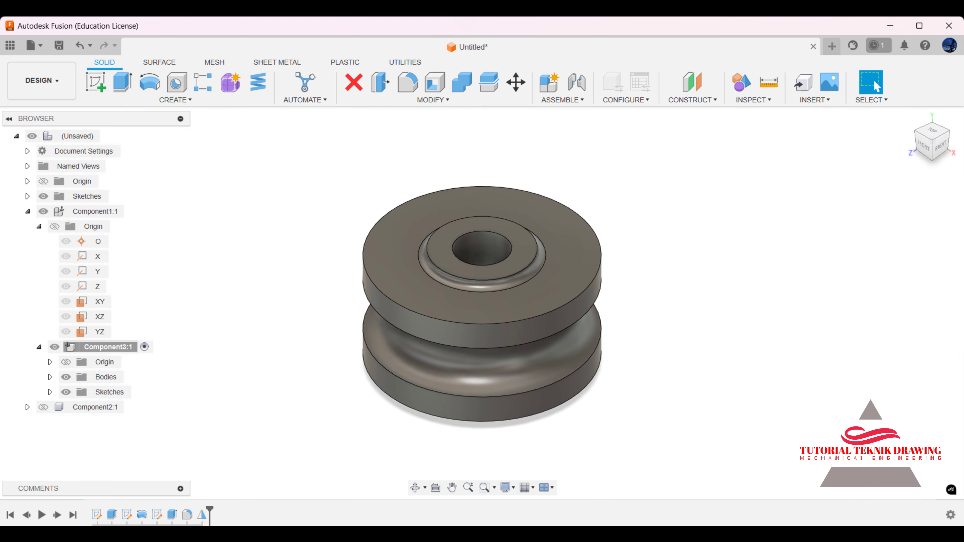
pyautogui.hotkey('alt', 'Tab')
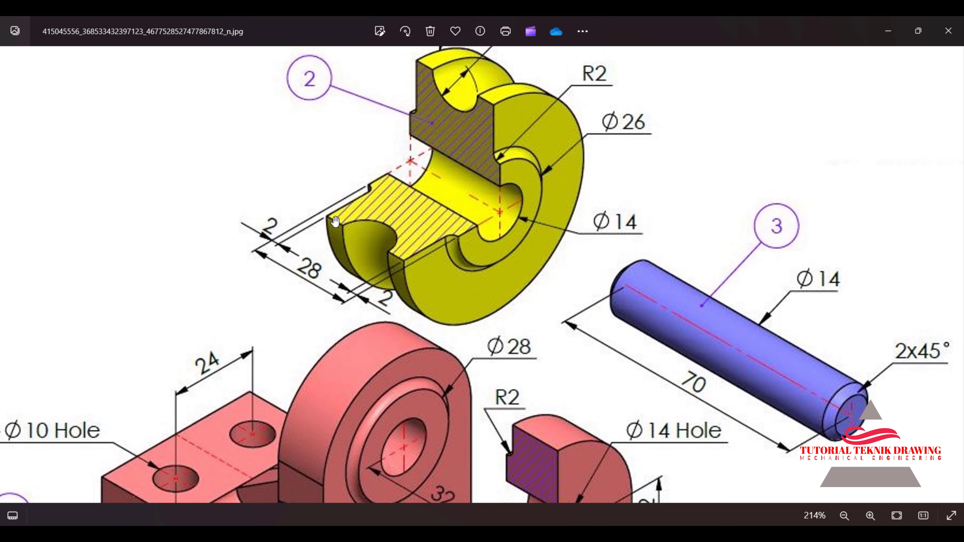
pyautogui.scroll(-2, 343, 238)
pyautogui.scroll(-2, 380, 262)
pyautogui.scroll(-3, 388, 267)
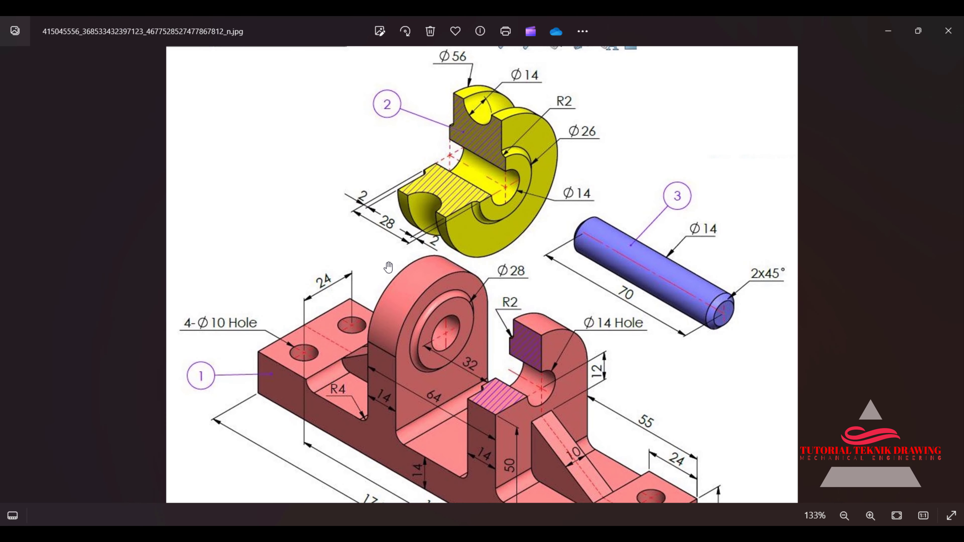
pyautogui.scroll(1, 402, 247)
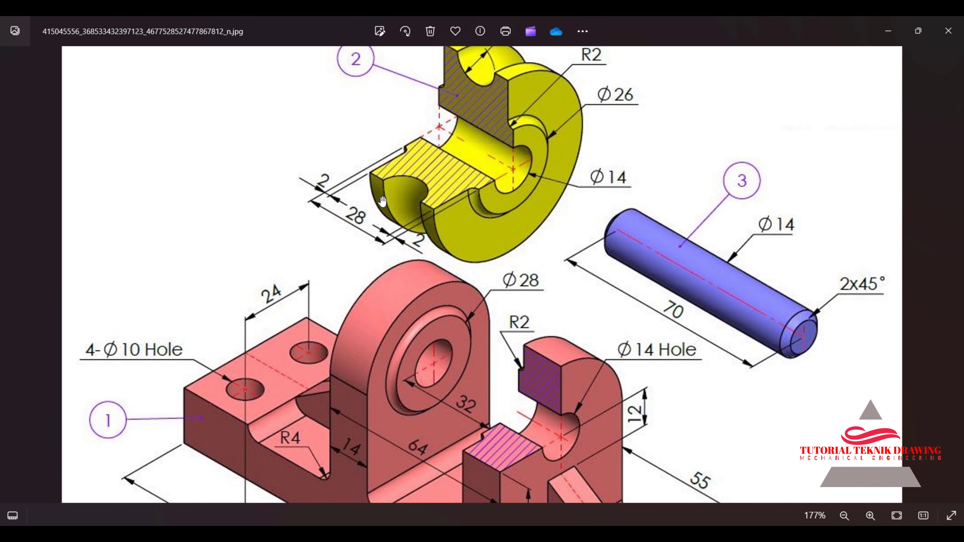
pyautogui.click(888, 31)
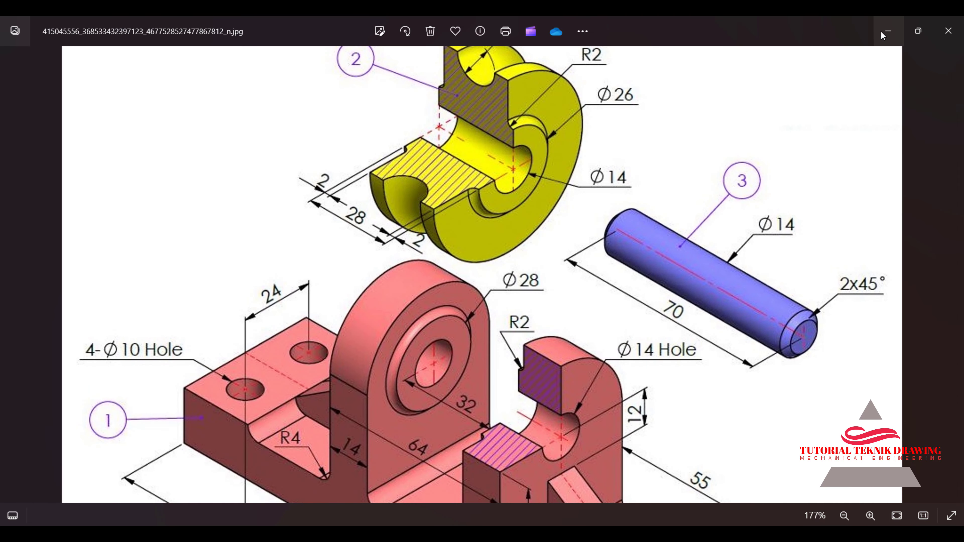
pyautogui.moveTo(495, 187)
pyautogui.keyDown('shift'); pyautogui.mouseDown(button='middle')
pyautogui.moveTo(426, 330)
pyautogui.moveTo(579, 301)
pyautogui.mouseUp(button='middle'); pyautogui.keyUp('shift')
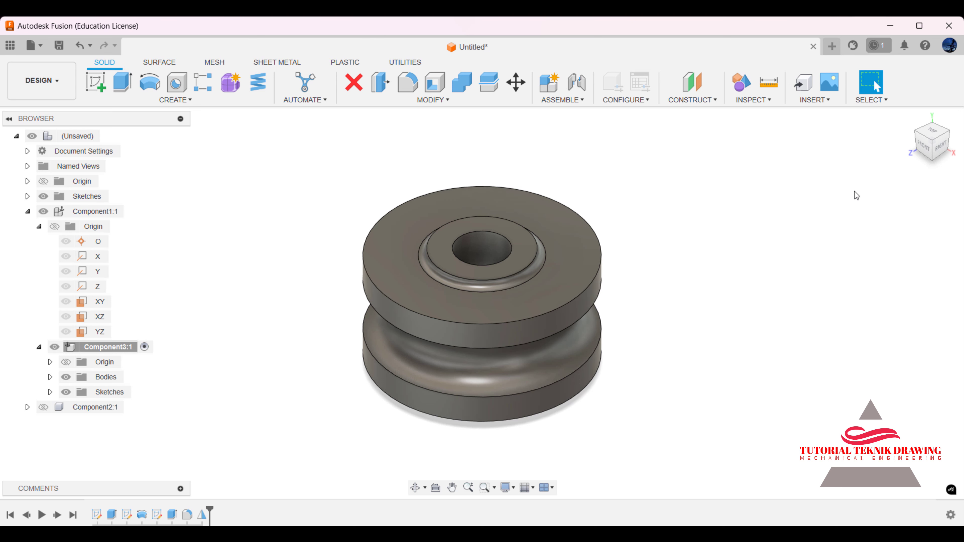
# Paint the whole bushing body with the purple 3D Cherry - Painted appearance.
pyautogui.rightClick(576, 242)
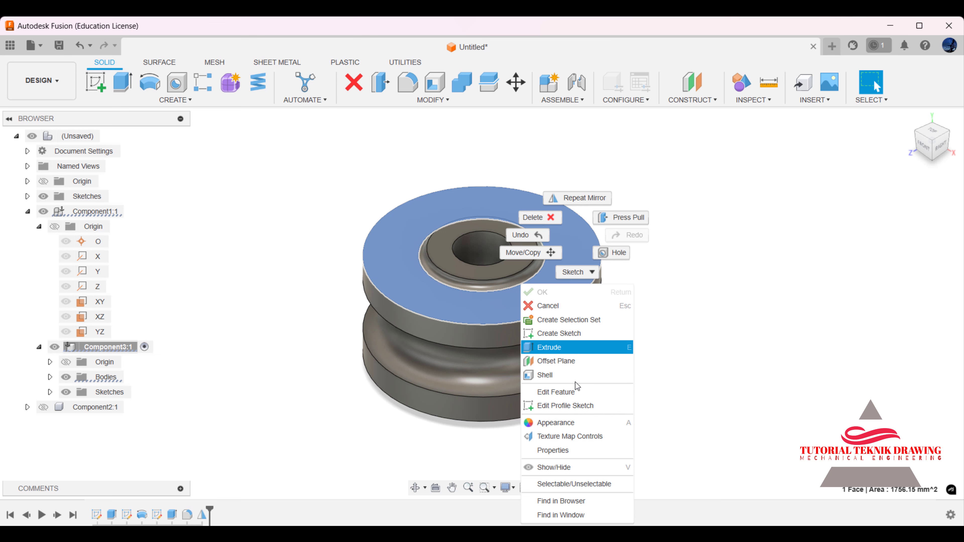
pyautogui.click(695, 320)
pyautogui.press('a')
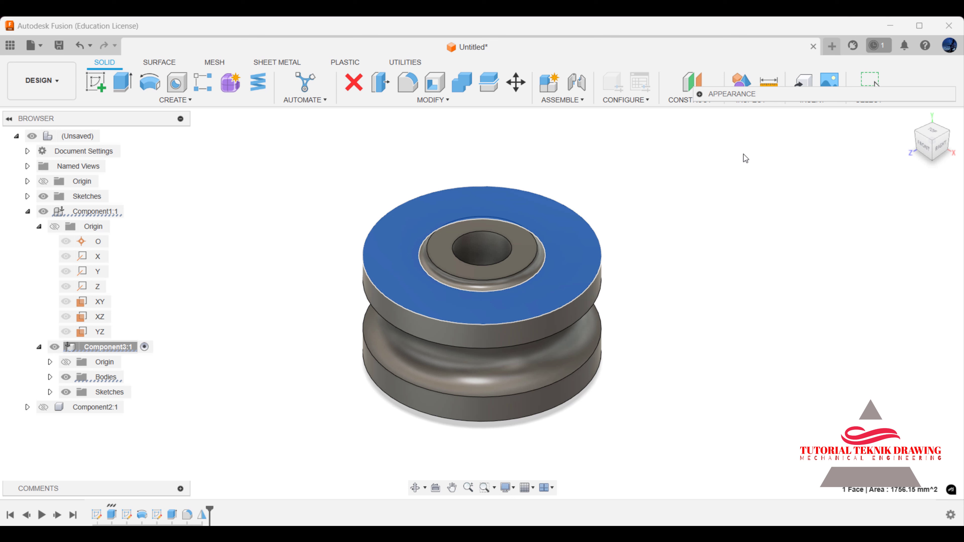
pyautogui.click(702, 97)
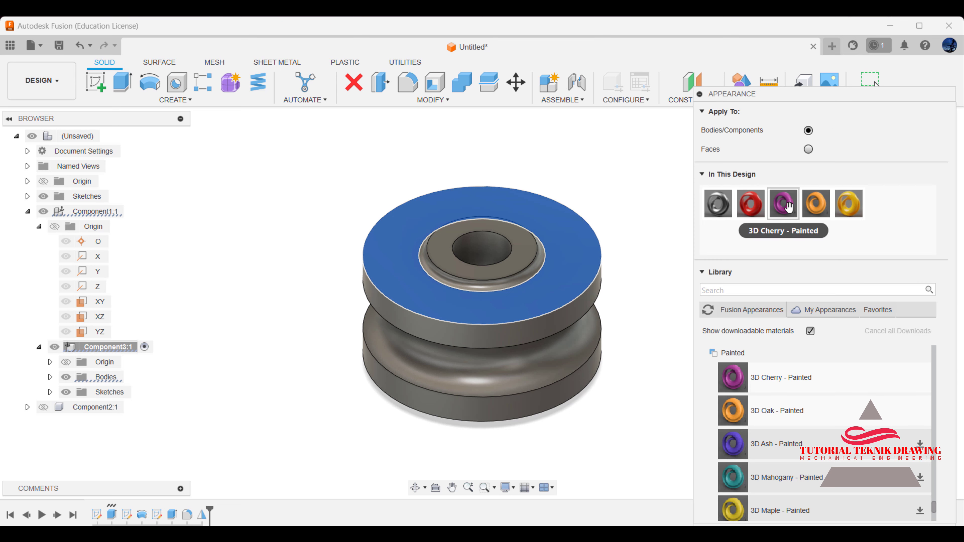
pyautogui.moveTo(784, 203); pyautogui.dragTo(584, 265)
pyautogui.click(557, 290)
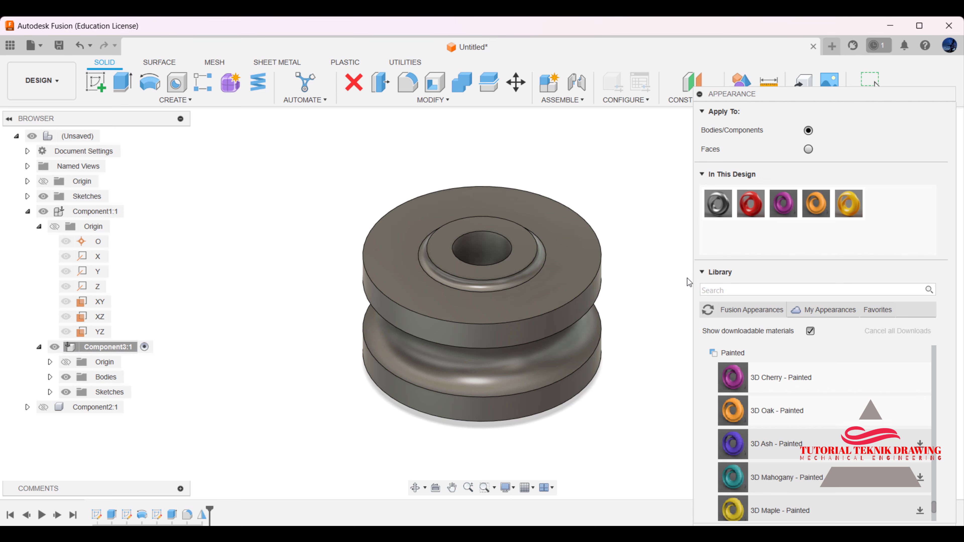
pyautogui.moveTo(783, 203); pyautogui.dragTo(594, 338)
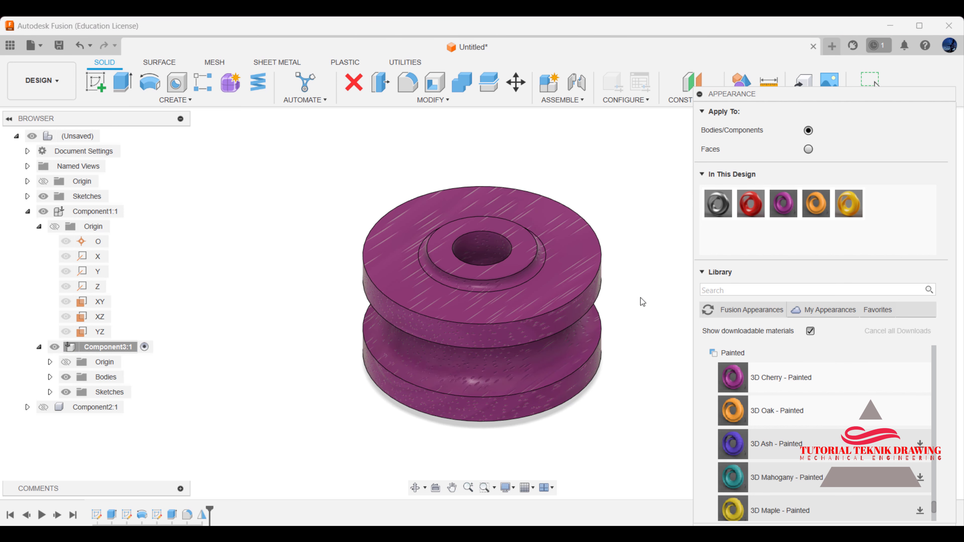
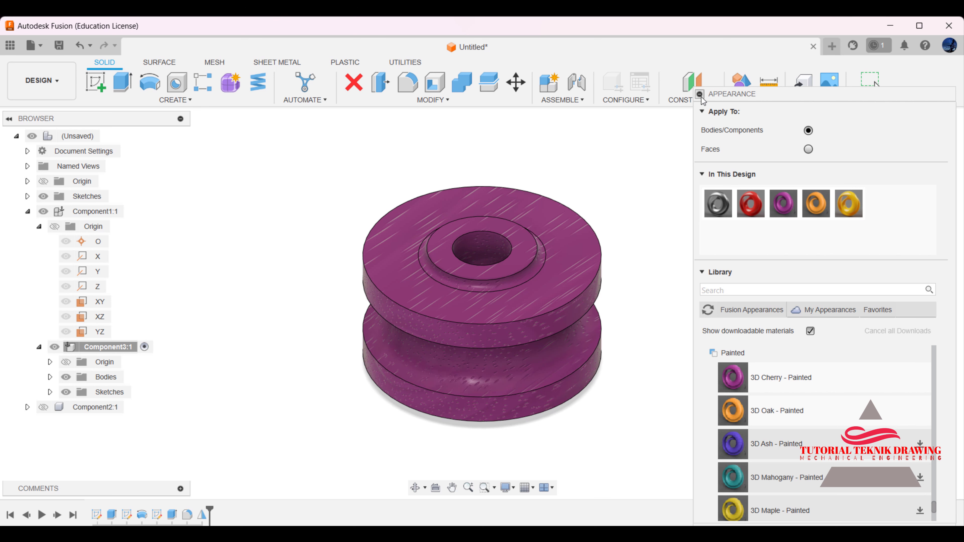
# Move the purple pulley body -90 mm along Y with Move/Copy.
pyautogui.keyDown('shift'); pyautogui.moveTo(398, 265); pyautogui.dragTo(441, 216, button='middle'); pyautogui.keyUp('shift')
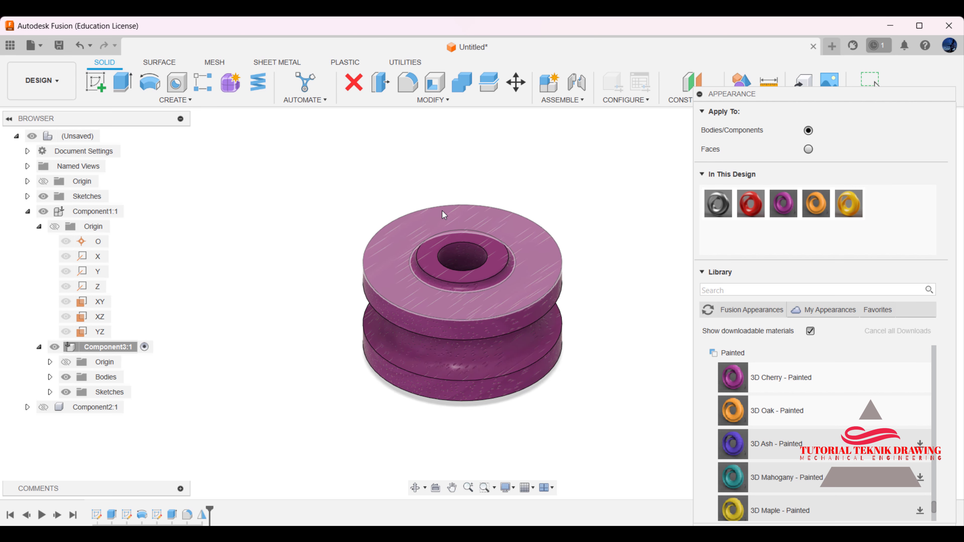
pyautogui.click(516, 82)
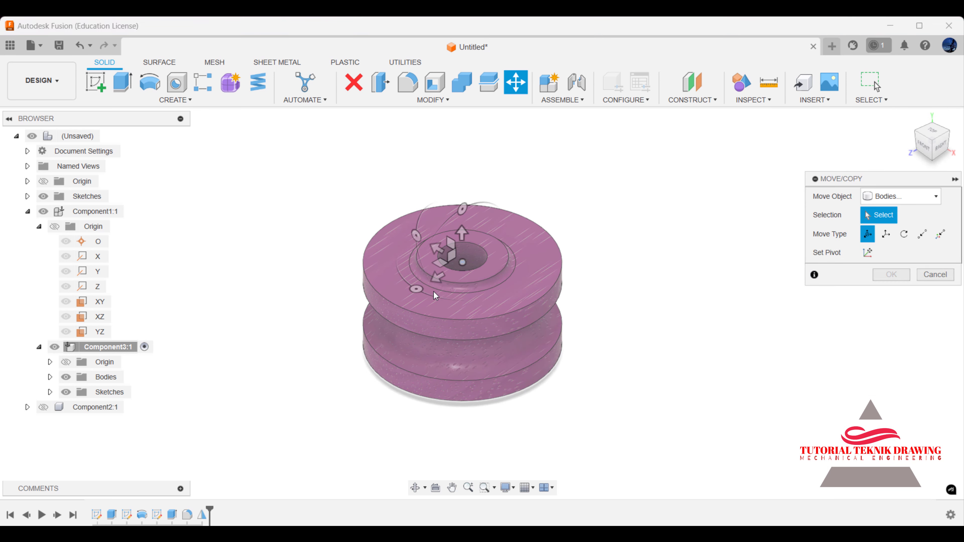
pyautogui.click(439, 279)
pyautogui.moveTo(438, 279); pyautogui.dragTo(649, 300)
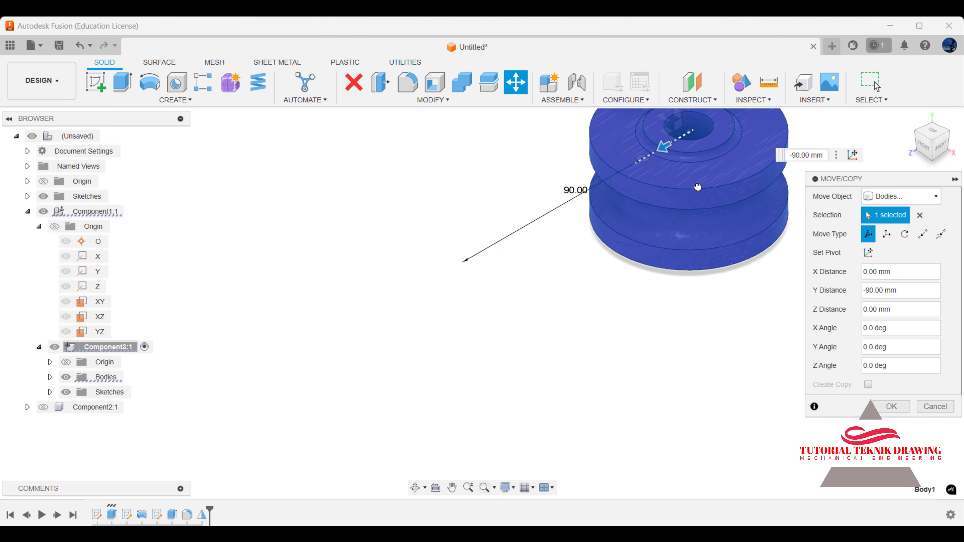
pyautogui.click(891, 406)
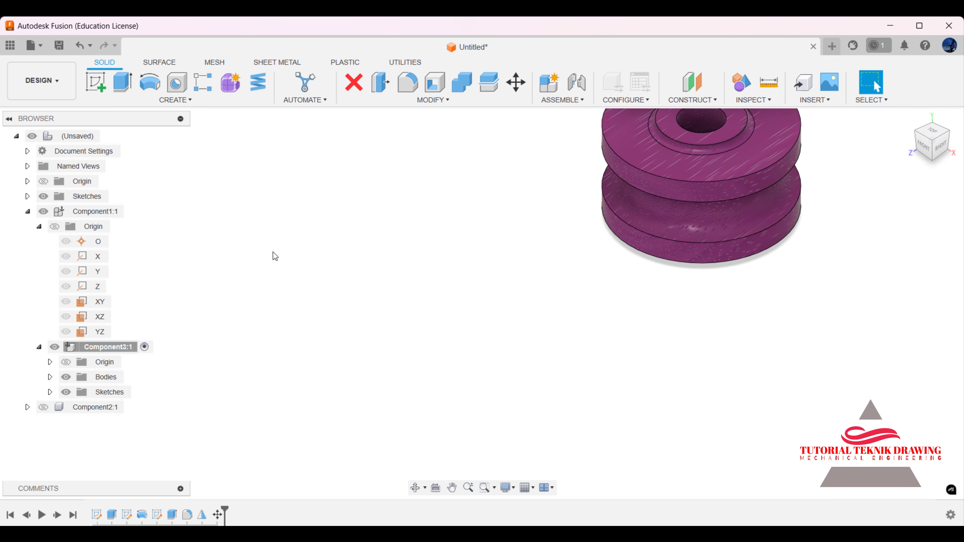
# Collapse Component1:1 in the browser and hide it.
pyautogui.click(27, 211)
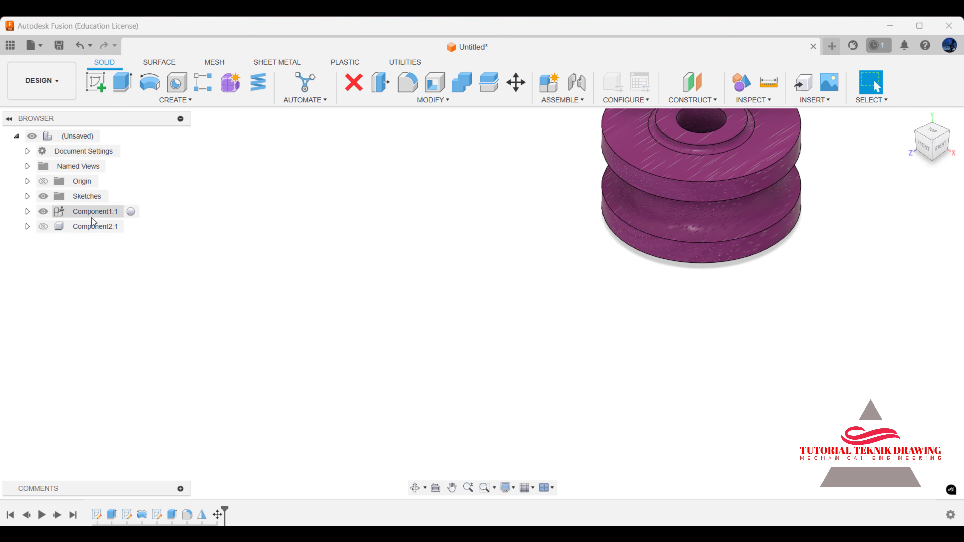
pyautogui.click(43, 212)
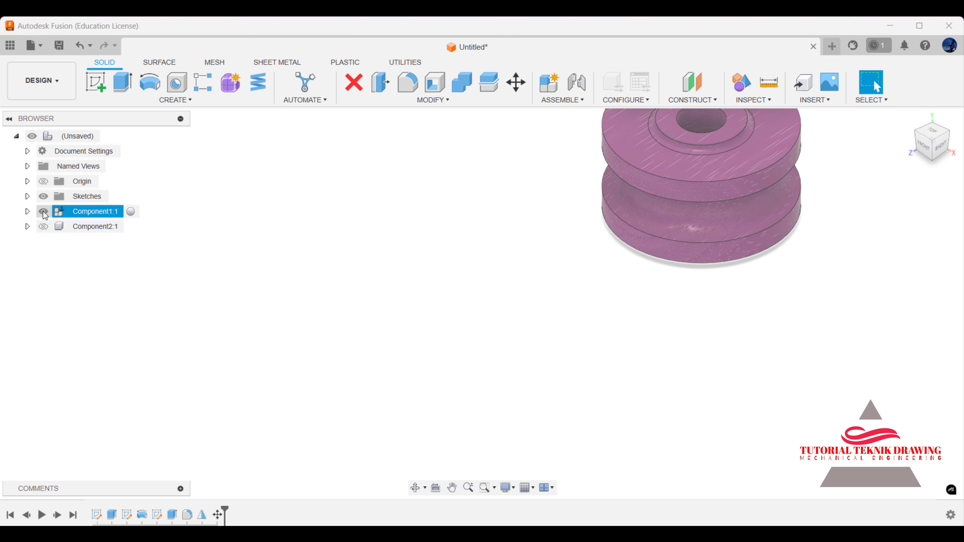
pyautogui.click(43, 211)
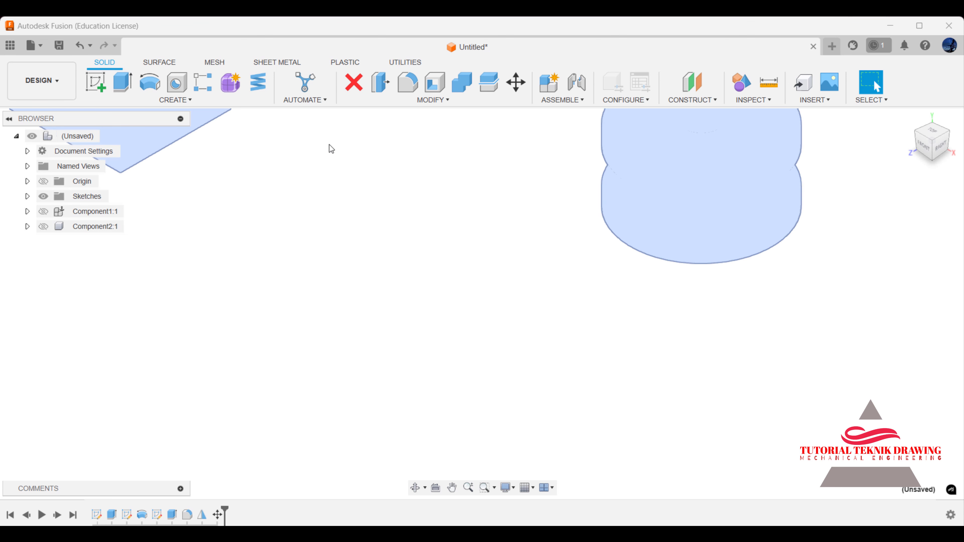
# Create Component4, cancel the Joint dialog, then create Component5 nested inside Component4:1.
pyautogui.click(551, 89)
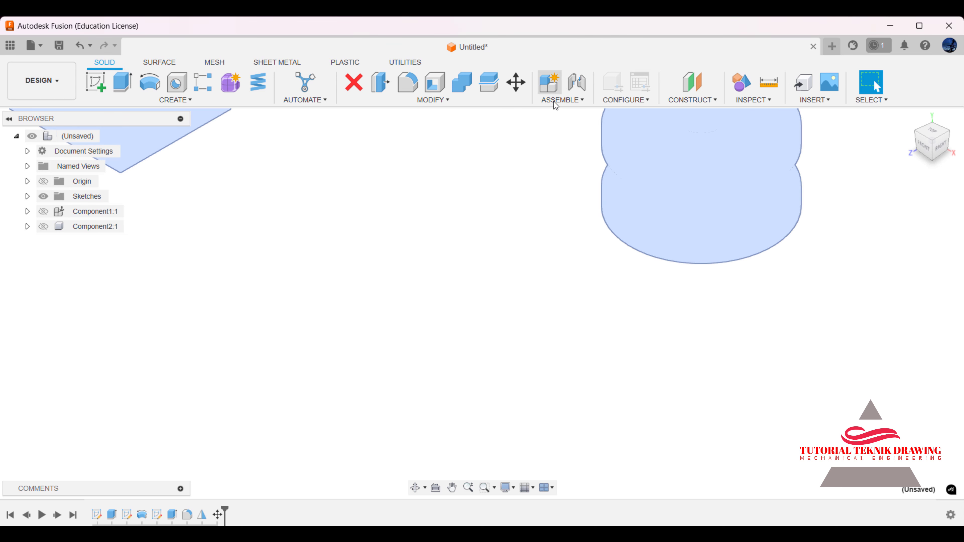
pyautogui.click(891, 363)
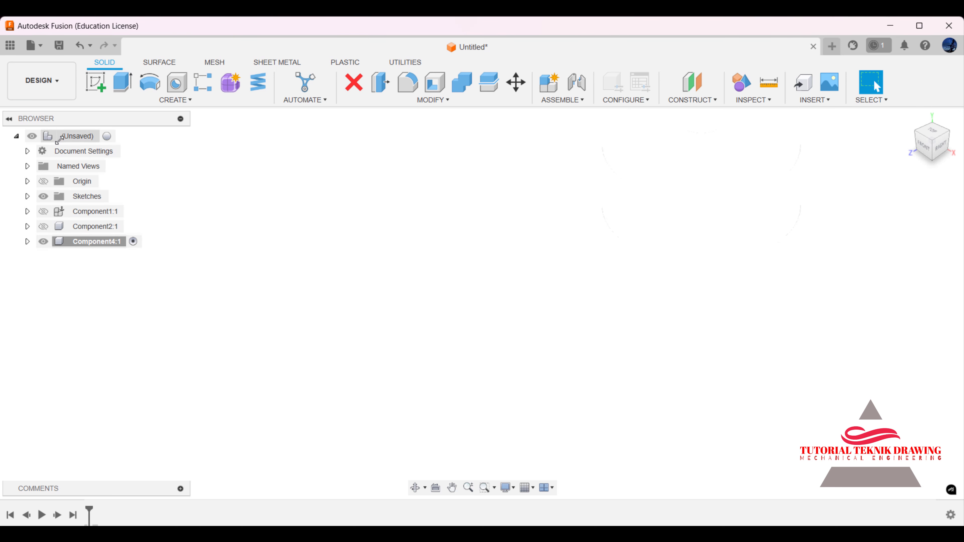
pyautogui.click(577, 82)
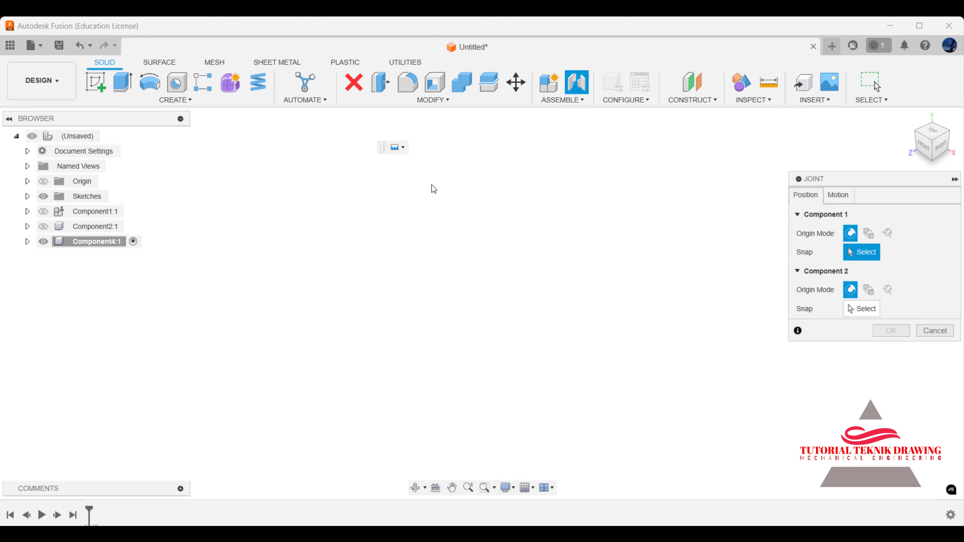
pyautogui.click(931, 329)
pyautogui.click(553, 87)
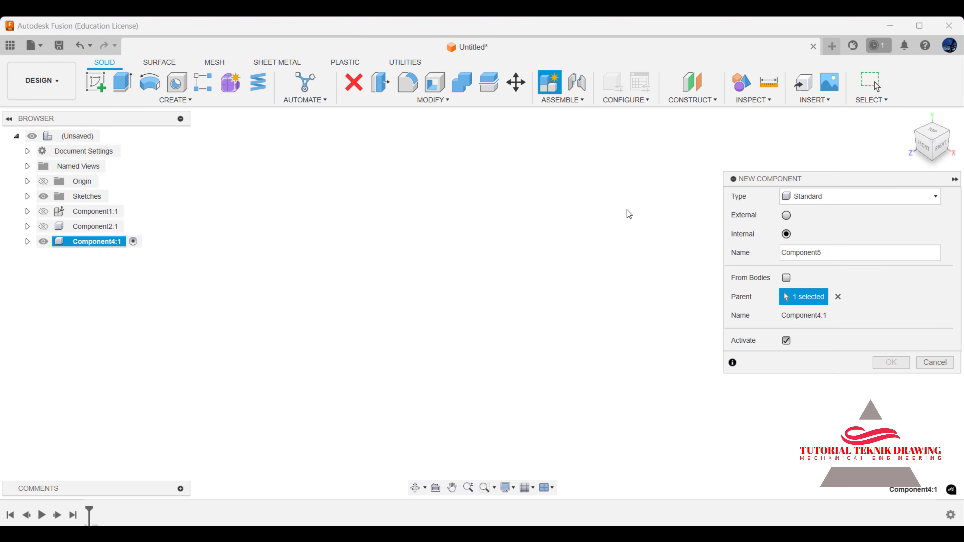
pyautogui.click(893, 363)
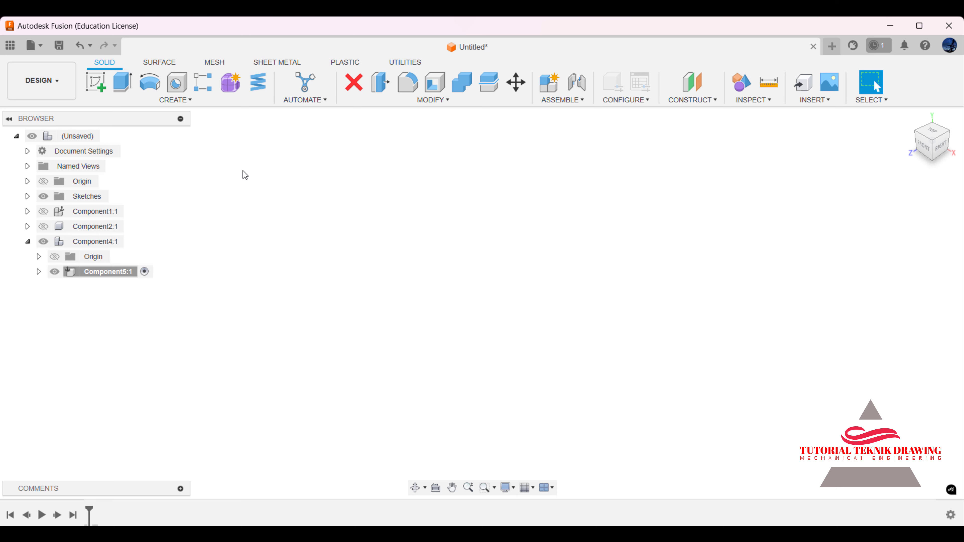
# Start a sketch on the front plane and draw a circle centred on the origin.
pyautogui.click(106, 89)
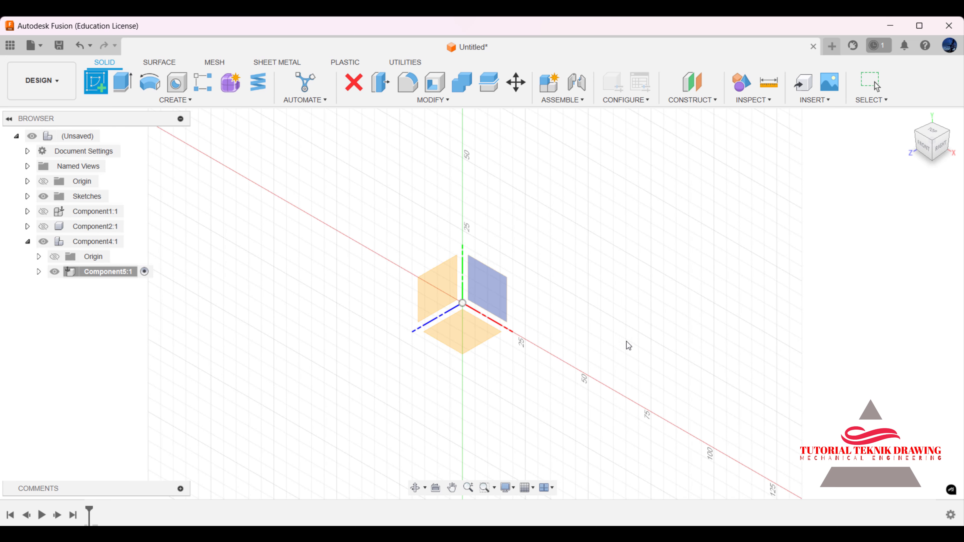
pyautogui.click(492, 292)
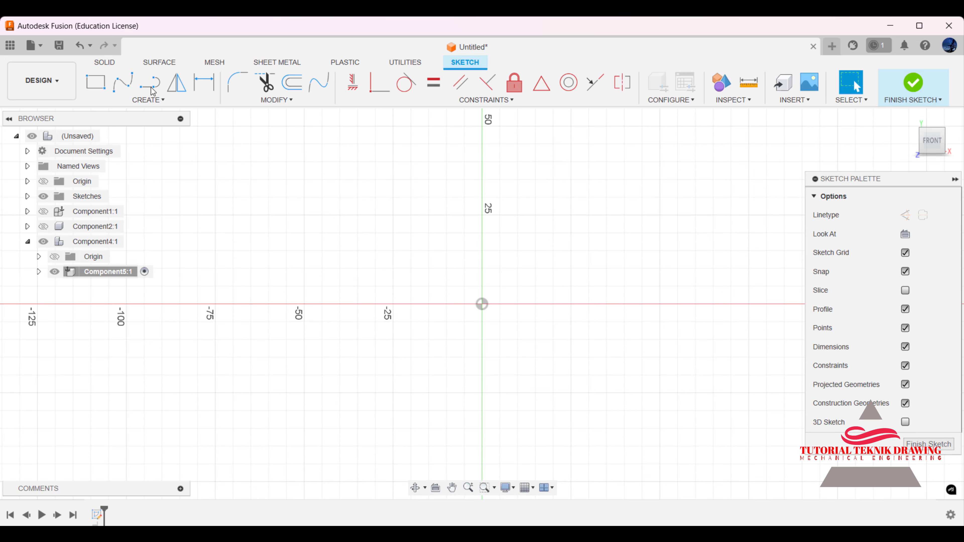
pyautogui.press('c')
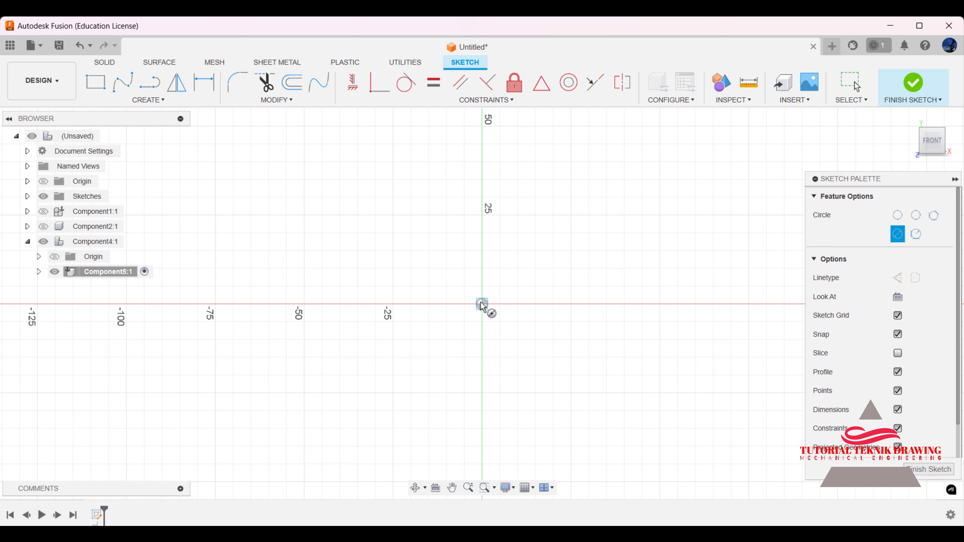
pyautogui.click(482, 304)
pyautogui.click(550, 281)
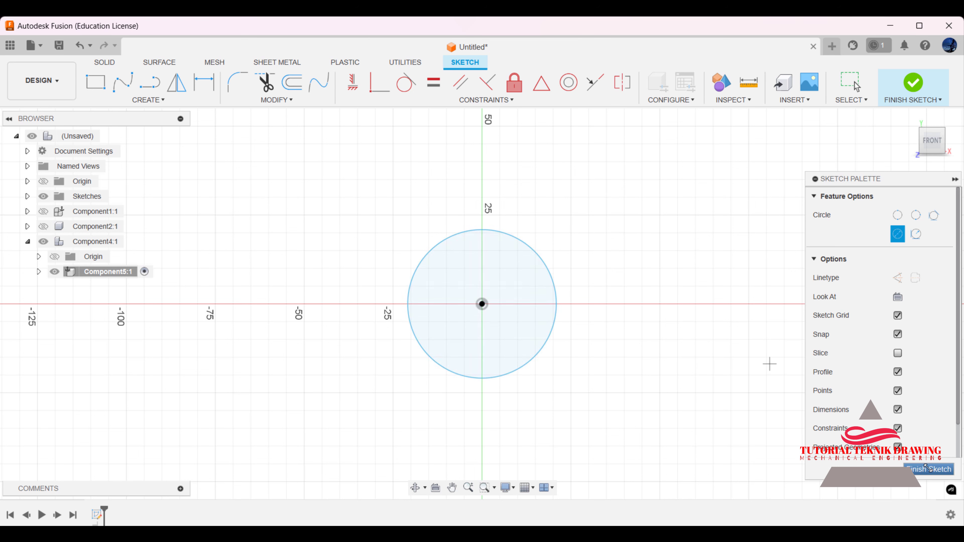
# Dimension the circle to 14 mm diameter, check the reference drawing, and finish the sketch.
pyautogui.click(203, 81)
pyautogui.click(528, 249)
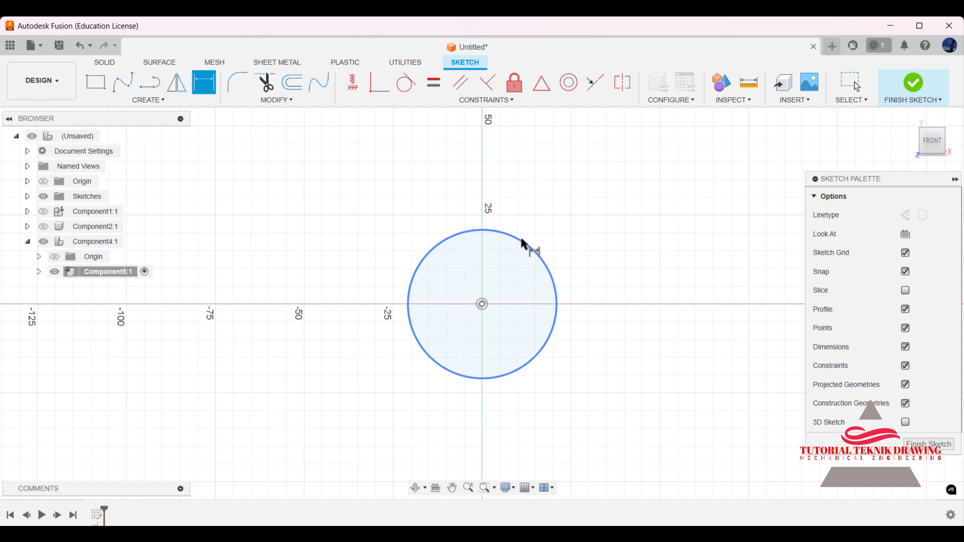
pyautogui.click(564, 219)
pyautogui.write('14')
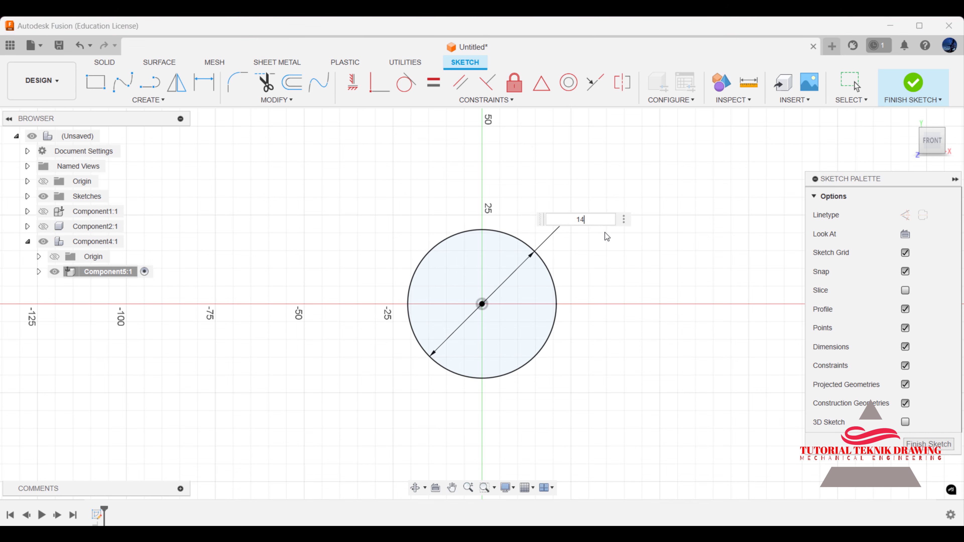
pyautogui.press('Return')
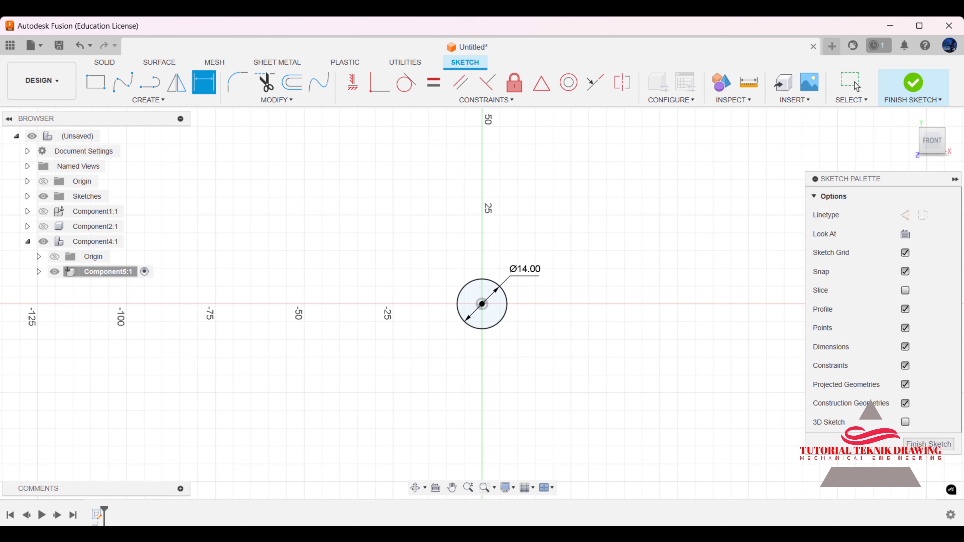
pyautogui.click(635, 524)
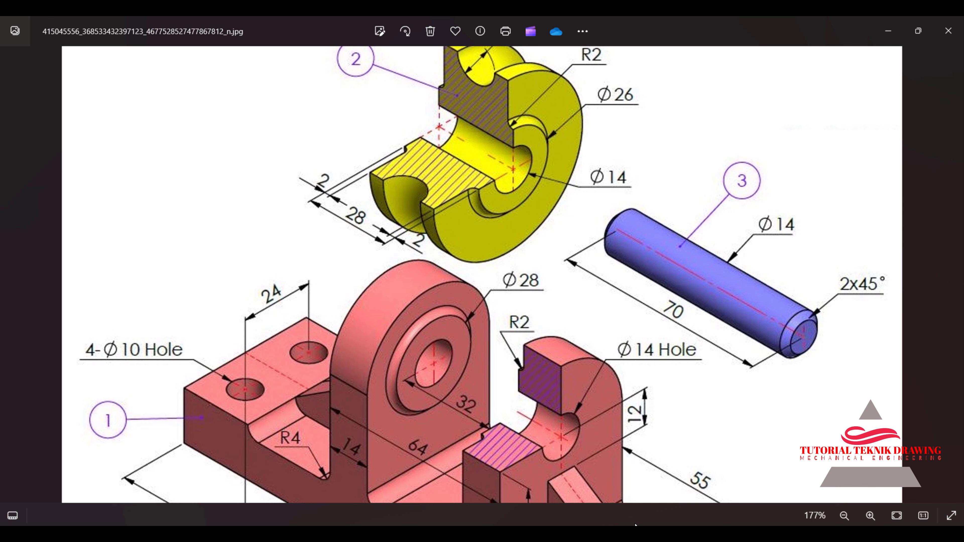
pyautogui.click(885, 28)
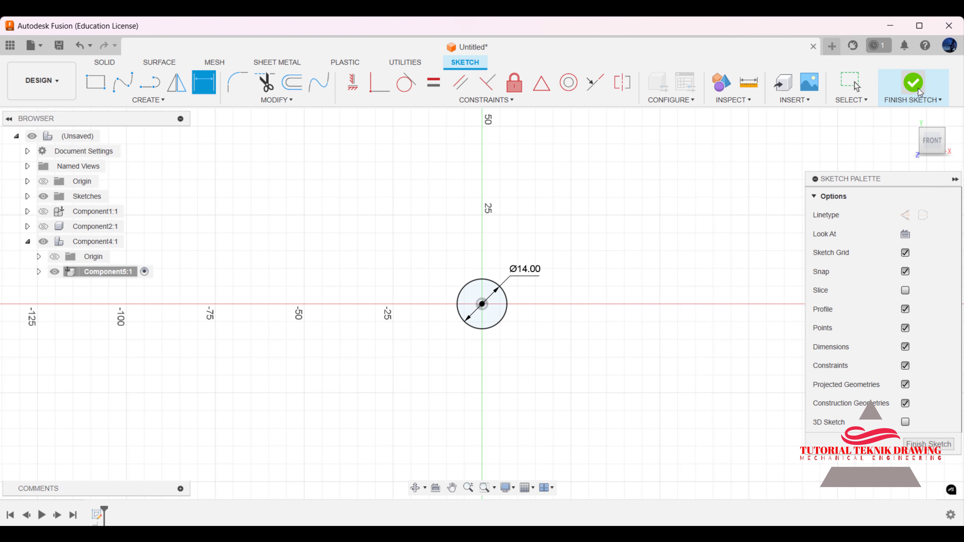
pyautogui.click(122, 82)
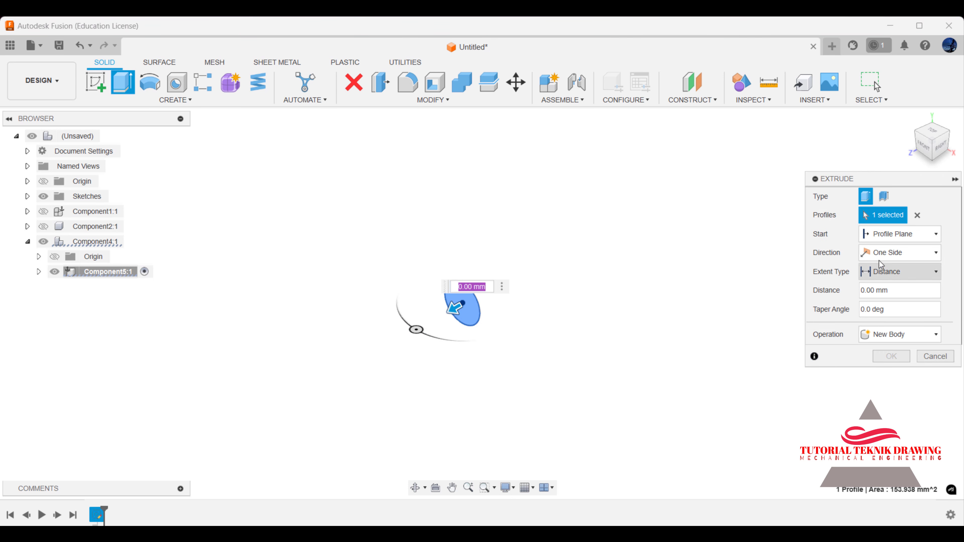
# Extrude the Ø14 circle symmetrically to 70 mm to form the pin cylinder.
pyautogui.click(903, 253)
pyautogui.click(891, 297)
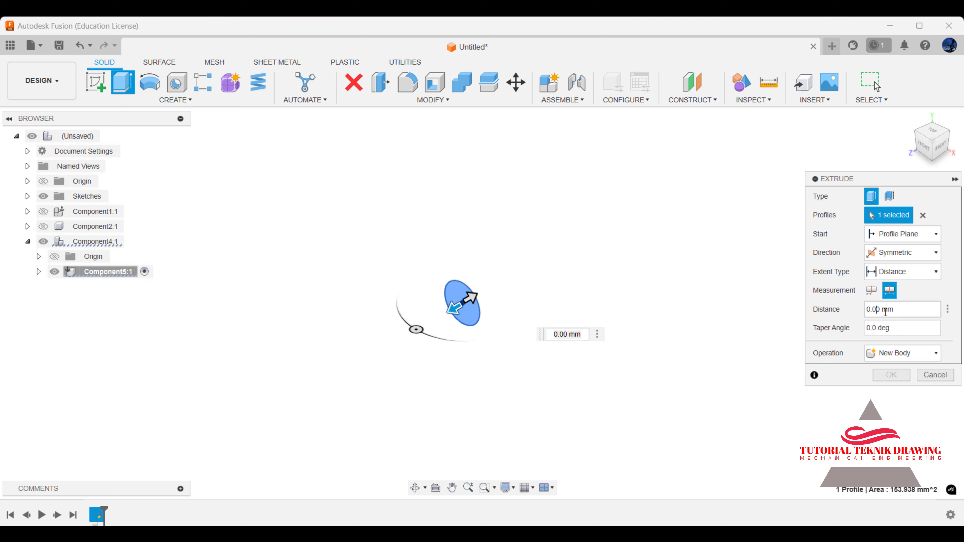
pyautogui.write('70')
pyautogui.click(892, 375)
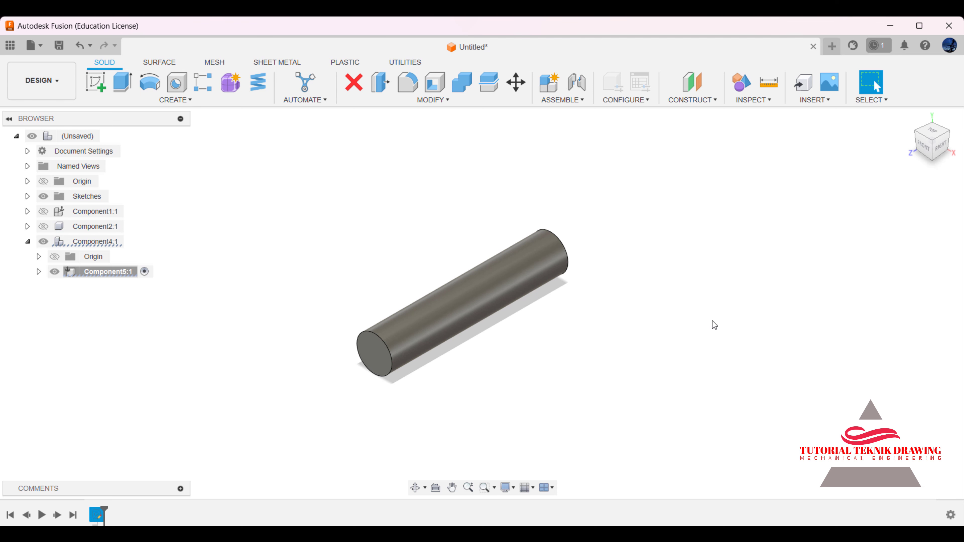
# Check the drawing's 2x45° callout, then chamfer the pin's end edge by 2 mm.
pyautogui.click(412, 94)
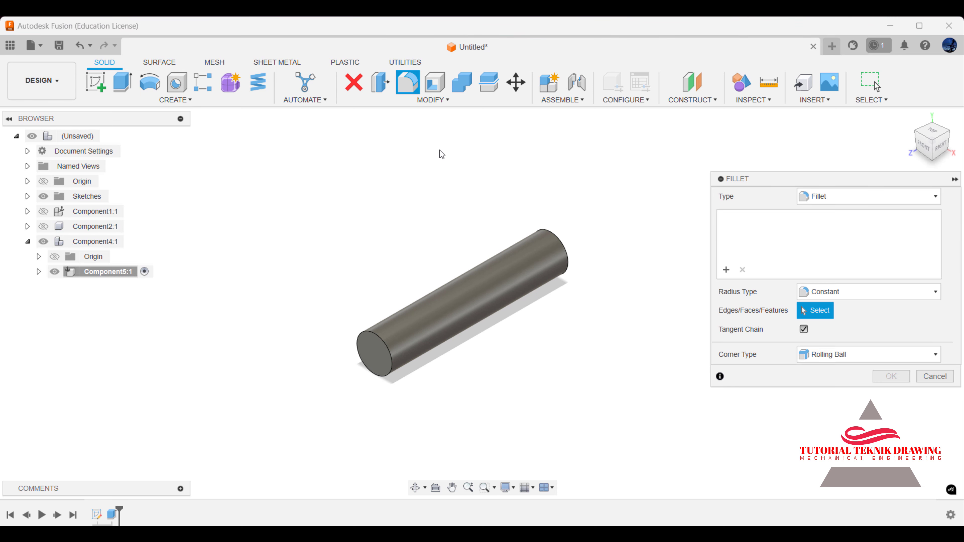
pyautogui.hotkey('alt', 'Tab')
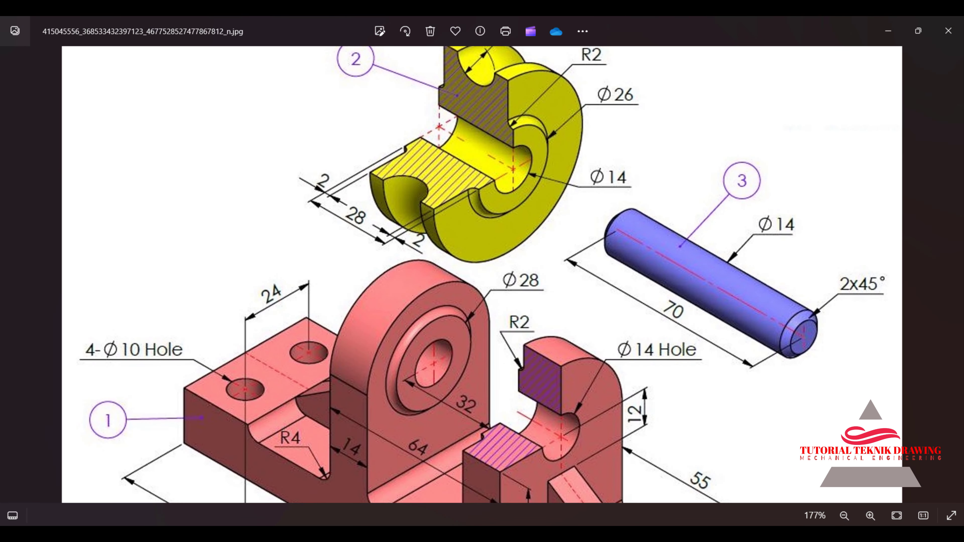
pyautogui.hotkey('alt', 'Tab')
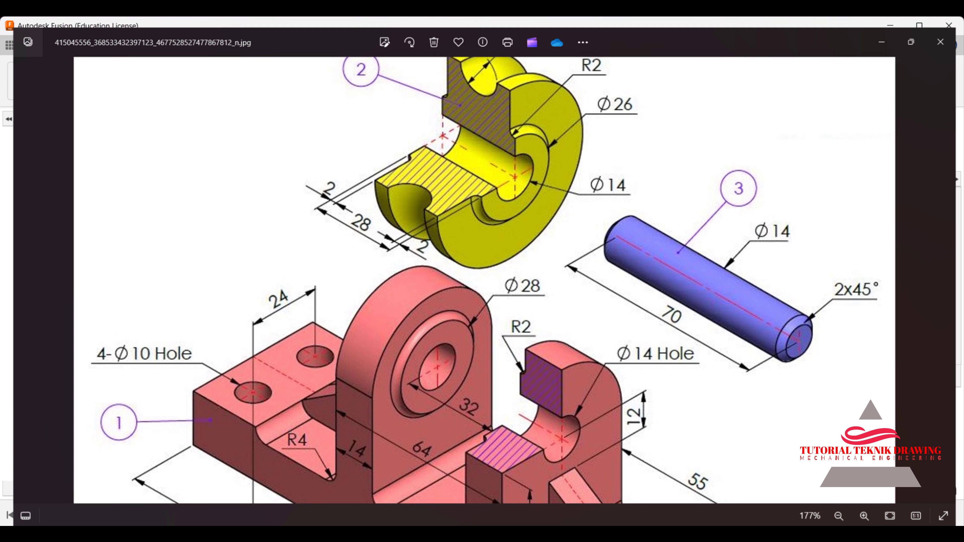
pyautogui.click(929, 375)
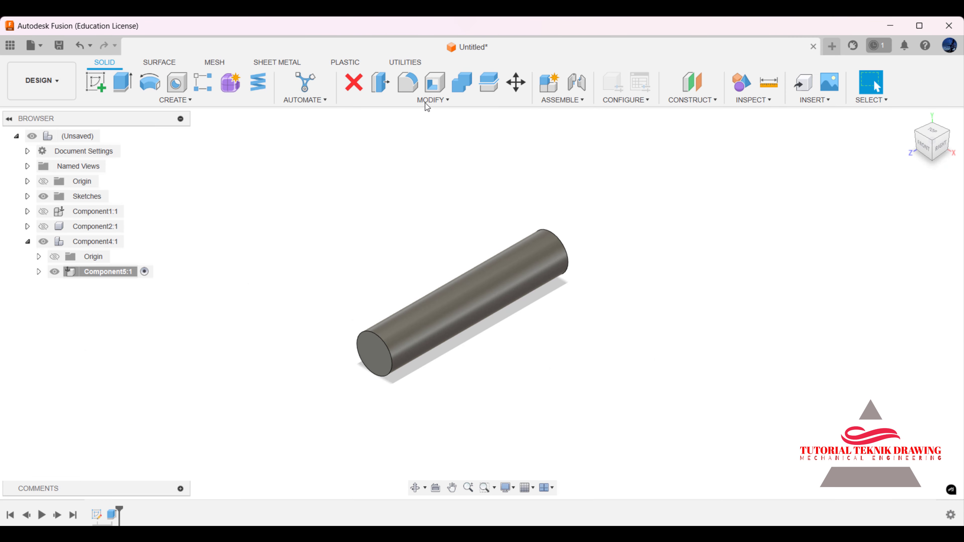
pyautogui.click(407, 100)
pyautogui.click(383, 140)
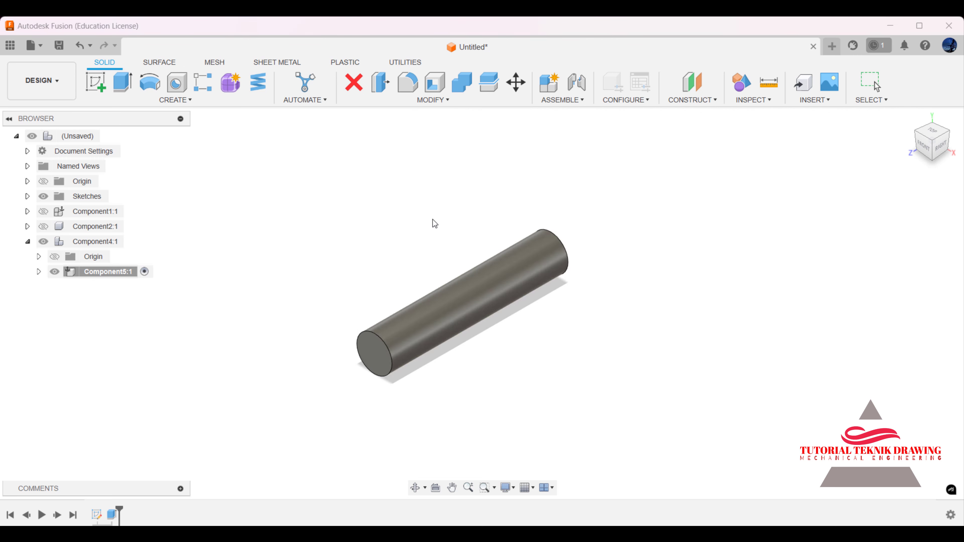
pyautogui.click(465, 298)
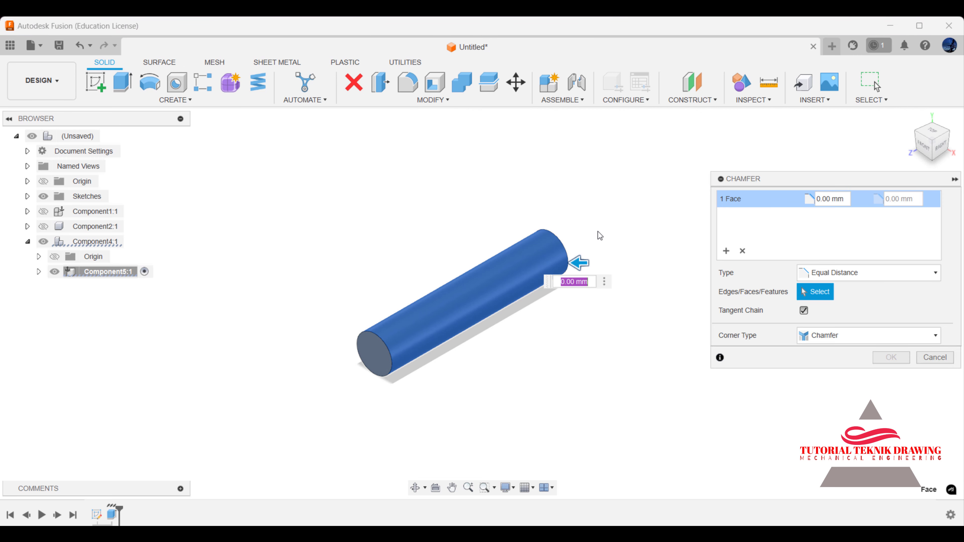
pyautogui.write('2')
pyautogui.click(891, 357)
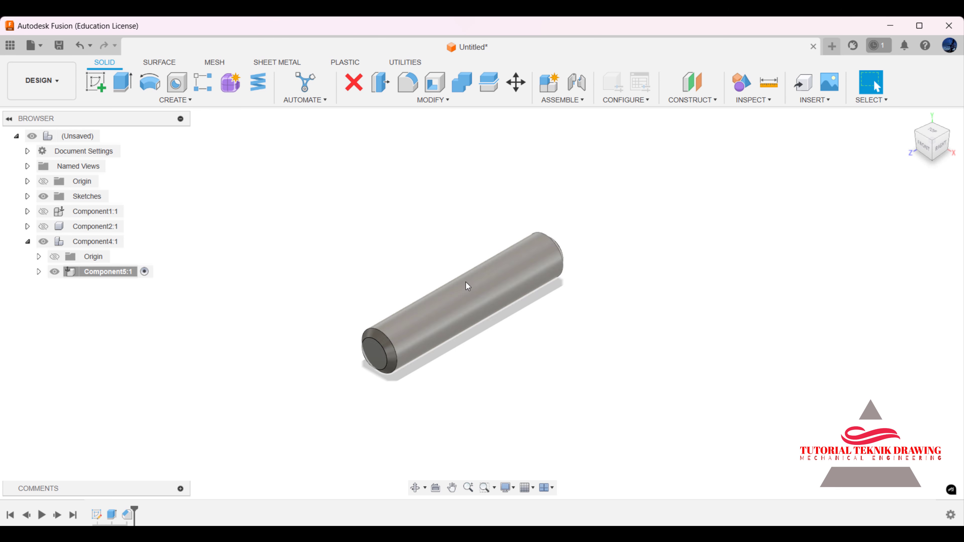
# Open the pin's Appearance dialog and apply an orange wood appearance to it.
pyautogui.rightClick(453, 280)
pyautogui.press('Escape')
pyautogui.rightClick(491, 283)
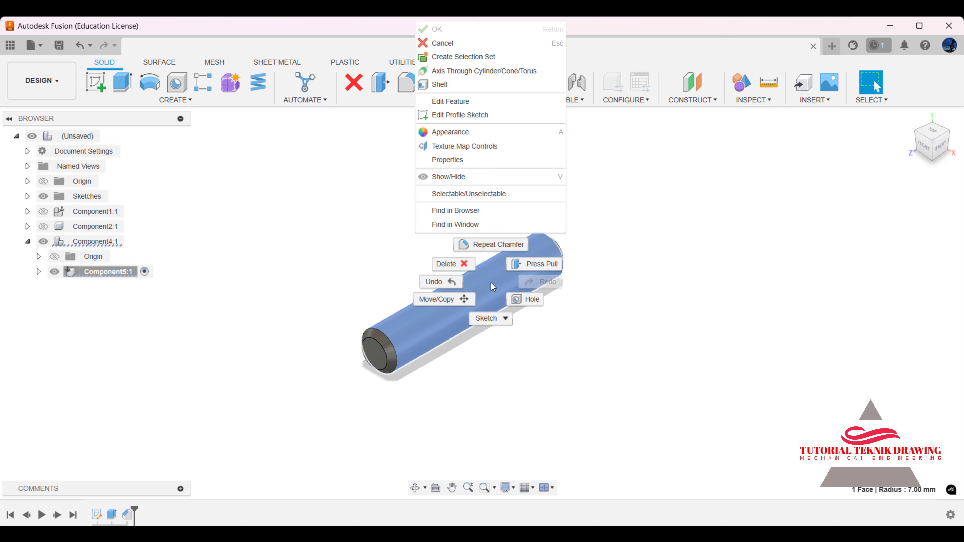
pyautogui.press('a')
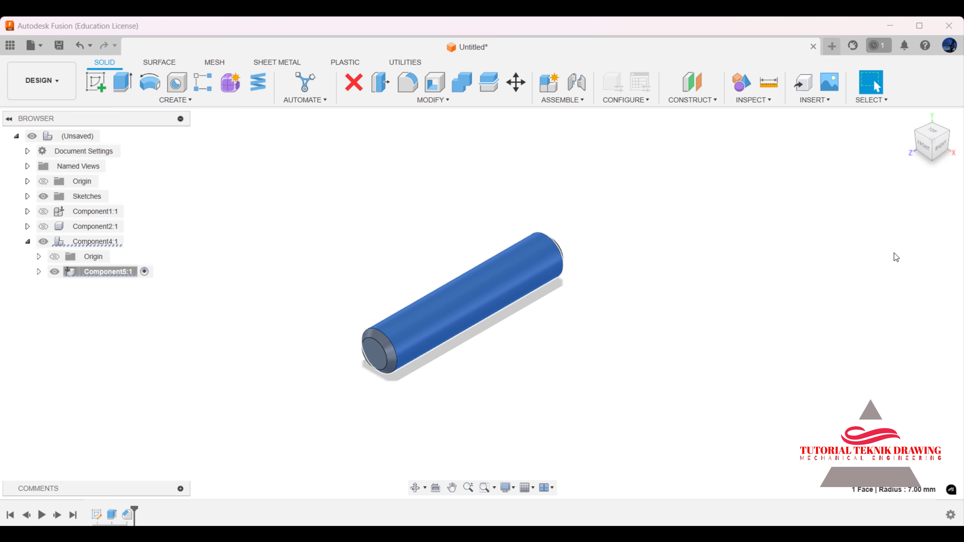
pyautogui.moveTo(816, 205); pyautogui.dragTo(497, 284)
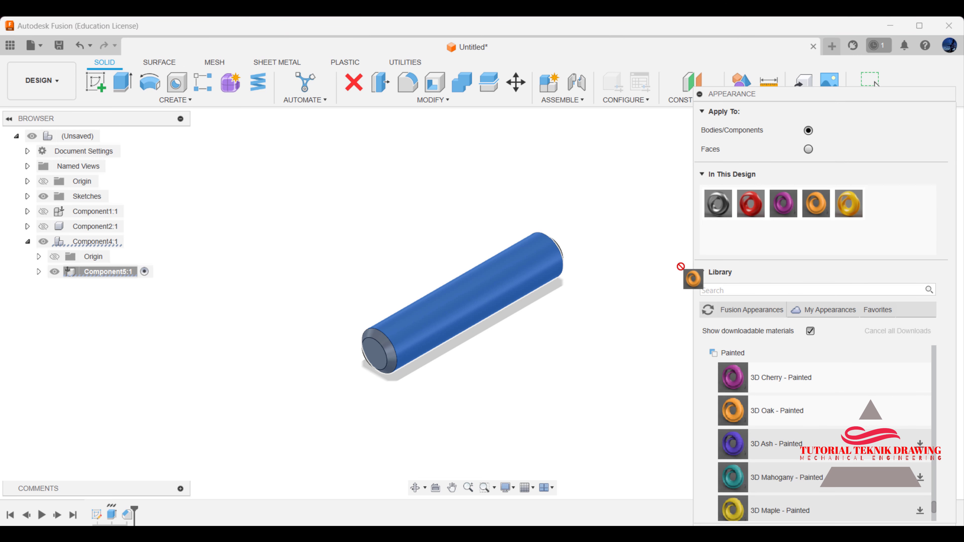
pyautogui.click(557, 291)
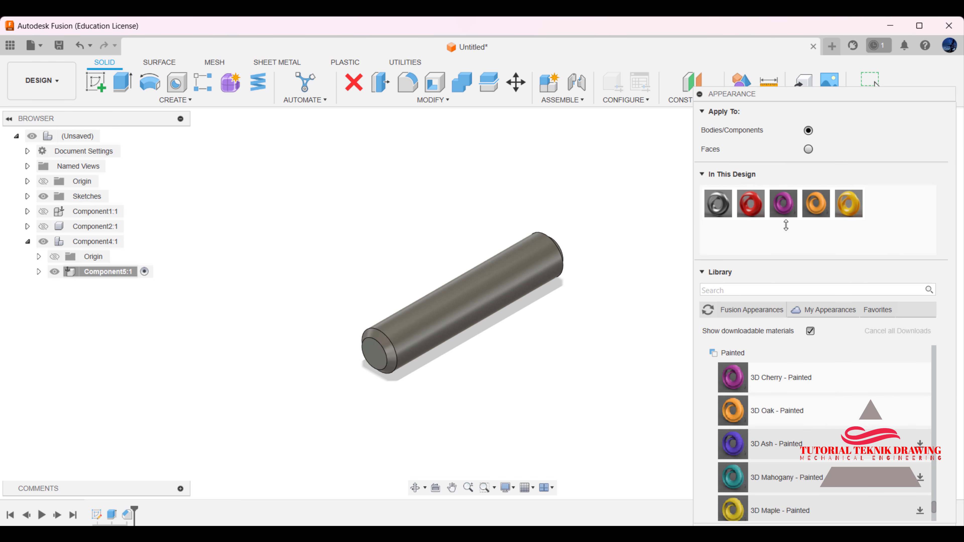
pyautogui.moveTo(816, 205); pyautogui.dragTo(499, 300)
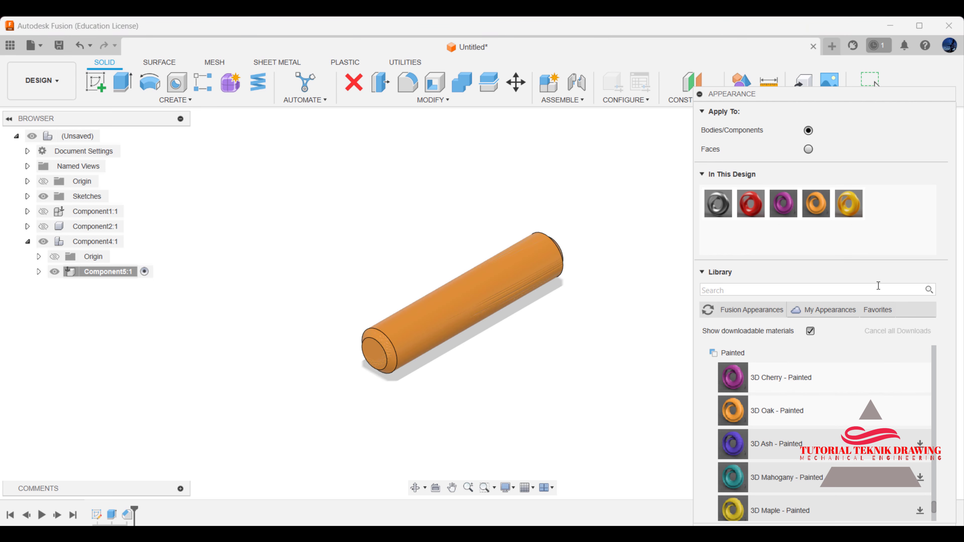
# Download 3D Walnut - Painted and 3D Pine - Painted, finishing with red 3D Pine on the pin.
pyautogui.scroll(-3, 791, 451)
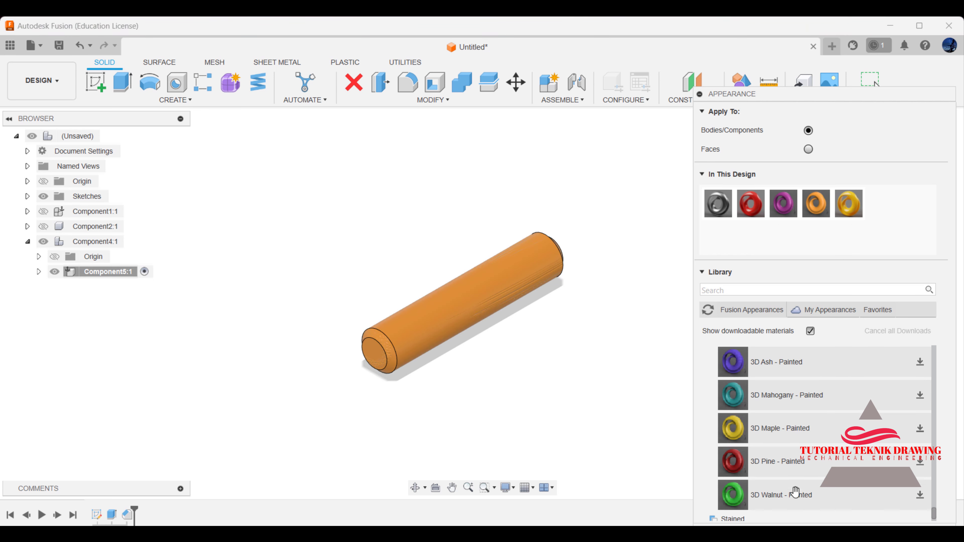
pyautogui.scroll(-1, 786, 454)
pyautogui.scroll(3, 784, 455)
pyautogui.scroll(-3, 781, 456)
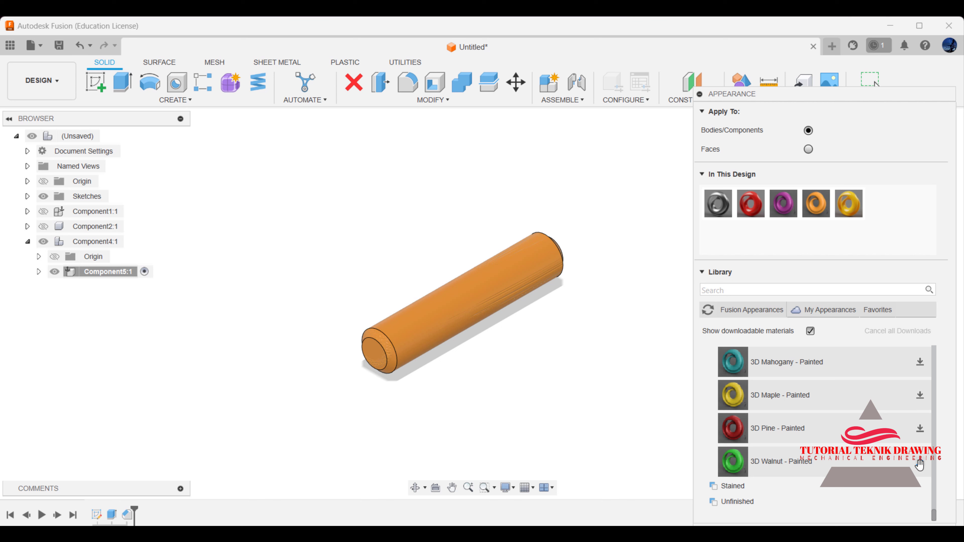
pyautogui.click(920, 462)
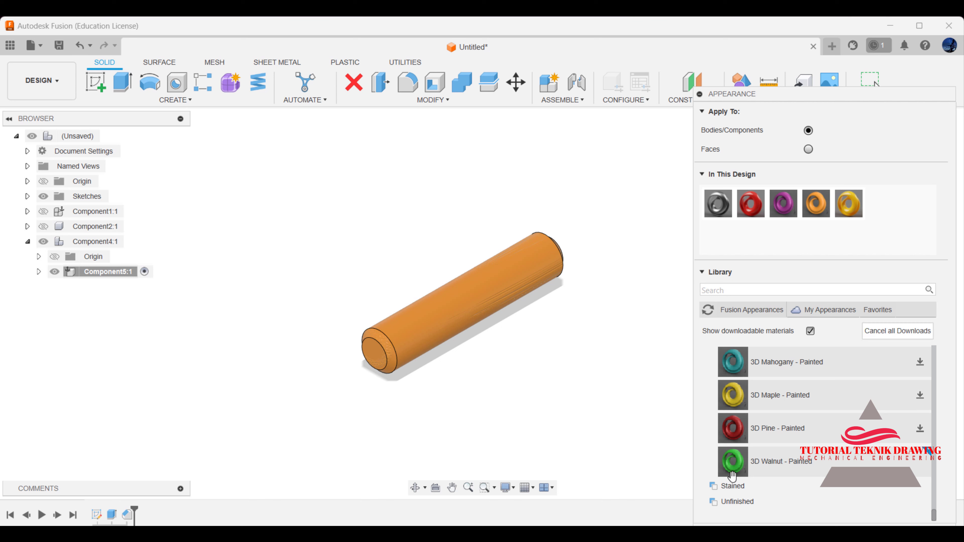
pyautogui.moveTo(732, 474); pyautogui.dragTo(474, 323)
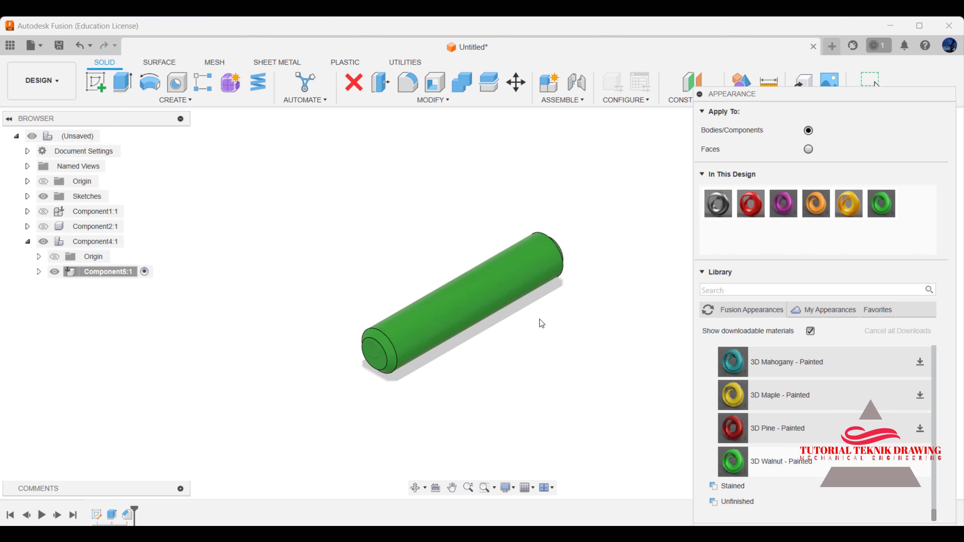
pyautogui.scroll(1, 471, 273)
pyautogui.scroll(3, 470, 274)
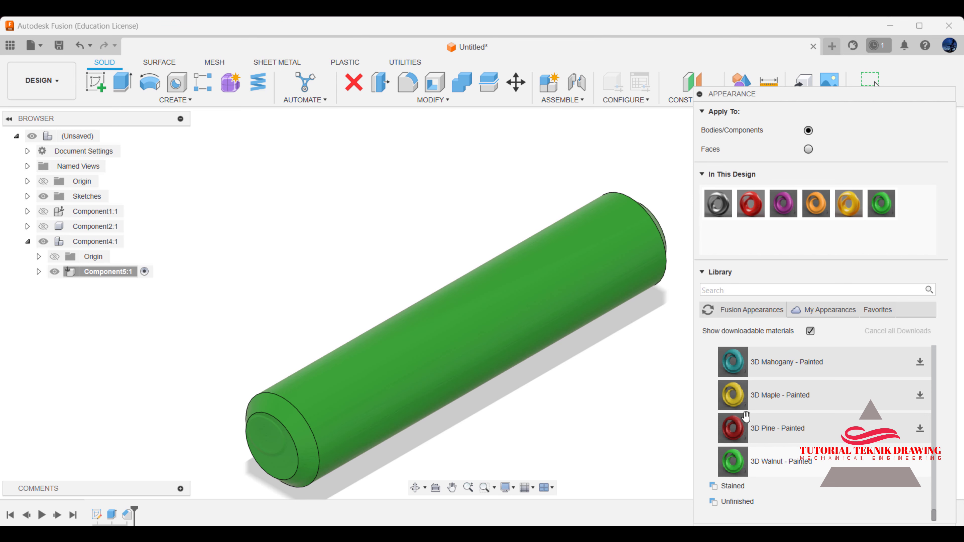
pyautogui.click(923, 429)
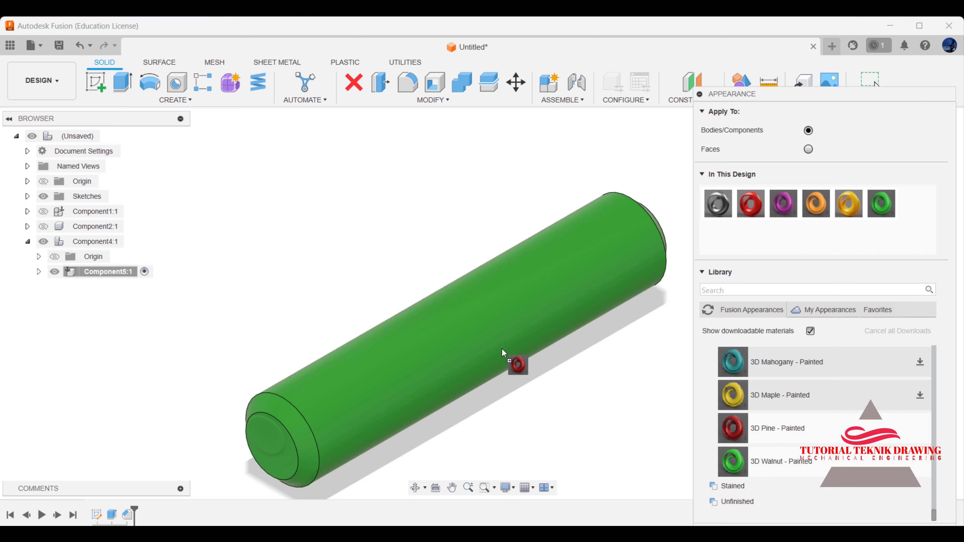
pyautogui.moveTo(503, 353); pyautogui.dragTo(503, 354)
# Collapse Component4:1 and make the hidden pulley and bracket components visible again.
pyautogui.scroll(-2, 552, 436)
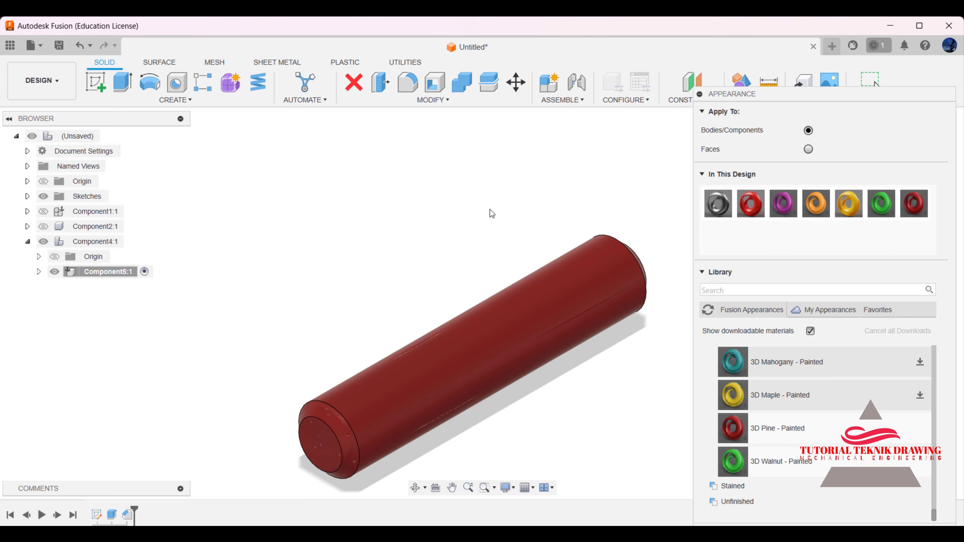
pyautogui.scroll(-2, 492, 213)
pyautogui.moveTo(94, 241)
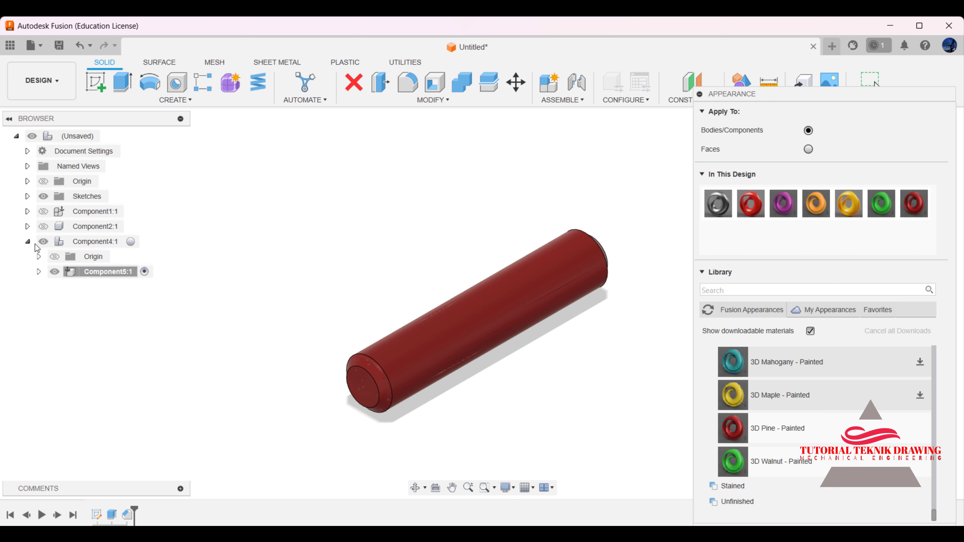
pyautogui.click(27, 242)
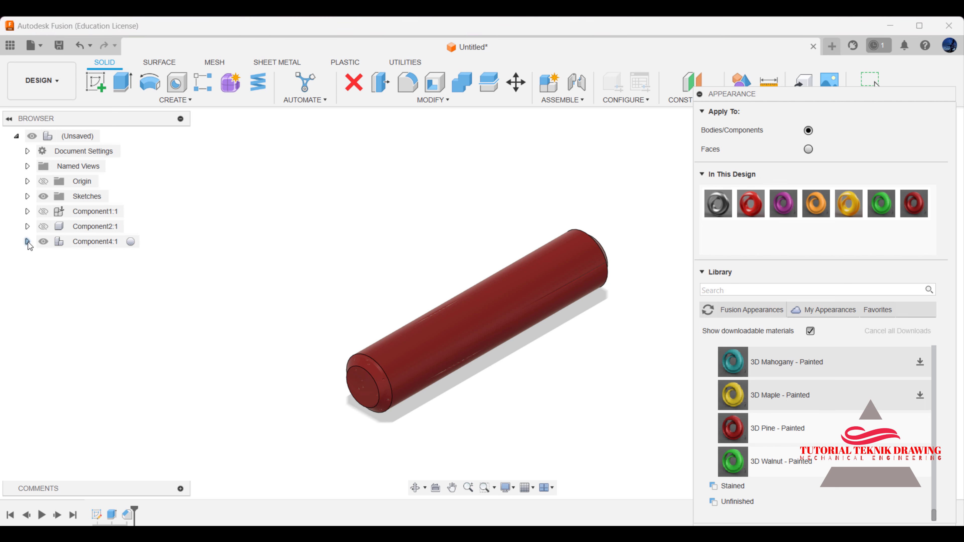
pyautogui.click(43, 227)
pyautogui.scroll(-2, 212, 304)
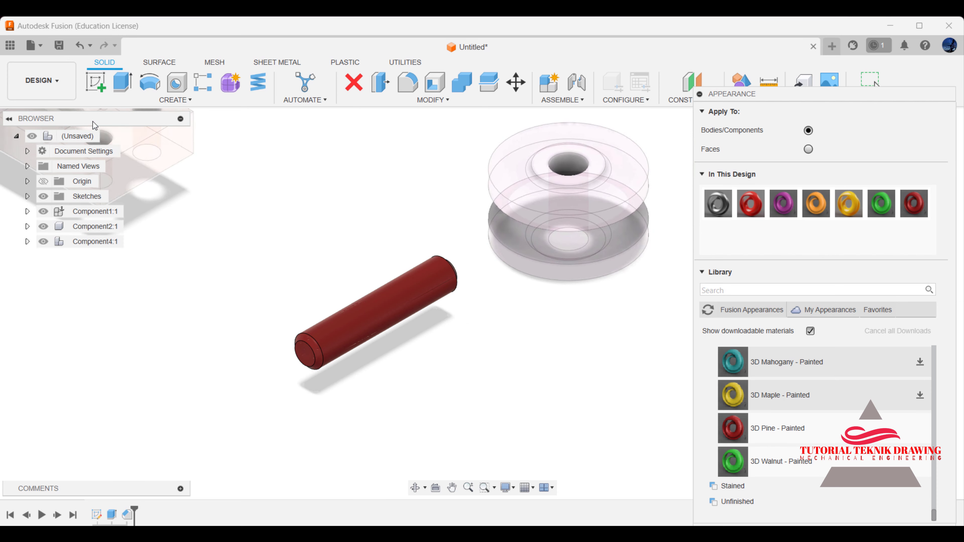
# Activate the top-level assembly and drag the orange bracket right, behind the pulley.
pyautogui.click(108, 136)
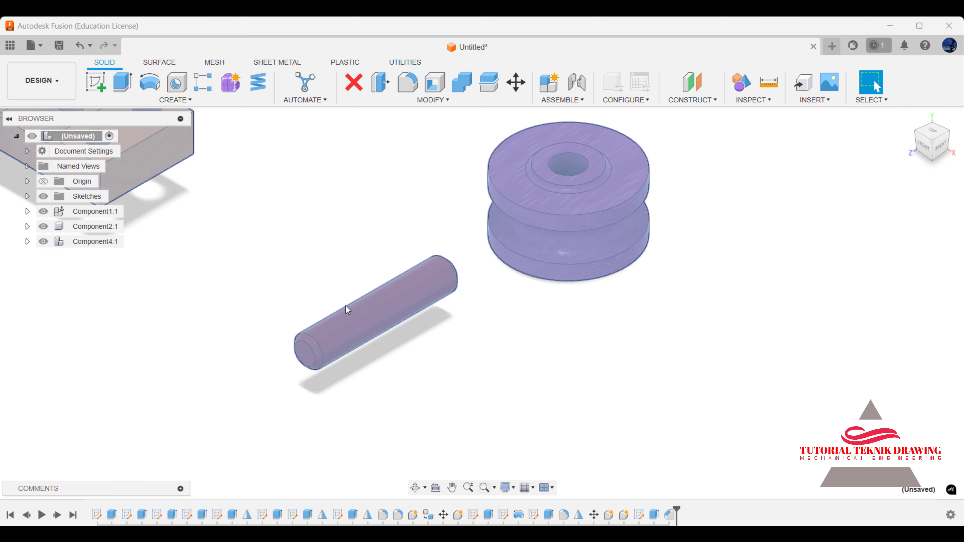
pyautogui.scroll(-2, 400, 256)
pyautogui.scroll(-2, 377, 222)
pyautogui.scroll(-1, 418, 247)
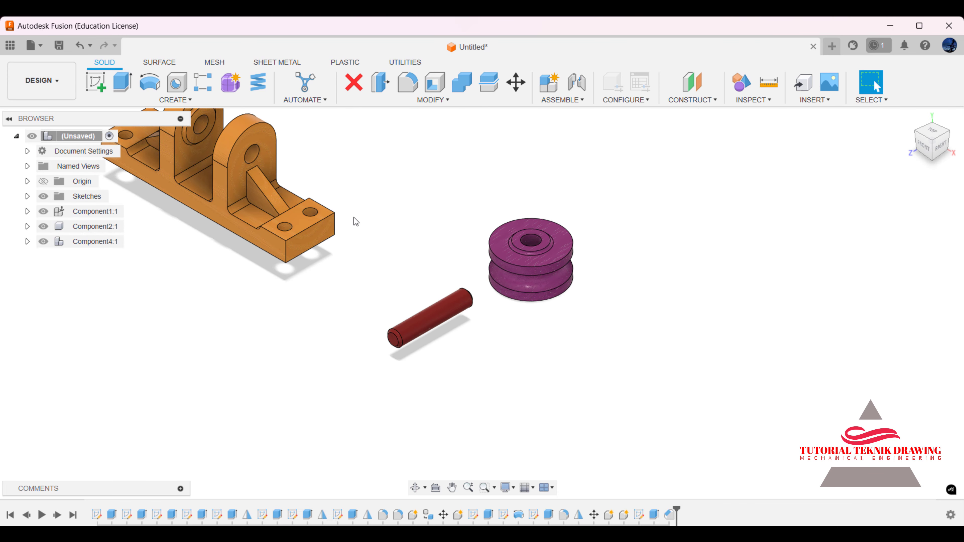
pyautogui.moveTo(283, 228)
pyautogui.mouseDown()
pyautogui.moveTo(685, 273)
pyautogui.moveTo(721, 300)
pyautogui.mouseUp()
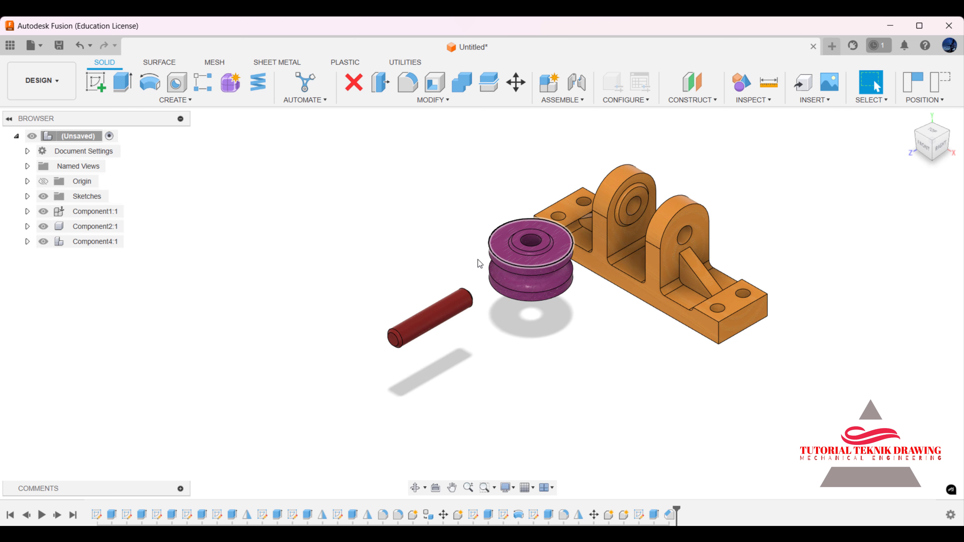
pyautogui.click(88, 214)
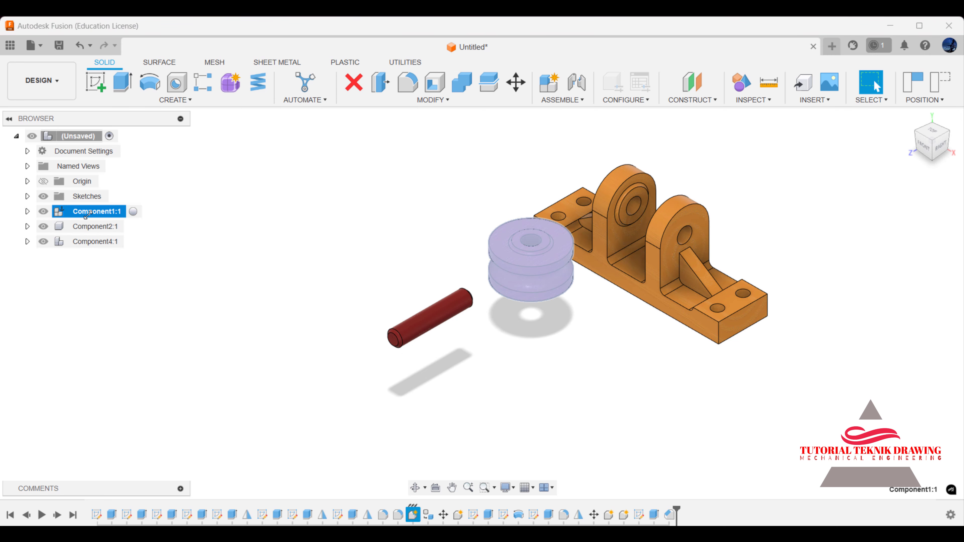
pyautogui.click(455, 243)
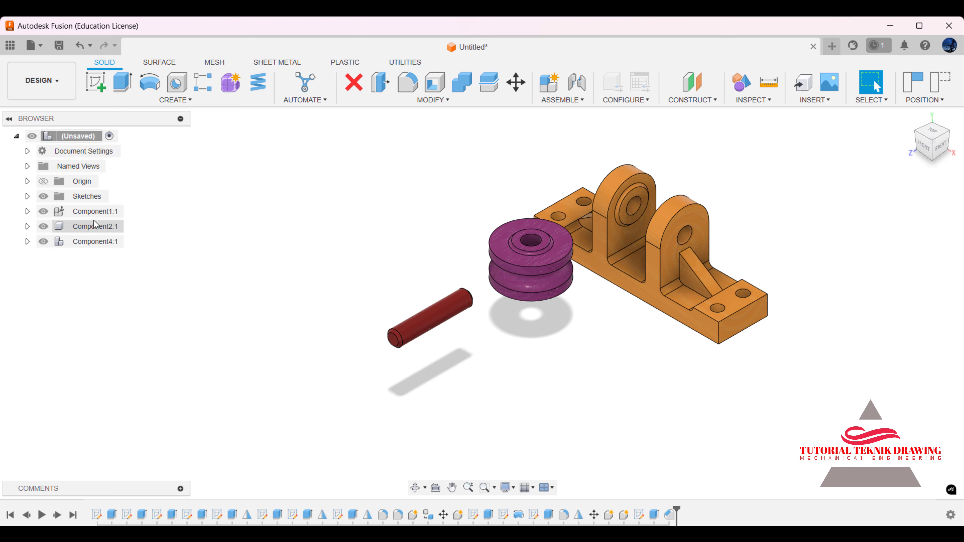
# Unground the Component1:1 pulley and drag the pulley and bracket to new spots.
pyautogui.rightClick(76, 215)
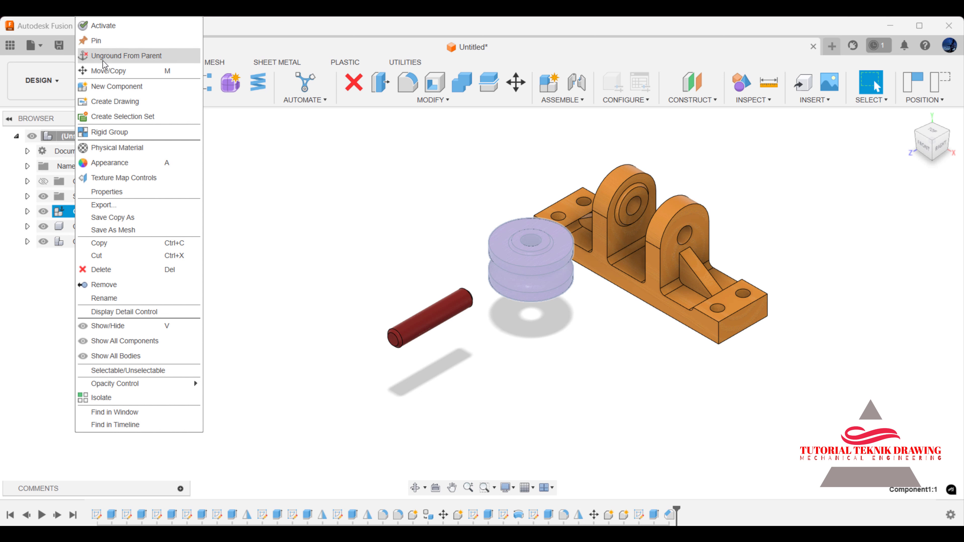
pyautogui.click(125, 55)
pyautogui.click(201, 211)
pyautogui.moveTo(481, 262); pyautogui.dragTo(235, 195)
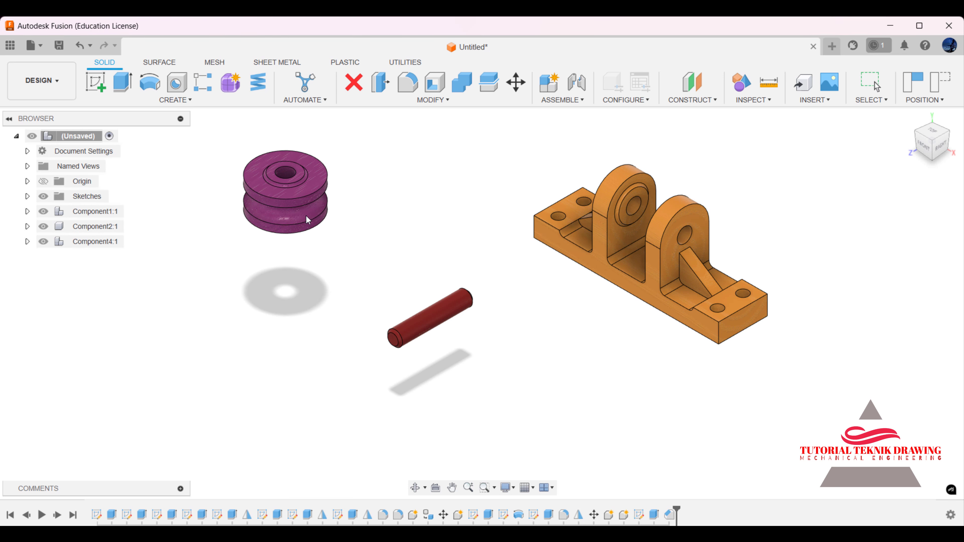
pyautogui.moveTo(590, 238); pyautogui.dragTo(540, 285)
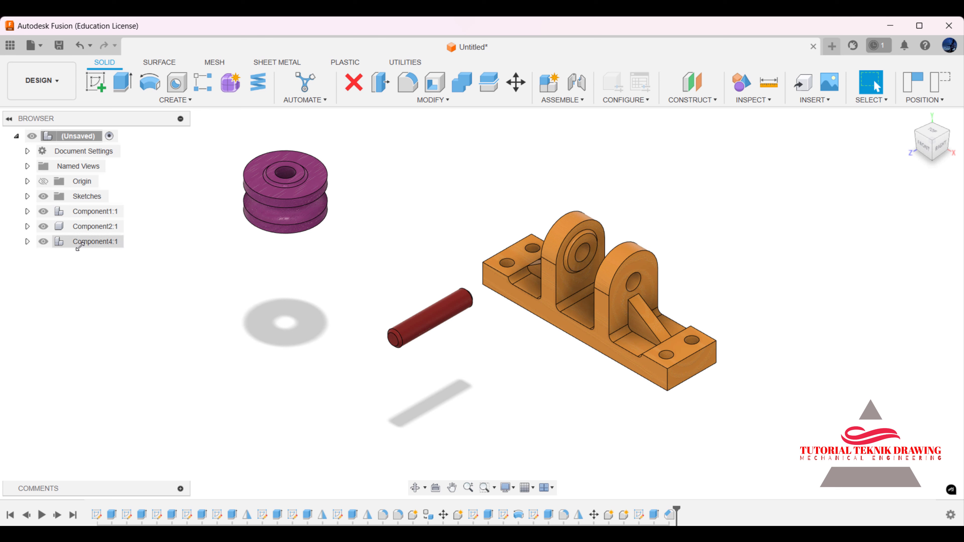
# Ground the Component2:1 bracket to its parent, ticking Don't show this again.
pyautogui.rightClick(81, 229)
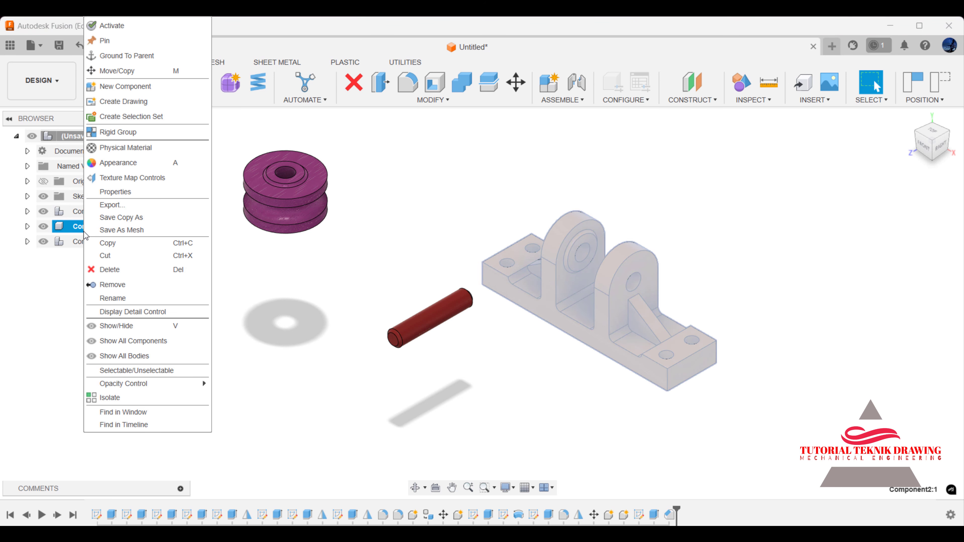
pyautogui.click(114, 55)
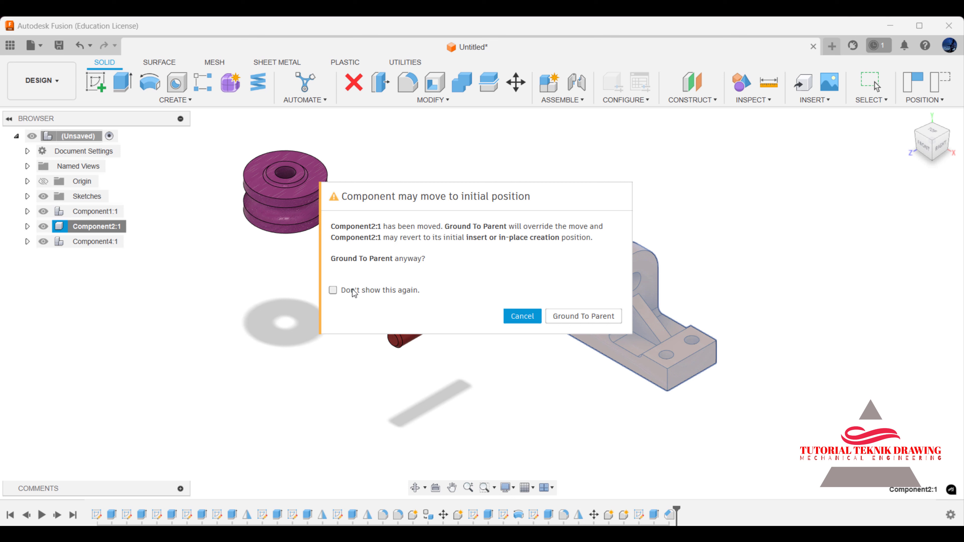
pyautogui.click(333, 290)
pyautogui.click(577, 316)
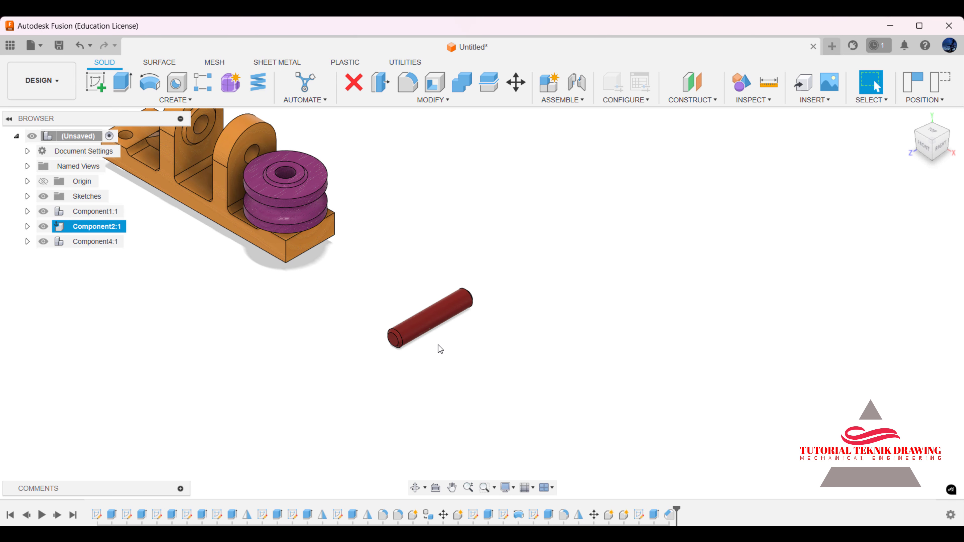
pyautogui.scroll(-3, 440, 349)
pyautogui.scroll(2, 344, 252)
pyautogui.click(440, 235)
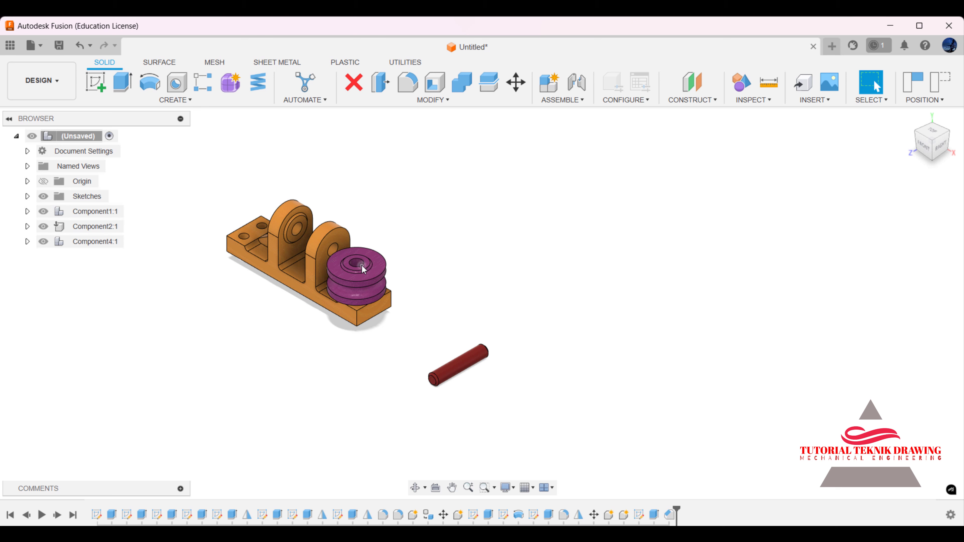
# Drag the purple pulley and red pin clear of the bracket so all three sit apart.
pyautogui.moveTo(364, 269); pyautogui.dragTo(479, 218)
pyautogui.moveTo(456, 356); pyautogui.dragTo(416, 219)
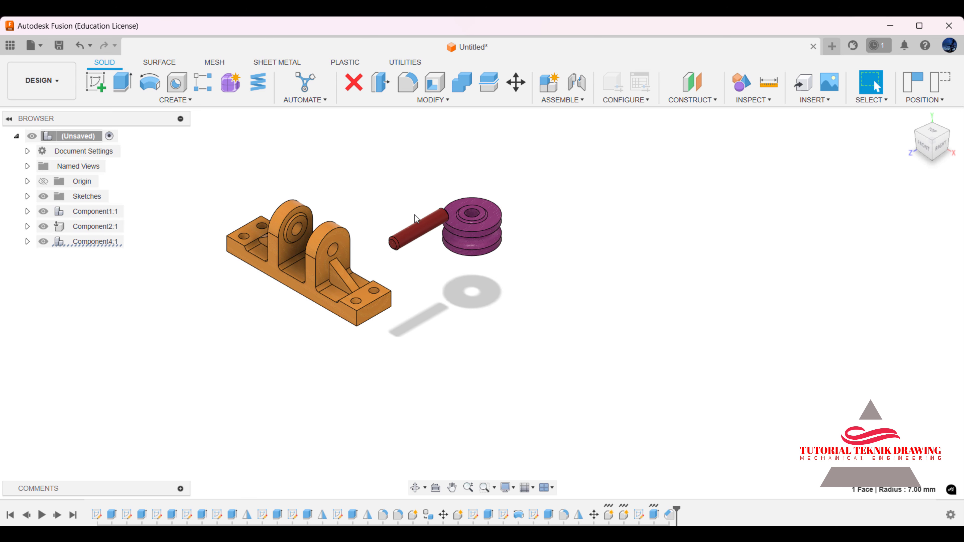
pyautogui.scroll(1, 298, 237)
pyautogui.scroll(3, 298, 237)
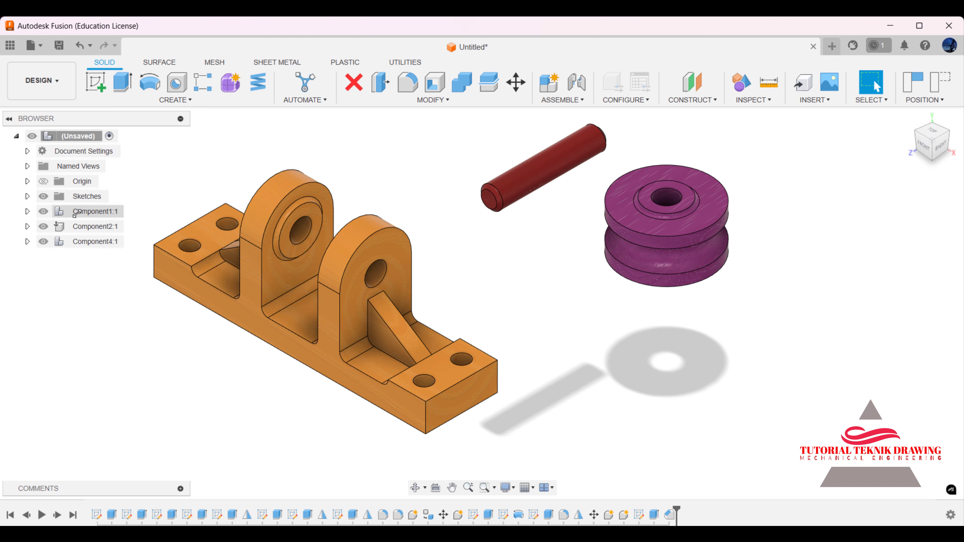
pyautogui.moveTo(629, 235); pyautogui.dragTo(608, 260)
pyautogui.moveTo(543, 167); pyautogui.dragTo(505, 179)
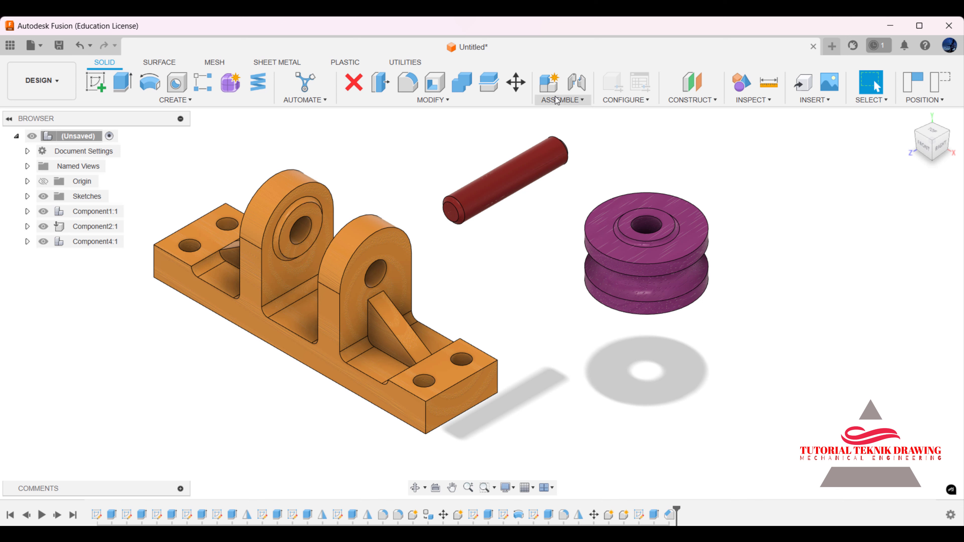
# Create a Rigid joint snapping the red pin's end into the bracket's hole.
pyautogui.click(576, 82)
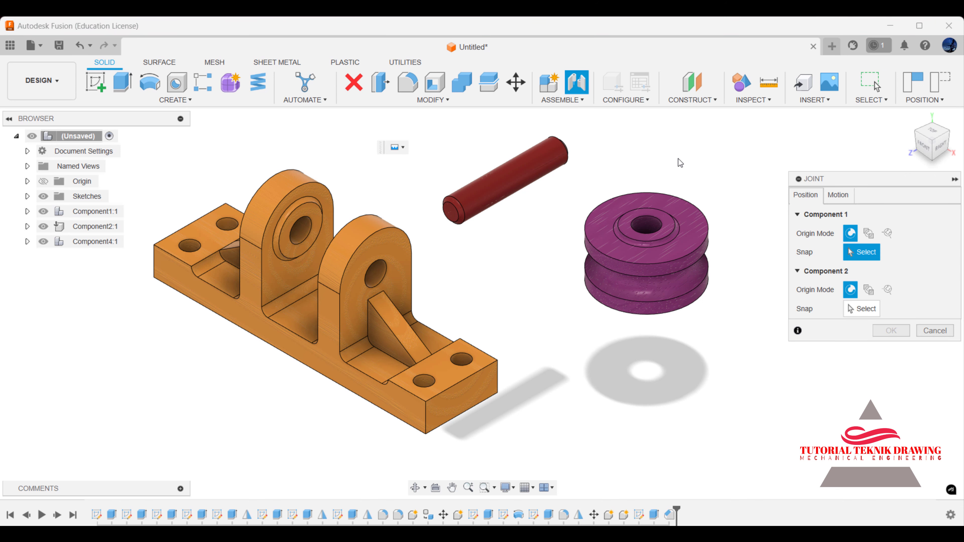
pyautogui.click(849, 197)
pyautogui.click(836, 217)
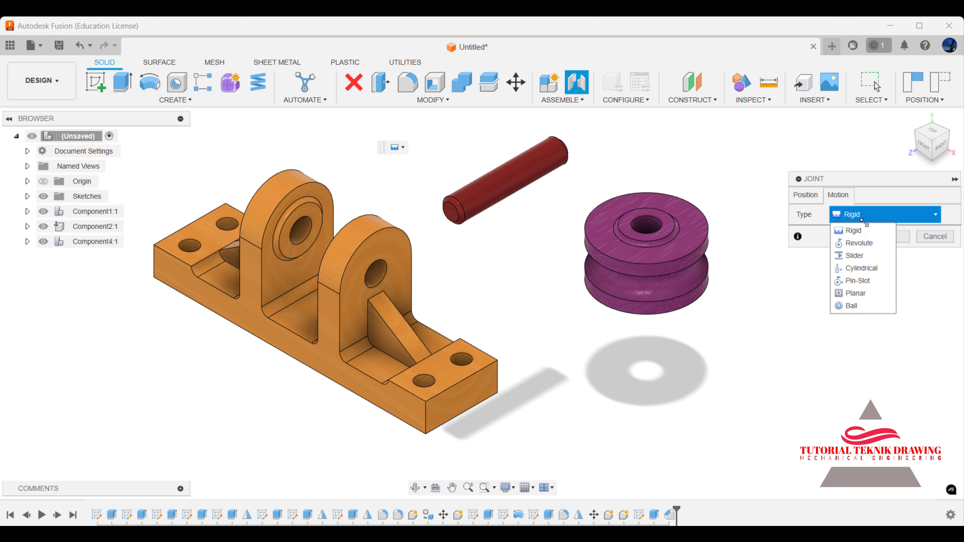
pyautogui.click(854, 230)
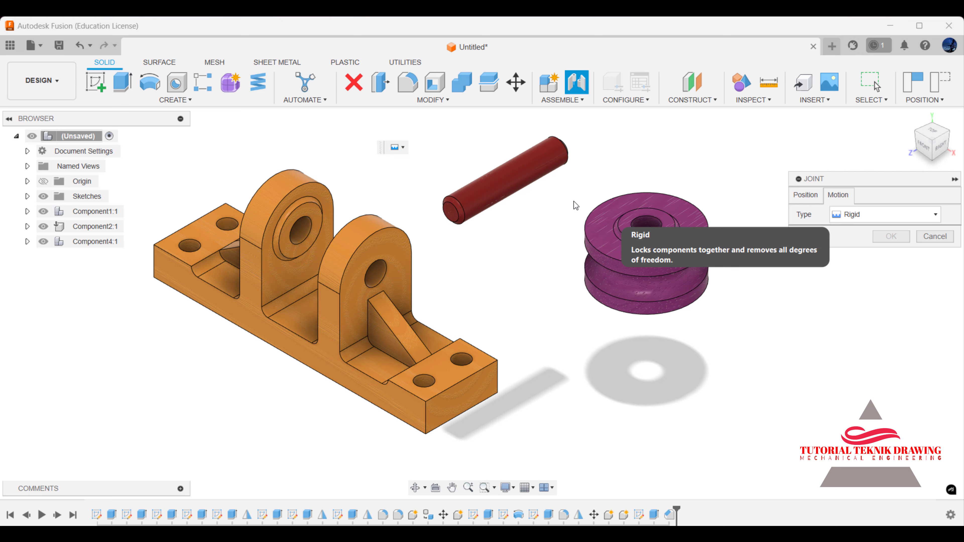
pyautogui.click(805, 195)
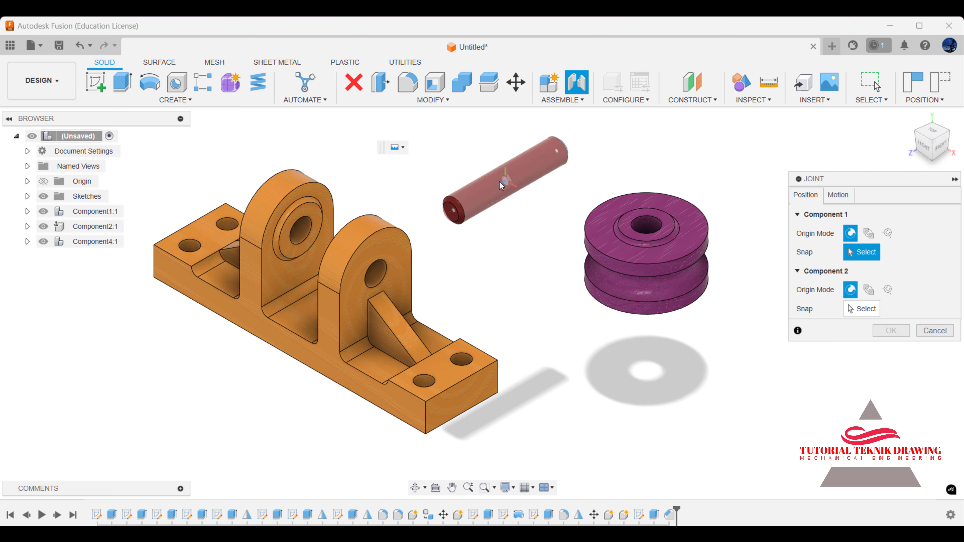
pyautogui.scroll(3, 450, 213)
pyautogui.scroll(2, 448, 214)
pyautogui.scroll(-2, 447, 214)
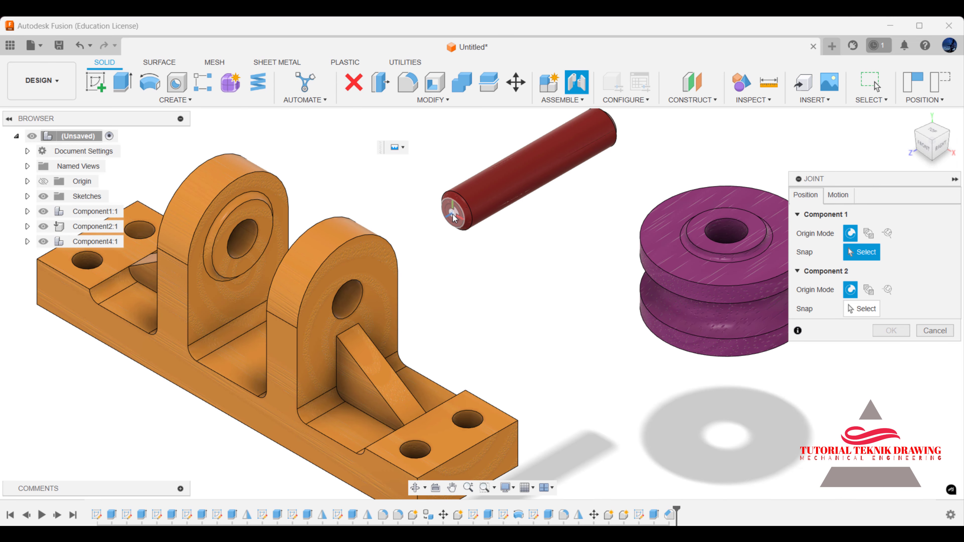
pyautogui.click(453, 214)
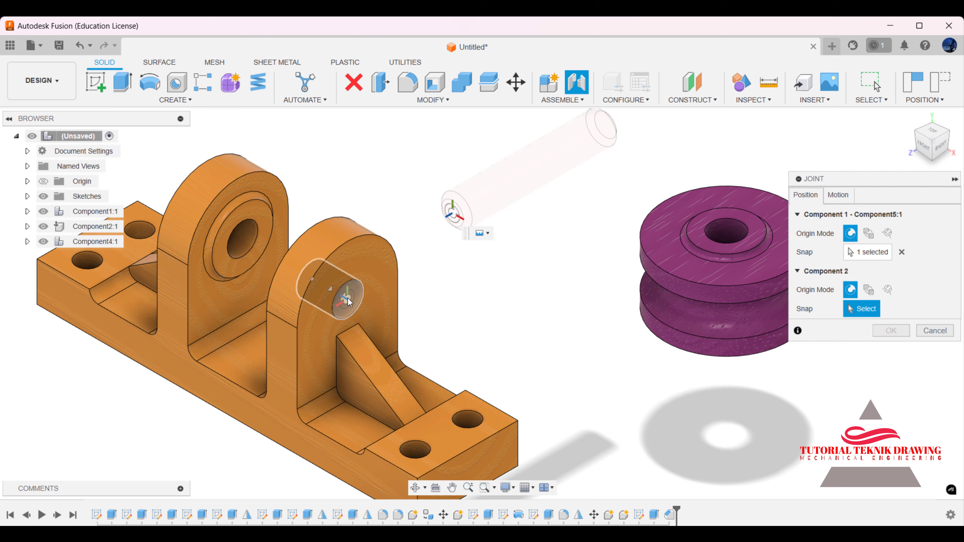
pyautogui.click(348, 298)
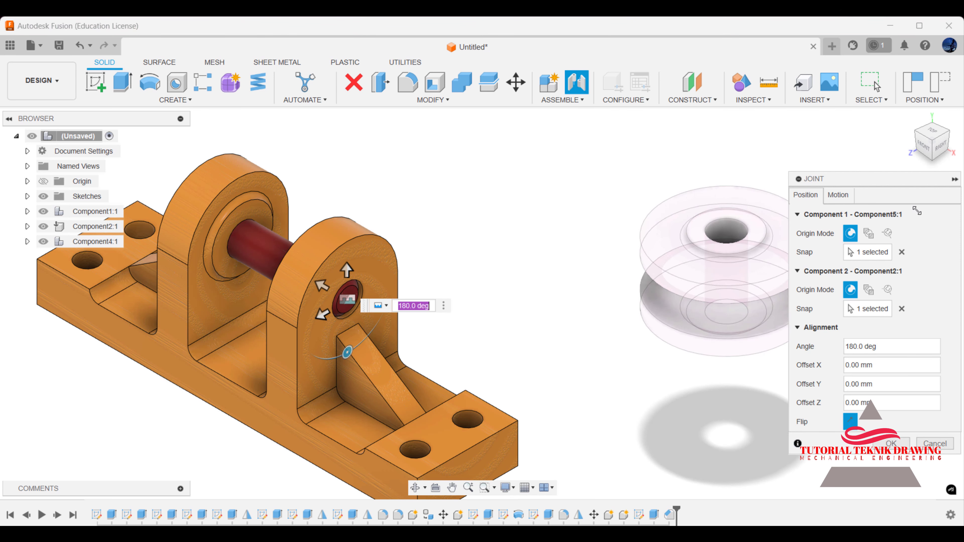
# From the Front view, set the pin joint's offset to -3 mm and confirm.
pyautogui.click(923, 147)
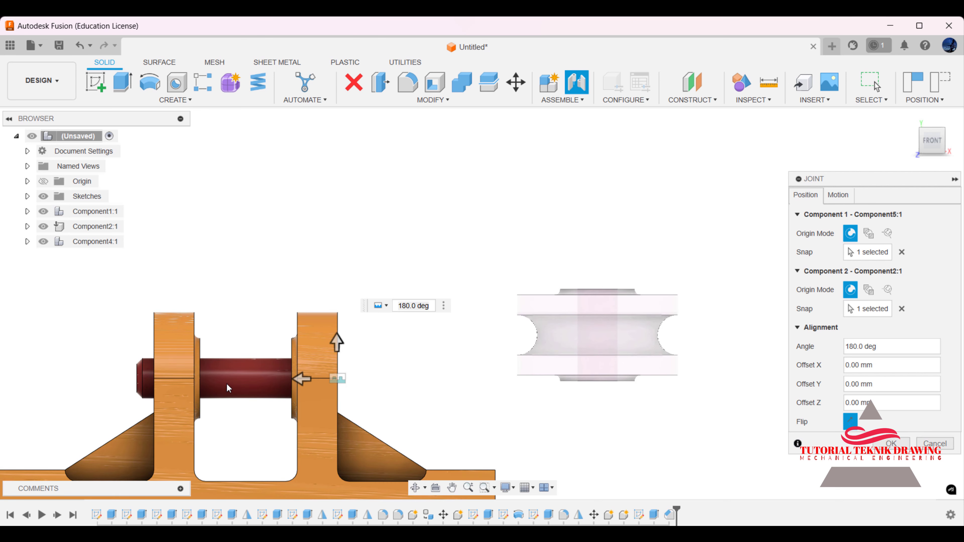
pyautogui.moveTo(301, 378); pyautogui.dragTo(312, 380)
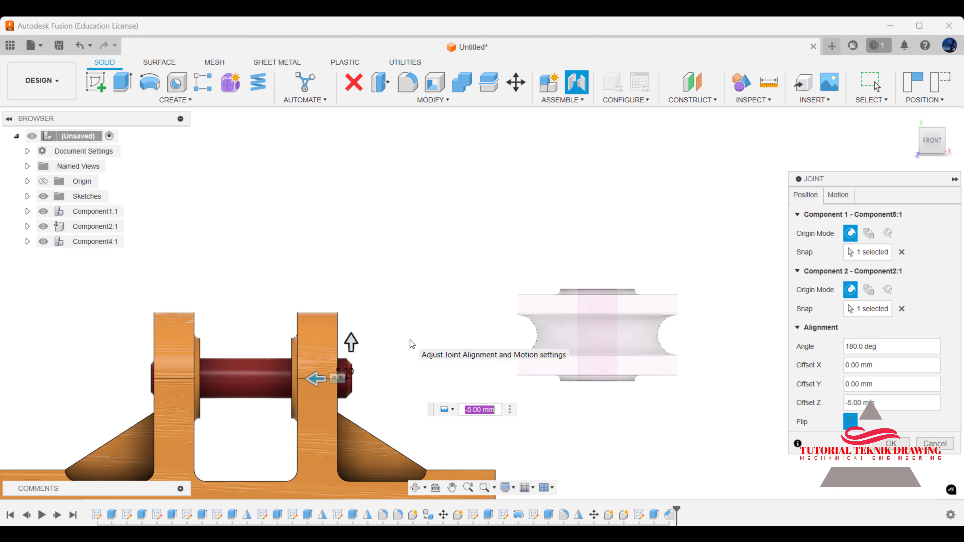
pyautogui.press('BackSpace')
pyautogui.write('-')
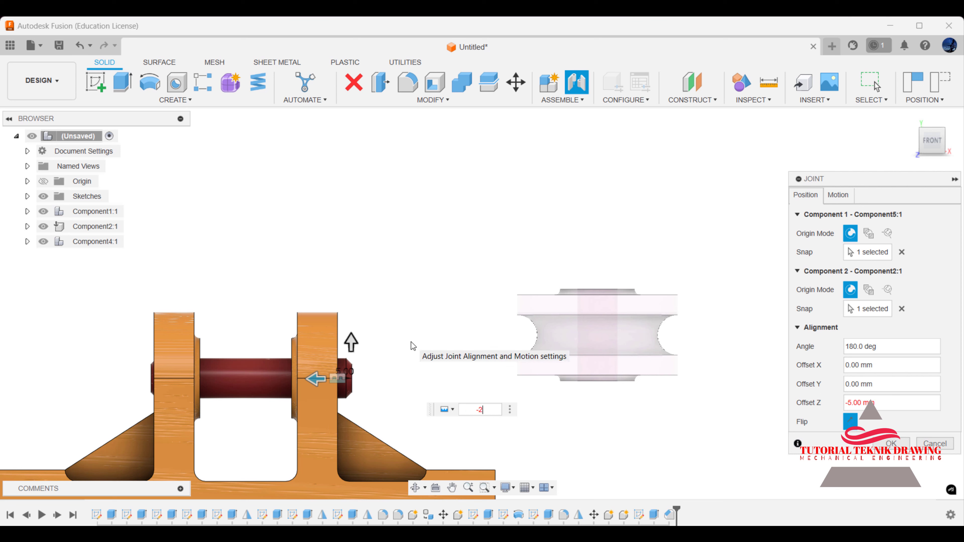
pyautogui.write('2')
pyautogui.press('BackSpace')
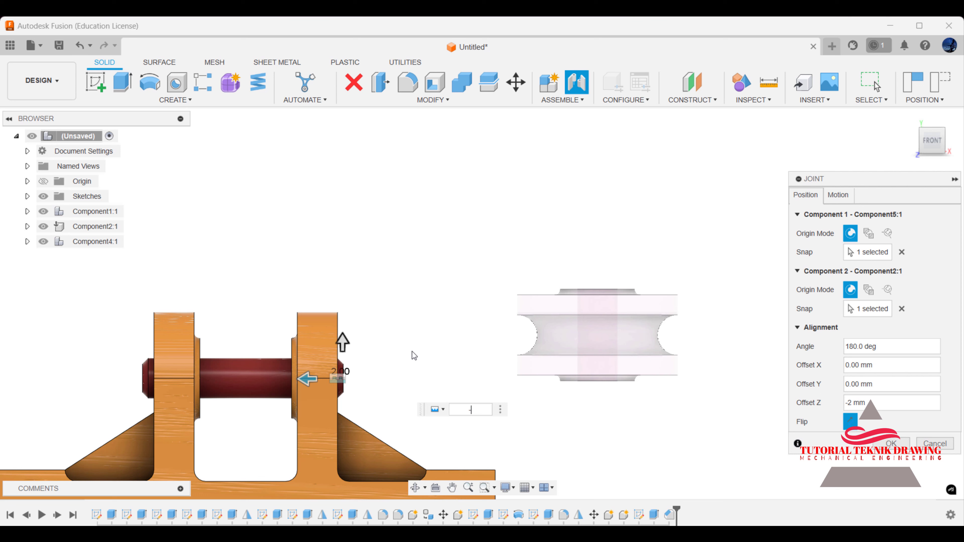
pyautogui.write('3')
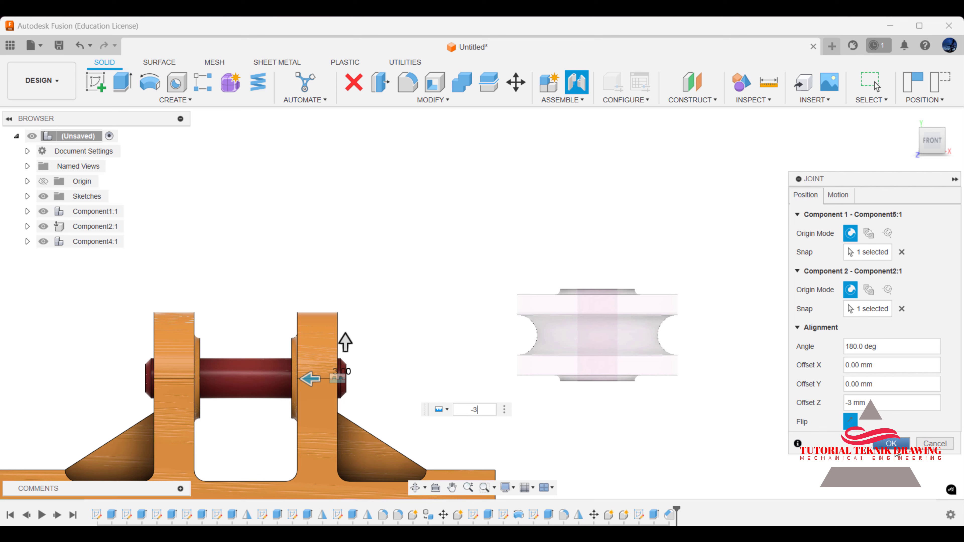
pyautogui.press('Return')
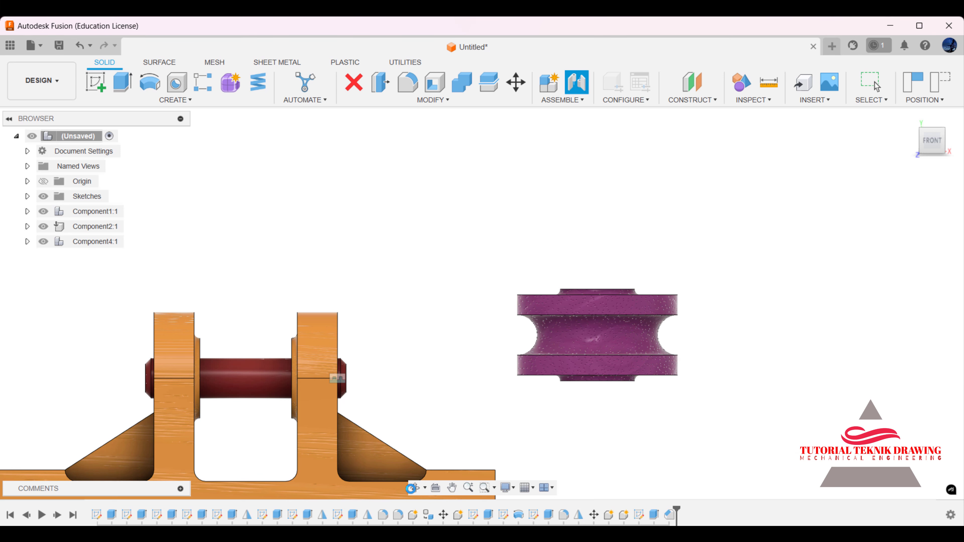
# Orbit to an isometric view and drag the purple pulley next to the bracket.
pyautogui.click(415, 487)
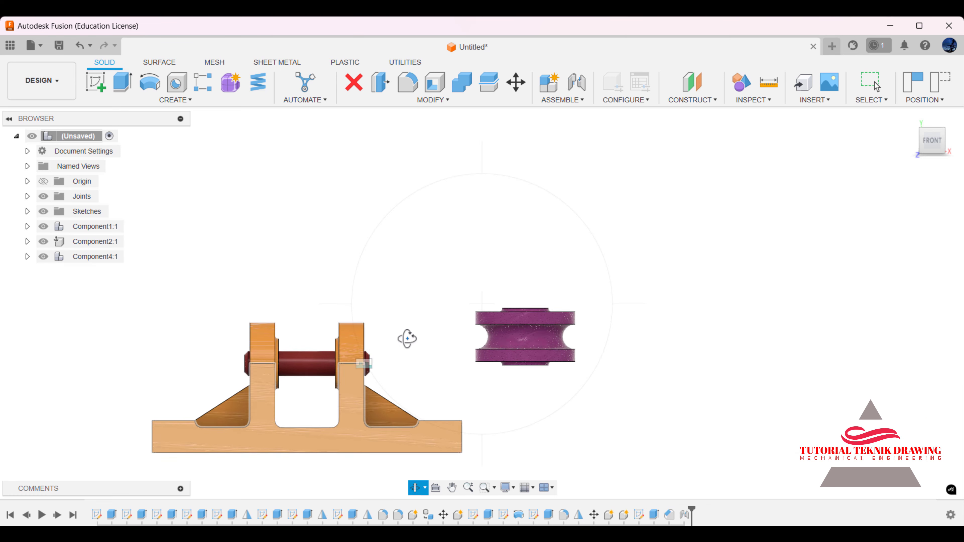
pyautogui.moveTo(400, 362); pyautogui.dragTo(383, 411)
pyautogui.rightClick(404, 233)
pyautogui.click(448, 232)
pyautogui.scroll(3, 364, 274)
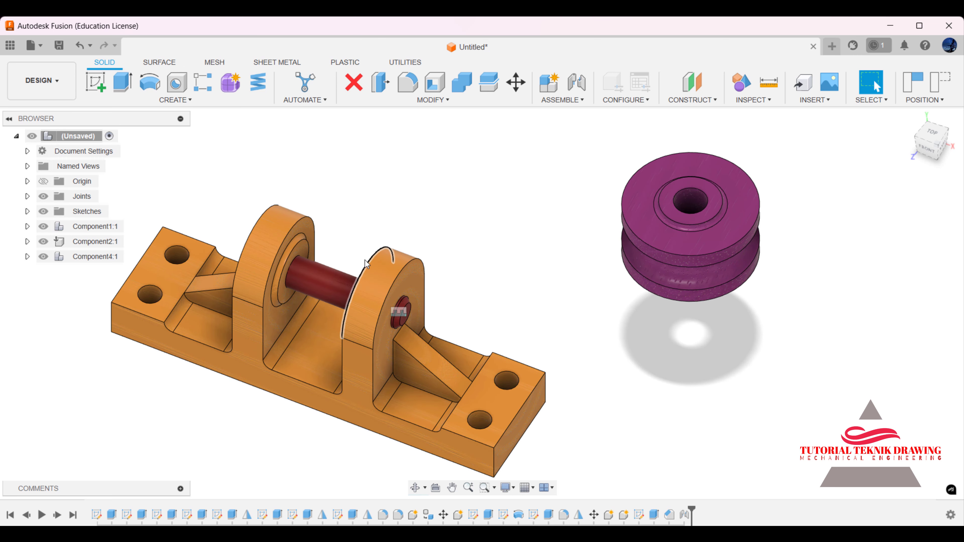
pyautogui.moveTo(658, 244); pyautogui.dragTo(398, 237)
pyautogui.scroll(2, 444, 201)
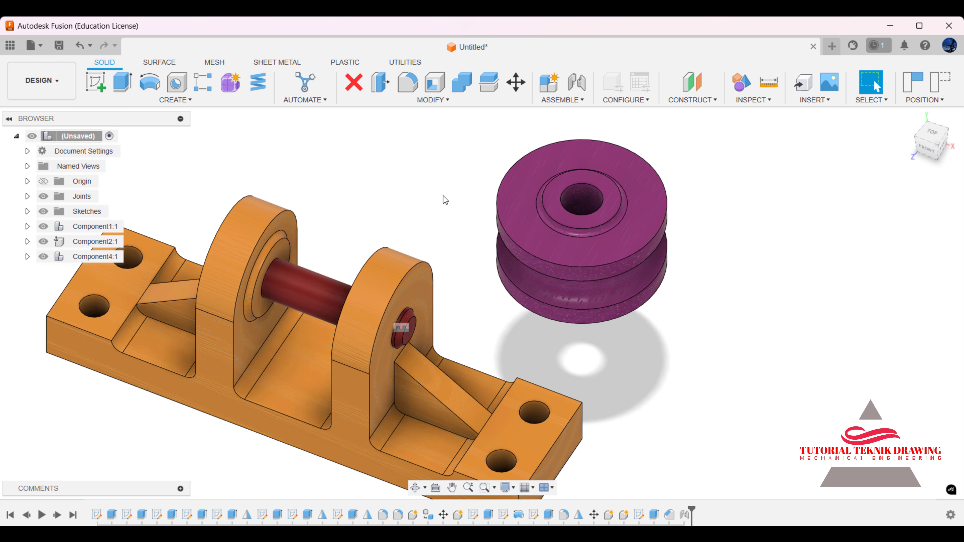
# Joint the pulley's centre hole onto the red pin.
pyautogui.click(576, 81)
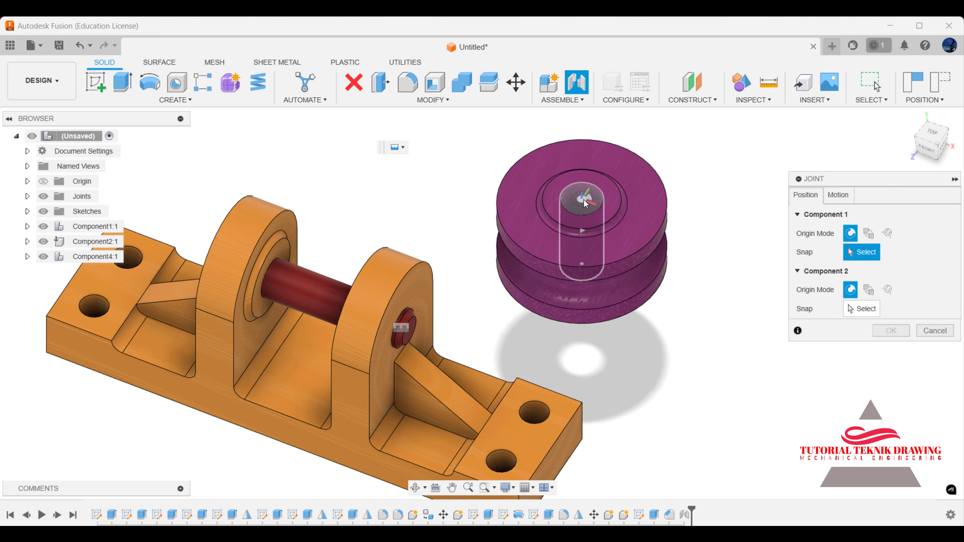
pyautogui.click(585, 204)
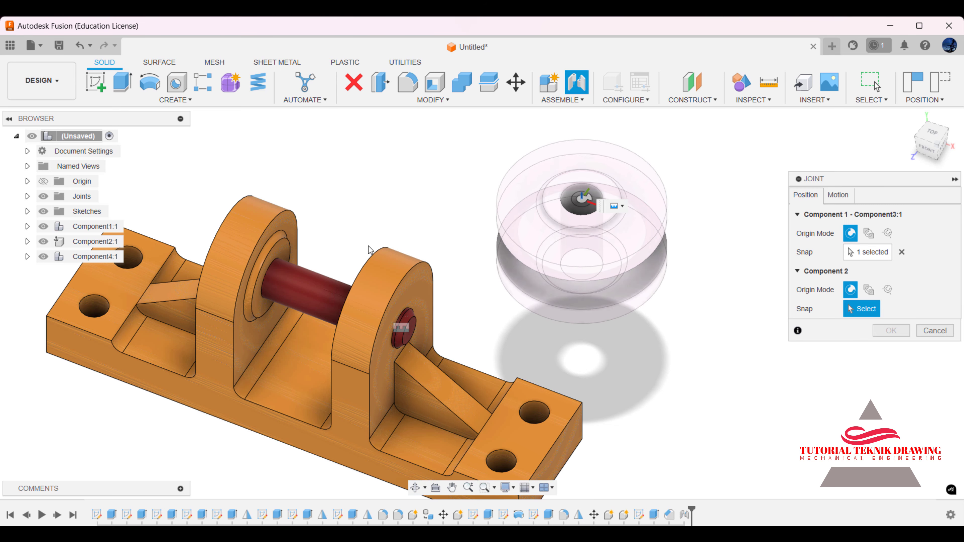
pyautogui.click(271, 277)
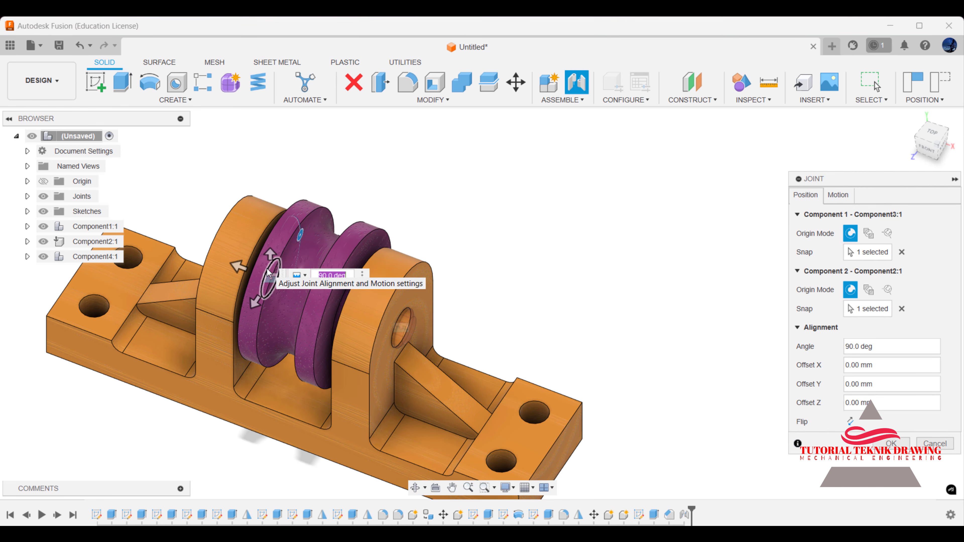
pyautogui.click(896, 446)
# Orbit and zoom to view the assembled bracket, pulley and pin, then exit orbit.
pyautogui.click(415, 488)
pyautogui.moveTo(426, 422)
pyautogui.mouseDown()
pyautogui.moveTo(454, 373)
pyautogui.moveTo(442, 362)
pyautogui.moveTo(385, 397)
pyautogui.moveTo(455, 323)
pyautogui.mouseUp()
pyautogui.scroll(2, 385, 397)
pyautogui.scroll(2, 385, 397)
pyautogui.scroll(-2, 386, 397)
pyautogui.scroll(2, 455, 324)
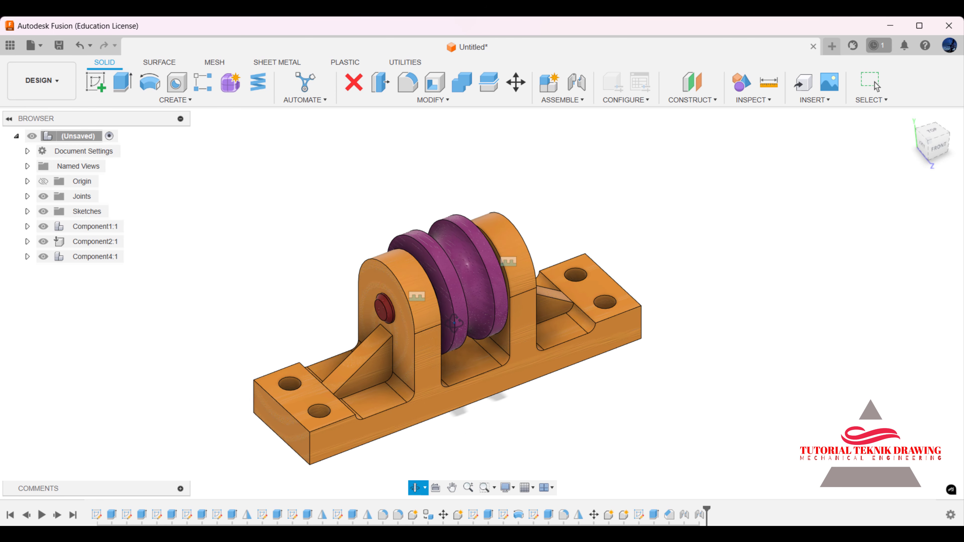
pyautogui.rightClick(491, 216)
# Choose ANIMATION from the DESIGN workspace dropdown to open Storyboard1.
pyautogui.click(531, 215)
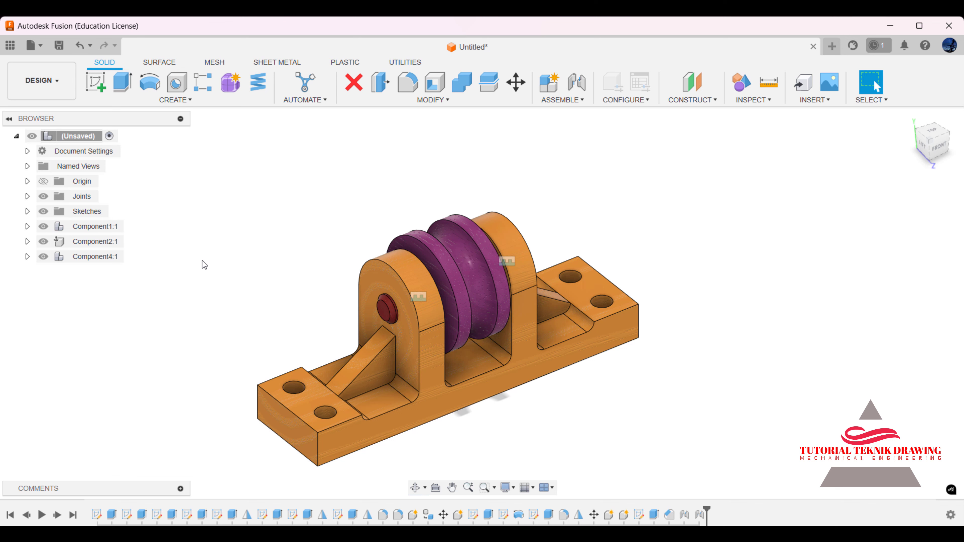
pyautogui.click(41, 80)
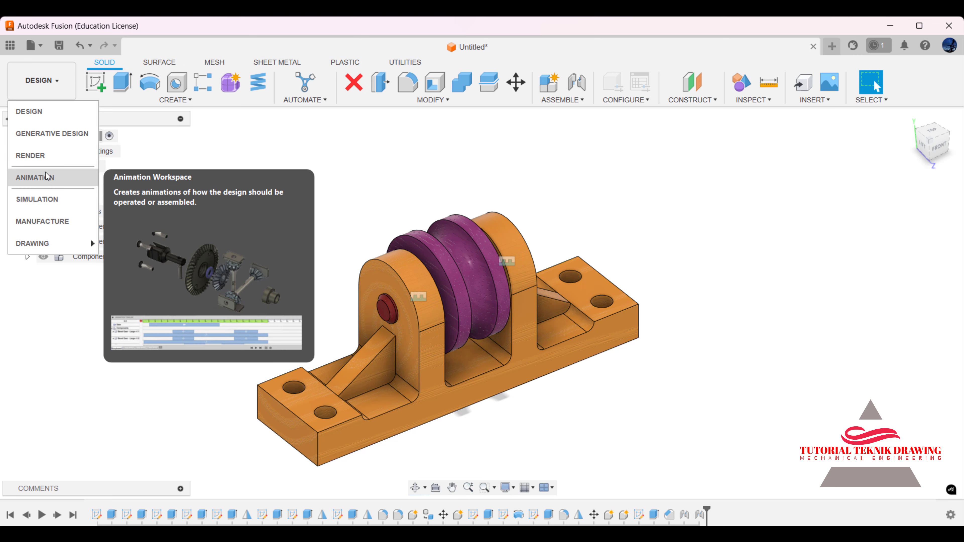
pyautogui.click(59, 182)
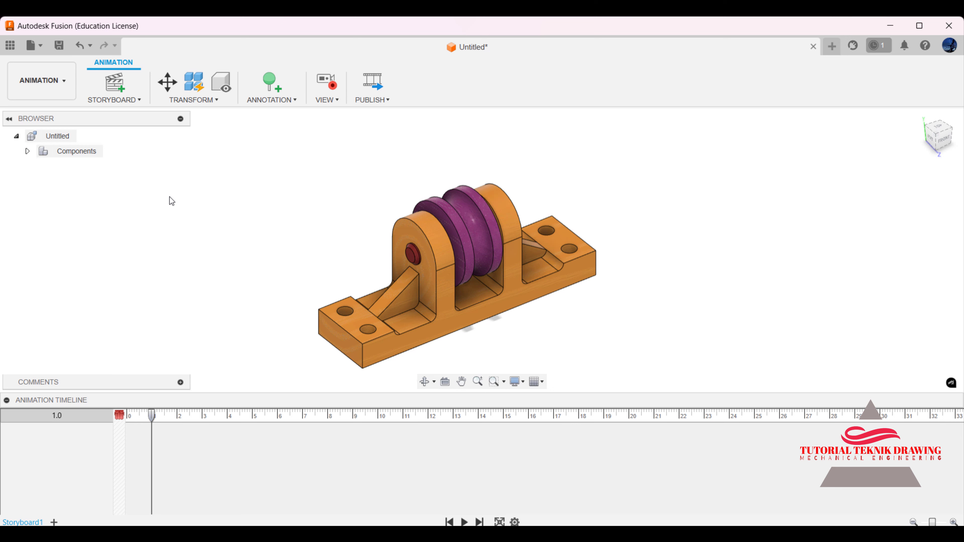
# Add a storyboard action sliding the red pin -100 mm along Z, then preview it.
pyautogui.click(173, 89)
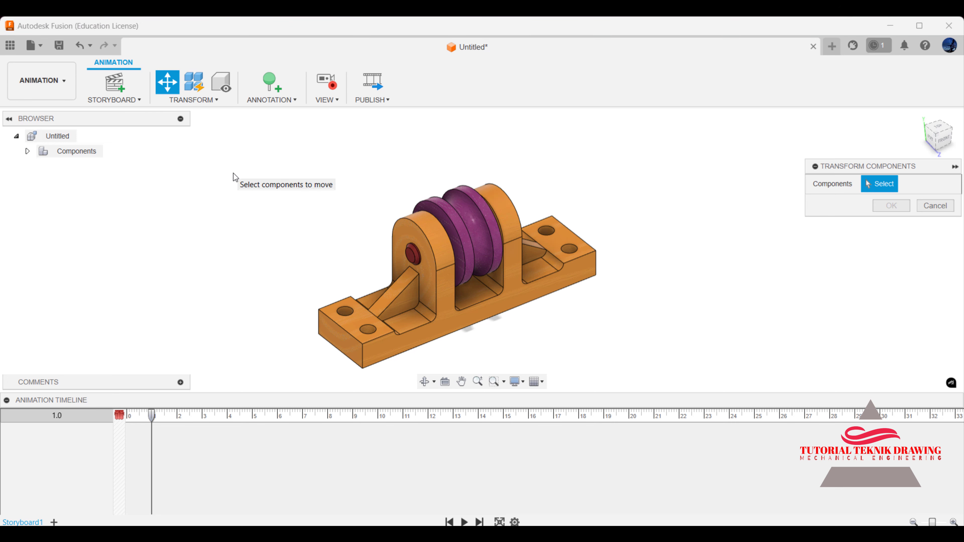
pyautogui.click(417, 254)
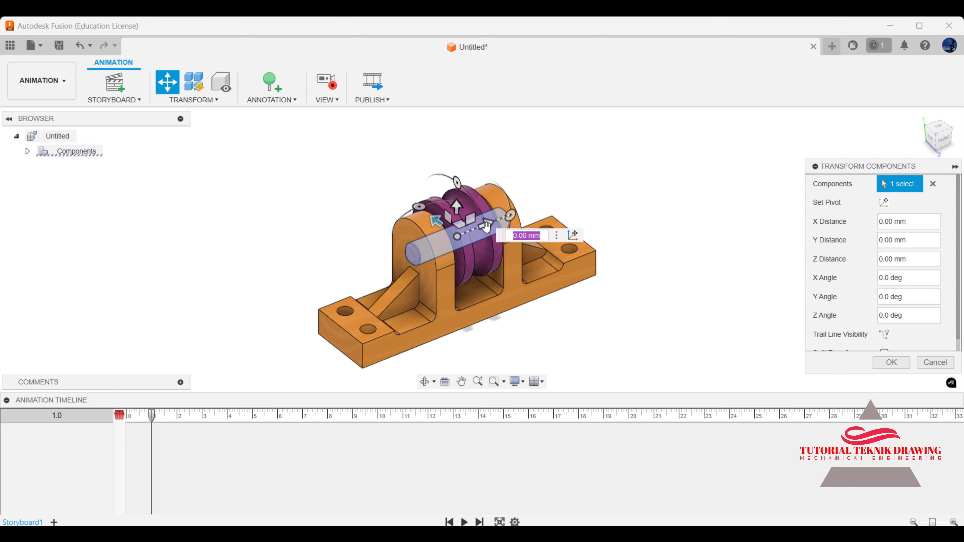
pyautogui.write('-10')
pyautogui.moveTo(487, 226); pyautogui.dragTo(357, 298)
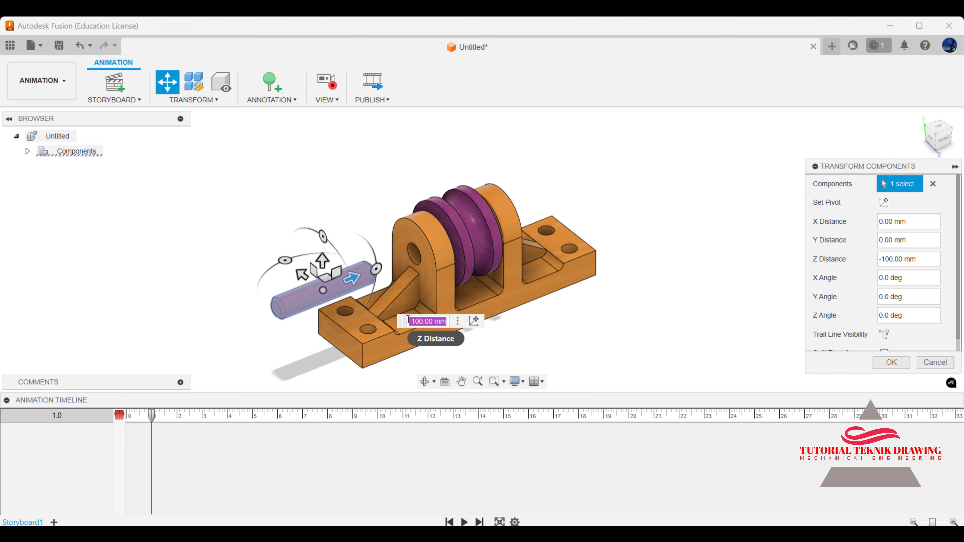
pyautogui.moveTo(960, 262); pyautogui.dragTo(960, 291)
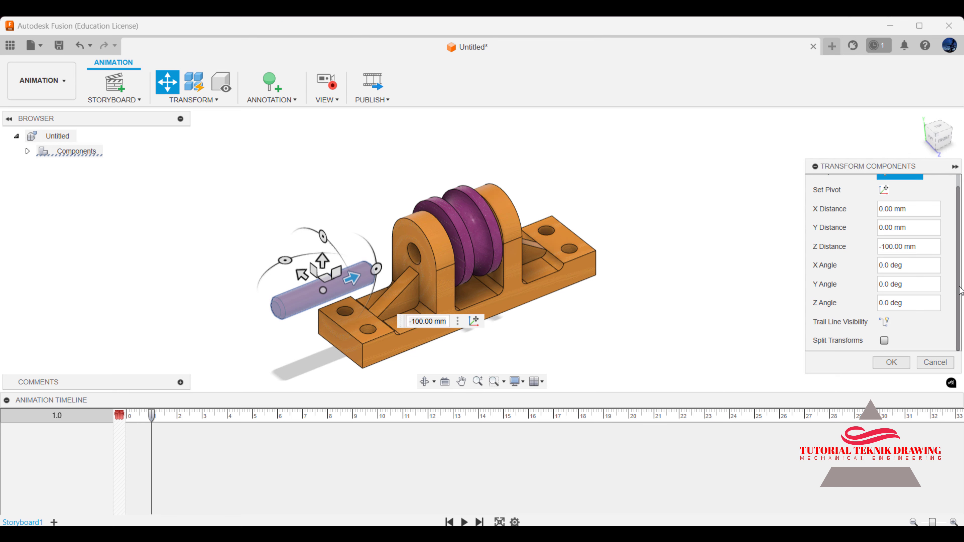
pyautogui.click(904, 359)
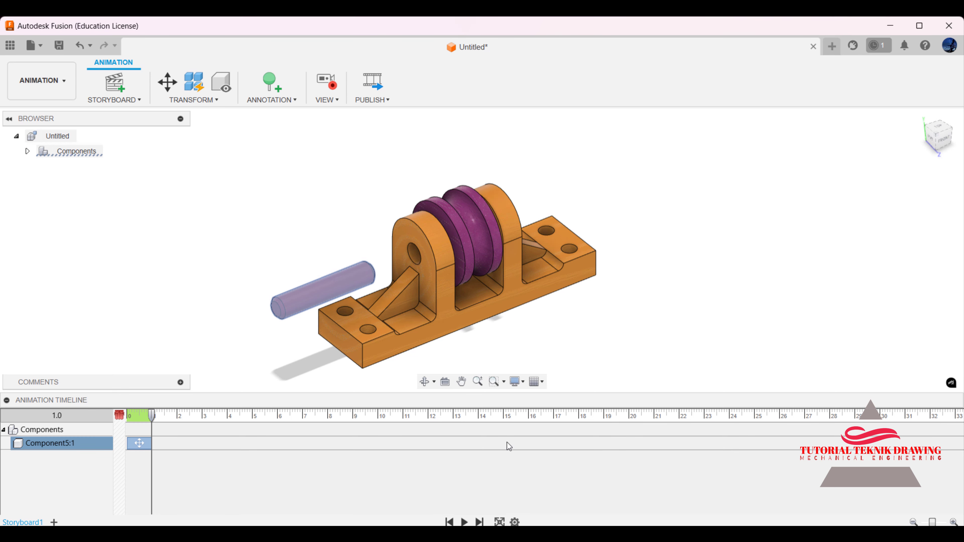
pyautogui.moveTo(153, 427)
pyautogui.mouseDown()
pyautogui.moveTo(171, 426)
pyautogui.moveTo(152, 426)
pyautogui.mouseUp()
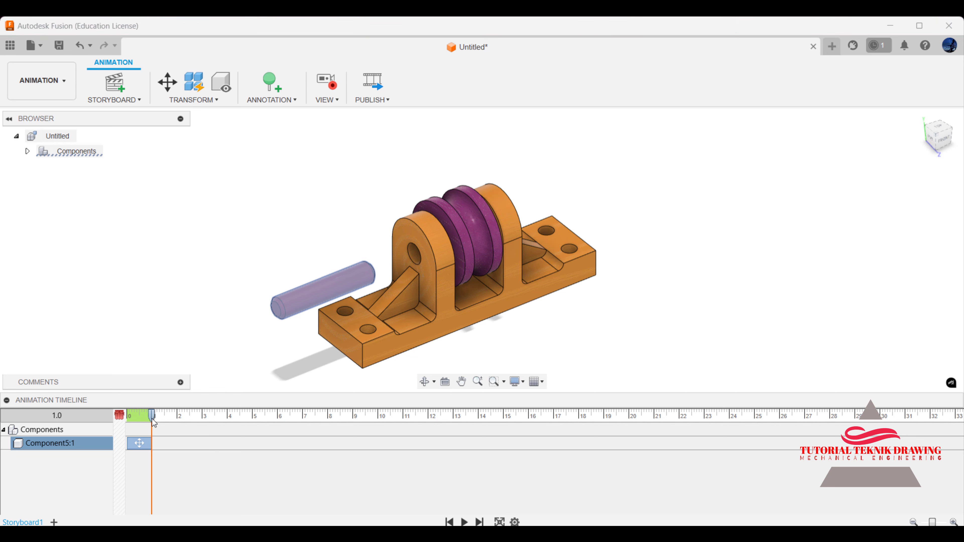
# Add a storyboard action lifting the purple pulley 70 mm above the bracket.
pyautogui.click(167, 81)
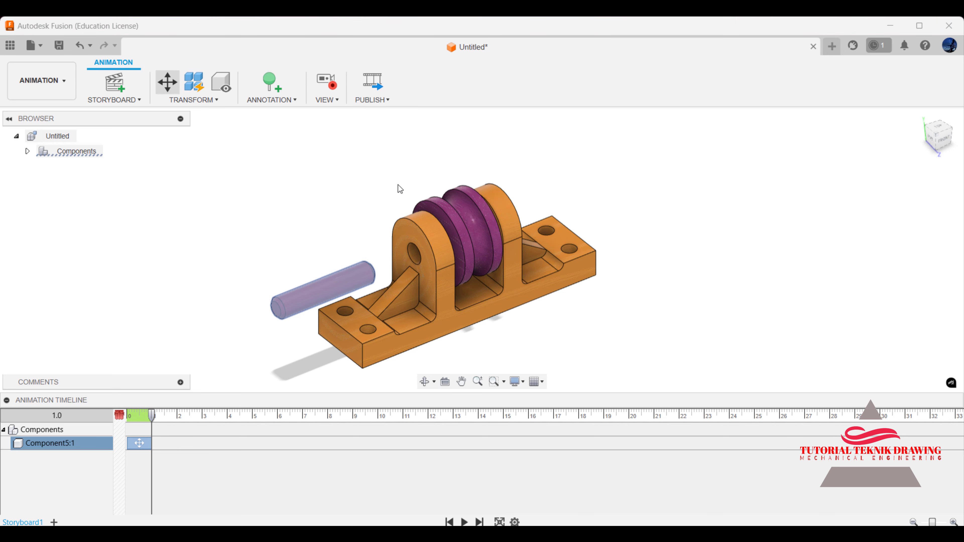
pyautogui.click(459, 223)
pyautogui.moveTo(456, 205); pyautogui.dragTo(442, 112)
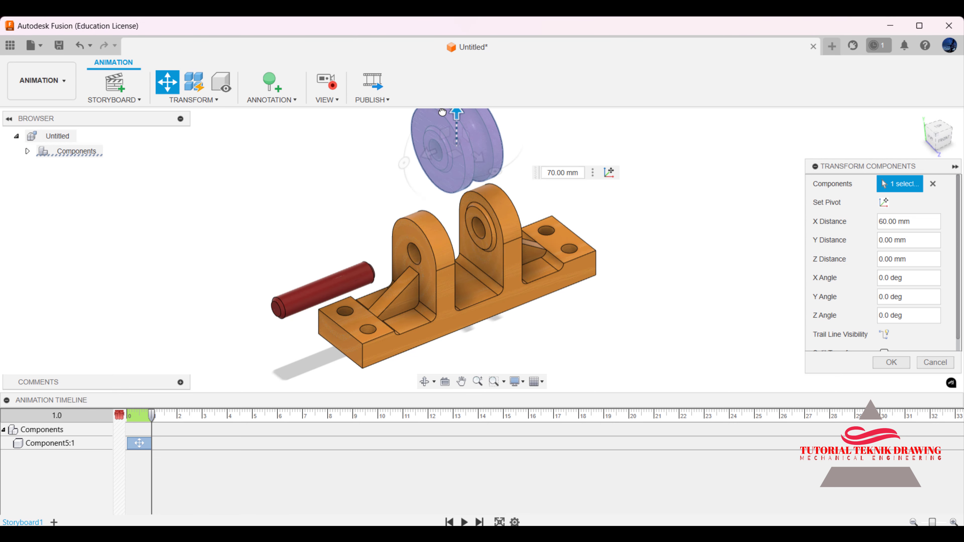
pyautogui.scroll(-4, 455, 239)
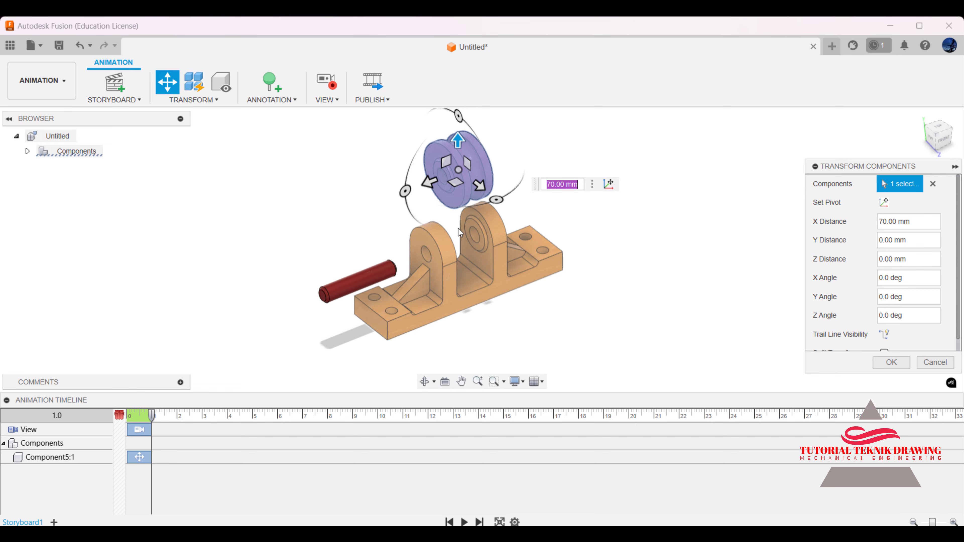
pyautogui.click(899, 363)
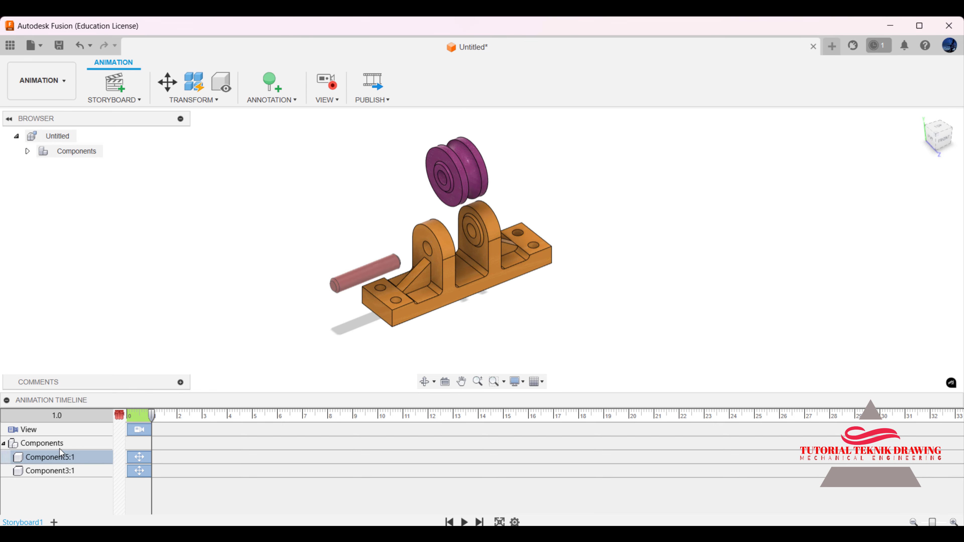
# Delete the unwanted camera View action from the timeline.
pyautogui.click(47, 431)
pyautogui.rightClick(46, 432)
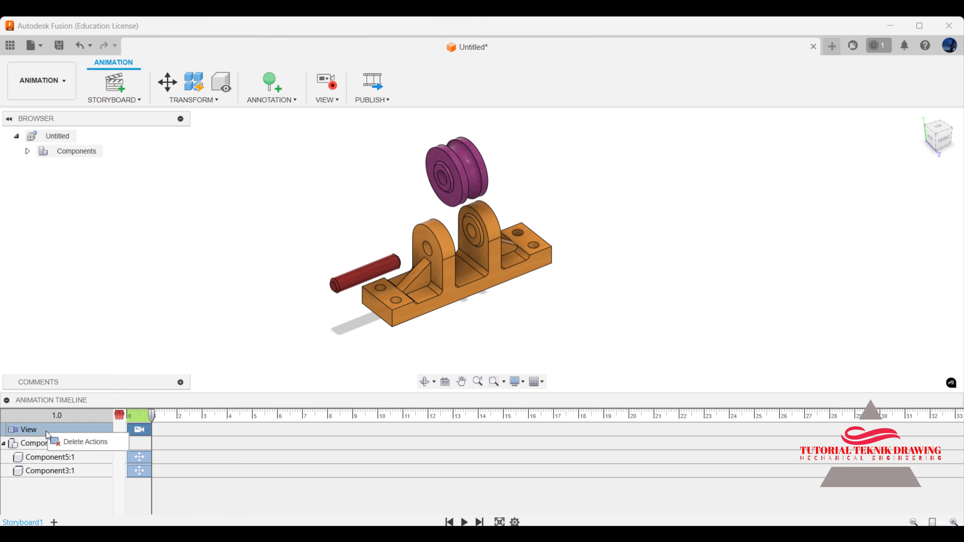
pyautogui.click(66, 444)
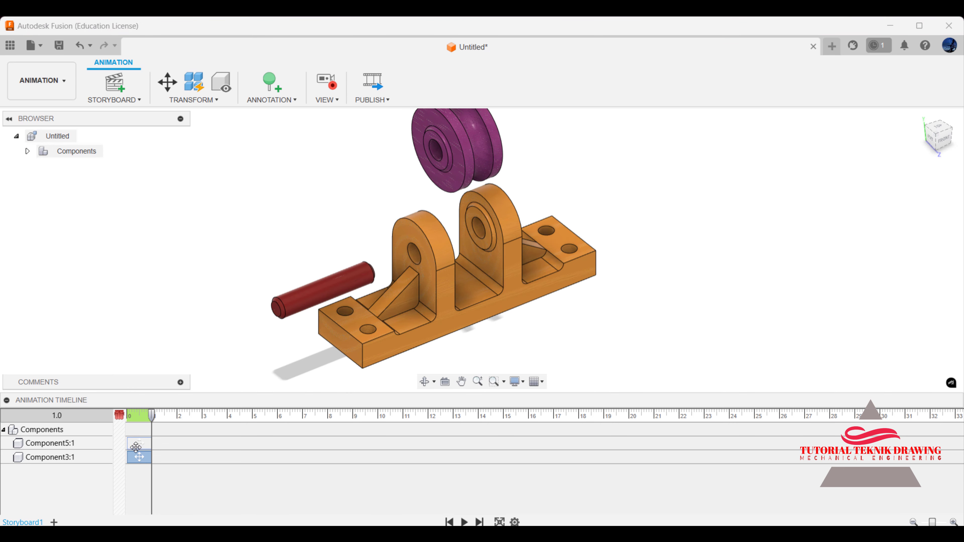
# Preview the animation and stretch the pin's slide action to about 3 s.
pyautogui.moveTo(153, 419); pyautogui.dragTo(135, 424)
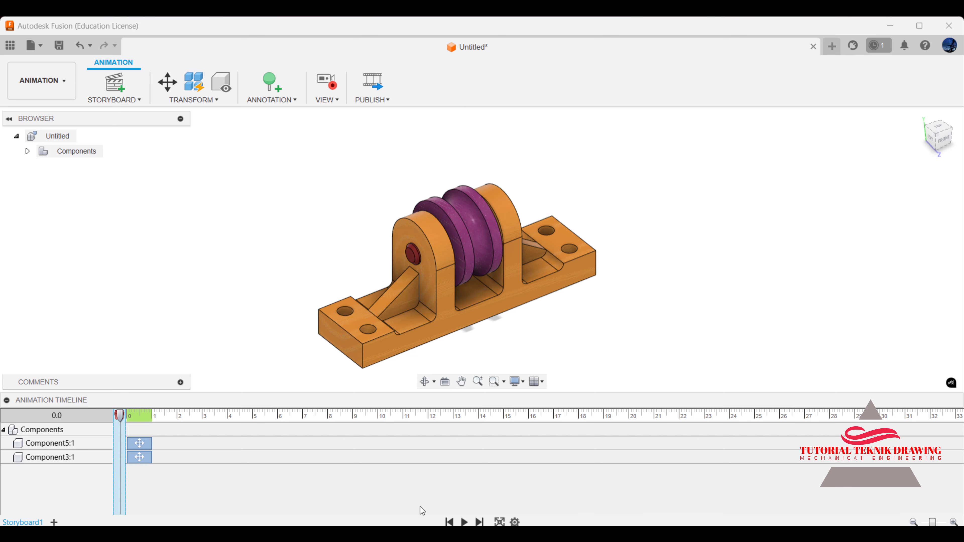
pyautogui.press('space')
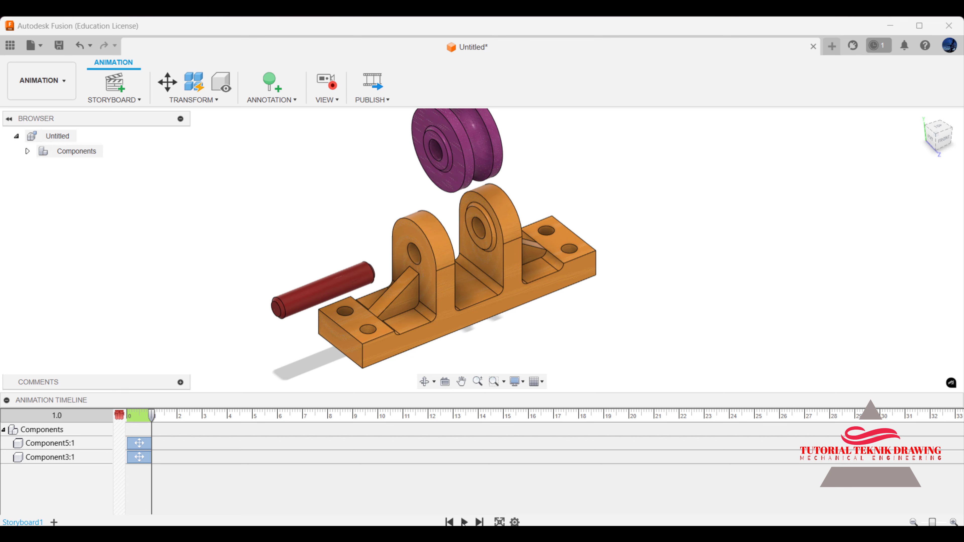
pyautogui.moveTo(223, 436); pyautogui.dragTo(237, 437)
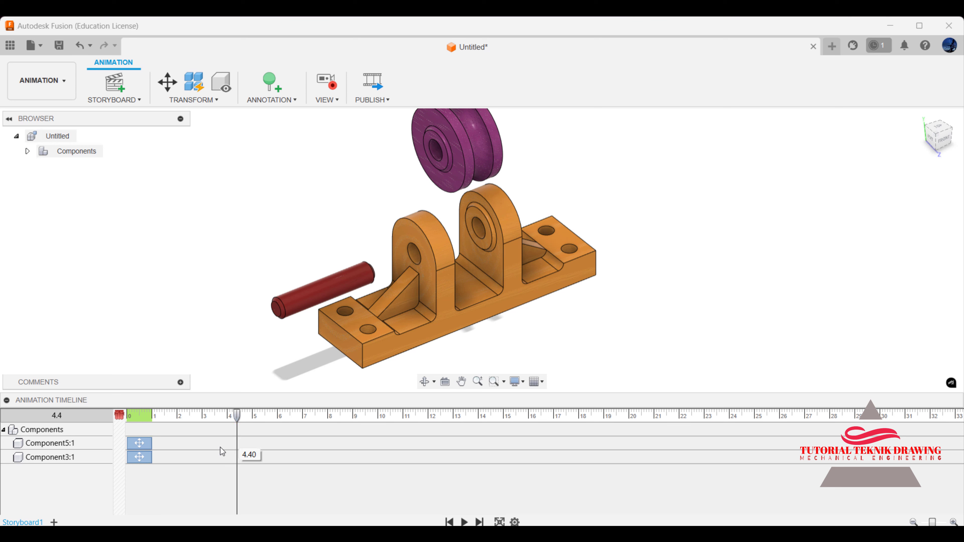
pyautogui.click(148, 448)
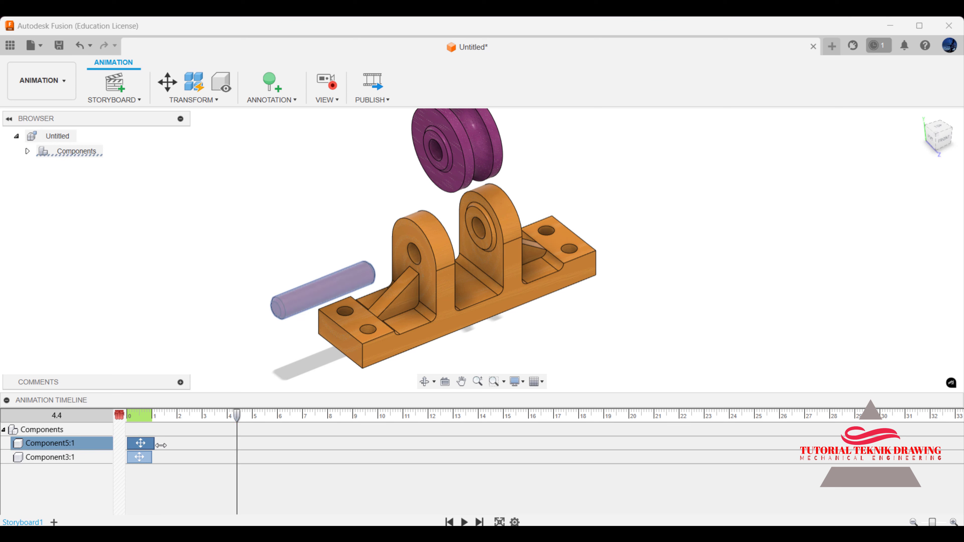
pyautogui.moveTo(161, 446); pyautogui.dragTo(195, 445)
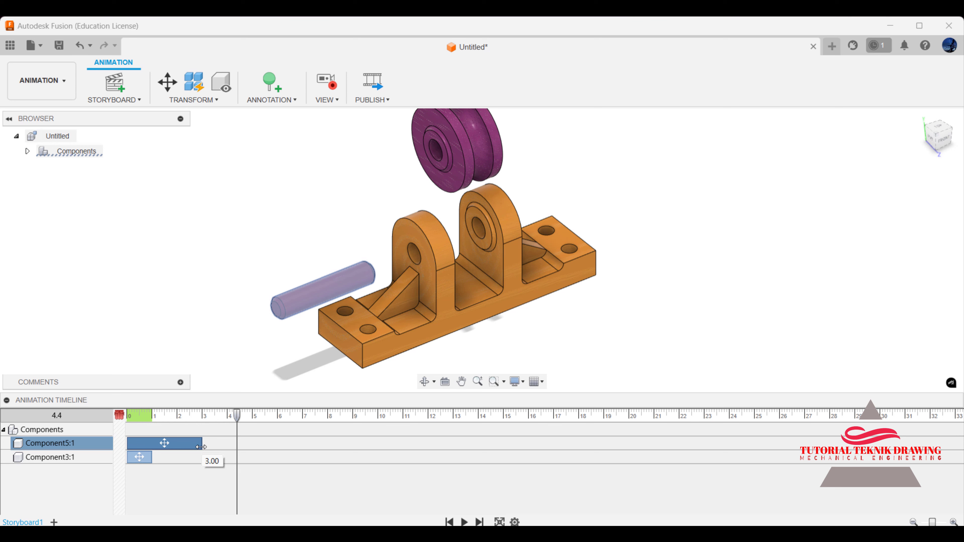
# Start the pulley lift after the pin slide and end it near 6 s.
pyautogui.moveTo(201, 445); pyautogui.dragTo(203, 446)
pyautogui.moveTo(140, 458); pyautogui.dragTo(229, 465)
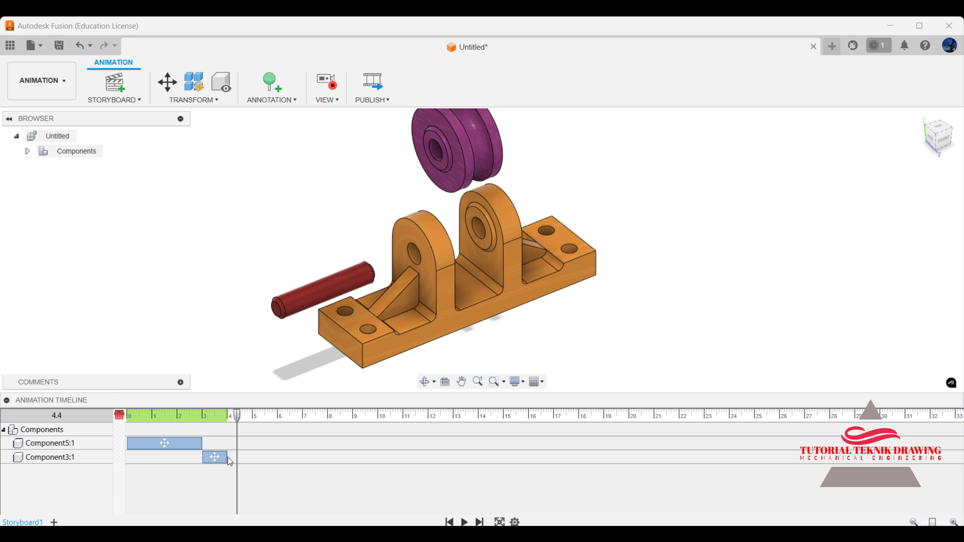
pyautogui.click(224, 455)
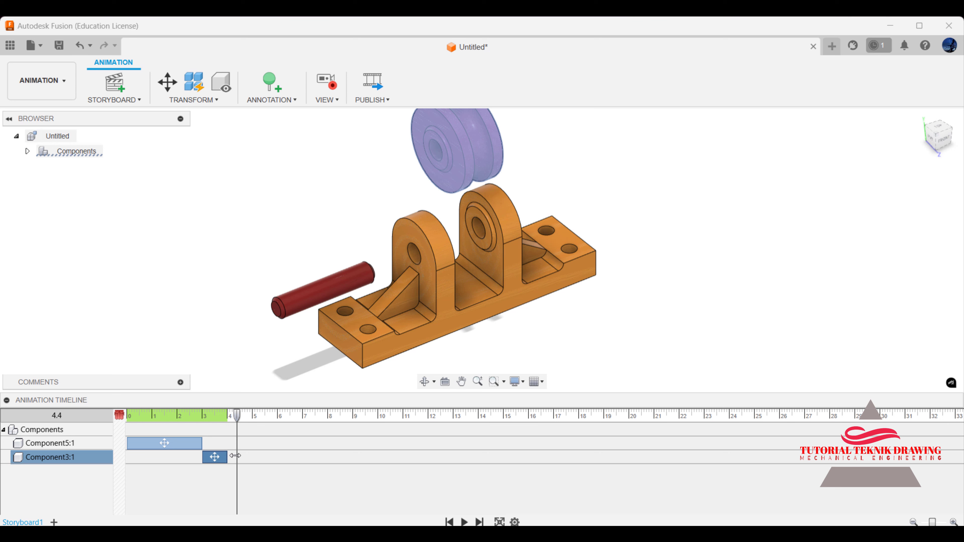
pyautogui.moveTo(235, 456); pyautogui.dragTo(277, 464)
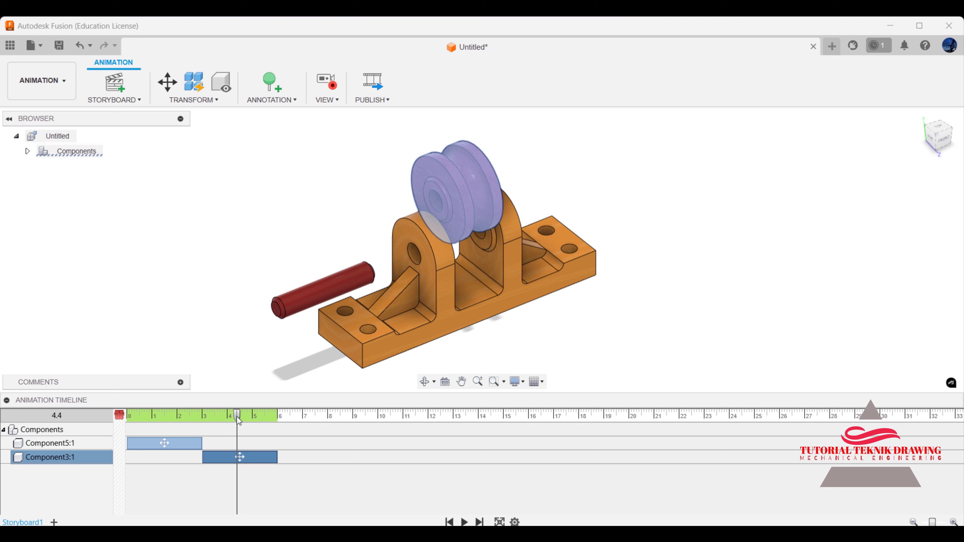
pyautogui.moveTo(238, 420); pyautogui.dragTo(120, 417)
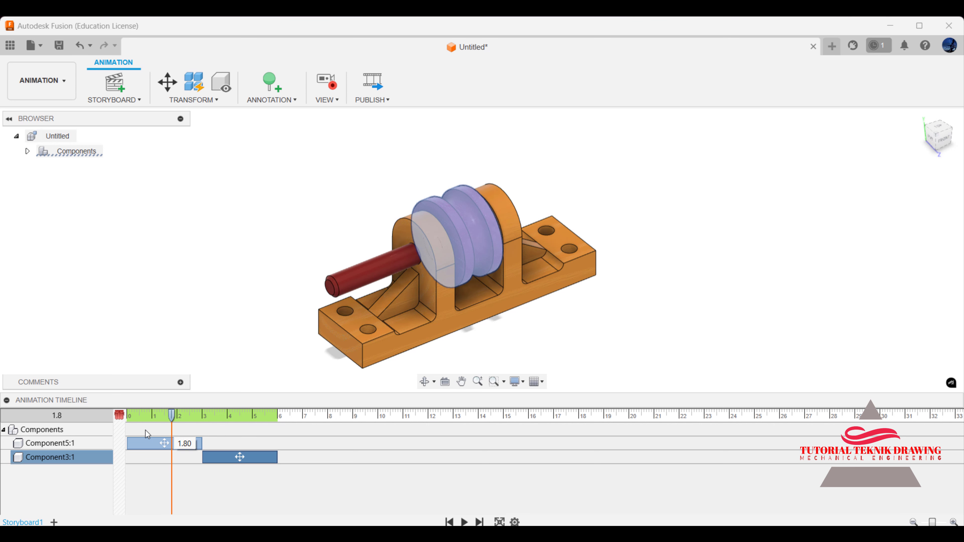
# Play the exploded animation through to 6.0 s and collapse the Animation Timeline.
pyautogui.click(463, 522)
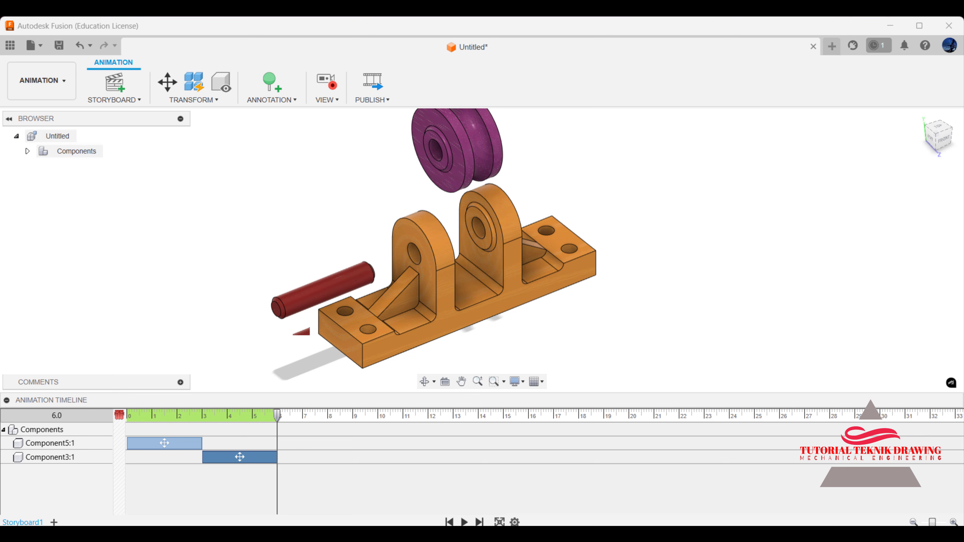
pyautogui.click(7, 400)
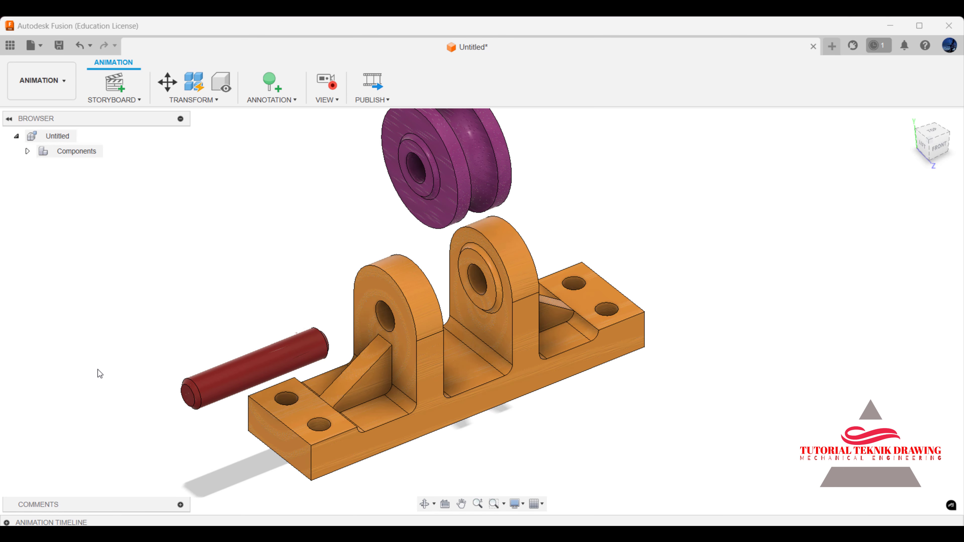